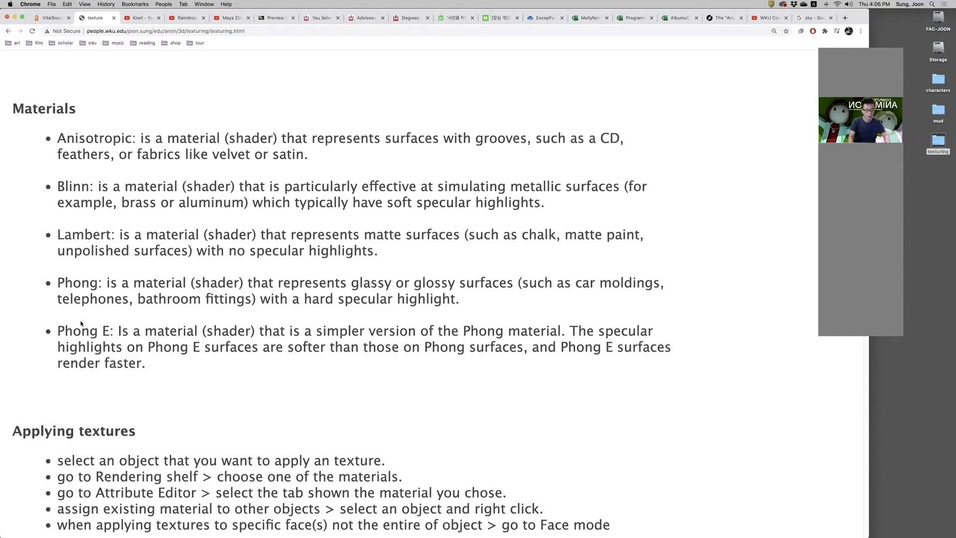
Search Google for the word "Anisotropic" from the Materials list and browse the image results.
{"action": "double_click", "coordinate": [92, 138]}
{"action": "right_click", "coordinate": [92, 138]}
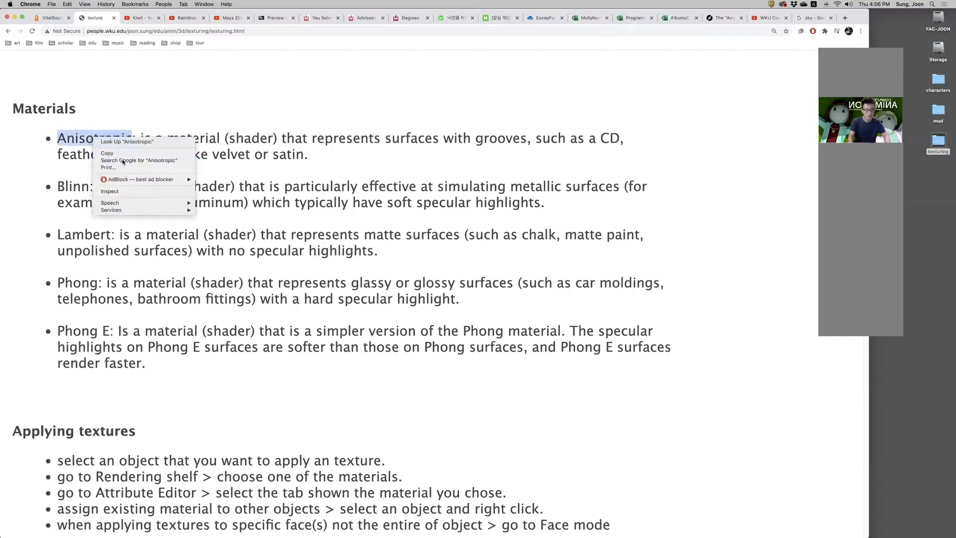
{"action": "left_click", "coordinate": [130, 166]}
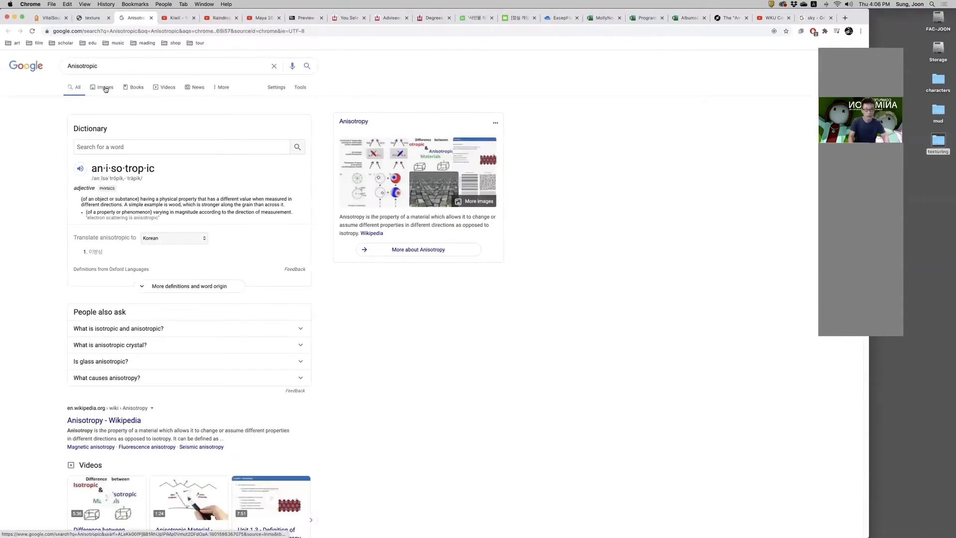
{"action": "left_click", "coordinate": [104, 87]}
{"action": "scroll", "coordinate": [473, 220], "scroll_direction": "down", "scroll_amount": 5}
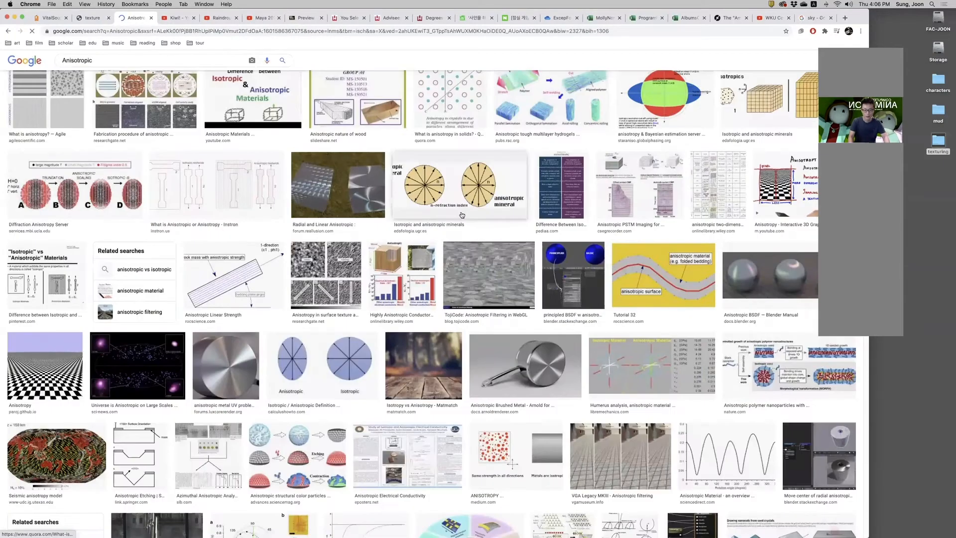
{"action": "scroll", "coordinate": [535, 265], "scroll_direction": "down", "scroll_amount": 2}
Preview the Anisotropic Brushed Metal pan image and the related "anisotropic metal UV problem" image.
{"action": "left_click", "coordinate": [561, 306]}
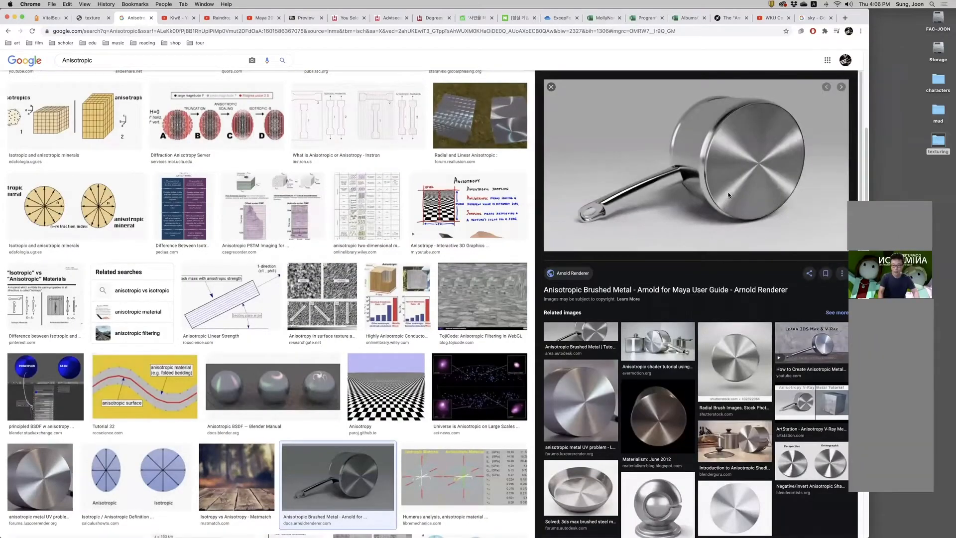
{"action": "scroll", "coordinate": [729, 194], "scroll_direction": "down", "scroll_amount": 1}
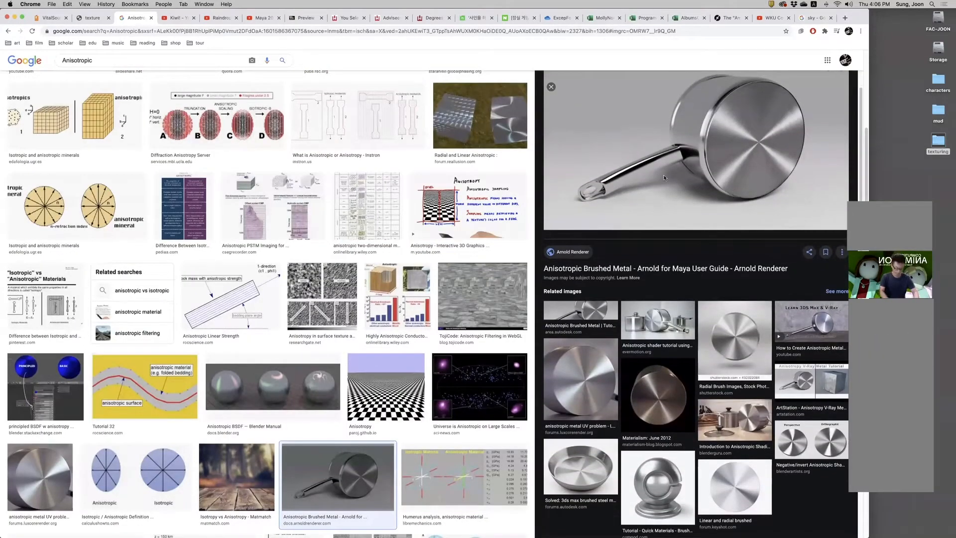
{"action": "scroll", "coordinate": [698, 180], "scroll_direction": "up", "scroll_amount": 1}
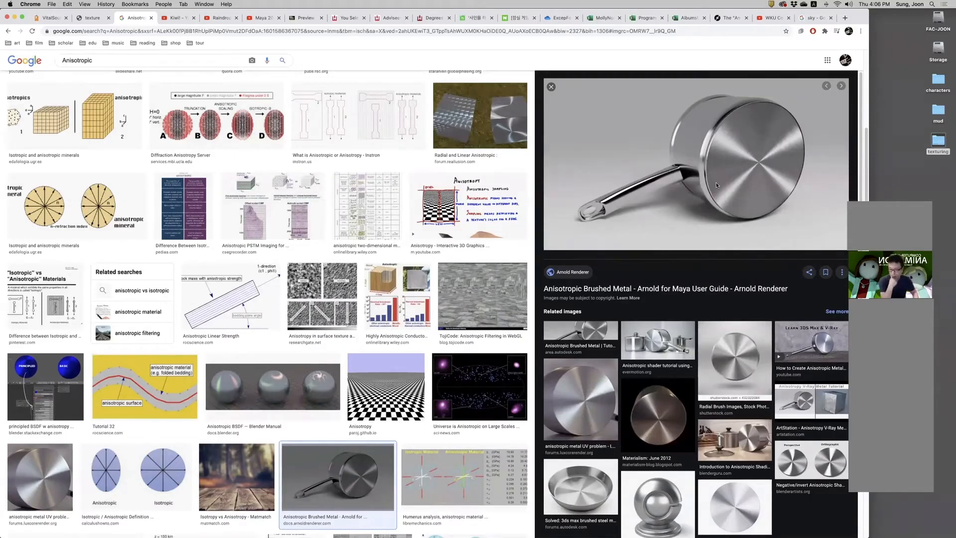
{"action": "left_click", "coordinate": [580, 399]}
{"action": "scroll", "coordinate": [663, 276], "scroll_direction": "down", "scroll_amount": 10}
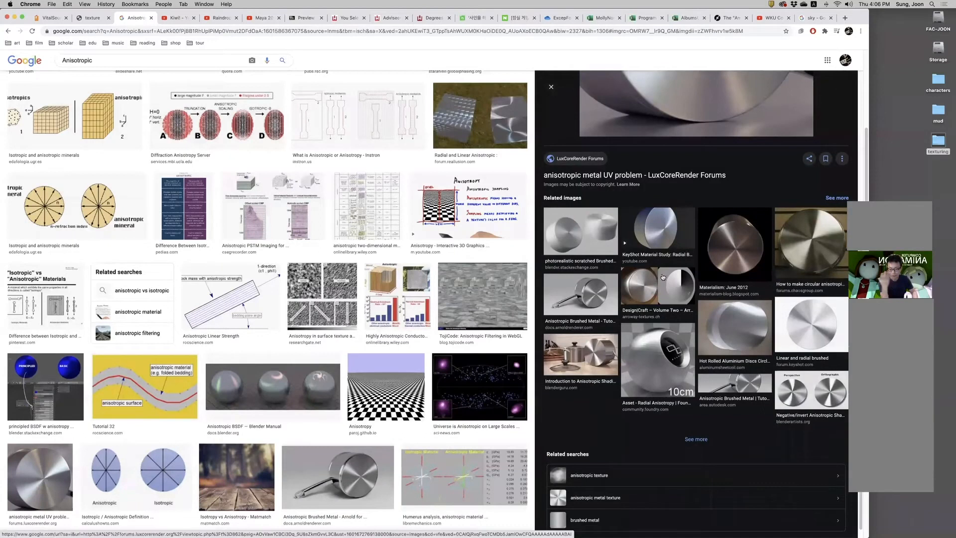
{"action": "scroll", "coordinate": [663, 276], "scroll_direction": "up", "scroll_amount": 8}
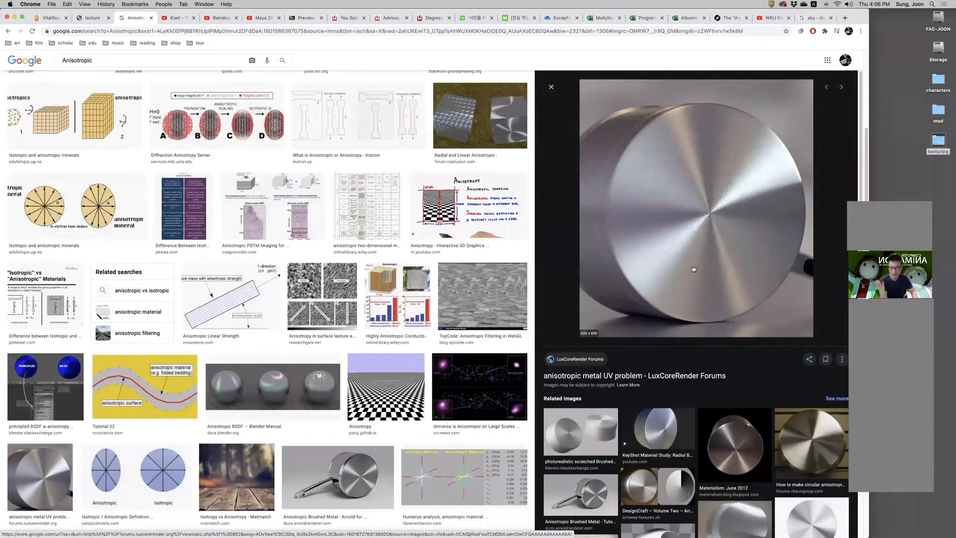
Return to the texturing notes page and highlight the CD example and the Blinn entry in the Materials list.
{"action": "left_click", "coordinate": [92, 17]}
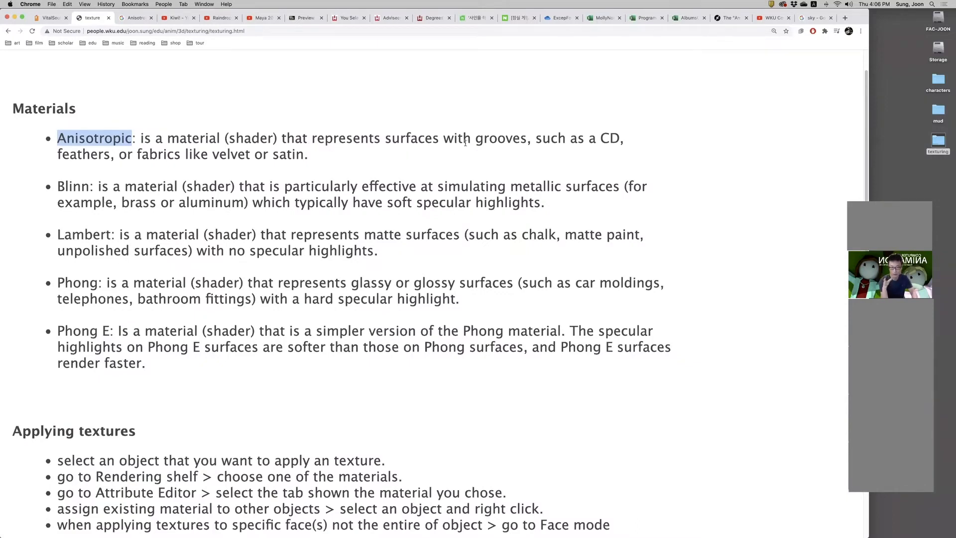
{"action": "left_click_drag", "start_coordinate": [593, 139], "coordinate": [635, 143]}
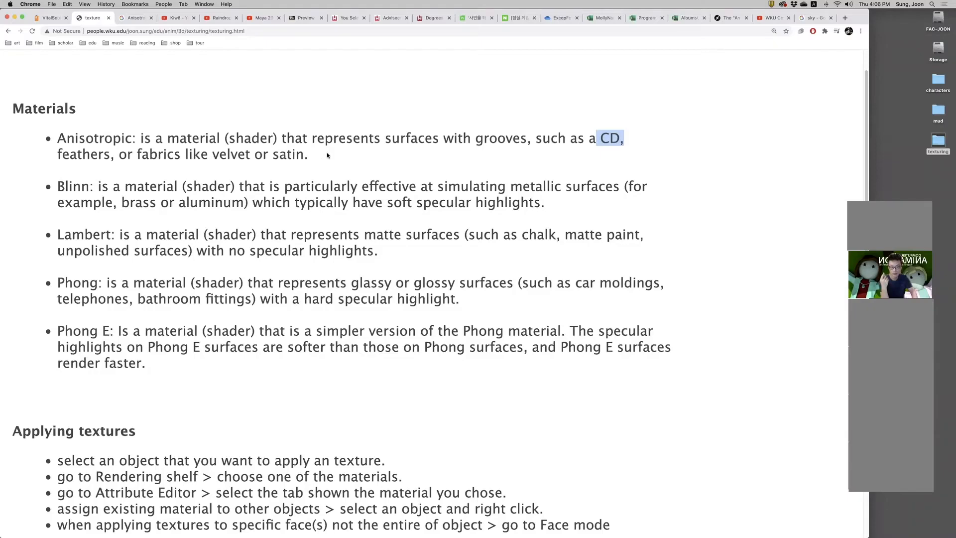
{"action": "left_click_drag", "start_coordinate": [60, 186], "coordinate": [98, 187]}
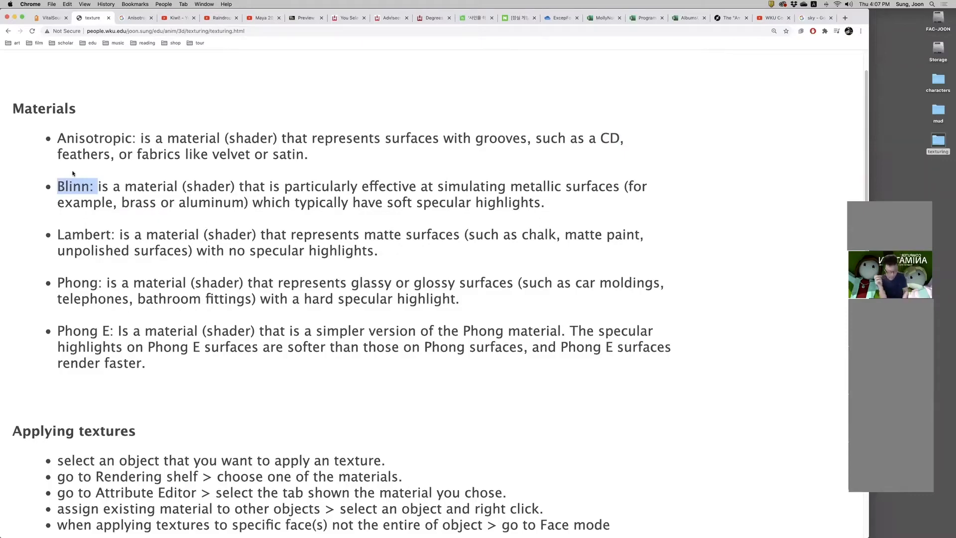
Switch to Maya, open the Hypershade, and widen the category column in its Create section.
{"action": "key", "text": "super+Tab"}
{"action": "key", "text": "super+Tab"}
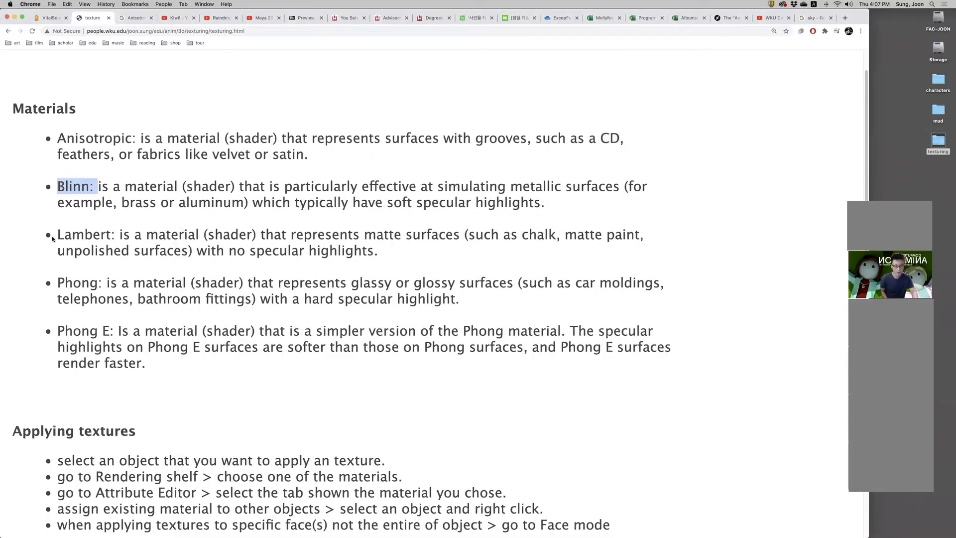
{"action": "mouse_move", "coordinate": [600, 529]}
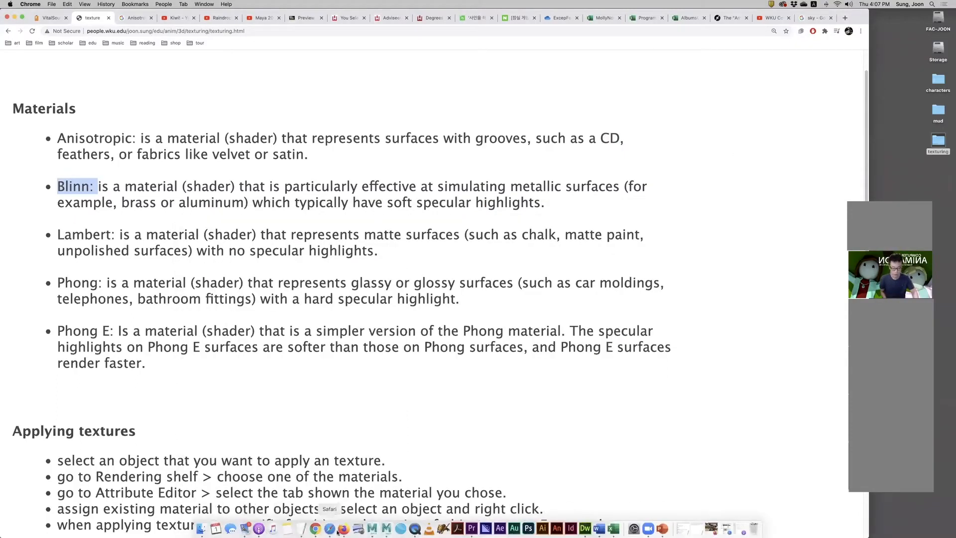
{"action": "left_click", "coordinate": [371, 530]}
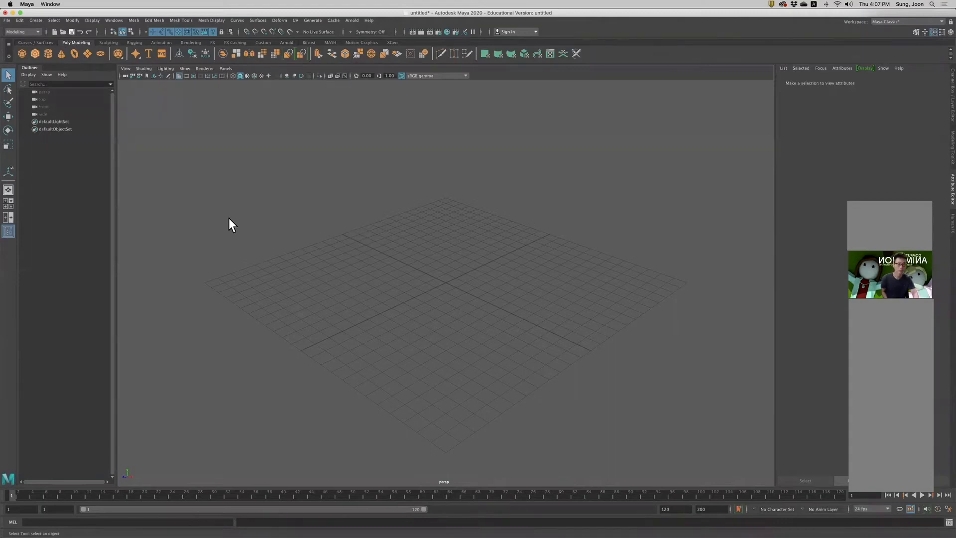
{"action": "left_click", "coordinate": [447, 32]}
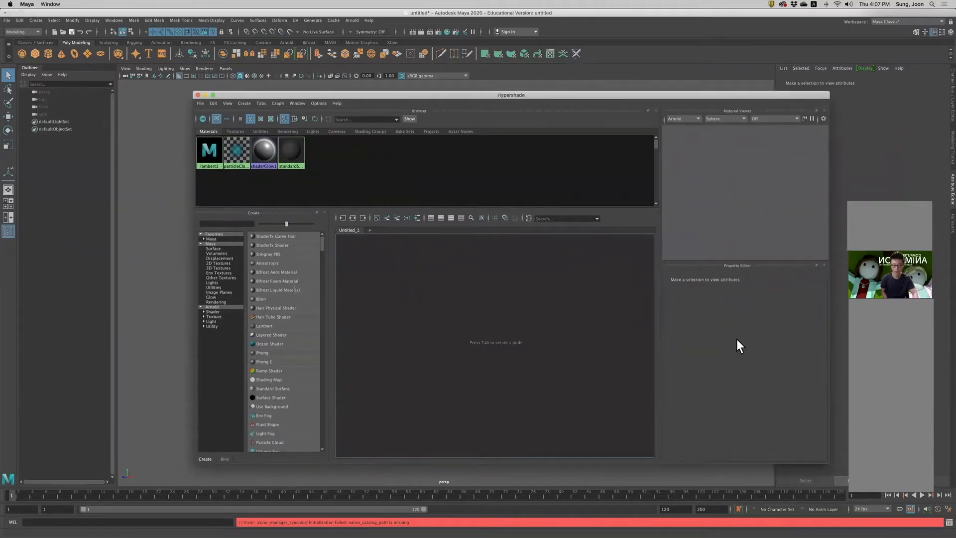
{"action": "left_click_drag", "start_coordinate": [244, 301], "coordinate": [263, 302]}
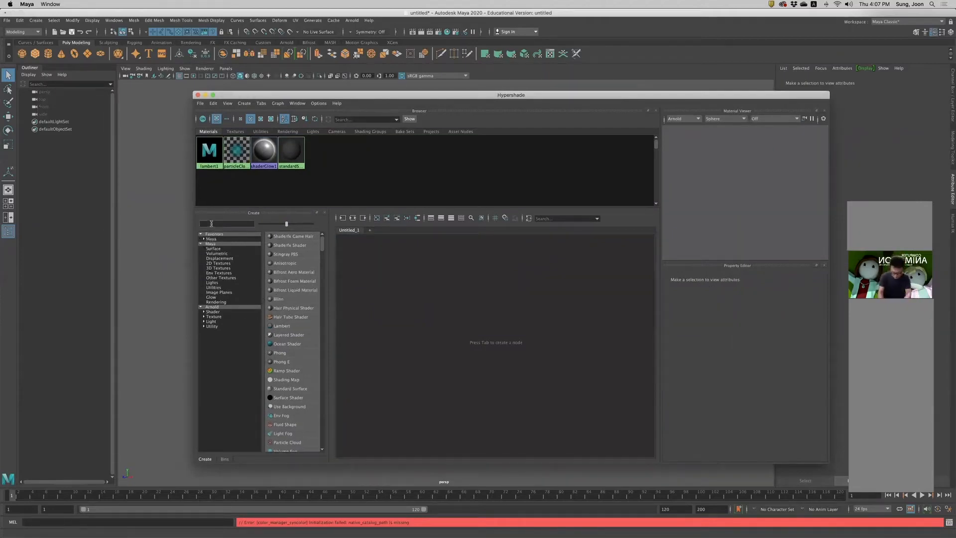
Switch back to Chrome and review the material names in the texturing notes.
{"action": "key", "text": "super+Tab"}
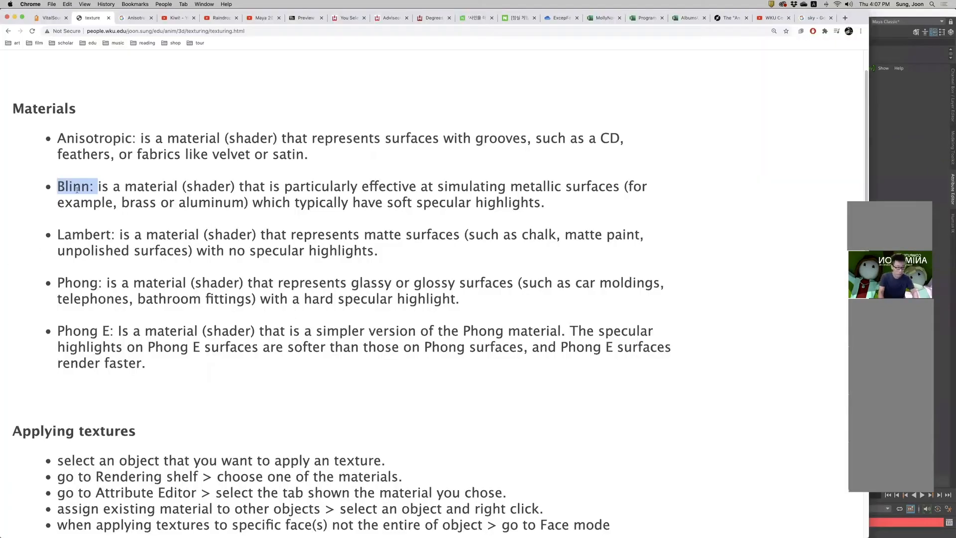
{"action": "left_click_drag", "start_coordinate": [56, 137], "coordinate": [147, 366]}
{"action": "left_click", "coordinate": [59, 191]}
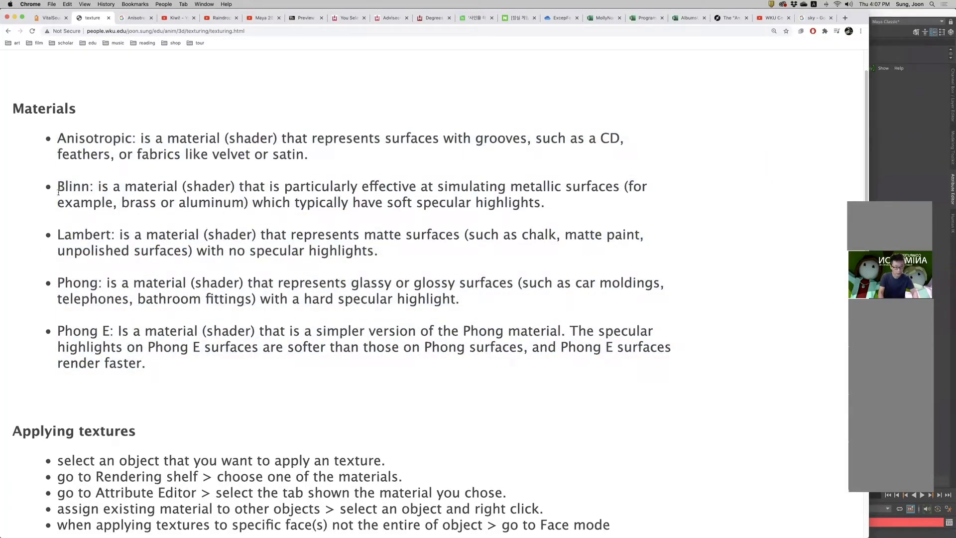
Switch to Maya and search the Hypershade's Create list for "lamb", "phong" and "bli" in turn.
{"action": "key", "text": "super+Tab"}
{"action": "type", "text": "la"}
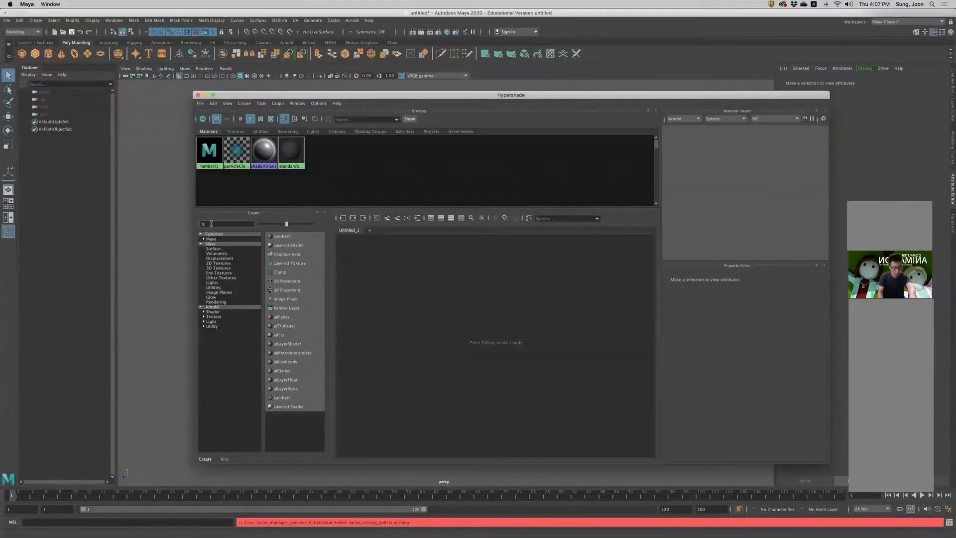
{"action": "type", "text": "mb"}
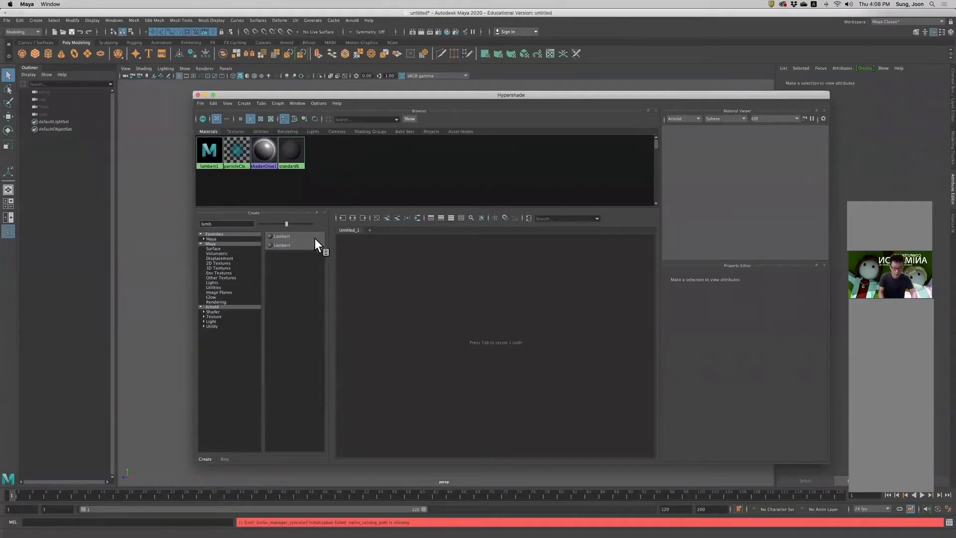
{"action": "double_click", "coordinate": [234, 226]}
{"action": "type", "text": "ph"}
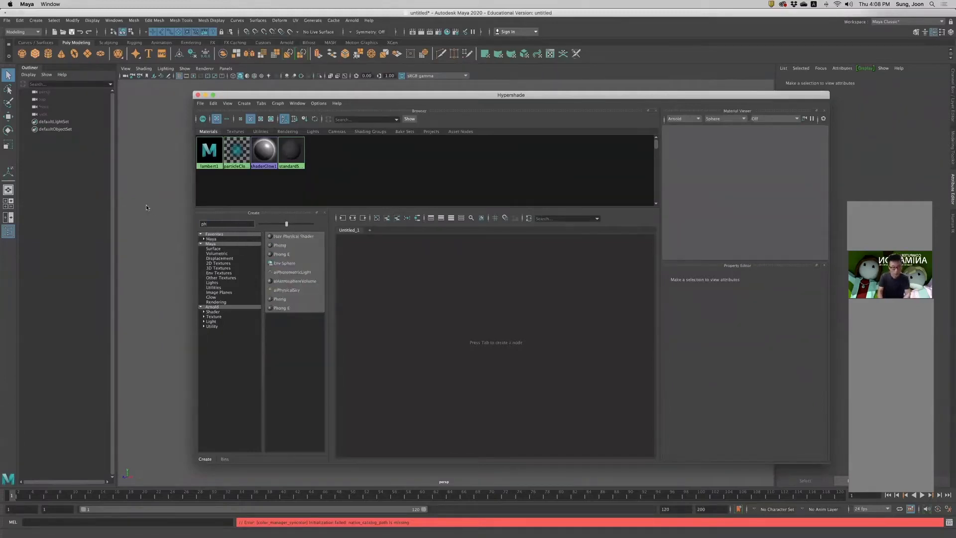
{"action": "type", "text": "ong"}
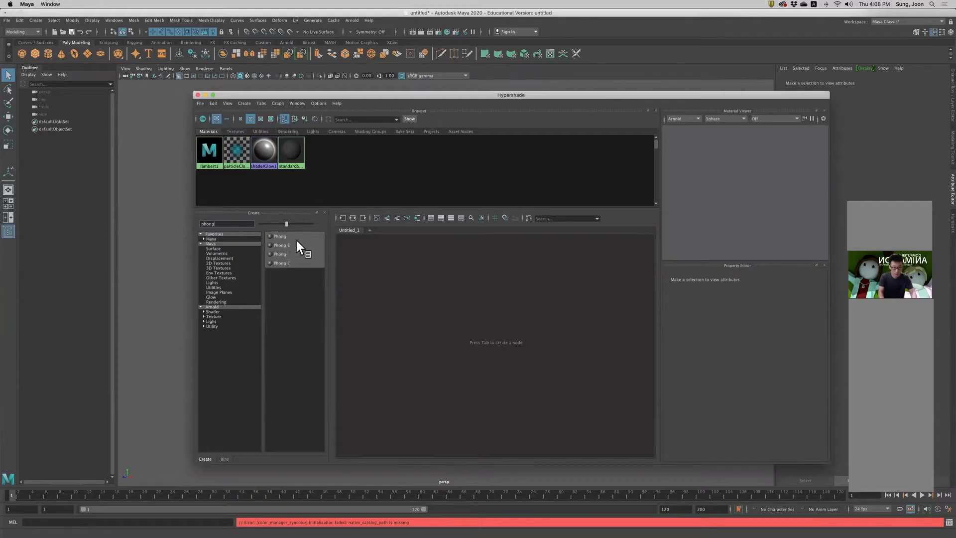
{"action": "key", "text": "super+a"}
{"action": "type", "text": "bli"}
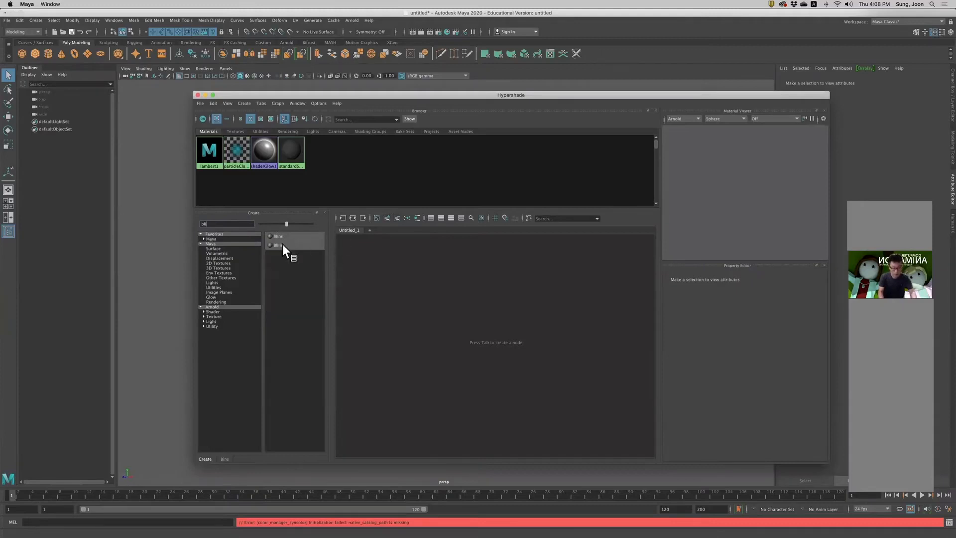
Clear the Create list's search filter and look through the full list of available nodes.
{"action": "key", "text": "BackSpace"}
{"action": "key", "text": "BackSpace"}
{"action": "key", "text": "BackSpace"}
{"action": "scroll", "coordinate": [292, 269], "scroll_direction": "down", "scroll_amount": 10}
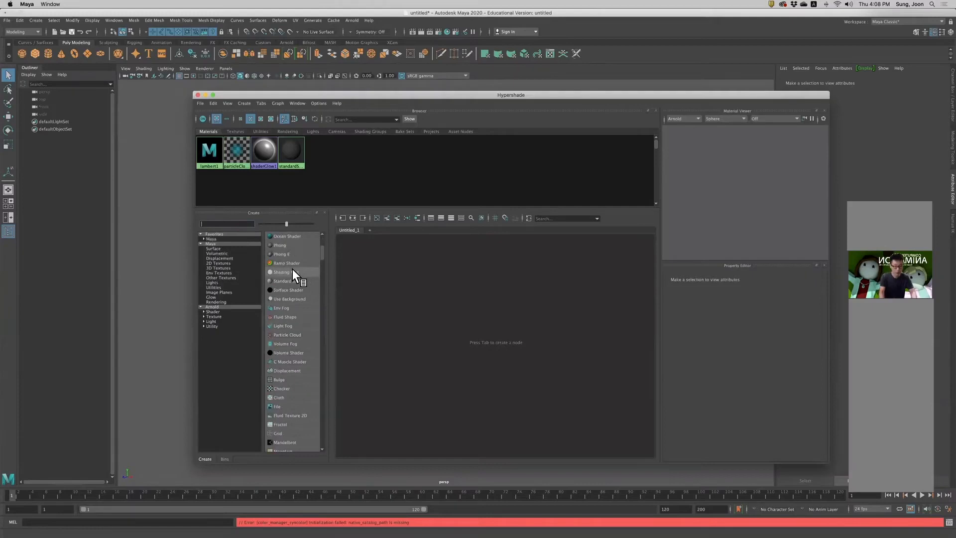
{"action": "scroll", "coordinate": [292, 263], "scroll_direction": "down", "scroll_amount": 15}
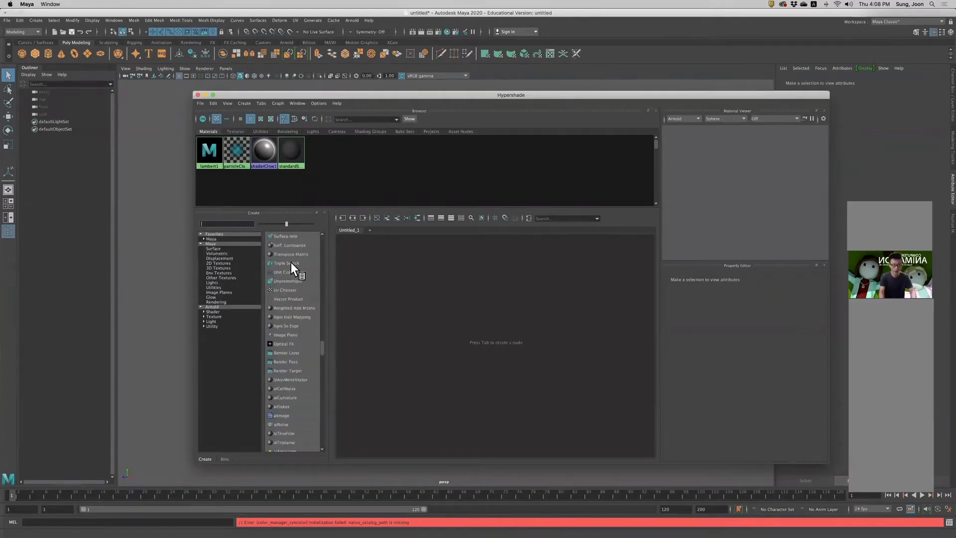
{"action": "scroll", "coordinate": [301, 345], "scroll_direction": "down", "scroll_amount": 8}
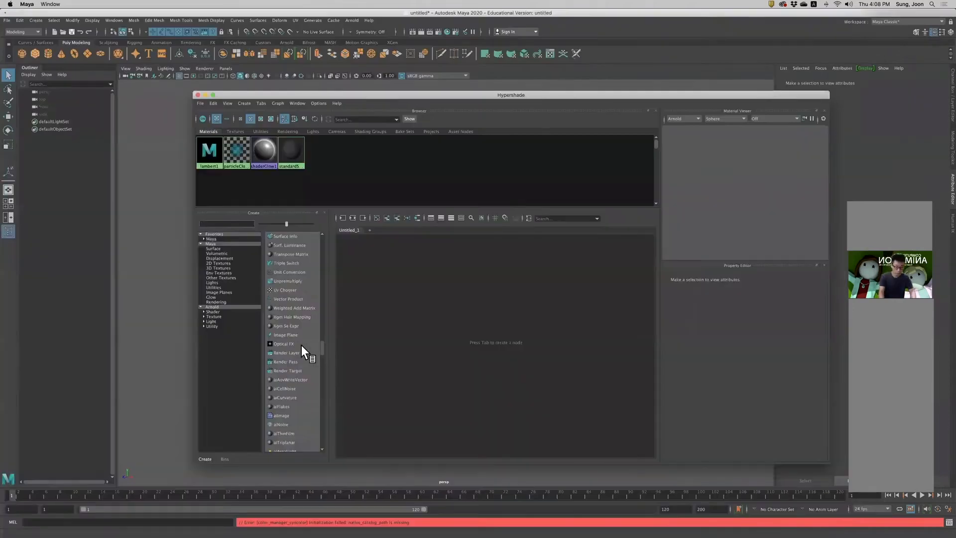
{"action": "scroll", "coordinate": [301, 345], "scroll_direction": "up", "scroll_amount": 7}
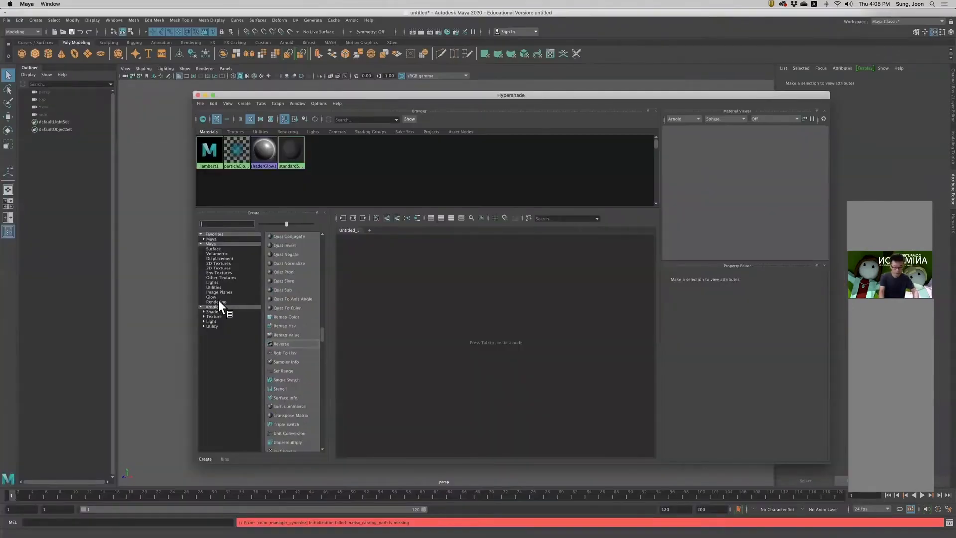
{"action": "scroll", "coordinate": [283, 297], "scroll_direction": "up", "scroll_amount": 15}
Switch to Chrome and highlight the whole Materials list from Anisotropic to Phong E, clearing the highlight when done.
{"action": "key", "text": "super+Tab"}
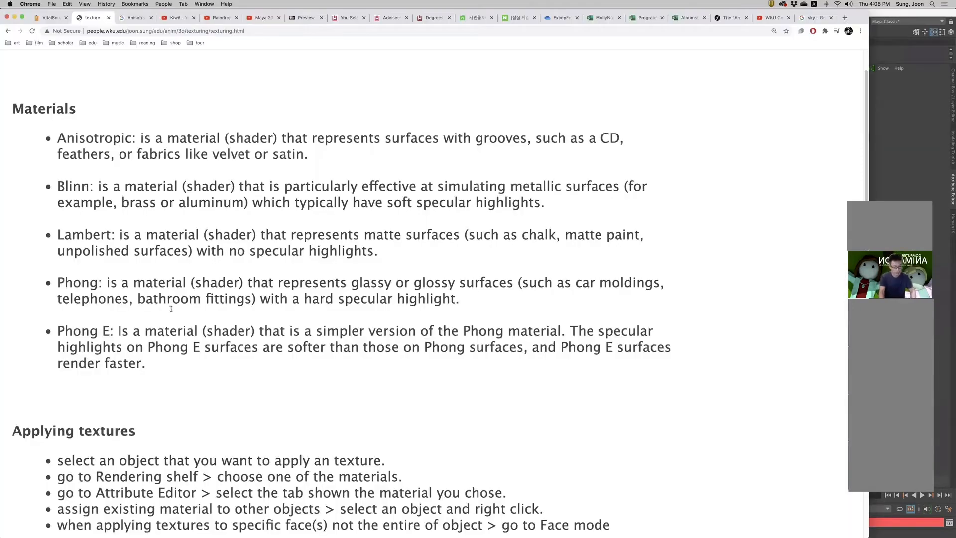
{"action": "left_click_drag", "start_coordinate": [154, 377], "coordinate": [49, 131]}
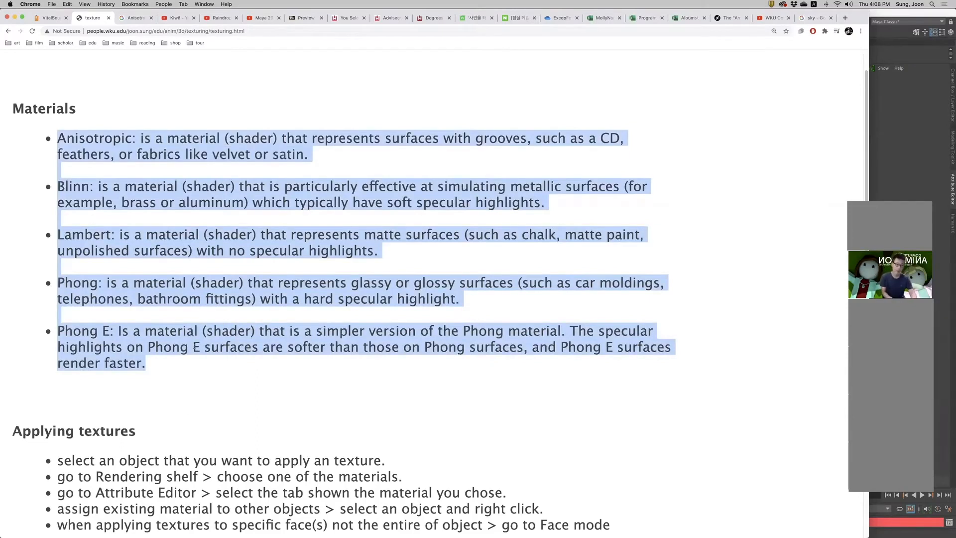
{"action": "left_click", "coordinate": [187, 362]}
{"action": "scroll", "coordinate": [124, 248], "scroll_direction": "up", "scroll_amount": 1}
{"action": "scroll", "coordinate": [239, 254], "scroll_direction": "down", "scroll_amount": 1}
Highlight "matte surfaces", "chalk" and "unpolished surfaces" one after another in the Lambert description.
{"action": "left_click_drag", "start_coordinate": [365, 243], "coordinate": [458, 242]}
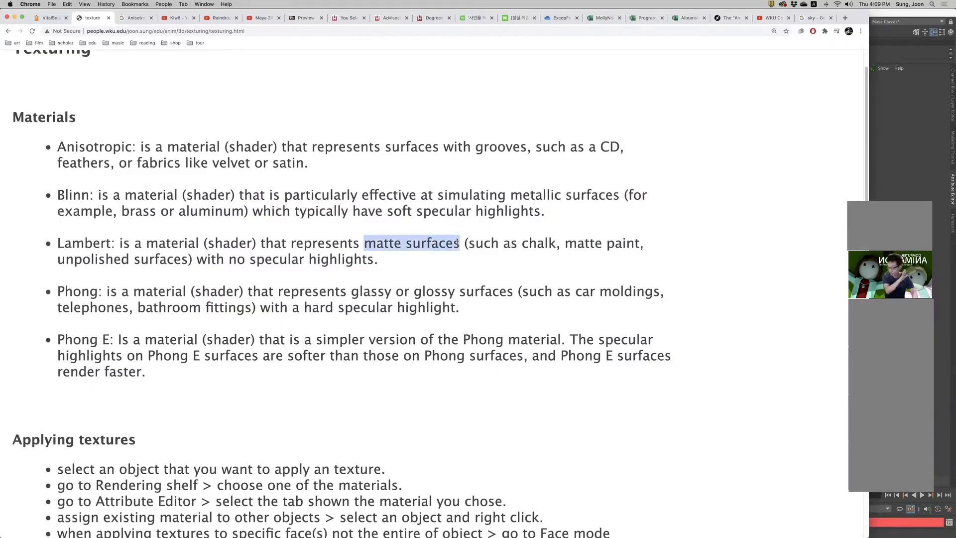
{"action": "left_click_drag", "start_coordinate": [522, 243], "coordinate": [554, 243]}
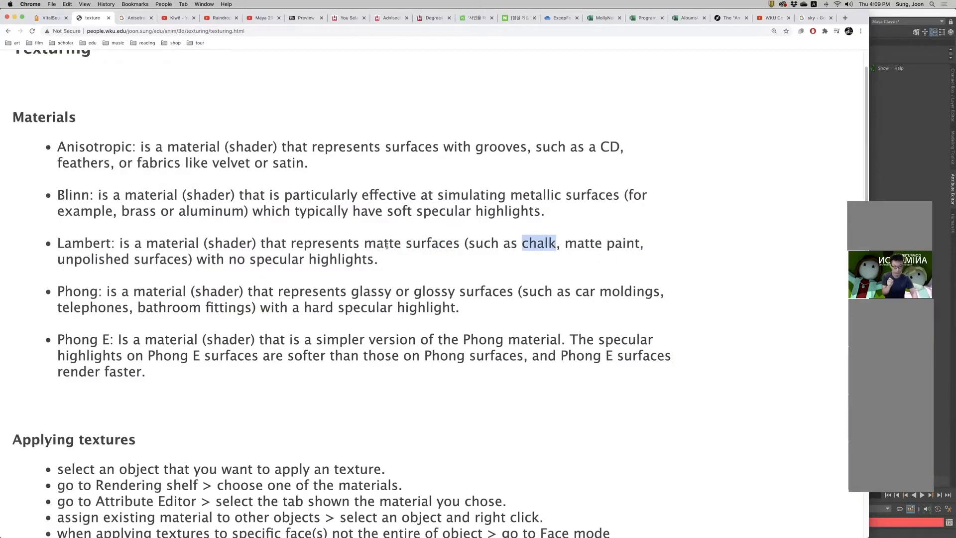
{"action": "left_click_drag", "start_coordinate": [58, 259], "coordinate": [187, 264]}
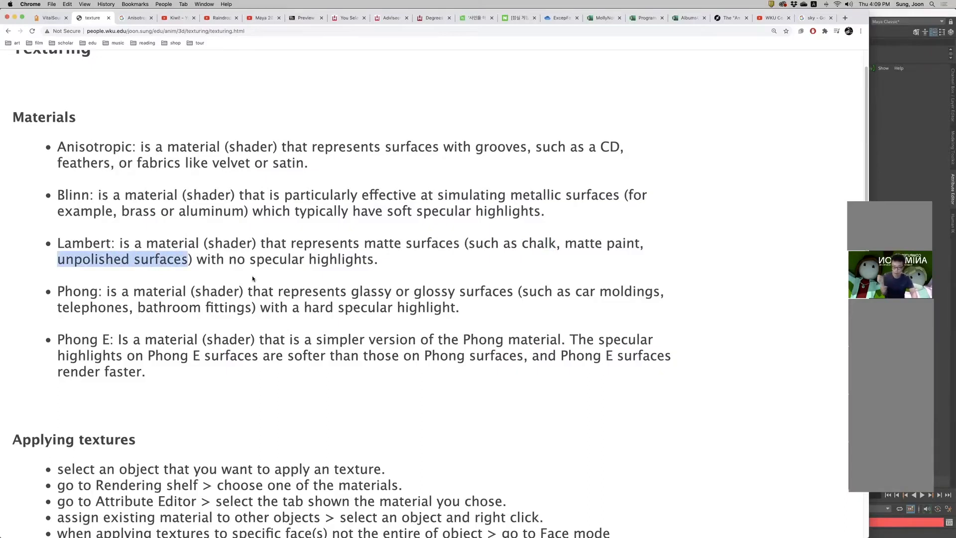
{"action": "scroll", "coordinate": [253, 277], "scroll_direction": "down", "scroll_amount": 2}
{"action": "left_click", "coordinate": [125, 281]}
Read the Phong description, highlighting the "glassy or" wording and checking the listed surface examples.
{"action": "scroll", "coordinate": [107, 275], "scroll_direction": "down", "scroll_amount": 1}
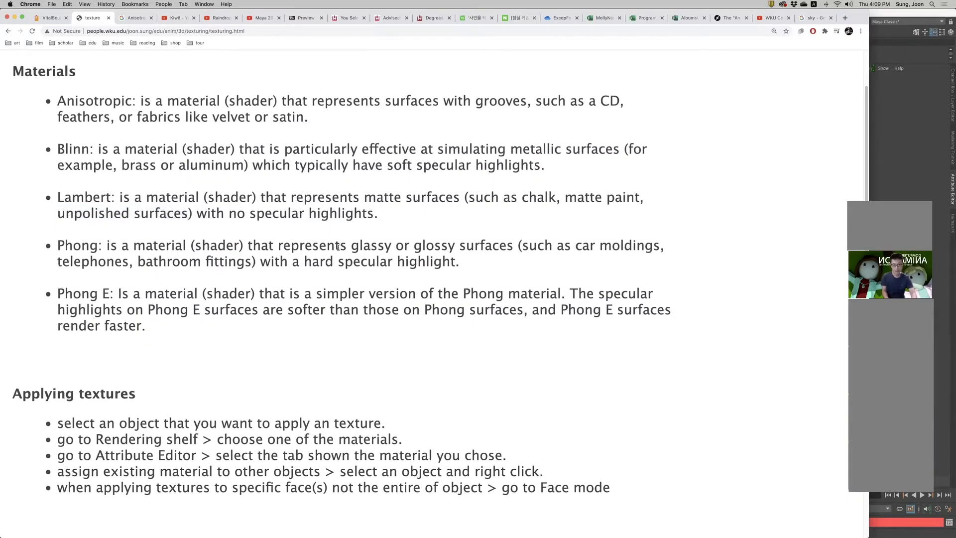
{"action": "left_click_drag", "start_coordinate": [359, 246], "coordinate": [436, 255]}
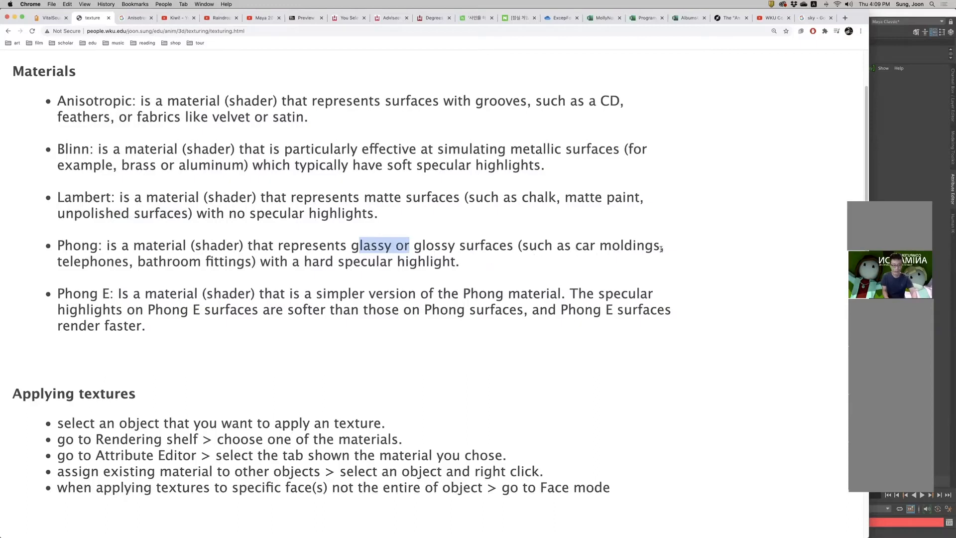
{"action": "left_click_drag", "start_coordinate": [138, 264], "coordinate": [124, 264]}
{"action": "left_click", "coordinate": [124, 264]}
{"action": "scroll", "coordinate": [317, 256], "scroll_direction": "down", "scroll_amount": 1}
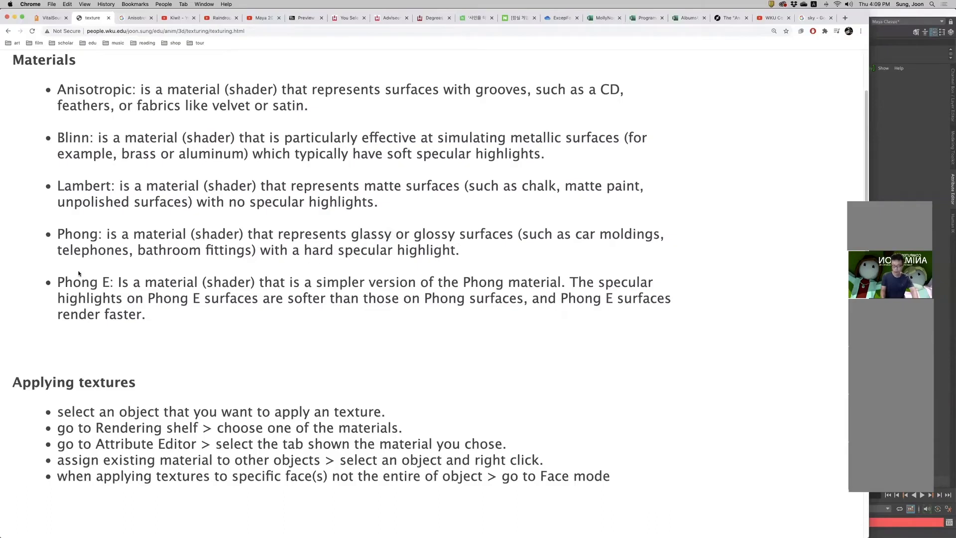
Read the Phong E description and continue through the "Applying textures" instructions to the Hypershade section.
{"action": "scroll", "coordinate": [79, 273], "scroll_direction": "down", "scroll_amount": 1}
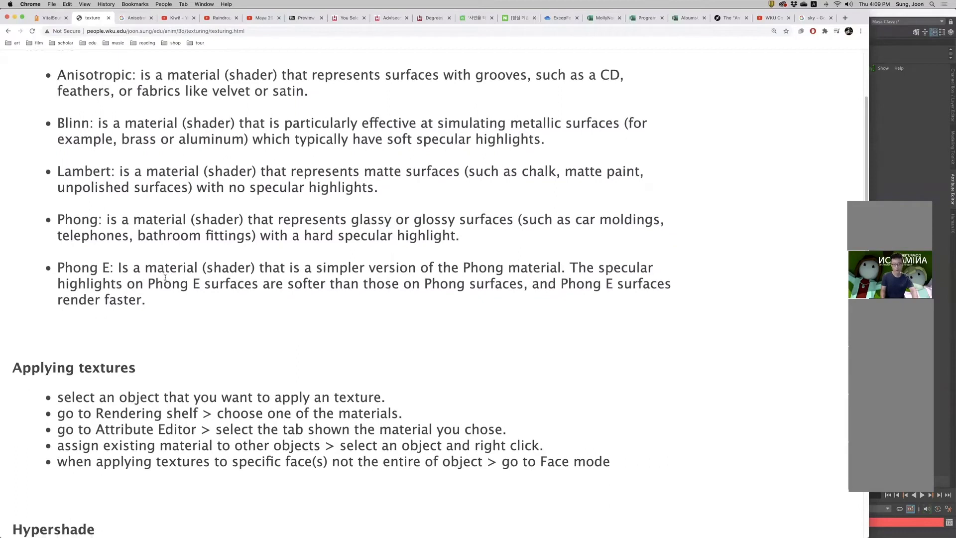
{"action": "scroll", "coordinate": [164, 275], "scroll_direction": "down", "scroll_amount": 1}
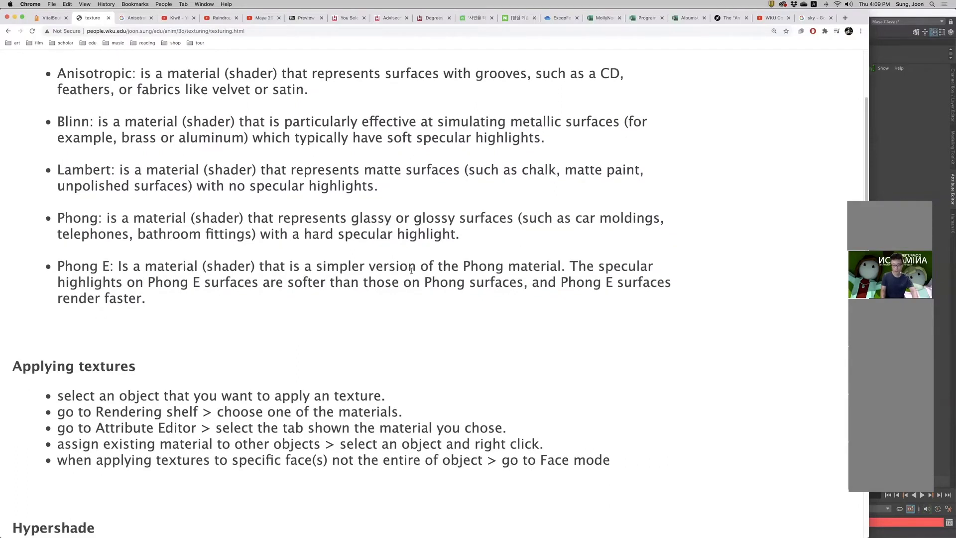
{"action": "scroll", "coordinate": [555, 311], "scroll_direction": "down", "scroll_amount": 2}
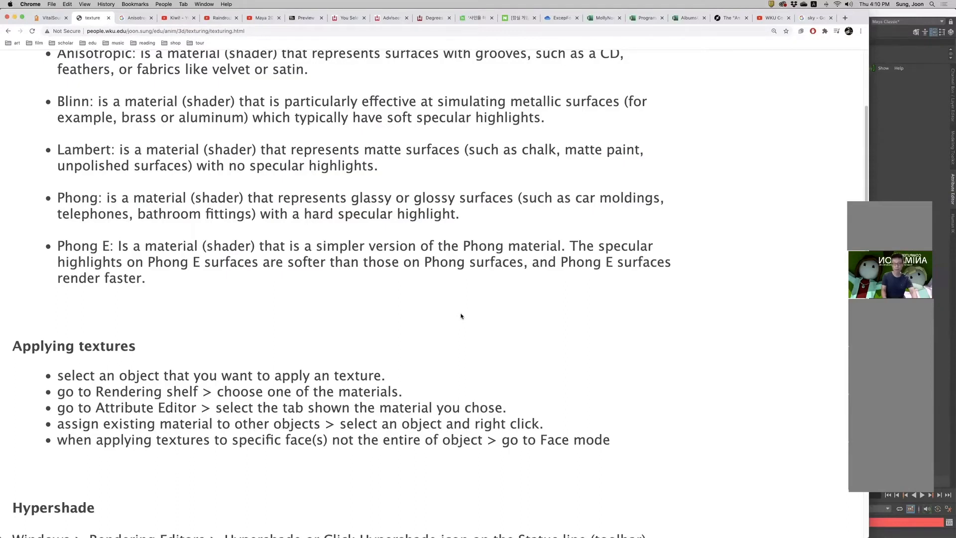
{"action": "scroll", "coordinate": [482, 313], "scroll_direction": "up", "scroll_amount": 3}
{"action": "scroll", "coordinate": [81, 291], "scroll_direction": "down", "scroll_amount": 8}
{"action": "scroll", "coordinate": [22, 228], "scroll_direction": "up", "scroll_amount": 2}
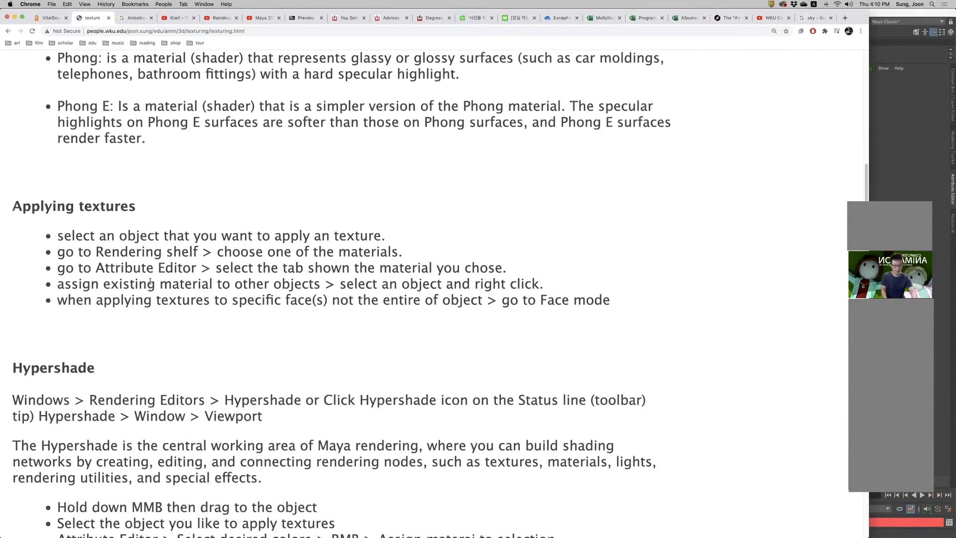
{"action": "scroll", "coordinate": [151, 282], "scroll_direction": "up", "scroll_amount": 5}
{"action": "scroll", "coordinate": [48, 365], "scroll_direction": "down", "scroll_amount": 3}
{"action": "scroll", "coordinate": [9, 355], "scroll_direction": "down", "scroll_amount": 10}
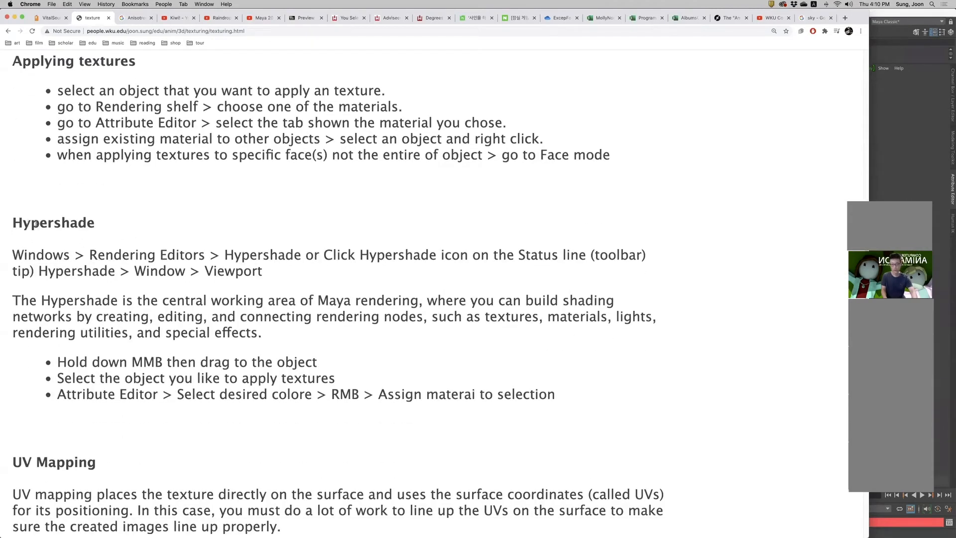
Switch to Maya, close the Hypershade window and open it again.
{"action": "left_click", "coordinate": [899, 15]}
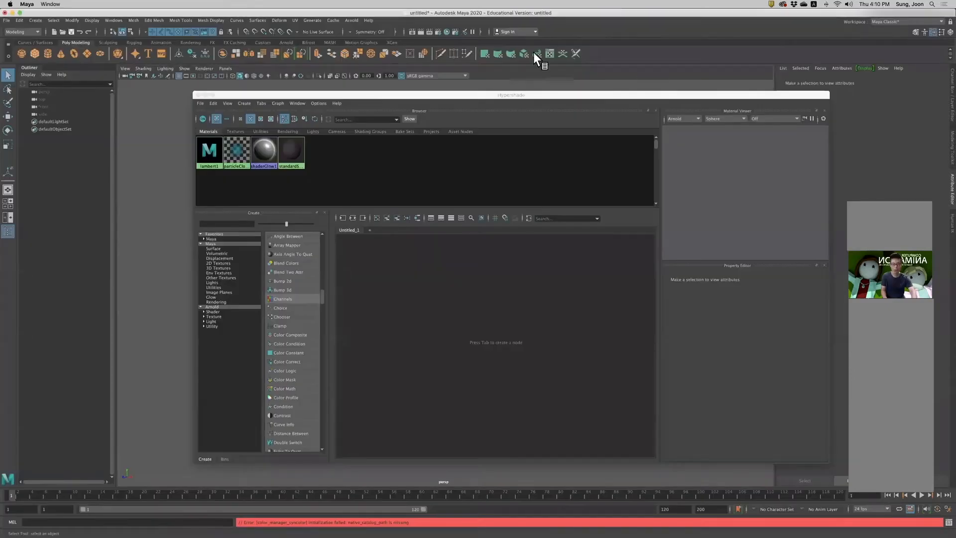
{"action": "left_click", "coordinate": [198, 95]}
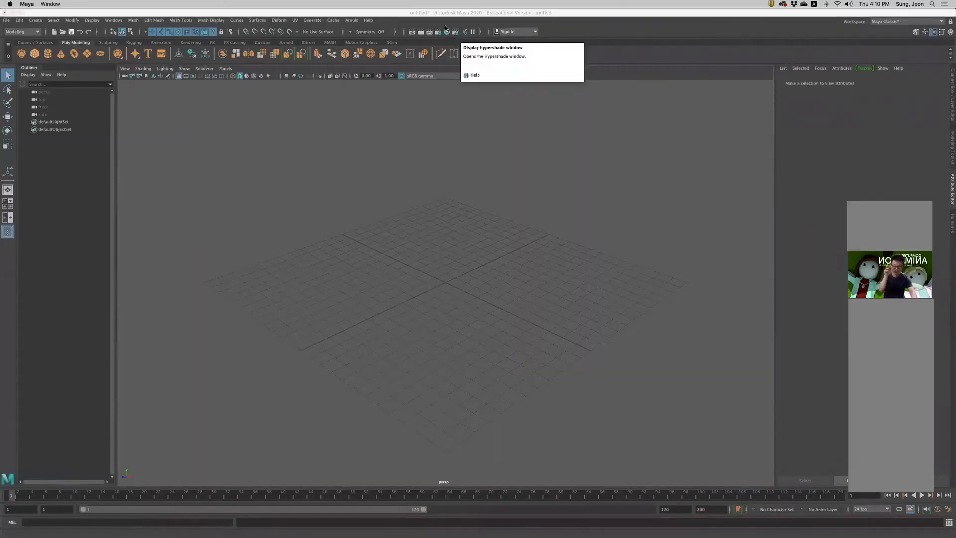
{"action": "left_click", "coordinate": [447, 32]}
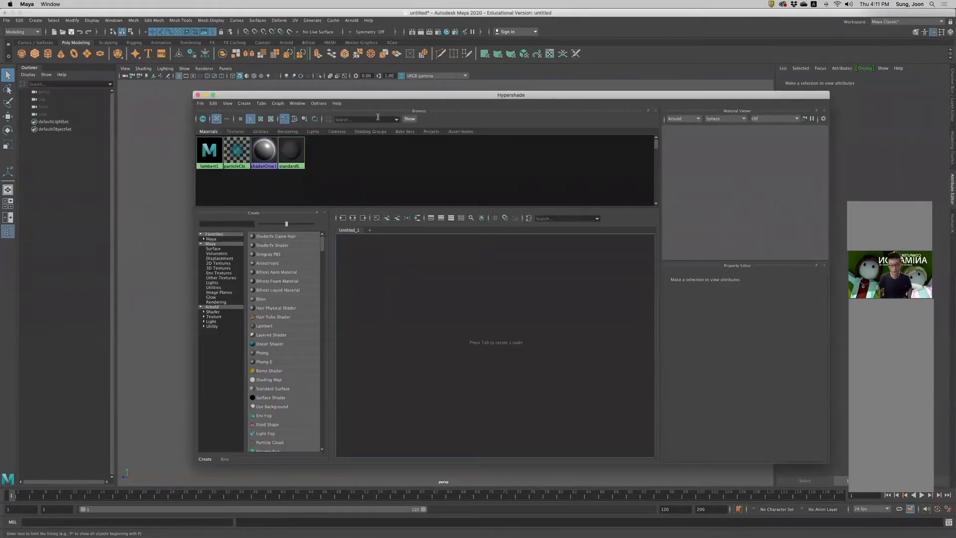
Switch to Chrome and read the Hypershade section on how to open it and what it is for.
{"action": "key", "text": "super+Tab"}
{"action": "scroll", "coordinate": [174, 316], "scroll_direction": "down", "scroll_amount": 2}
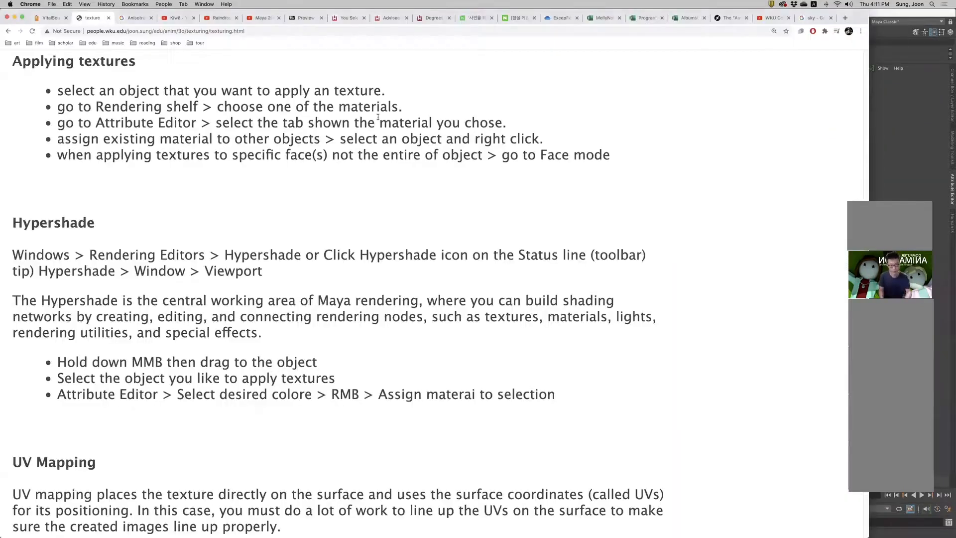
{"action": "scroll", "coordinate": [174, 315], "scroll_direction": "down", "scroll_amount": 1}
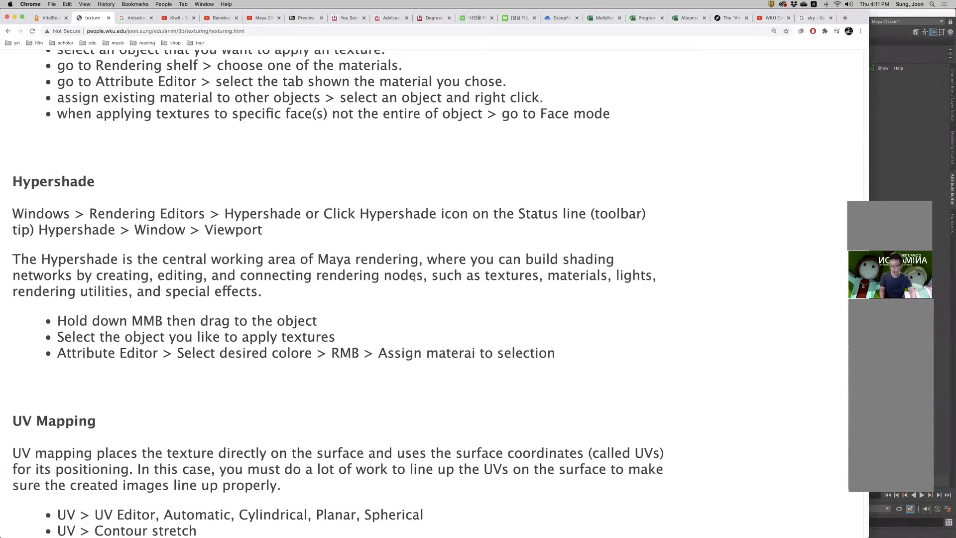
{"action": "scroll", "coordinate": [502, 259], "scroll_direction": "down", "scroll_amount": 1}
{"action": "scroll", "coordinate": [100, 290], "scroll_direction": "down", "scroll_amount": 1}
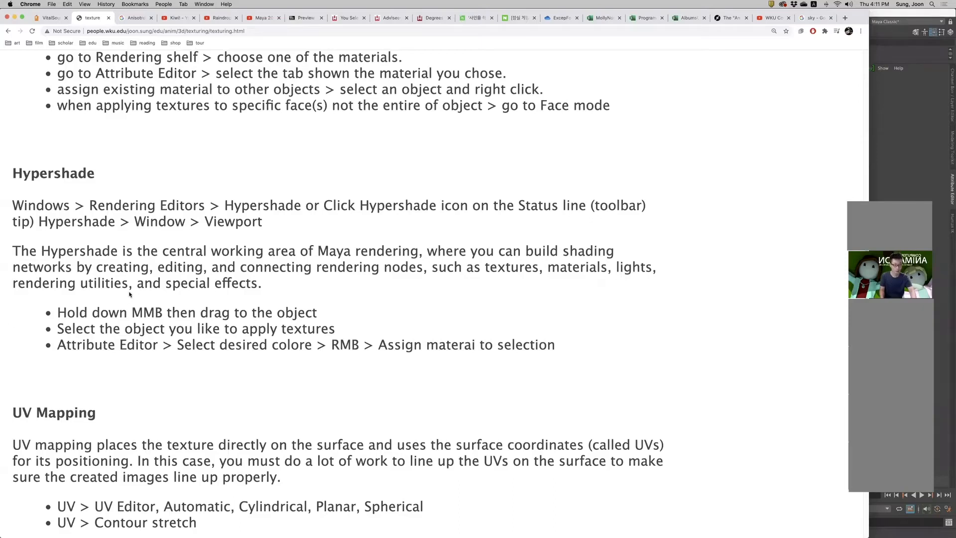
{"action": "scroll", "coordinate": [132, 305], "scroll_direction": "down", "scroll_amount": 1}
Switch to Maya, reposition the Hypershade window and enlarge it slightly.
{"action": "key", "text": "super+Tab"}
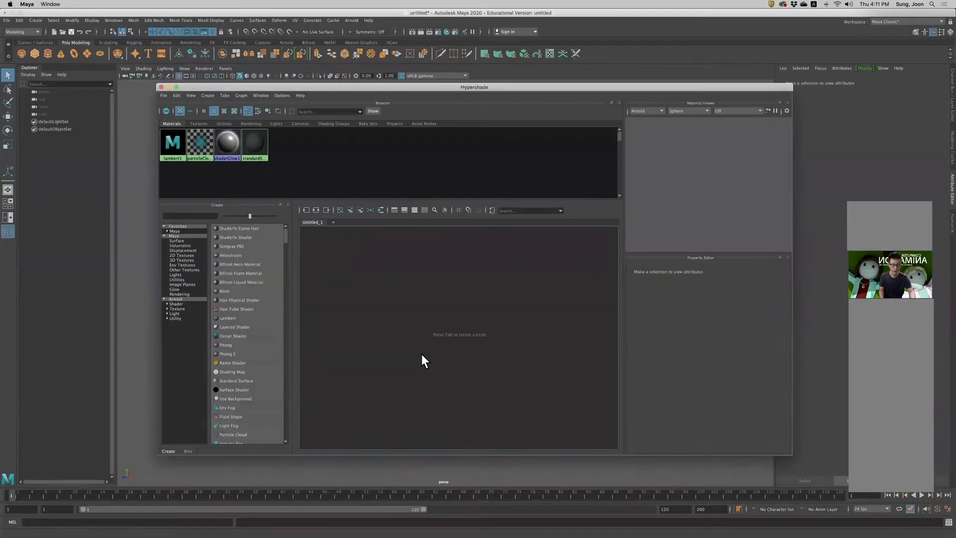
{"action": "left_click_drag", "start_coordinate": [321, 90], "coordinate": [312, 82]}
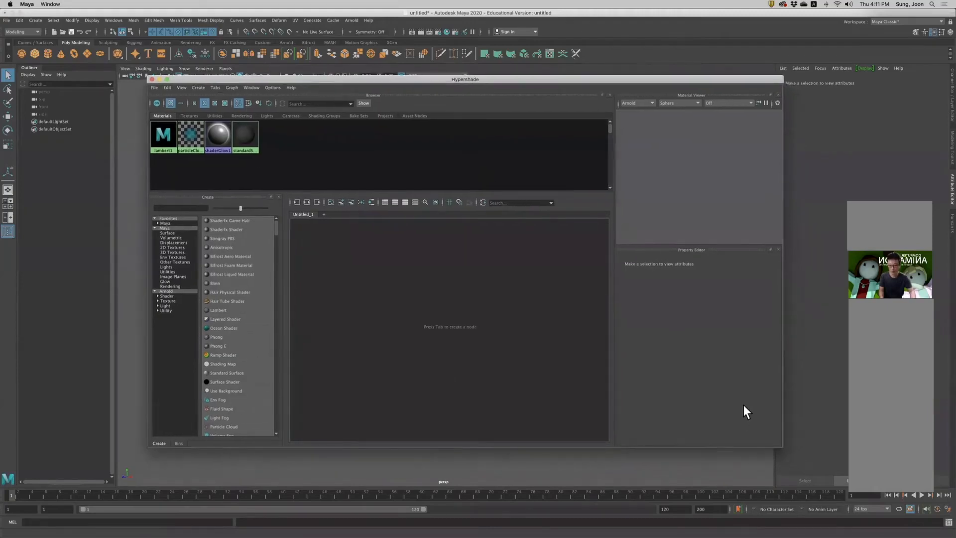
{"action": "left_click_drag", "start_coordinate": [782, 459], "coordinate": [790, 467]}
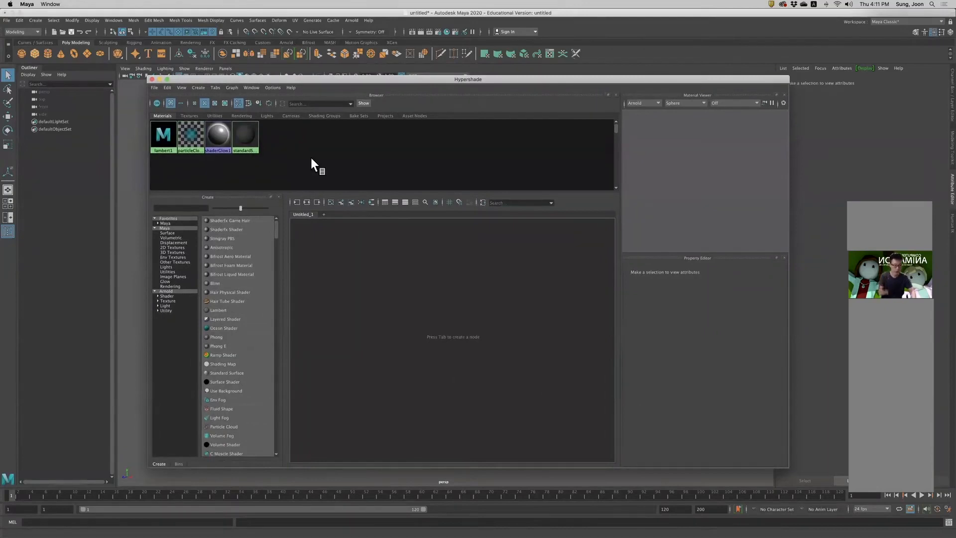
Search the Create list for "lam", clear the filter, and look through the whole list of nodes.
{"action": "left_click", "coordinate": [170, 205]}
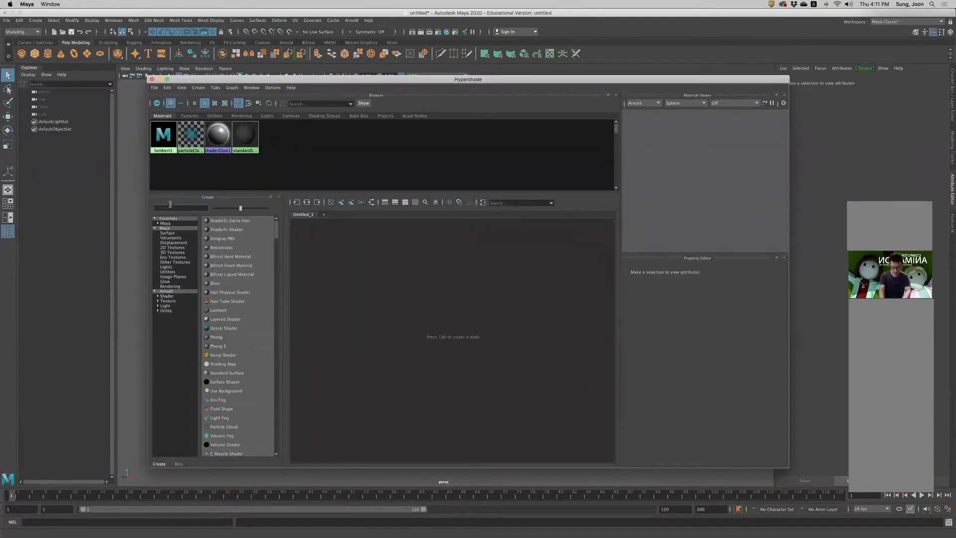
{"action": "type", "text": "lam"}
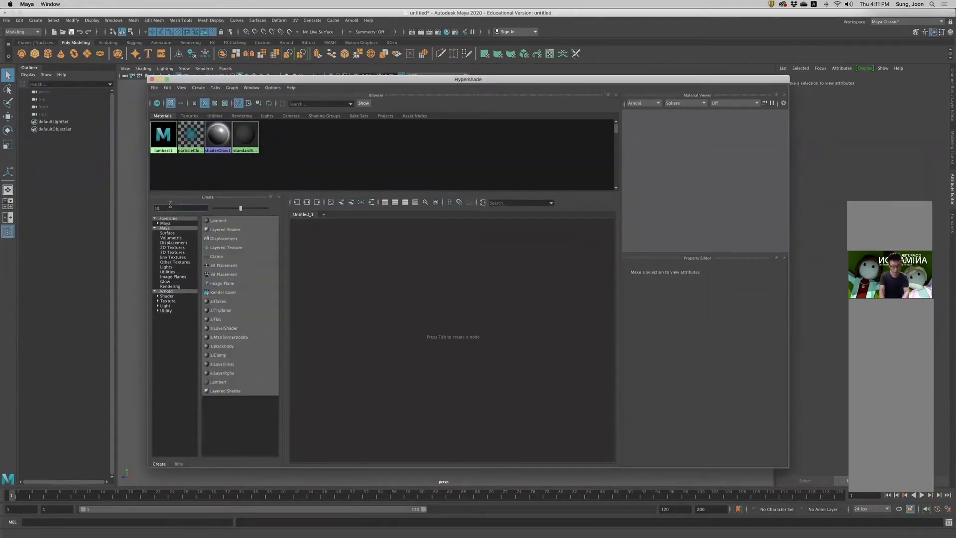
{"action": "key", "text": "BackSpace"}
{"action": "key", "text": "BackSpace"}
{"action": "key", "text": "BackSpace"}
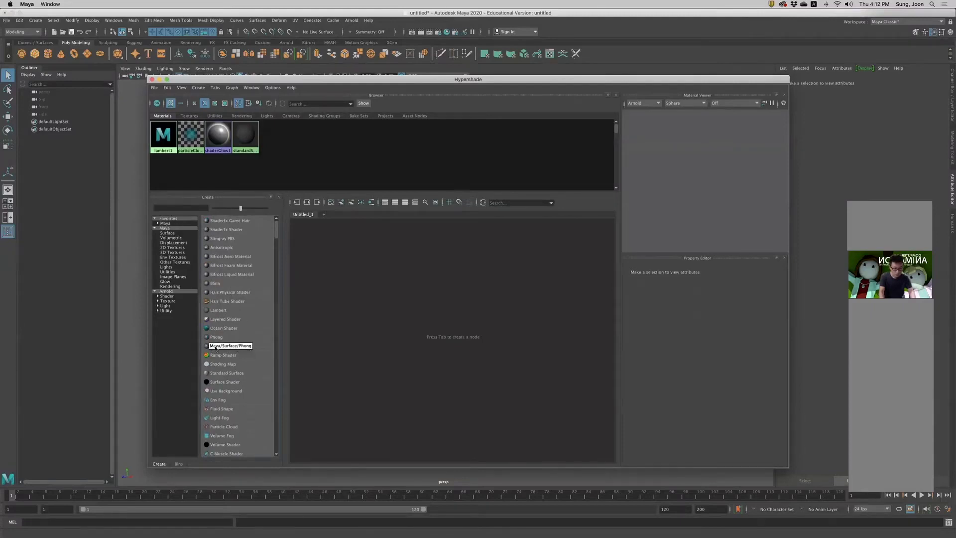
{"action": "scroll", "coordinate": [230, 346], "scroll_direction": "down", "scroll_amount": 10}
{"action": "scroll", "coordinate": [237, 351], "scroll_direction": "down", "scroll_amount": 15}
{"action": "scroll", "coordinate": [238, 347], "scroll_direction": "up", "scroll_amount": 15}
{"action": "scroll", "coordinate": [240, 237], "scroll_direction": "up", "scroll_amount": 8}
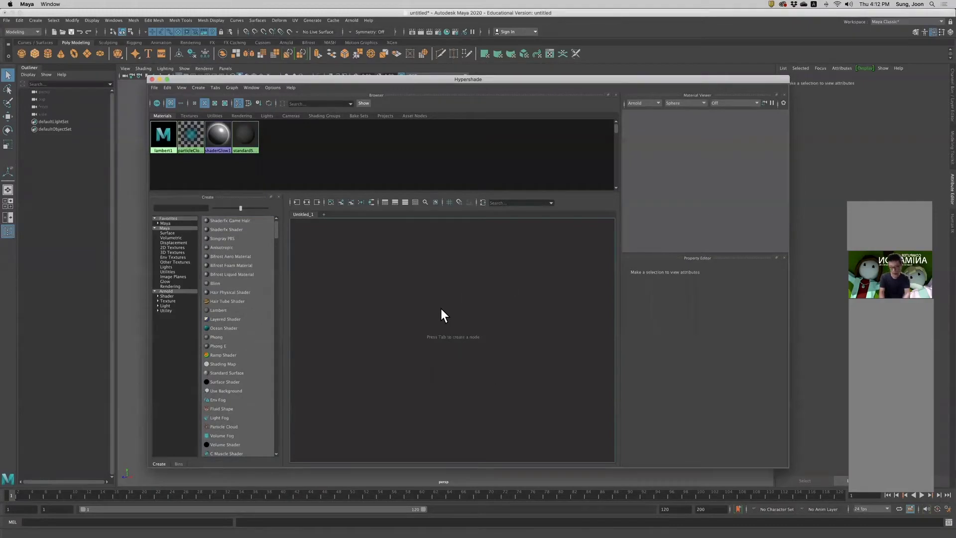
Create a lambert node in the Hypershade work area and spread the material node and its shading group apart.
{"action": "key", "text": "Tab"}
{"action": "type", "text": "lam"}
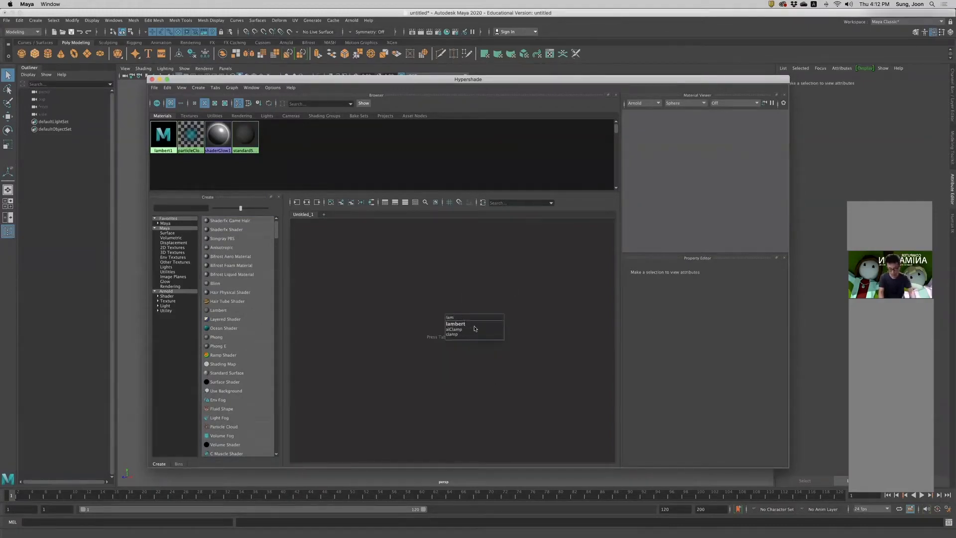
{"action": "left_click", "coordinate": [456, 324]}
{"action": "left_click_drag", "start_coordinate": [461, 319], "coordinate": [383, 310]}
{"action": "left_click_drag", "start_coordinate": [529, 319], "coordinate": [445, 336]}
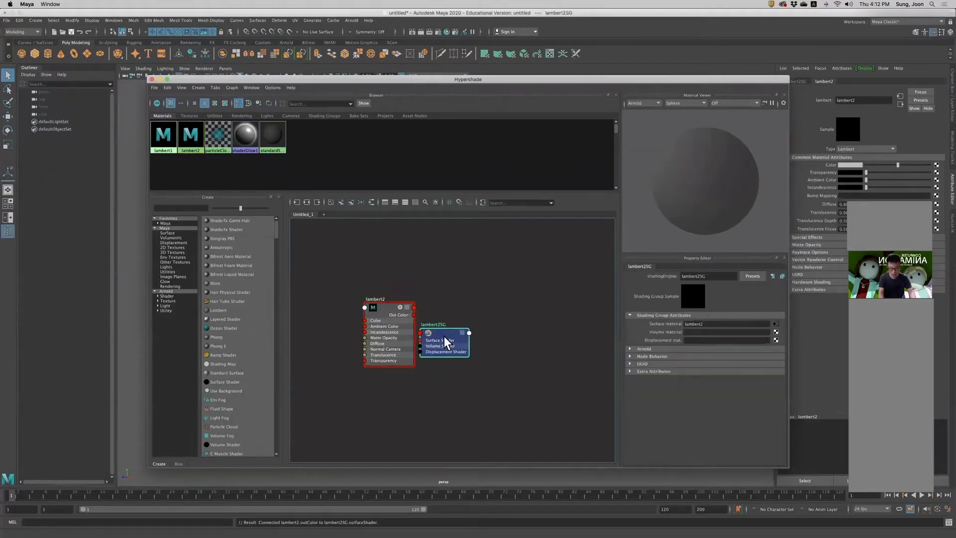
{"action": "left_click_drag", "start_coordinate": [381, 307], "coordinate": [376, 272]}
{"action": "left_click_drag", "start_coordinate": [462, 330], "coordinate": [464, 333]}
Switch to Chrome and highlight the words "rendering nodes" in the Hypershade description.
{"action": "key", "text": "super+Tab"}
{"action": "left_click", "coordinate": [295, 275]}
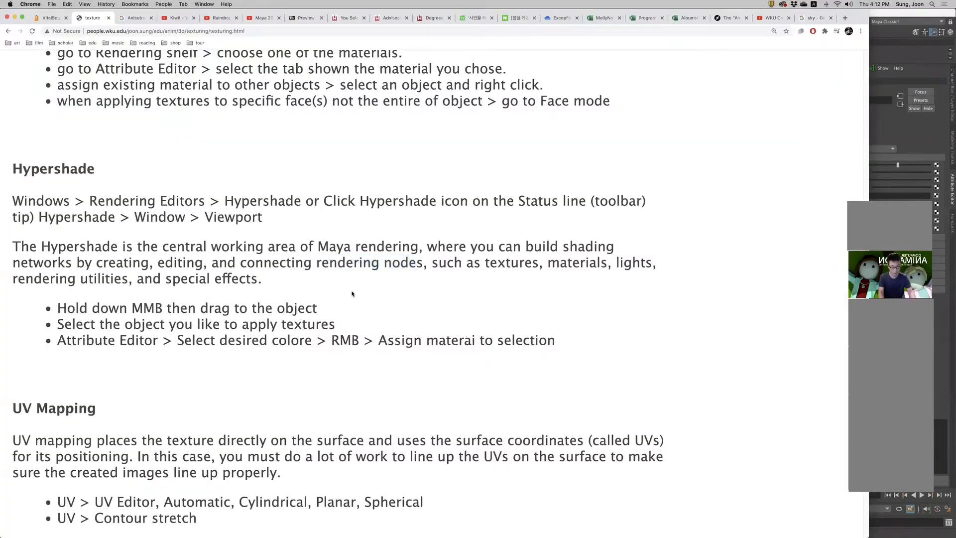
{"action": "left_click_drag", "start_coordinate": [322, 261], "coordinate": [424, 262]}
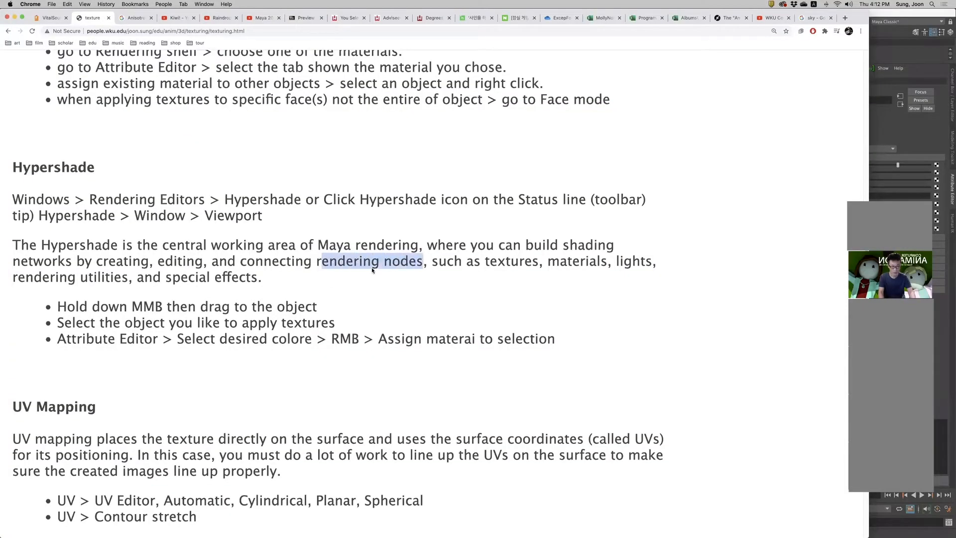
Switch to Maya and rearrange the Lambert material node and its shading group in the work area's upper part.
{"action": "key", "text": "super+Tab"}
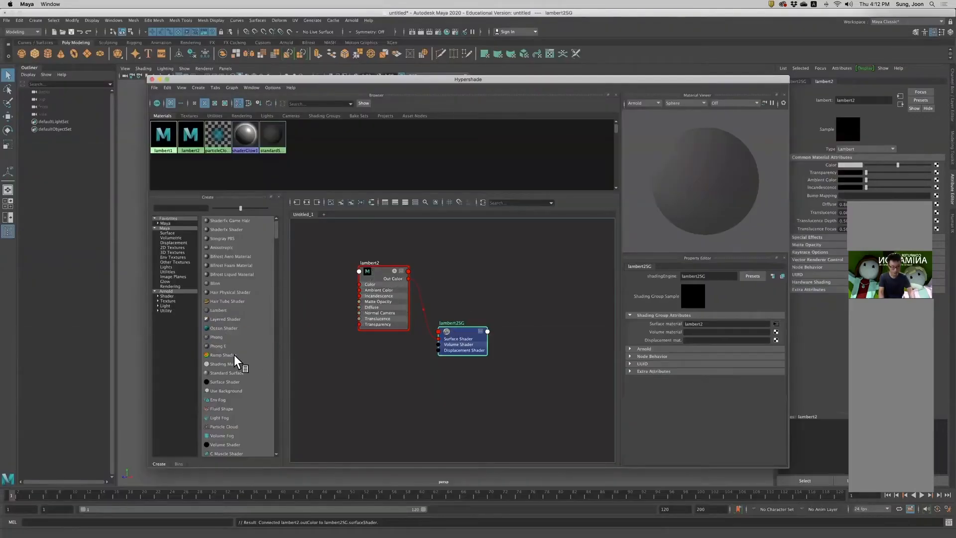
{"action": "left_click_drag", "start_coordinate": [386, 274], "coordinate": [375, 263]}
{"action": "left_click_drag", "start_coordinate": [460, 335], "coordinate": [546, 275]}
{"action": "left_click_drag", "start_coordinate": [541, 217], "coordinate": [449, 280]}
{"action": "left_click_drag", "start_coordinate": [374, 262], "coordinate": [435, 269]}
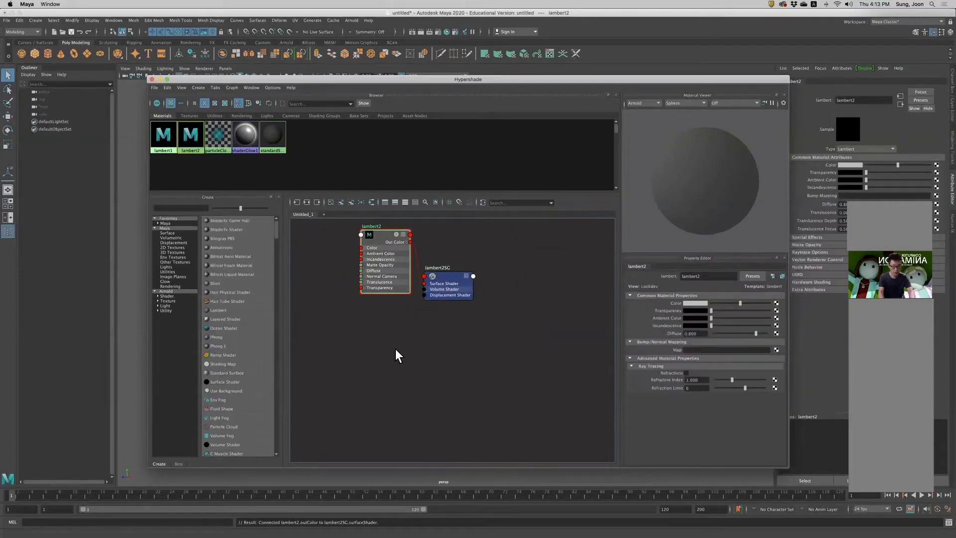
Create a phong node below the Lambert network and reposition its shading group node.
{"action": "left_click", "coordinate": [368, 332]}
{"action": "key", "text": "Tab"}
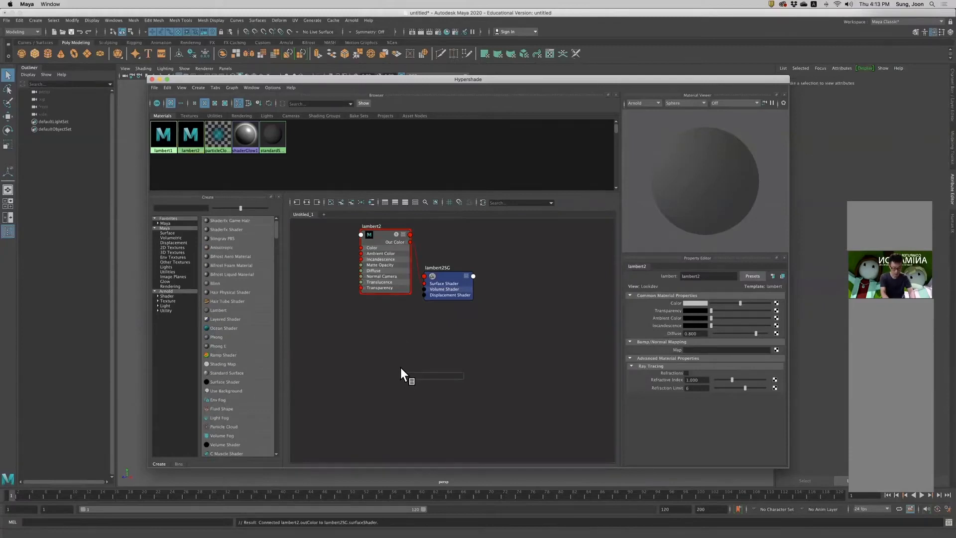
{"action": "type", "text": "pho"}
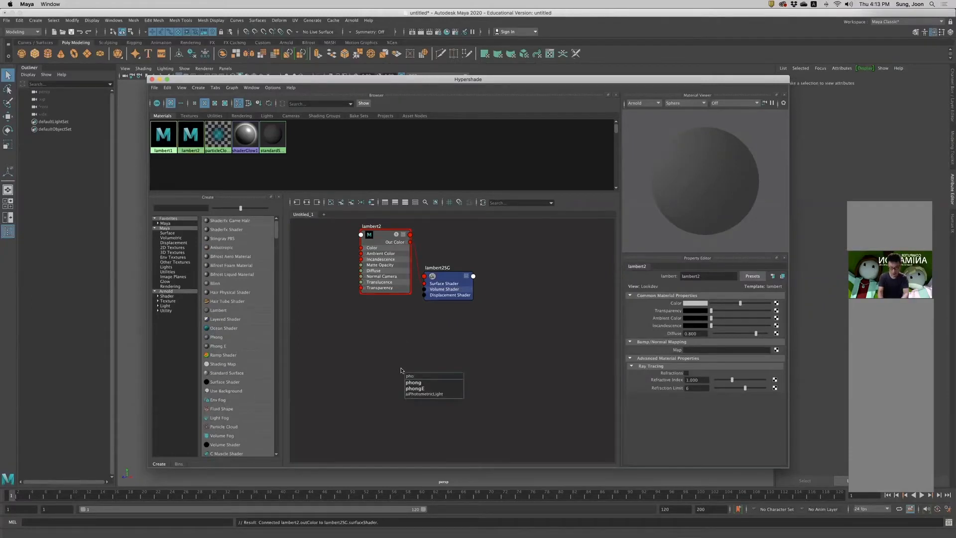
{"action": "left_click", "coordinate": [418, 384]}
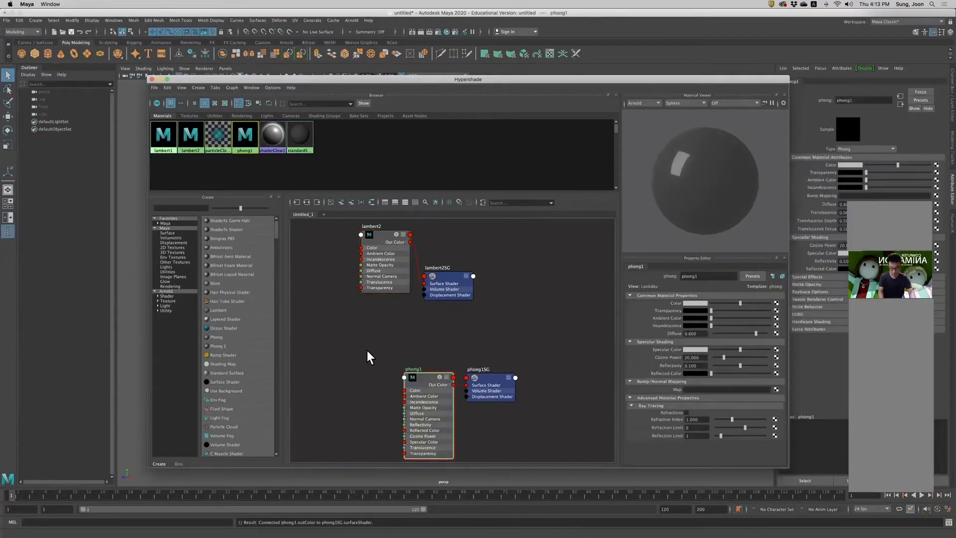
{"action": "left_click_drag", "start_coordinate": [491, 371], "coordinate": [399, 366]}
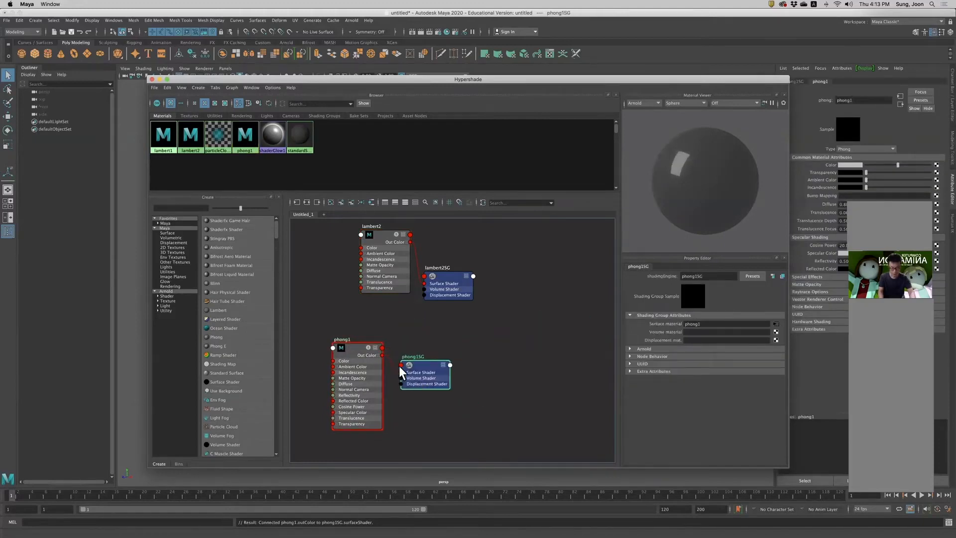
Delete the Phong and Lambert shading group nodes together with both material nodes, emptying the work area.
{"action": "key", "text": "Delete"}
{"action": "left_click", "coordinate": [438, 285]}
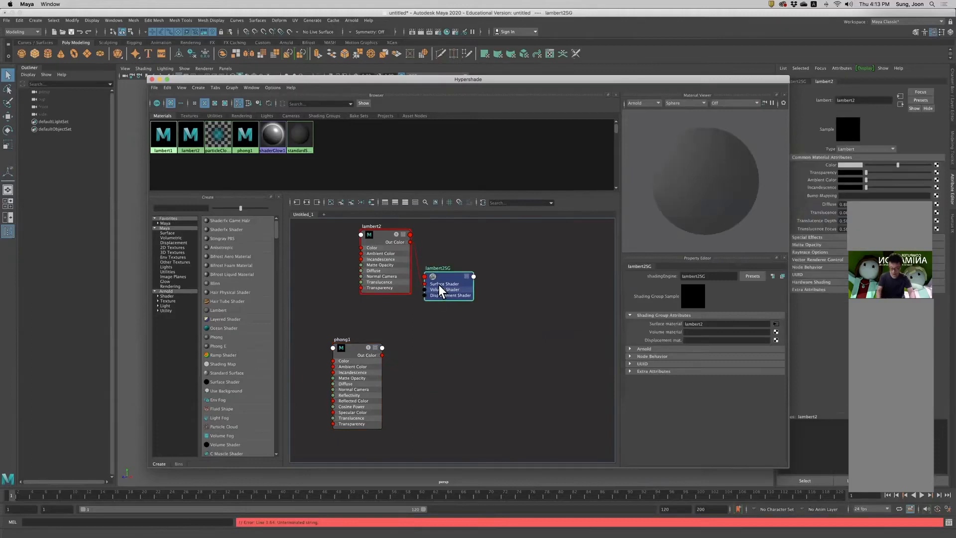
{"action": "key", "text": "Delete"}
{"action": "left_click", "coordinate": [404, 265]}
{"action": "key", "text": "Delete"}
{"action": "left_click", "coordinate": [371, 351]}
{"action": "key", "text": "Delete"}
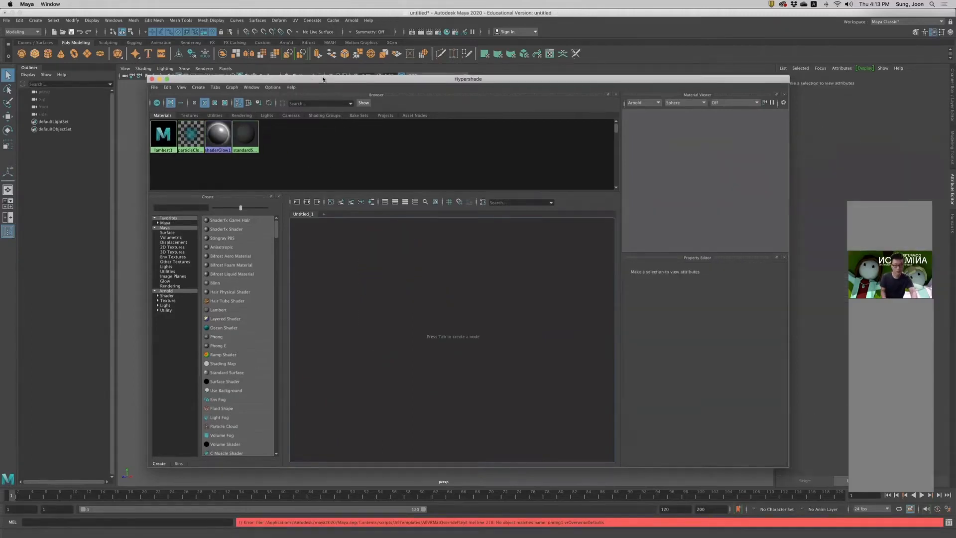
Move the Hypershade window down to uncover the viewport and create a polygon sphere at the grid's centre.
{"action": "left_click_drag", "start_coordinate": [316, 79], "coordinate": [327, 78]}
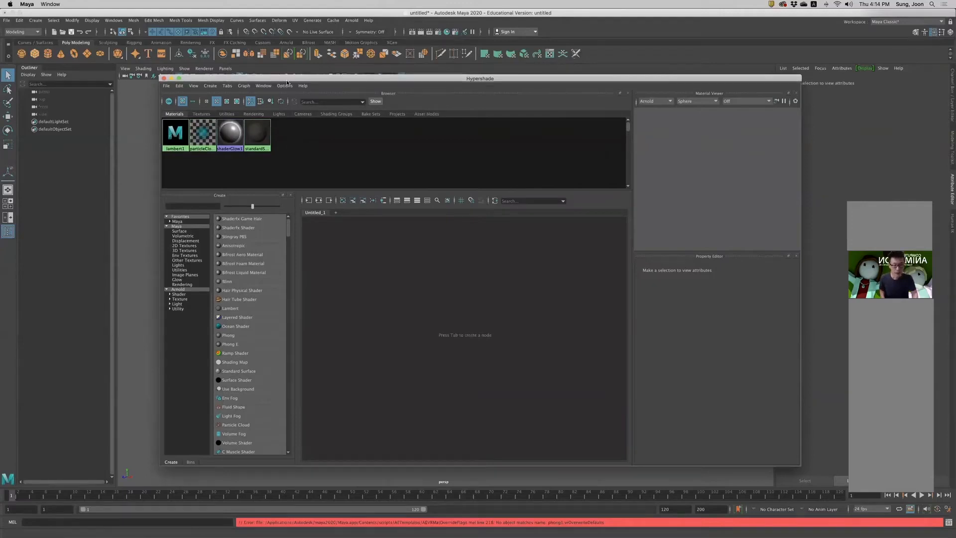
{"action": "left_click_drag", "start_coordinate": [323, 77], "coordinate": [322, 317]}
{"action": "left_click", "coordinate": [300, 226]}
{"action": "scroll", "coordinate": [439, 297], "scroll_direction": "up", "scroll_amount": 8}
{"action": "middle_click_drag", "start_coordinate": [466, 262], "coordinate": [452, 210], "text": "alt"}
{"action": "left_click", "coordinate": [319, 175]}
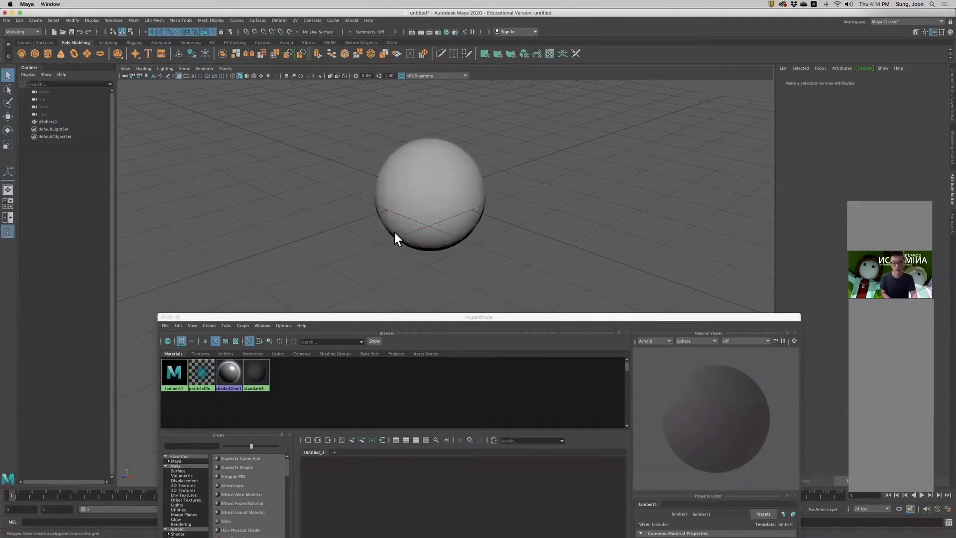
Create a polygon cube and move it about 4 units along the X axis, clear of the sphere.
{"action": "scroll", "coordinate": [395, 234], "scroll_direction": "down", "scroll_amount": 3}
{"action": "key", "text": "w"}
{"action": "left_click_drag", "start_coordinate": [489, 252], "coordinate": [609, 304]}
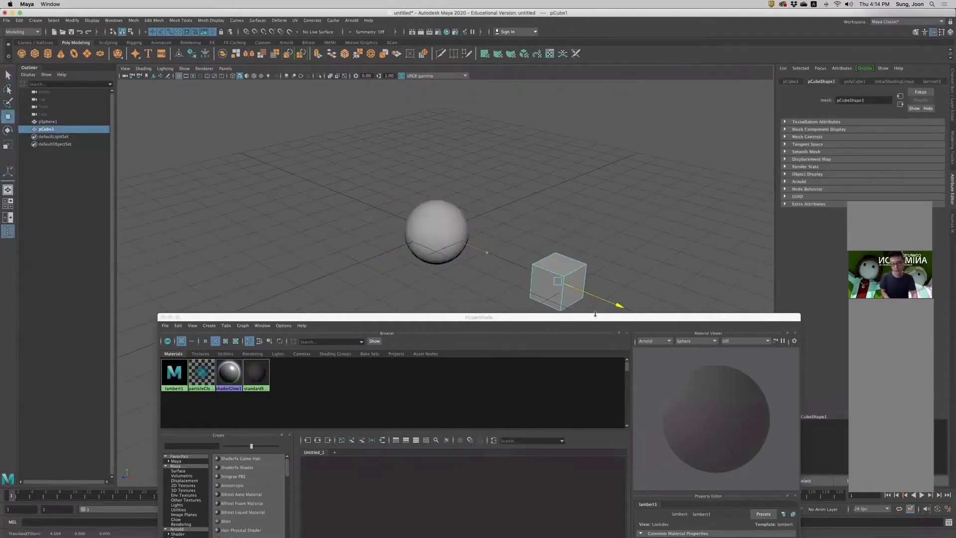
{"action": "scroll", "coordinate": [533, 277], "scroll_direction": "down", "scroll_amount": 2}
Frame the sphere and cube closely above the Hypershade window, selecting each in turn and ending with the cube selected.
{"action": "left_click", "coordinate": [279, 396]}
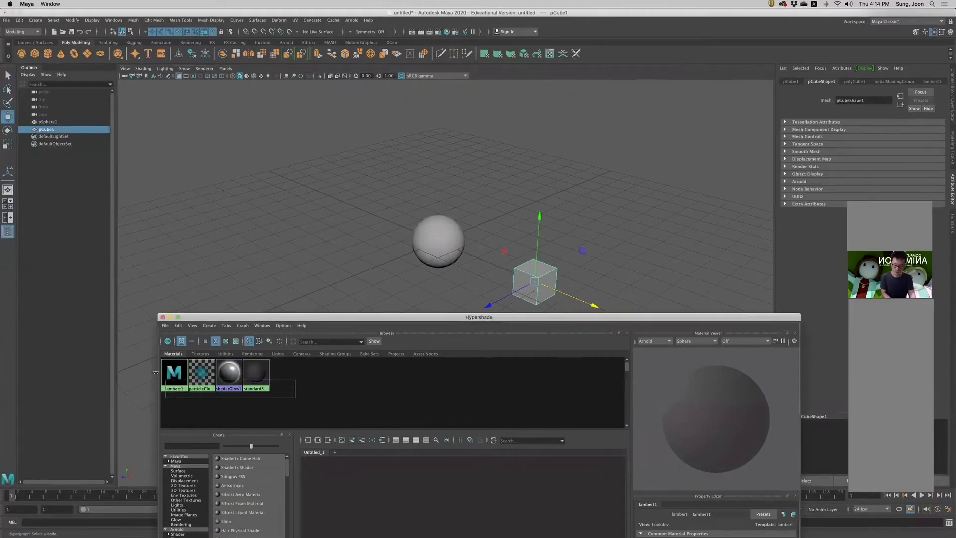
{"action": "left_click", "coordinate": [429, 254]}
{"action": "right_click_drag", "start_coordinate": [374, 216], "coordinate": [407, 239], "text": "alt"}
{"action": "mouse_move", "coordinate": [408, 239]}
{"action": "left_mouse_down", "text": "alt"}
{"action": "mouse_move", "coordinate": [408, 249]}
{"action": "mouse_move", "coordinate": [454, 235]}
{"action": "mouse_move", "coordinate": [411, 250]}
{"action": "left_mouse_up", "text": "alt"}
{"action": "right_click_drag", "start_coordinate": [412, 250], "coordinate": [443, 249], "text": "alt"}
{"action": "left_click", "coordinate": [553, 239]}
{"action": "left_click", "coordinate": [349, 169]}
{"action": "left_click", "coordinate": [545, 253]}
{"action": "left_click_drag", "start_coordinate": [398, 273], "coordinate": [440, 270], "text": "alt"}
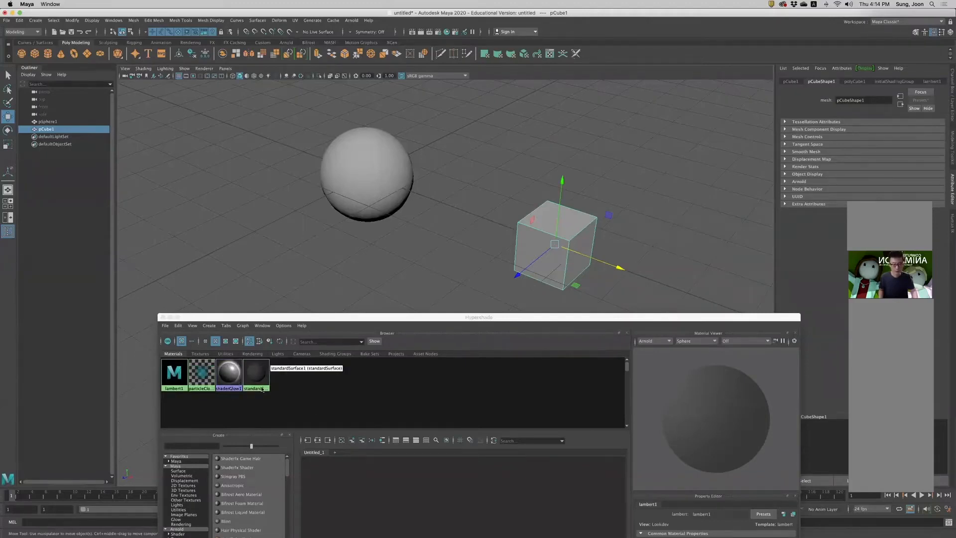
Try to delete the four default materials in the Hypershade browser, with the cube deselected first.
{"action": "left_click", "coordinate": [454, 216]}
{"action": "left_click_drag", "start_coordinate": [509, 247], "coordinate": [381, 282], "text": "alt"}
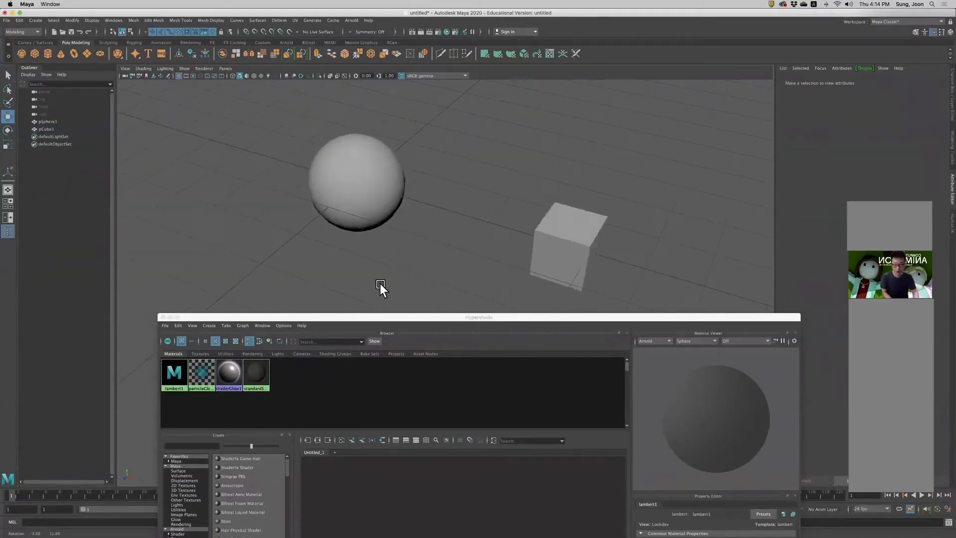
{"action": "left_click_drag", "start_coordinate": [294, 386], "coordinate": [159, 379]}
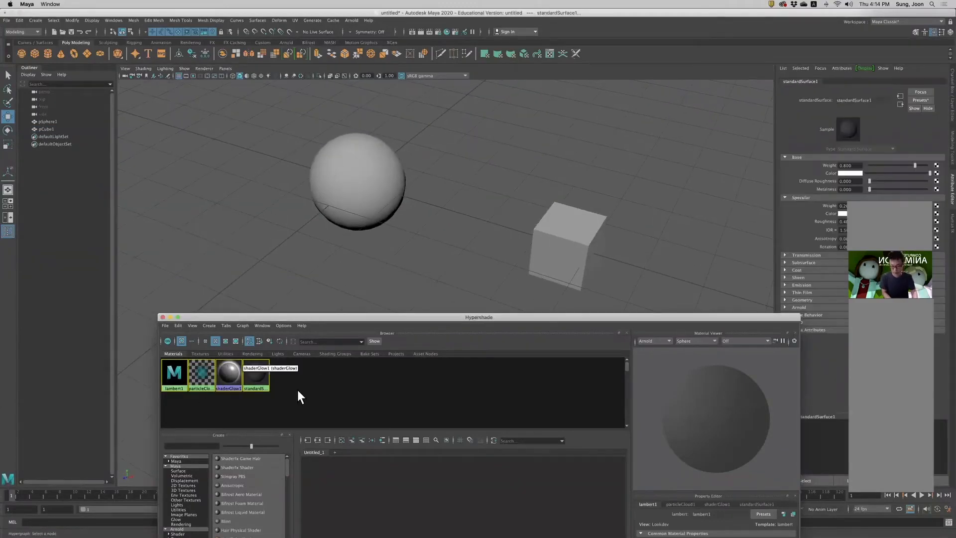
{"action": "key", "text": "Delete"}
{"action": "middle_click_drag", "start_coordinate": [249, 375], "coordinate": [203, 378]}
{"action": "left_click", "coordinate": [187, 375]}
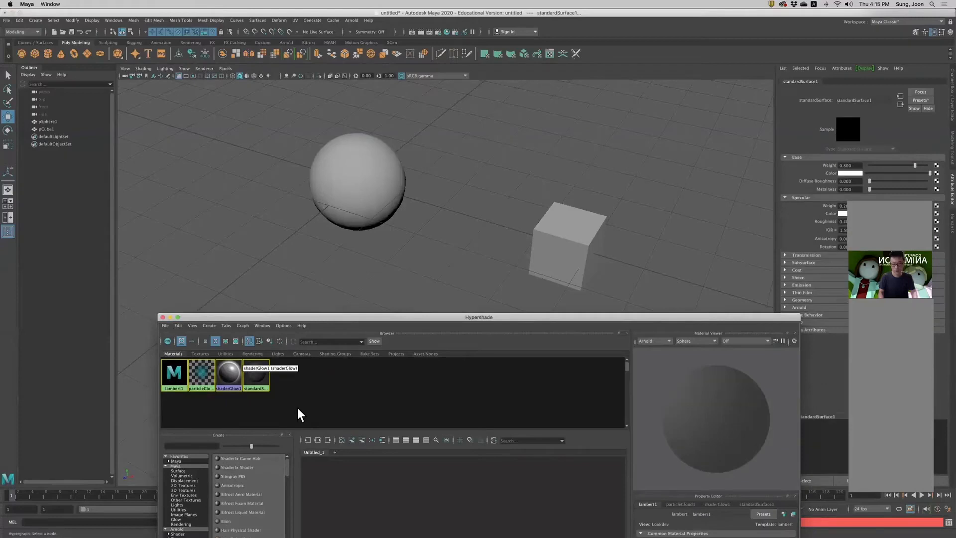
{"action": "left_click", "coordinate": [209, 402]}
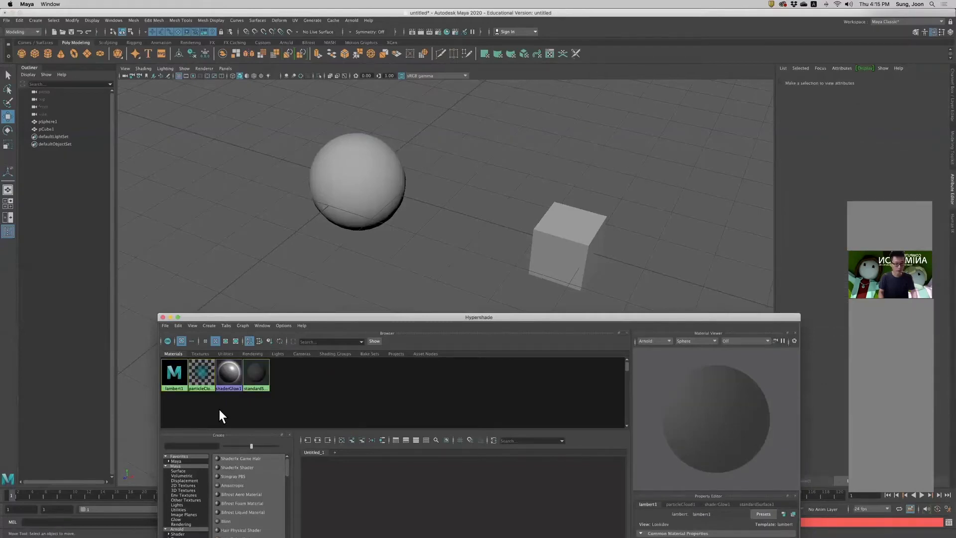
Inspect the default materials in the browser one by one, from lambert1 through to standardSurface1.
{"action": "left_click", "coordinate": [173, 373]}
{"action": "left_click", "coordinate": [205, 376]}
{"action": "left_click", "coordinate": [237, 378]}
{"action": "left_click", "coordinate": [260, 379], "text": "shift"}
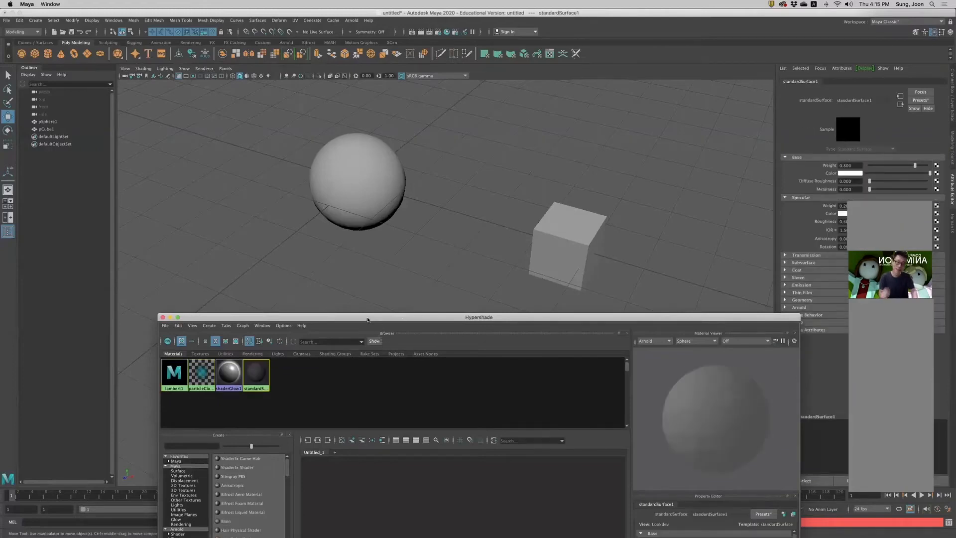
Move the Hypershade window up and raise the cube along the Y axis, clear of the window.
{"action": "left_click_drag", "start_coordinate": [368, 320], "coordinate": [370, 229]}
{"action": "left_click", "coordinate": [572, 210]}
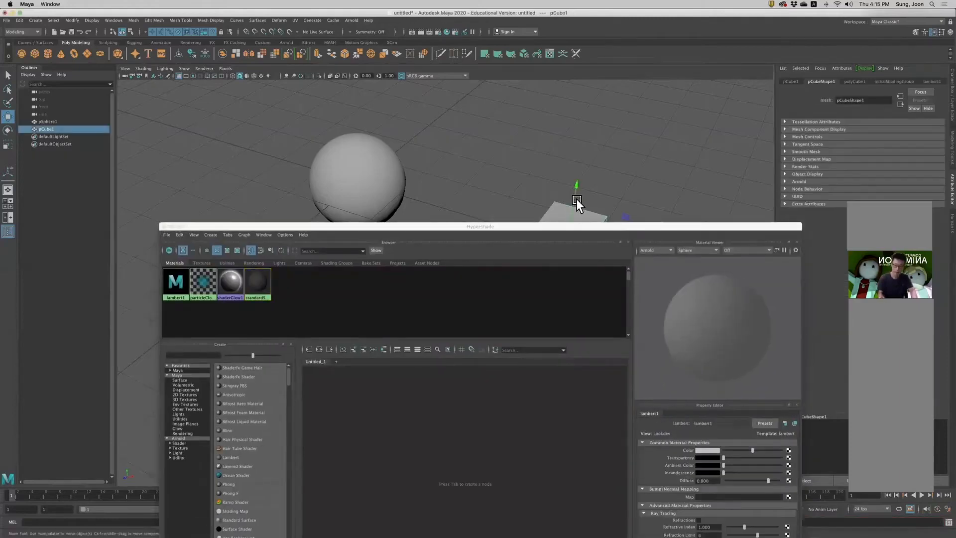
{"action": "left_click_drag", "start_coordinate": [576, 199], "coordinate": [578, 130]}
Select the sphere, lower the viewing angle slightly, and move the Hypershade window up to reveal its whole node work area.
{"action": "left_click", "coordinate": [338, 178]}
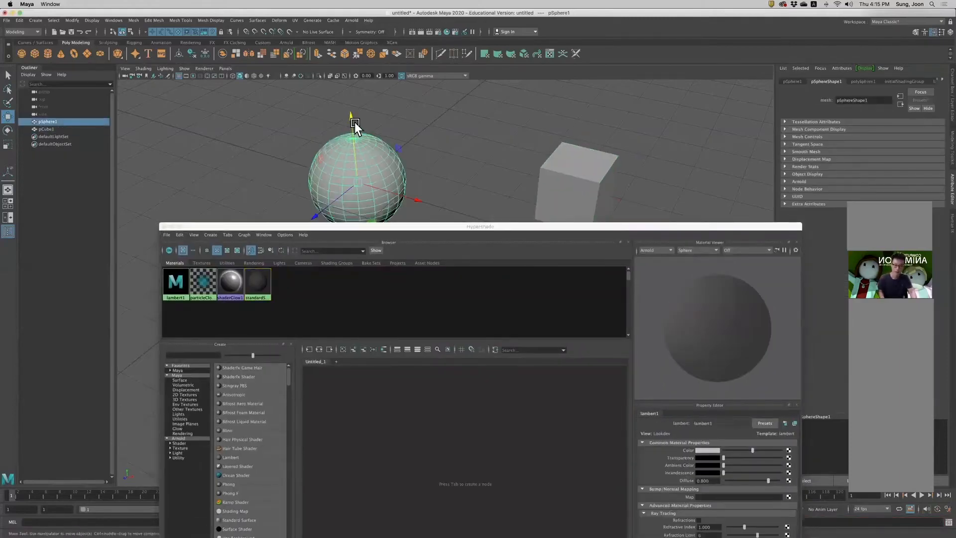
{"action": "left_click", "coordinate": [354, 94]}
{"action": "left_click", "coordinate": [367, 173]}
{"action": "mouse_move", "coordinate": [366, 172]}
{"action": "left_mouse_down", "text": "alt"}
{"action": "mouse_move", "coordinate": [399, 187]}
{"action": "mouse_move", "coordinate": [321, 175]}
{"action": "mouse_move", "coordinate": [373, 180]}
{"action": "left_mouse_up", "text": "alt"}
{"action": "left_click_drag", "start_coordinate": [366, 221], "coordinate": [365, 209]}
{"action": "left_click_drag", "start_coordinate": [362, 243], "coordinate": [358, 209]}
{"action": "left_click_drag", "start_coordinate": [228, 210], "coordinate": [206, 149]}
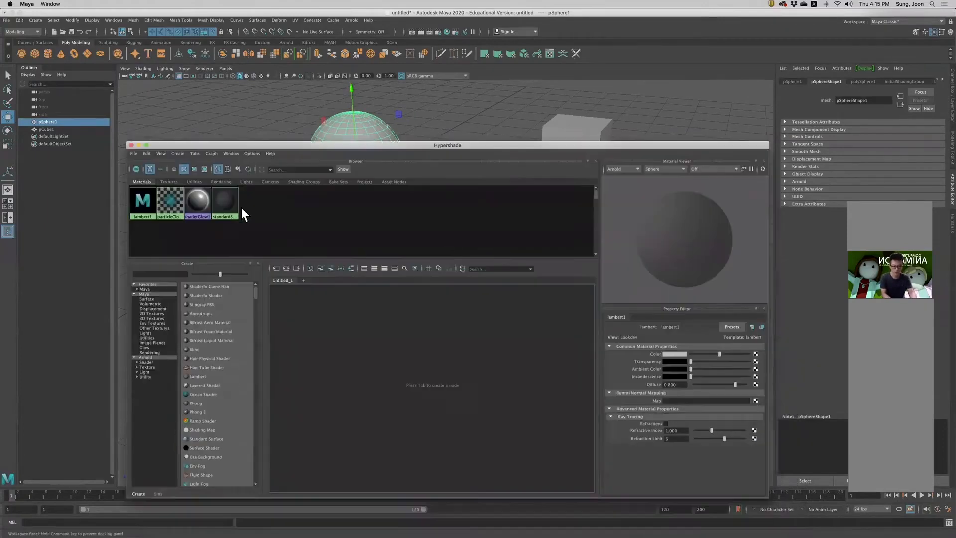
Create a Lambert material node in the Hypershade work area by searching for "lam".
{"action": "key", "text": "Tab"}
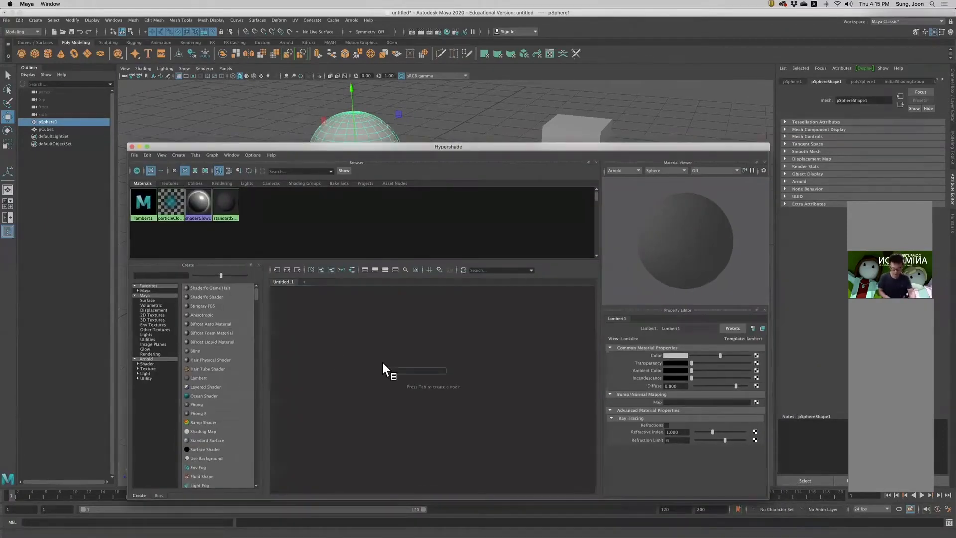
{"action": "type", "text": "lab"}
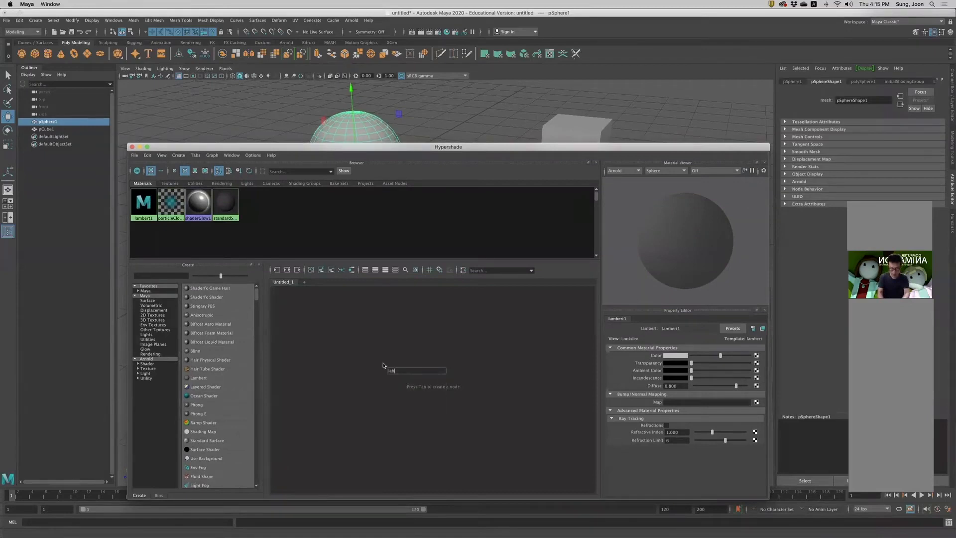
{"action": "key", "text": "BackSpace"}
{"action": "type", "text": "m"}
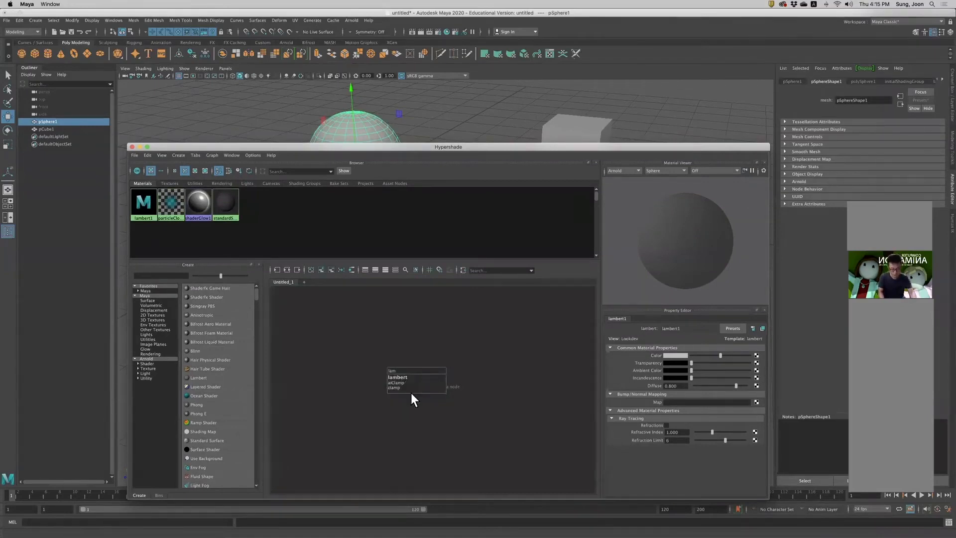
{"action": "left_click", "coordinate": [407, 378]}
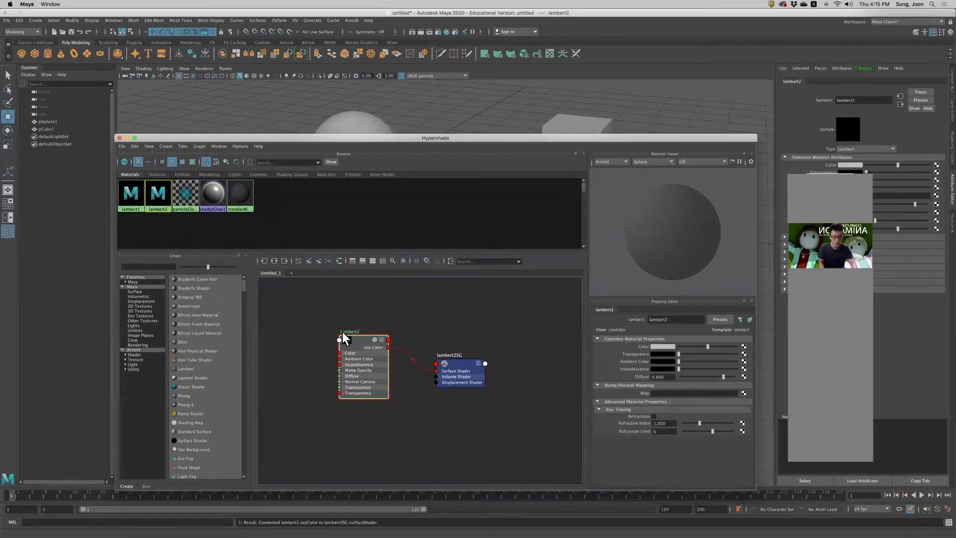
Arrange the new Lambert node and its shading group node close together in the upper work area.
{"action": "left_click_drag", "start_coordinate": [343, 334], "coordinate": [332, 328]}
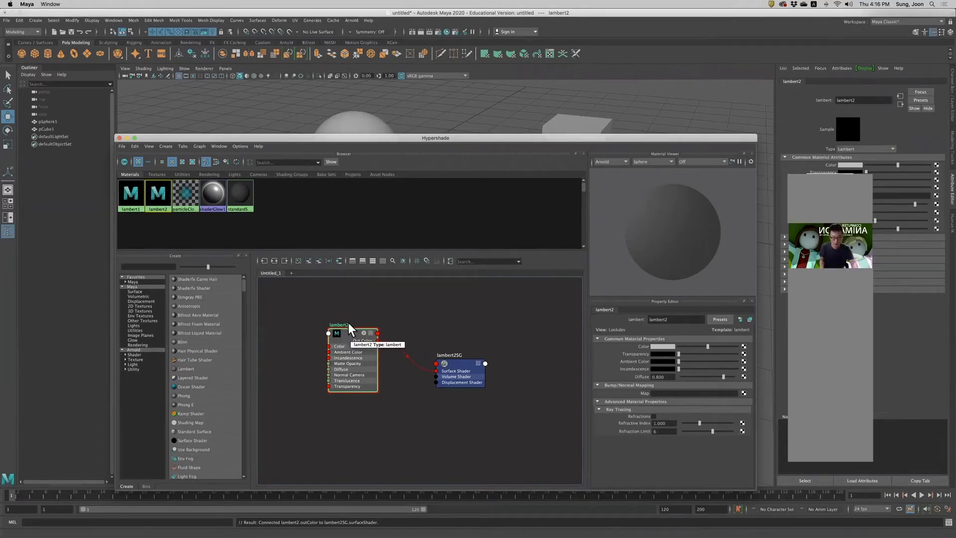
{"action": "left_click_drag", "start_coordinate": [460, 363], "coordinate": [424, 326]}
{"action": "left_click_drag", "start_coordinate": [346, 334], "coordinate": [351, 317]}
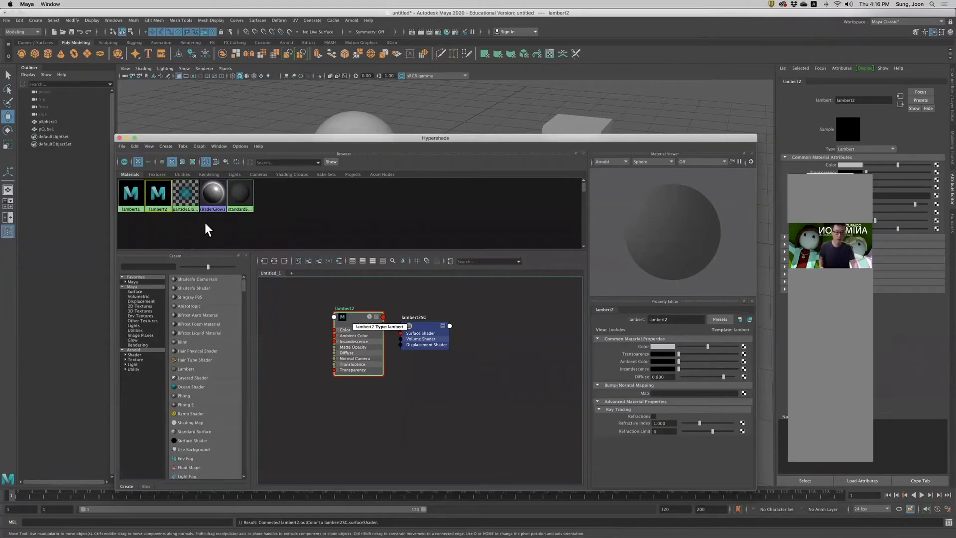
Lower the Hypershade window to uncover the sphere and cube, and reposition the Lambert node and its shading group.
{"action": "left_click_drag", "start_coordinate": [379, 150], "coordinate": [410, 233]}
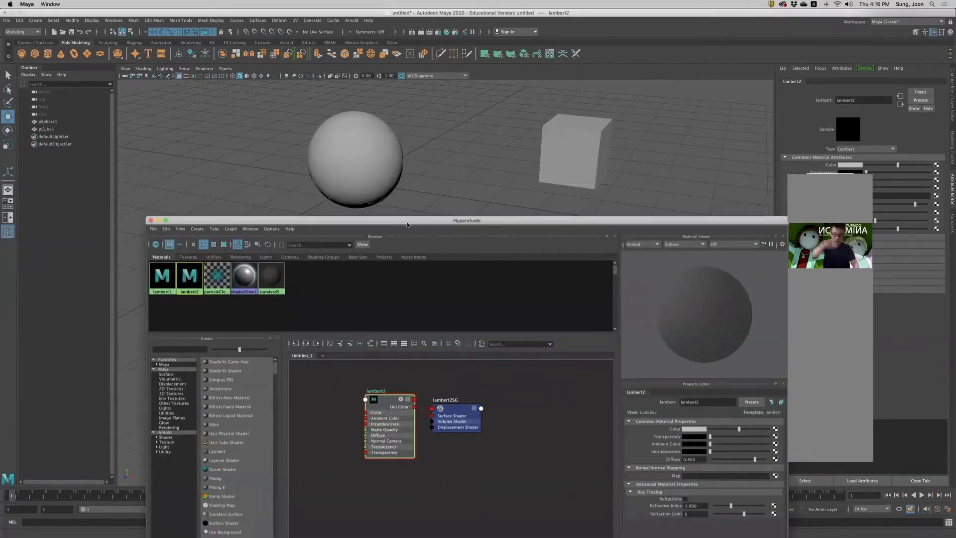
{"action": "left_click_drag", "start_coordinate": [400, 189], "coordinate": [446, 216], "text": "alt"}
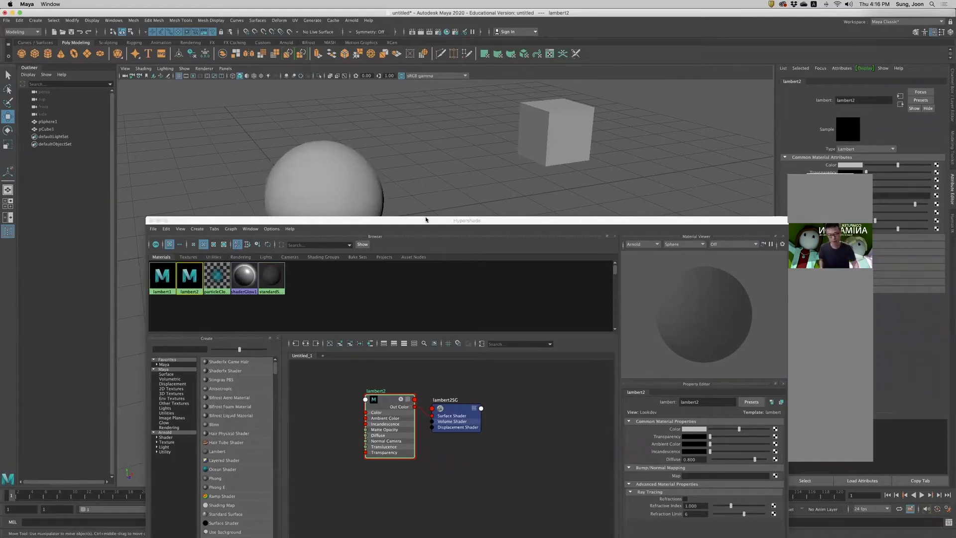
{"action": "left_click_drag", "start_coordinate": [386, 395], "coordinate": [381, 396]}
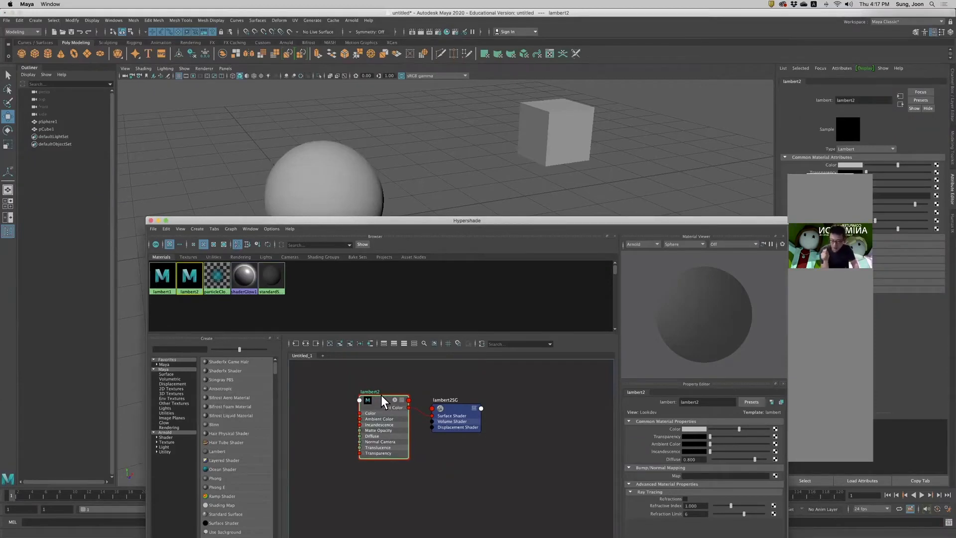
{"action": "left_click_drag", "start_coordinate": [381, 395], "coordinate": [369, 394]}
{"action": "left_click_drag", "start_coordinate": [455, 405], "coordinate": [432, 383]}
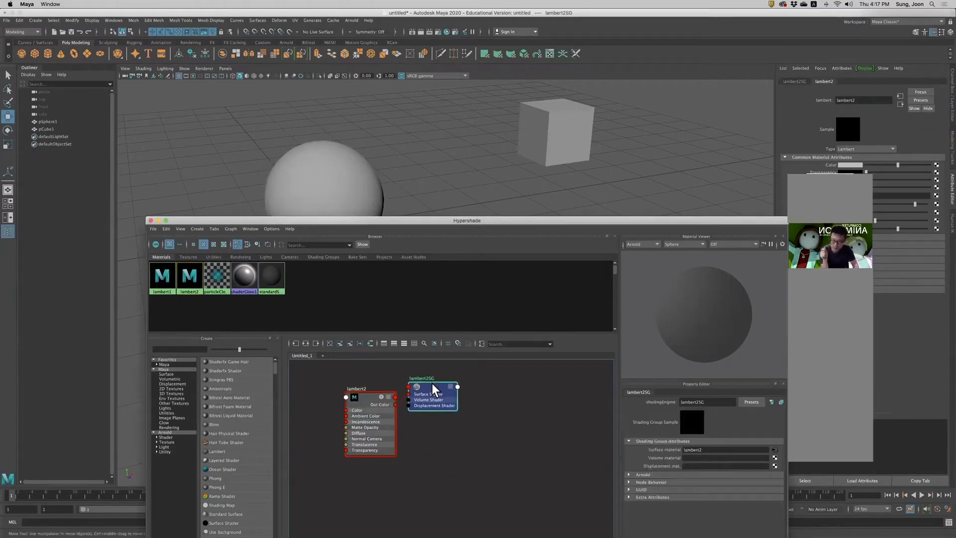
Rename the lambert2 material as yellow.
{"action": "left_click", "coordinate": [379, 397]}
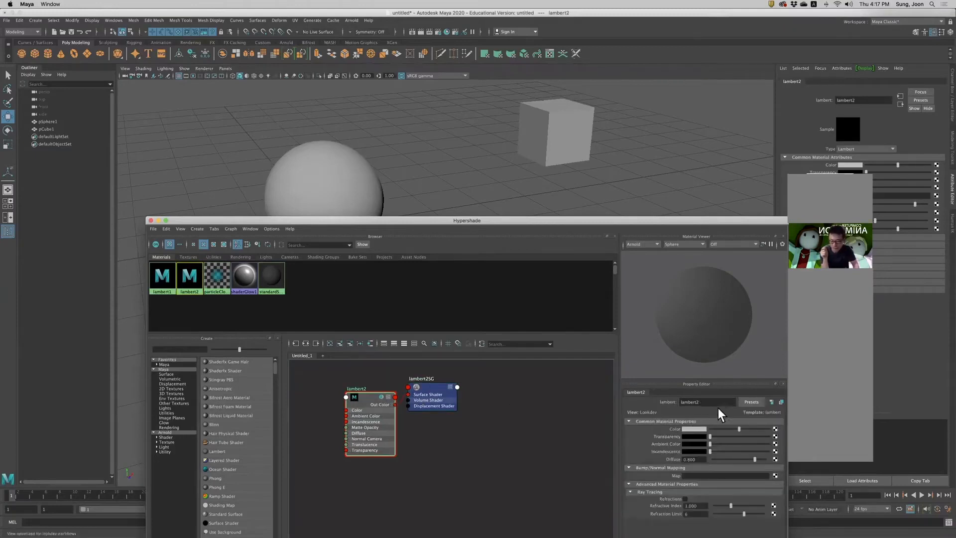
{"action": "double_click", "coordinate": [702, 401]}
{"action": "type", "text": "joon"}
{"action": "key", "text": "BackSpace"}
{"action": "key", "text": "BackSpace"}
{"action": "key", "text": "BackSpace"}
{"action": "key", "text": "BackSpace"}
{"action": "type", "text": "yellow"}
{"action": "key", "text": "Return"}
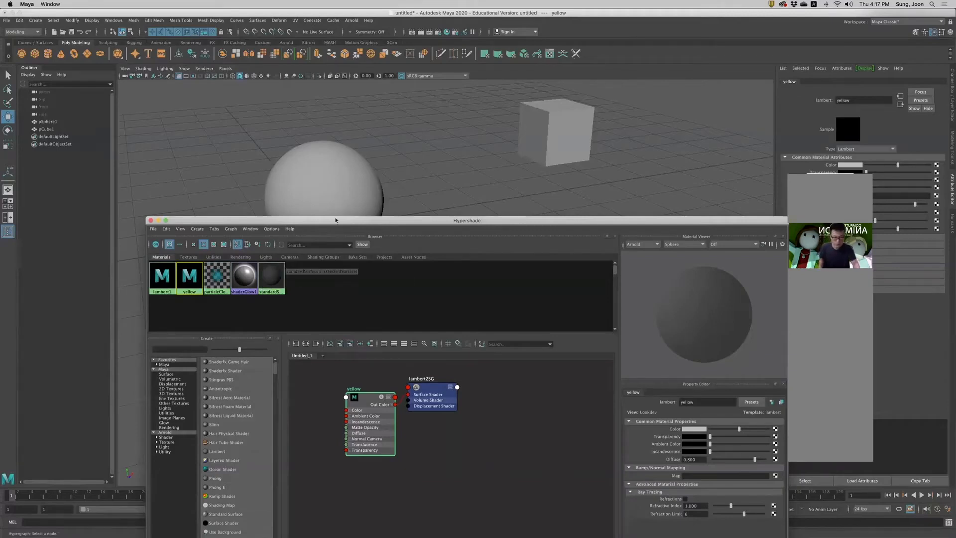
Move the Hypershade window up, enlarge its material browser area, and rearrange the yellow node beside its shading group.
{"action": "left_click_drag", "start_coordinate": [330, 216], "coordinate": [330, 143]}
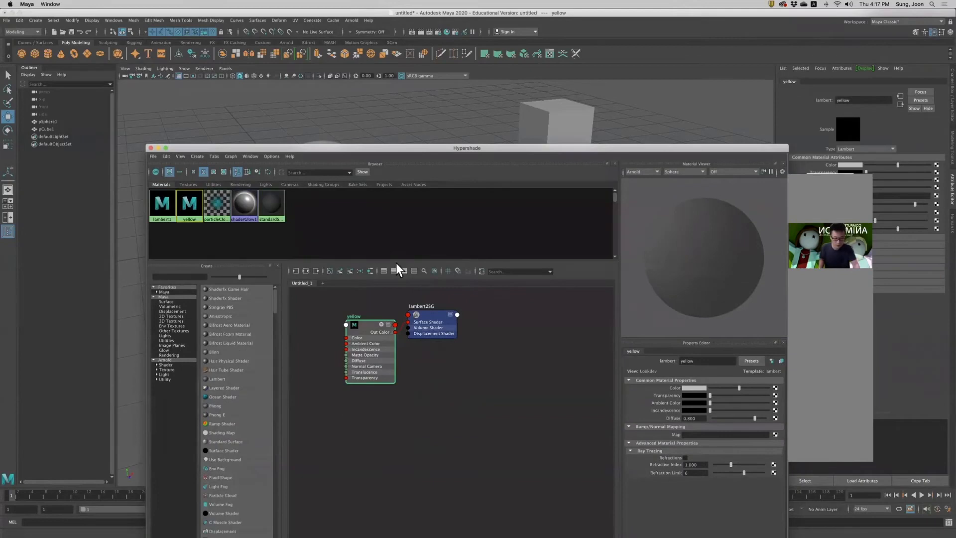
{"action": "left_click_drag", "start_coordinate": [396, 261], "coordinate": [379, 335]}
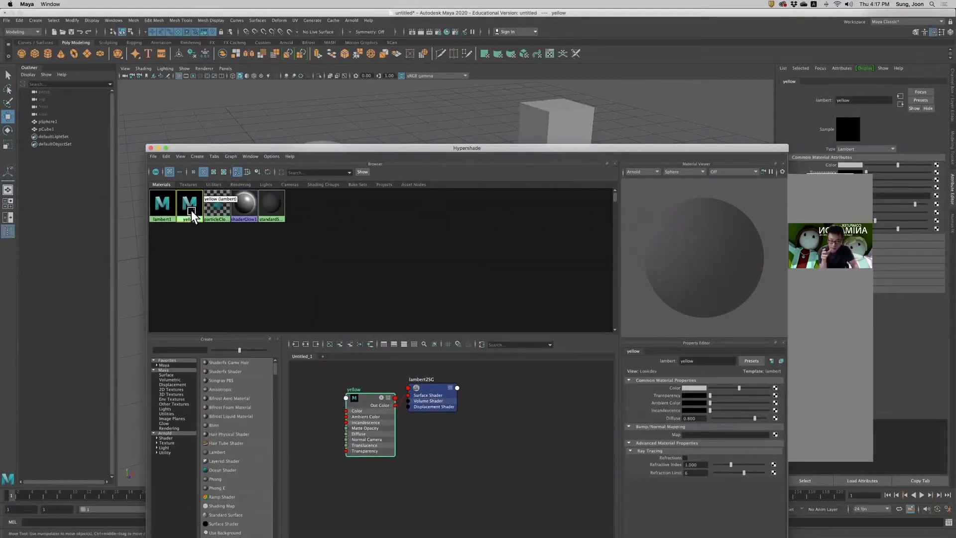
{"action": "left_click_drag", "start_coordinate": [369, 397], "coordinate": [346, 402]}
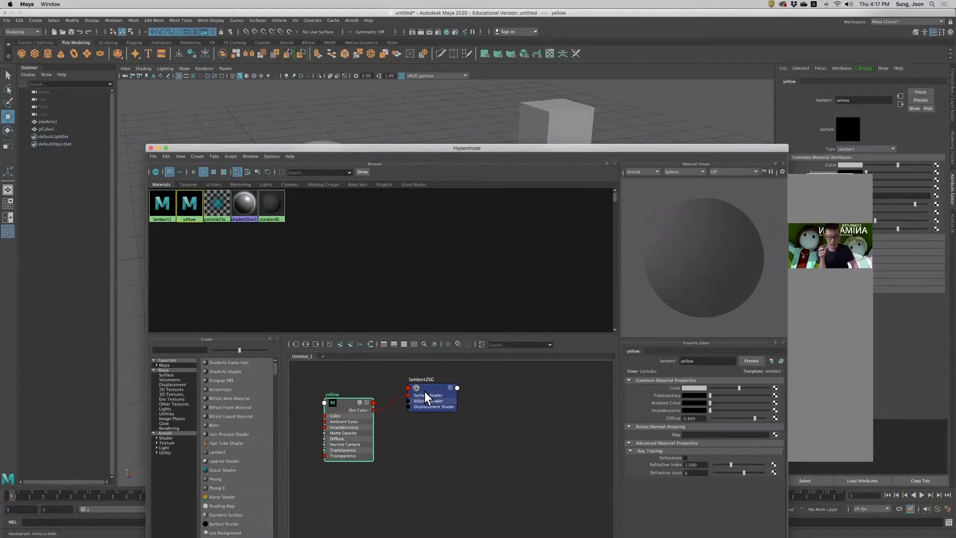
{"action": "left_click_drag", "start_coordinate": [424, 392], "coordinate": [405, 406]}
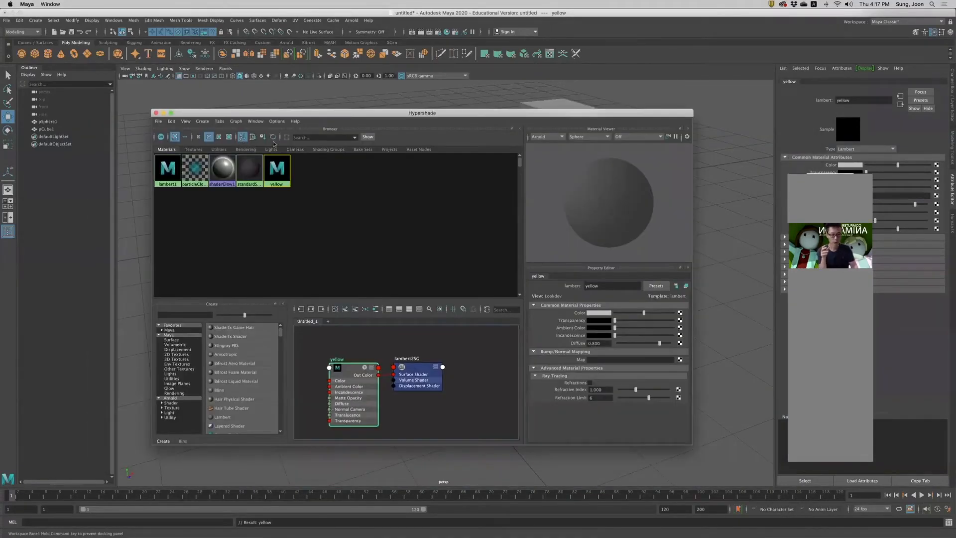
Reposition the smaller Hypershade window and move the yellow and shading group nodes higher in the work area.
{"action": "left_click_drag", "start_coordinate": [428, 113], "coordinate": [371, 145]}
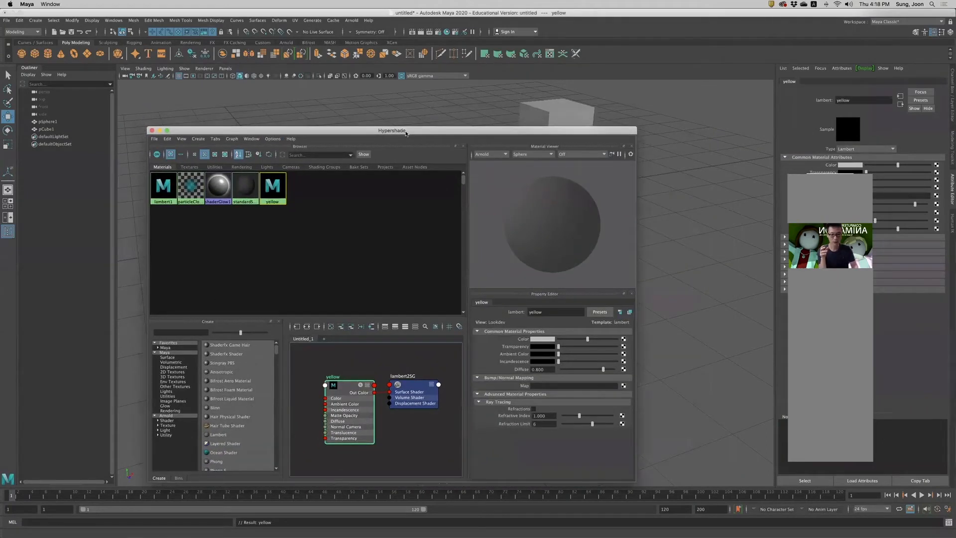
{"action": "mouse_move", "coordinate": [339, 384]}
{"action": "left_mouse_down"}
{"action": "mouse_move", "coordinate": [321, 367]}
{"action": "mouse_move", "coordinate": [328, 374]}
{"action": "left_mouse_up"}
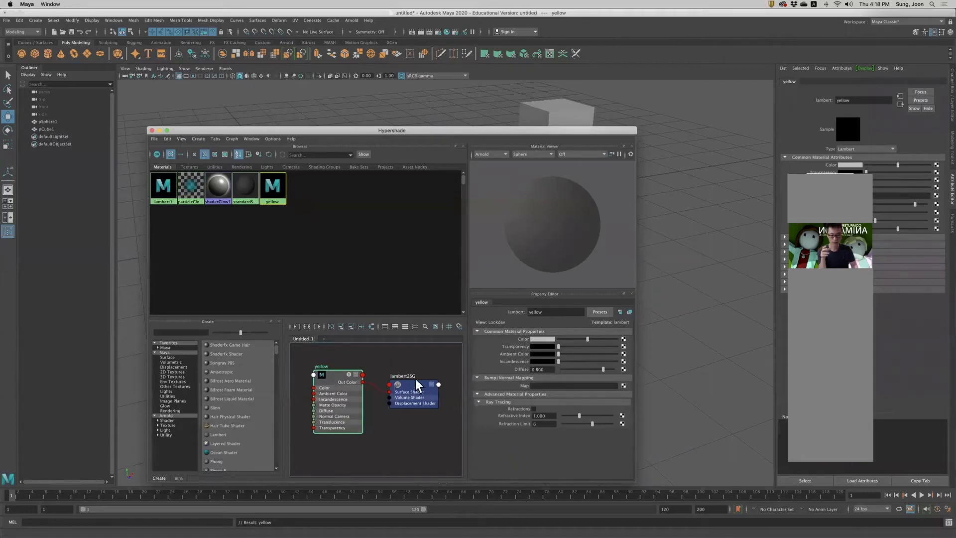
{"action": "left_click_drag", "start_coordinate": [415, 381], "coordinate": [416, 366]}
Close and reopen the Hypershade, orbit to a lower view, select the sphere, and place the window below the objects.
{"action": "left_click", "coordinate": [152, 130]}
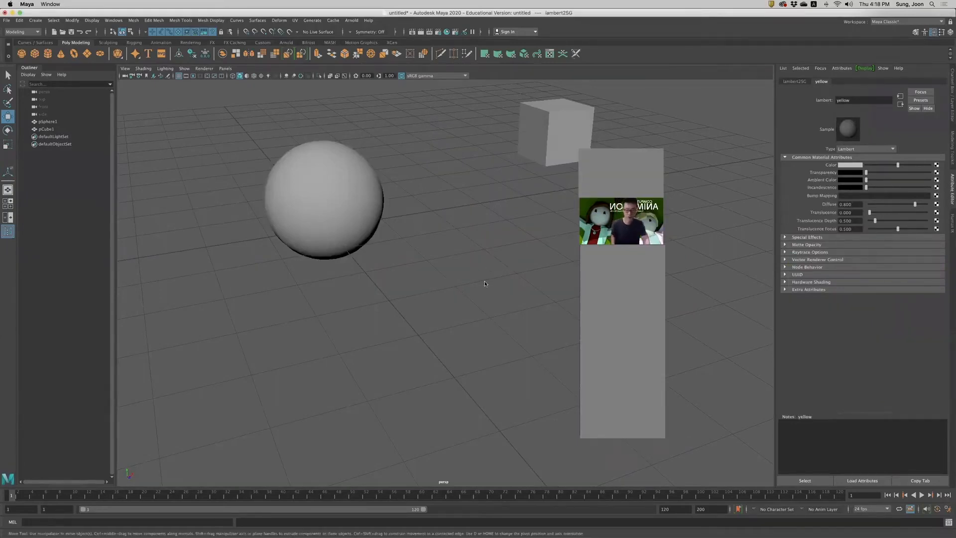
{"action": "left_click_drag", "start_coordinate": [359, 358], "coordinate": [340, 343], "text": "alt"}
{"action": "left_click_drag", "start_coordinate": [339, 345], "coordinate": [362, 320], "text": "alt"}
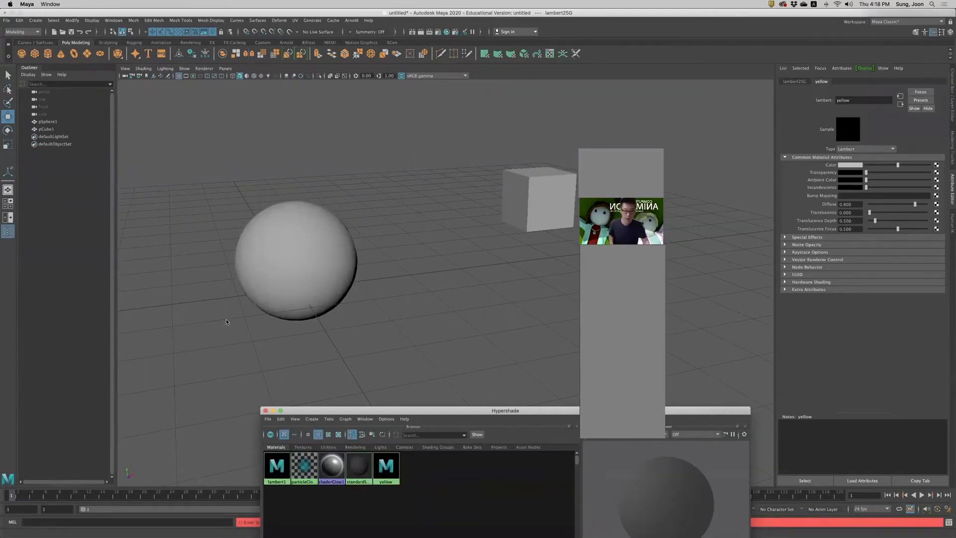
{"action": "left_click", "coordinate": [297, 250]}
{"action": "left_click_drag", "start_coordinate": [419, 407], "coordinate": [537, 316]}
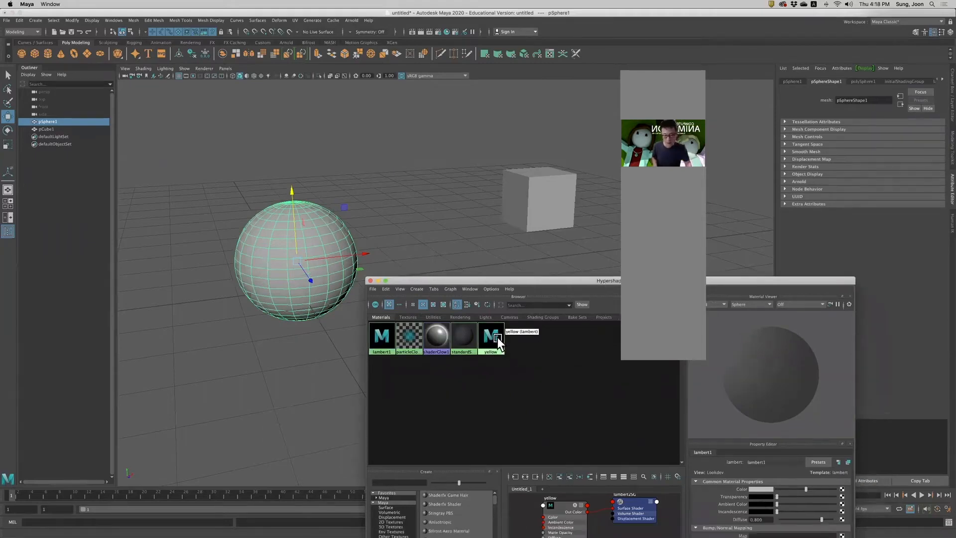
Assign the yellow Lambert material to the selected sphere.
{"action": "left_click", "coordinate": [498, 338]}
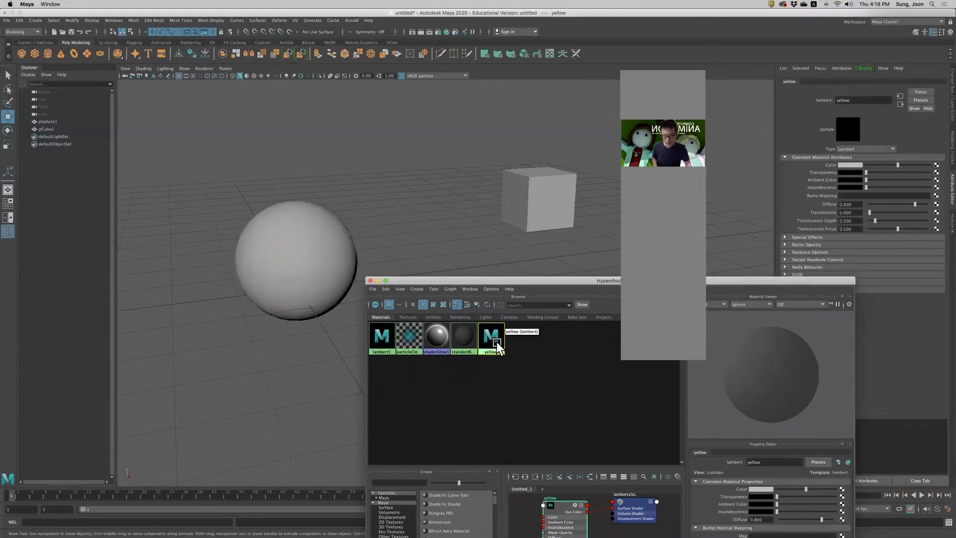
{"action": "middle_click_drag", "start_coordinate": [498, 341], "coordinate": [501, 343]}
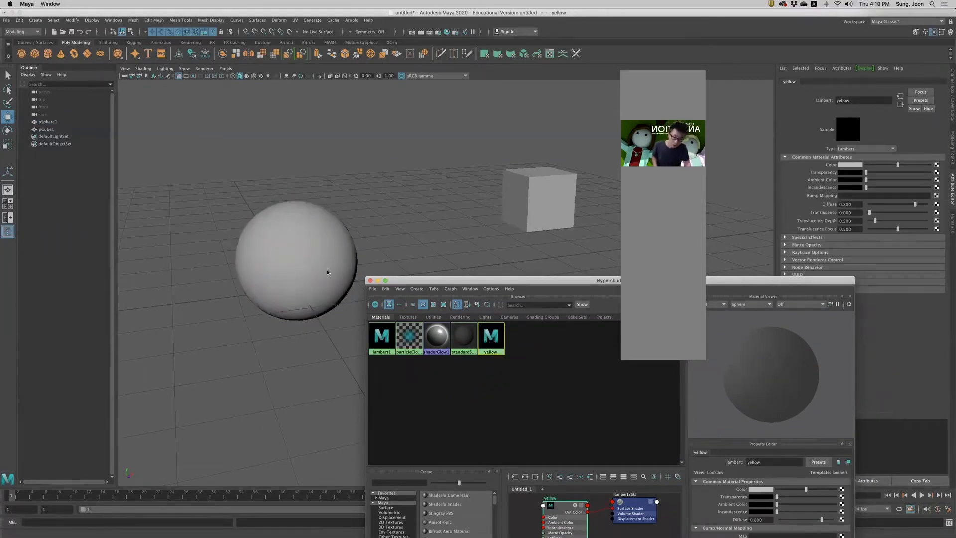
{"action": "left_click", "coordinate": [301, 243]}
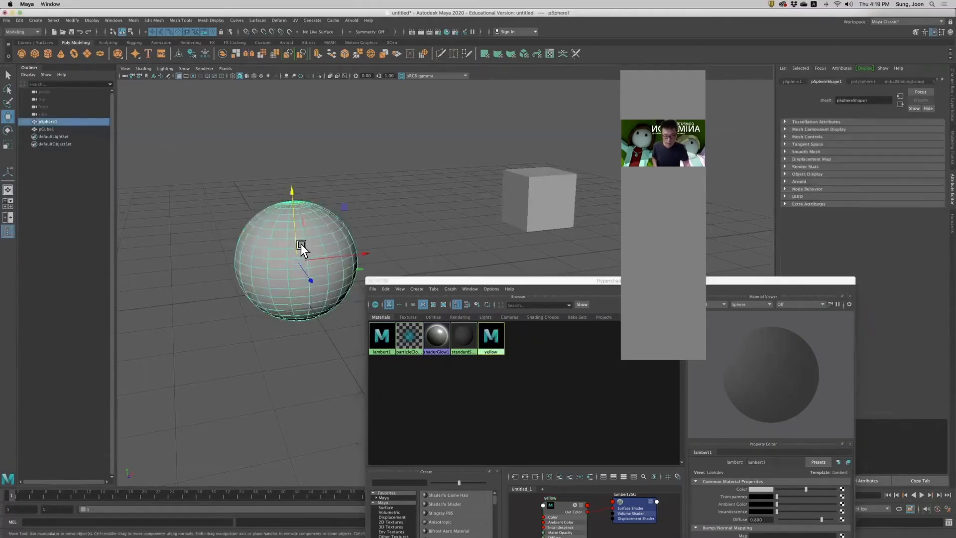
{"action": "right_click", "coordinate": [491, 337]}
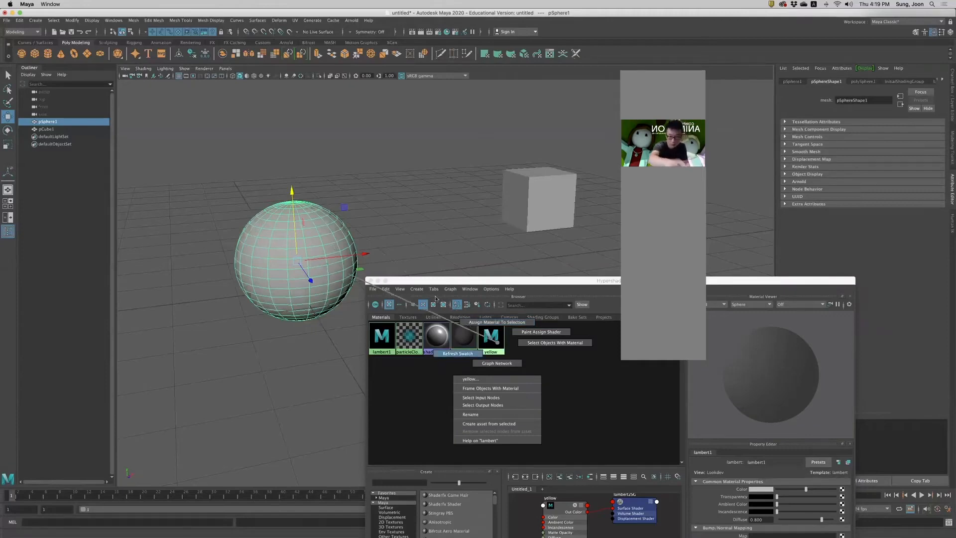
{"action": "right_click_drag", "start_coordinate": [488, 339], "coordinate": [578, 362]}
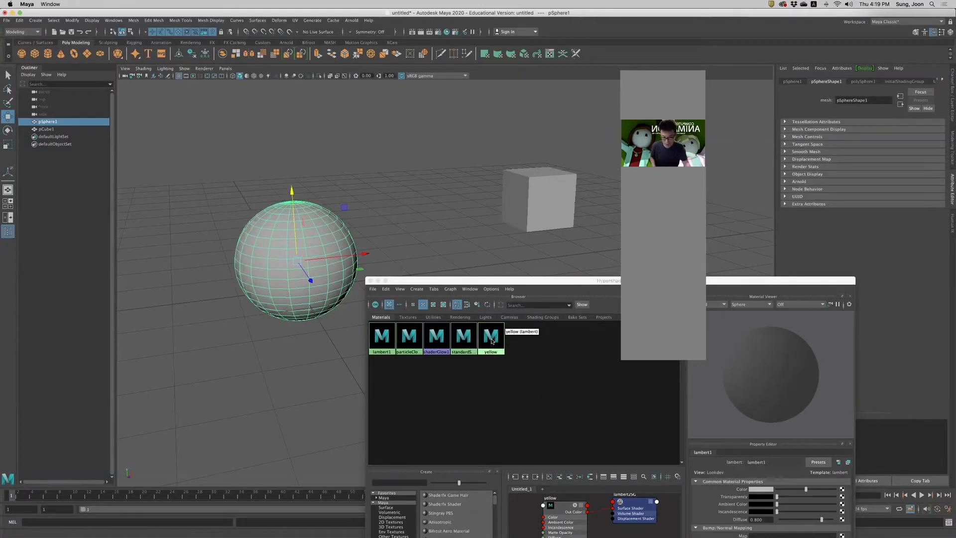
{"action": "right_click_drag", "start_coordinate": [491, 340], "coordinate": [485, 321]}
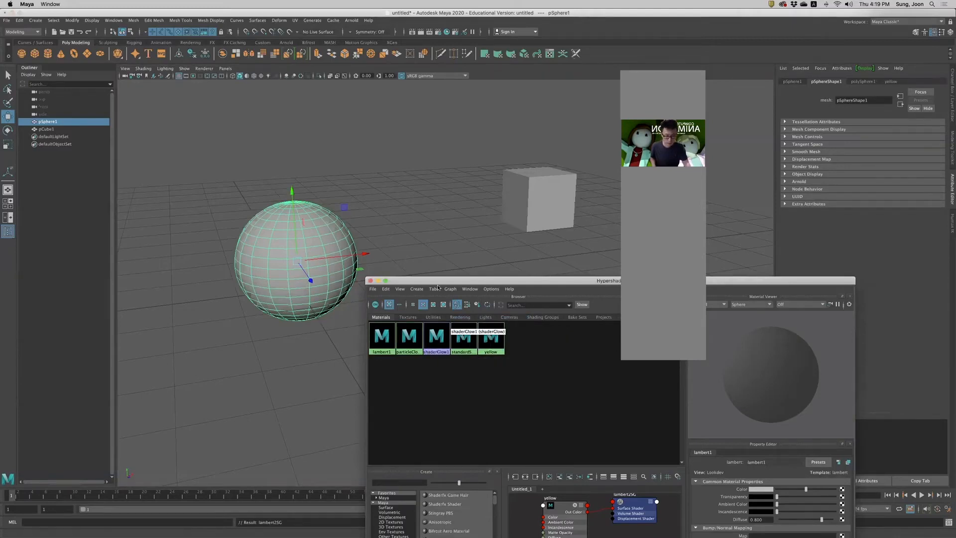
Reposition the Hypershade window and set the yellow Lambert material's color to pure yellow.
{"action": "left_click_drag", "start_coordinate": [426, 282], "coordinate": [424, 212]}
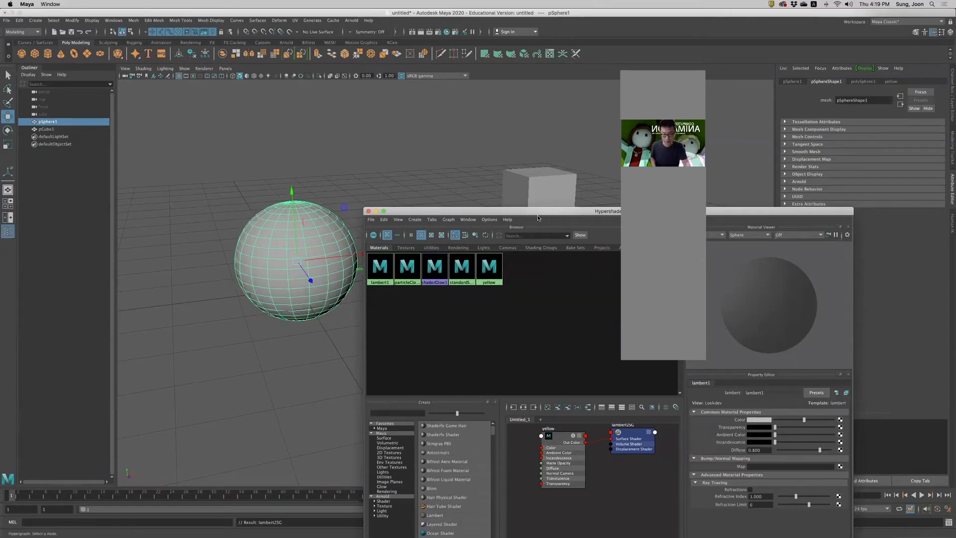
{"action": "left_click_drag", "start_coordinate": [538, 217], "coordinate": [538, 254]}
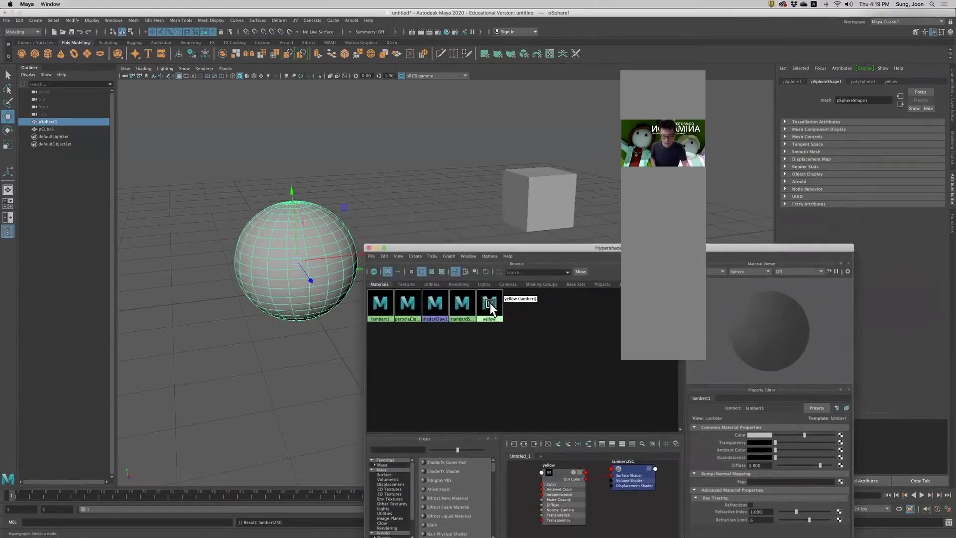
{"action": "left_click", "coordinate": [492, 306]}
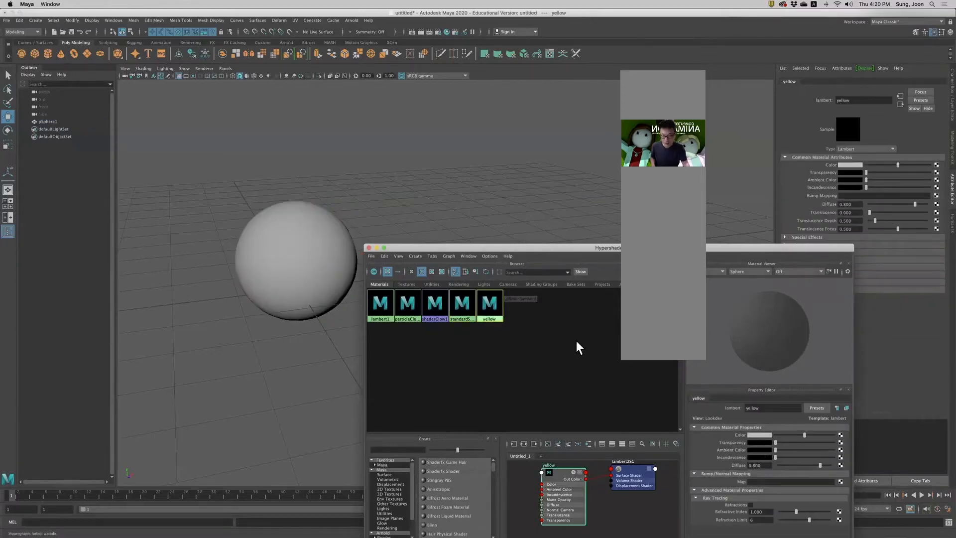
{"action": "left_click", "coordinate": [761, 435]}
{"action": "left_click", "coordinate": [743, 415]}
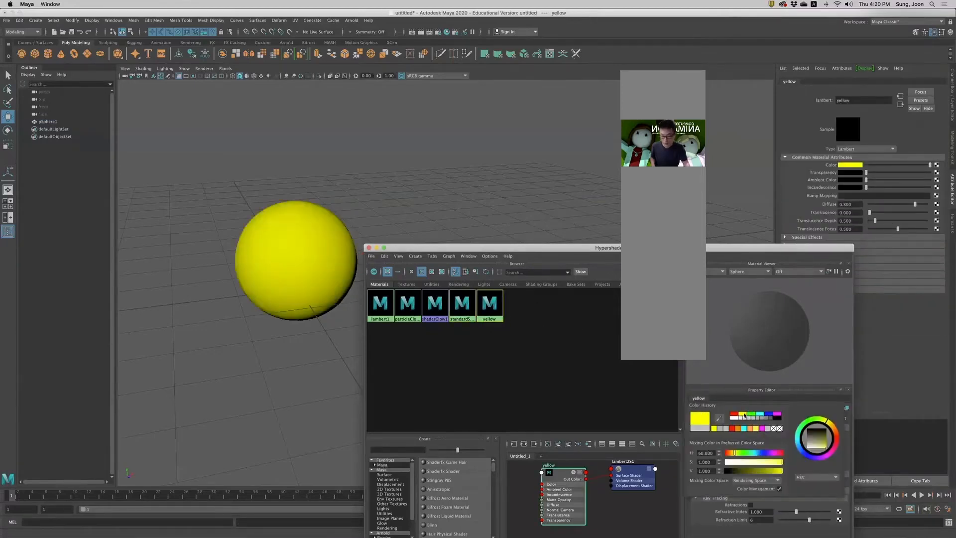
{"action": "left_click", "coordinate": [506, 315]}
{"action": "left_click", "coordinate": [491, 303]}
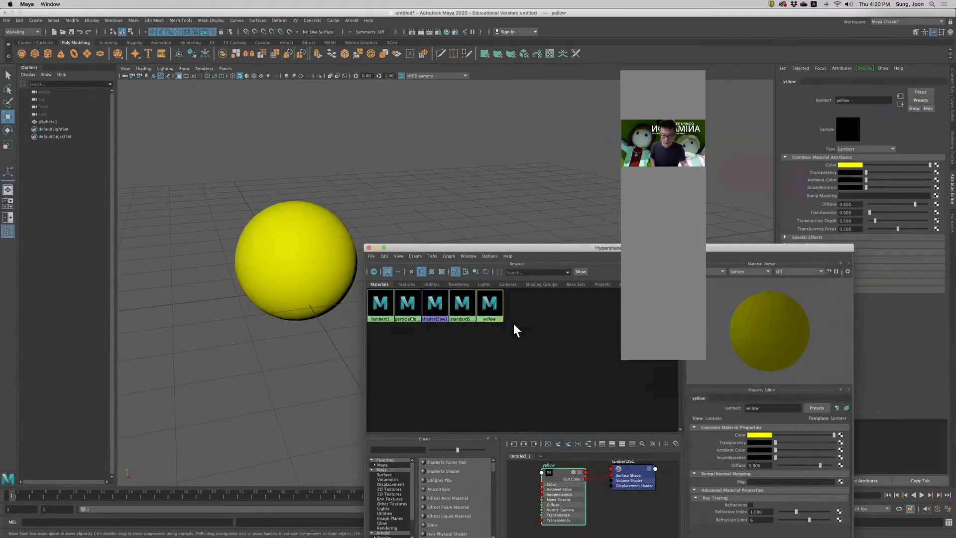
Try cyan, green, red and magenta as the yellow material's color, and restore it to yellow.
{"action": "left_click", "coordinate": [757, 435]}
{"action": "left_click", "coordinate": [754, 416]}
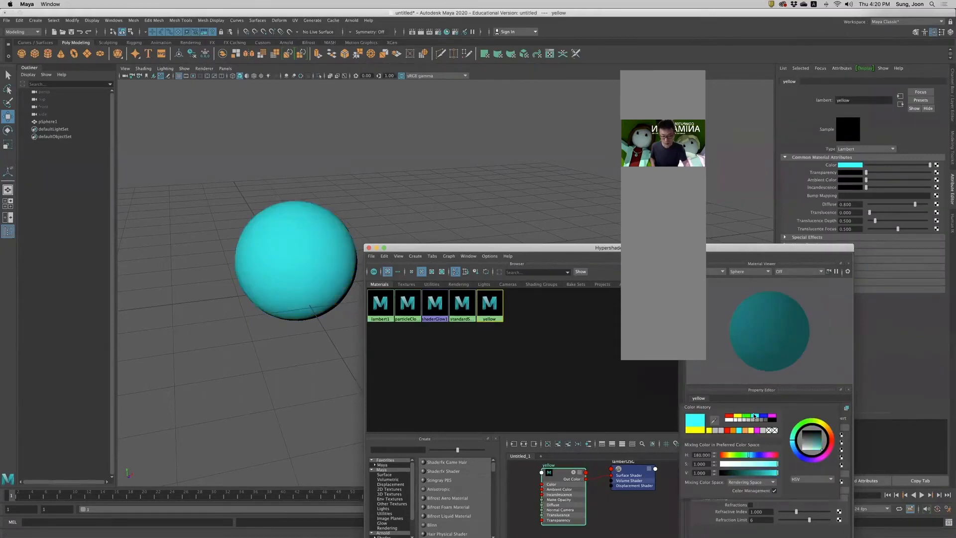
{"action": "left_click", "coordinate": [746, 415]}
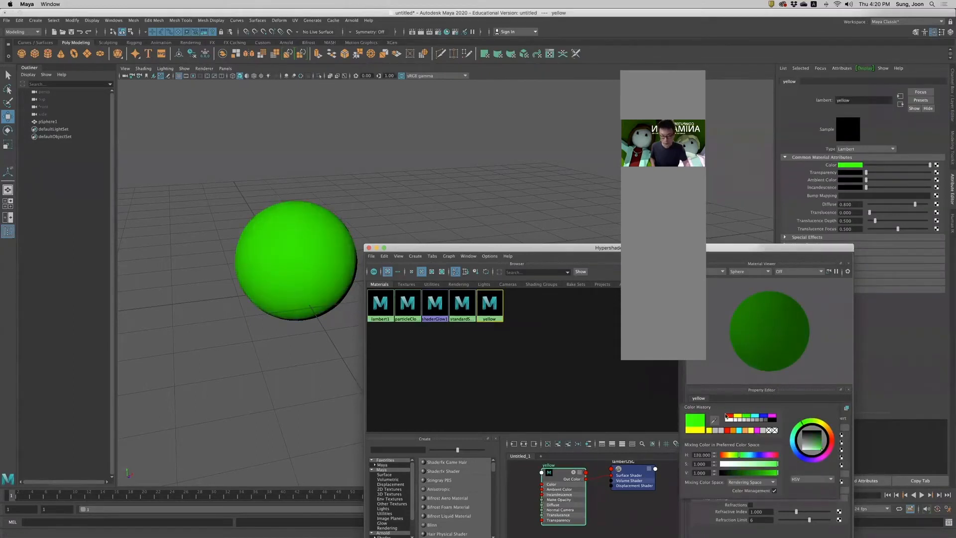
{"action": "left_click", "coordinate": [728, 416]}
{"action": "left_click", "coordinate": [756, 416]}
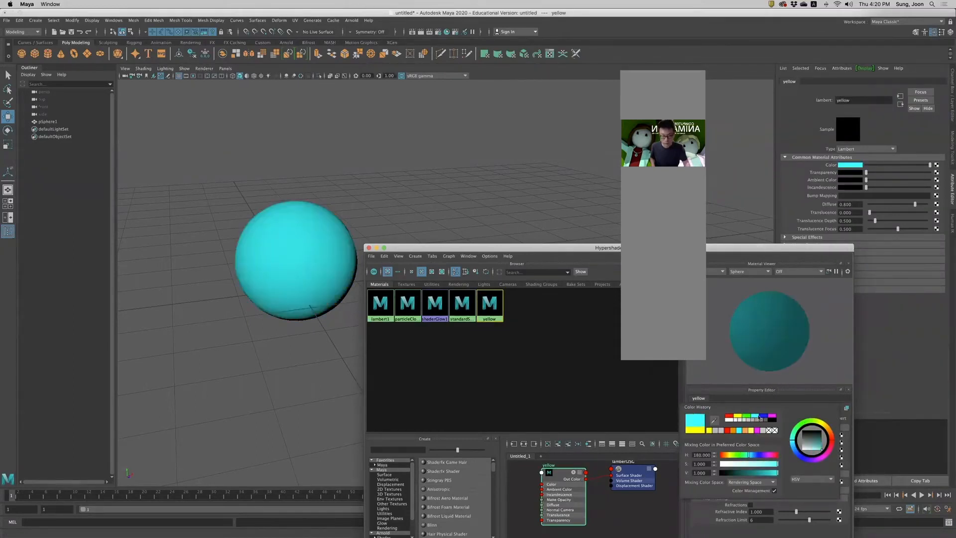
{"action": "left_click", "coordinate": [770, 416]}
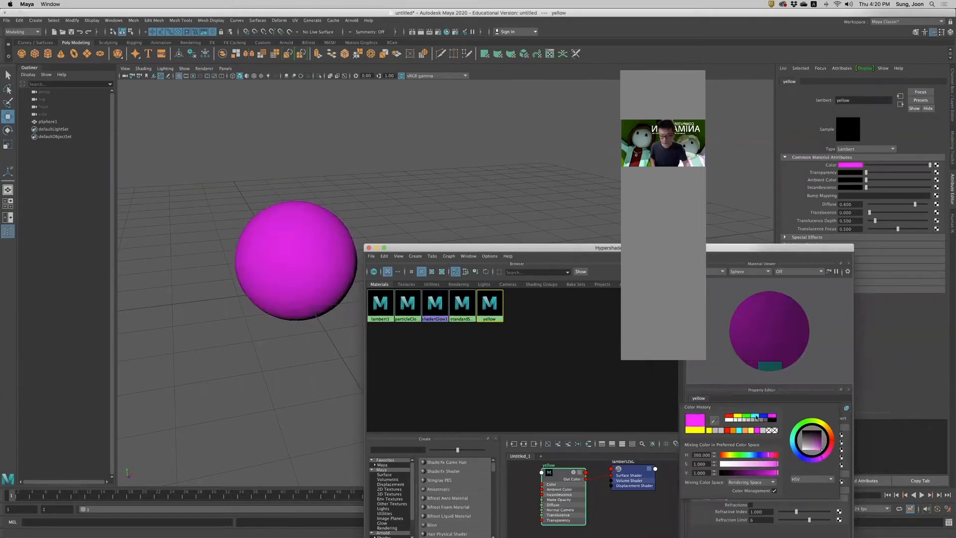
{"action": "left_click", "coordinate": [756, 417]}
{"action": "left_click", "coordinate": [816, 418]}
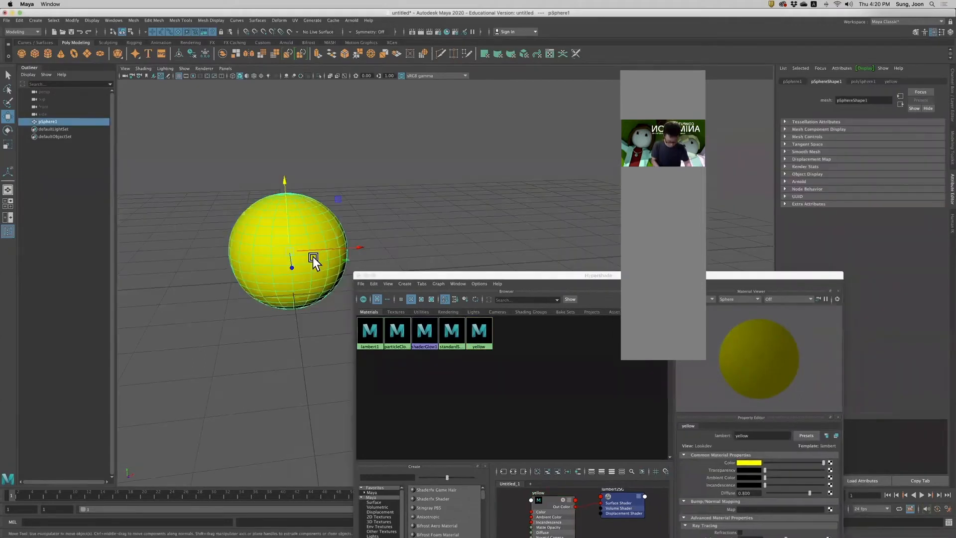
Duplicate the yellow sphere and move the copy along the X axis beside the original.
{"action": "key", "text": "super+d"}
{"action": "left_click_drag", "start_coordinate": [349, 248], "coordinate": [543, 226]}
{"action": "right_click_drag", "start_coordinate": [491, 248], "coordinate": [449, 241]}
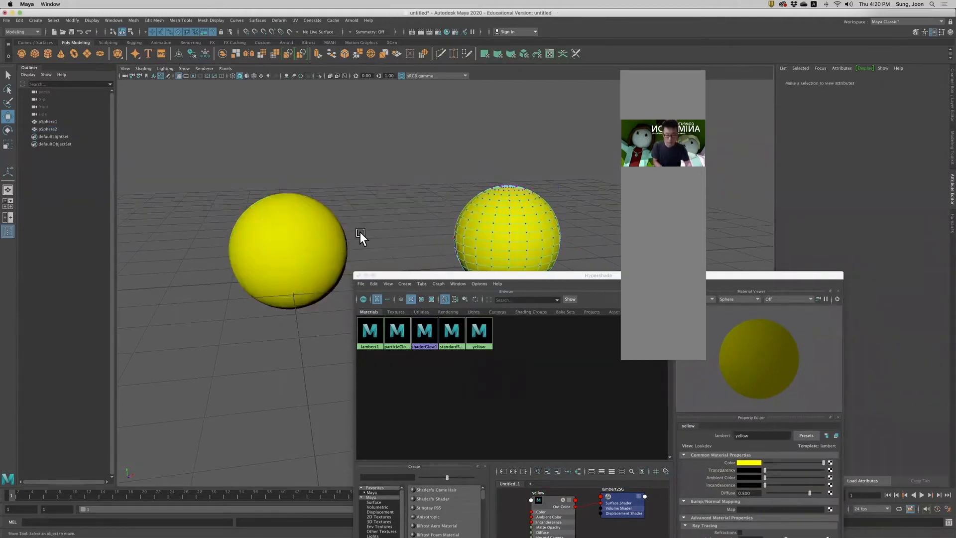
{"action": "right_click_drag", "start_coordinate": [479, 214], "coordinate": [513, 201]}
{"action": "left_click_drag", "start_coordinate": [455, 279], "coordinate": [449, 315]}
{"action": "middle_click_drag", "start_coordinate": [395, 260], "coordinate": [365, 204], "text": "alt"}
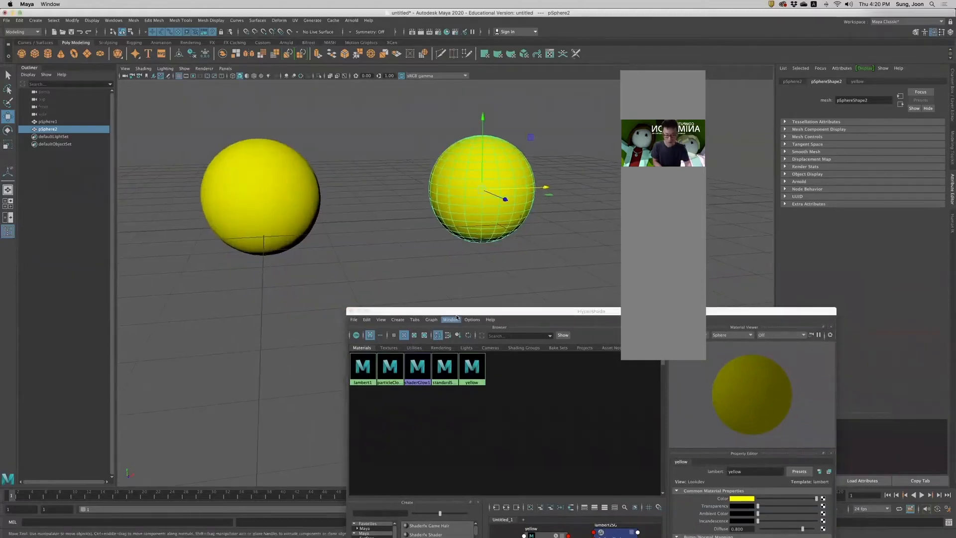
Create a Lambert material in an enlarged Hypershade work area, name it blue, and set its color to cyan.
{"action": "left_click_drag", "start_coordinate": [457, 316], "coordinate": [401, 296]}
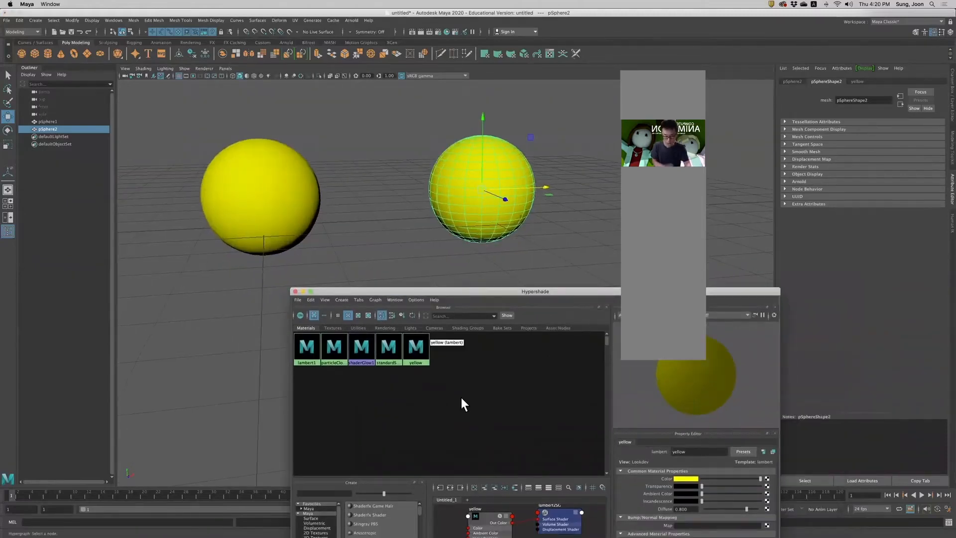
{"action": "left_click_drag", "start_coordinate": [498, 291], "coordinate": [477, 142]}
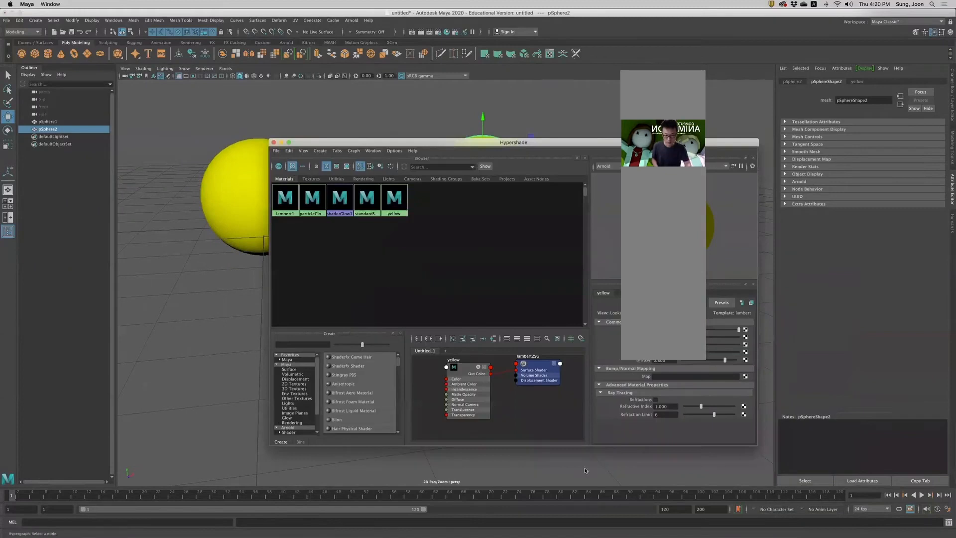
{"action": "left_click_drag", "start_coordinate": [494, 330], "coordinate": [489, 250]}
{"action": "key", "text": "Tab"}
{"action": "type", "text": "l"}
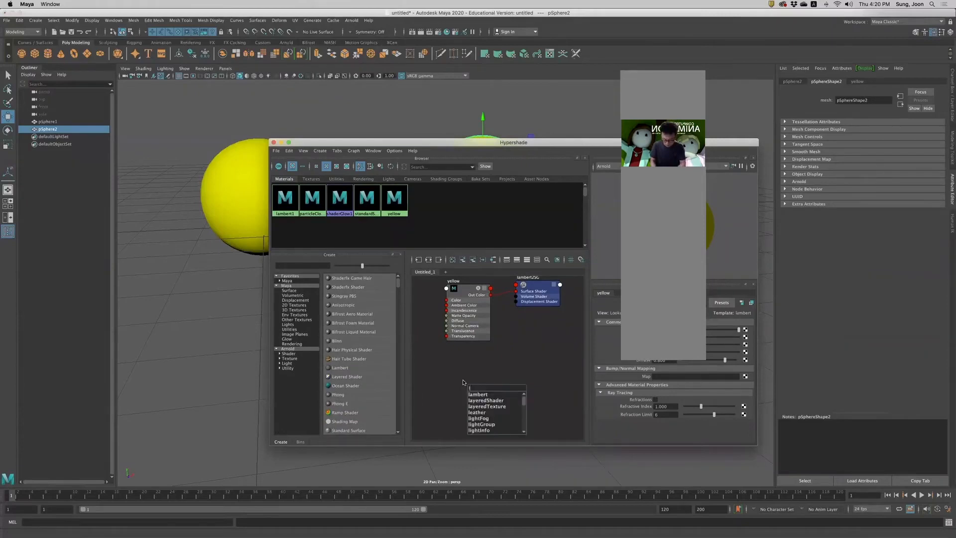
{"action": "type", "text": "ambert"}
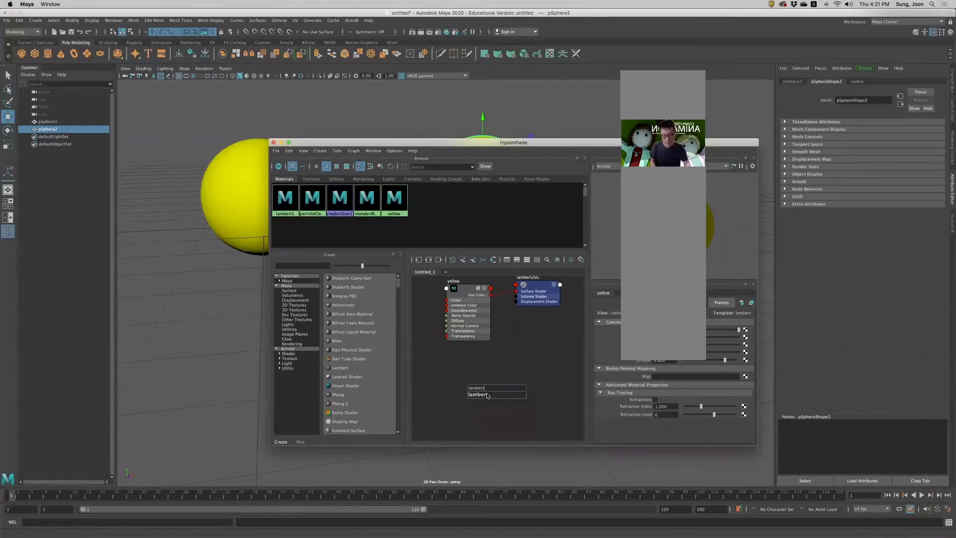
{"action": "key", "text": "Return"}
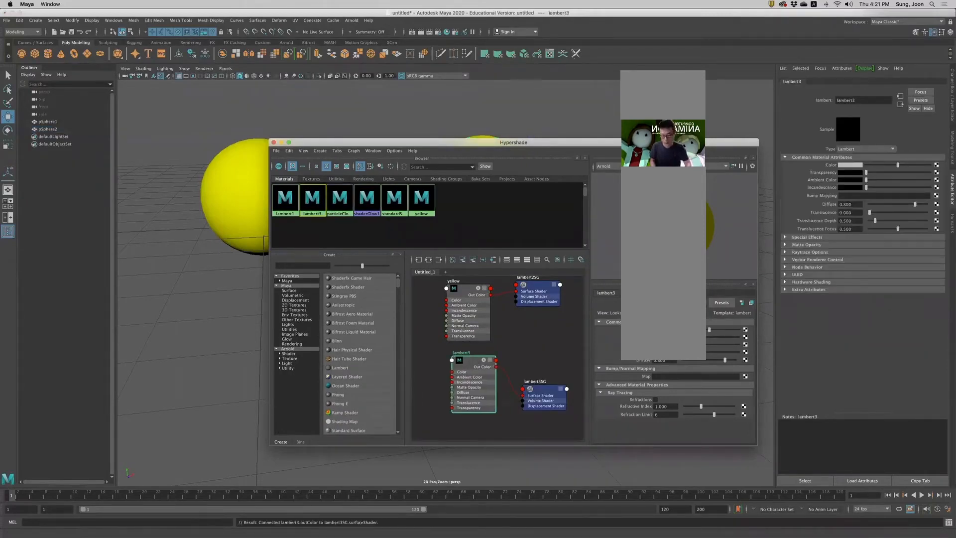
{"action": "type", "text": "blue"}
{"action": "key", "text": "Return"}
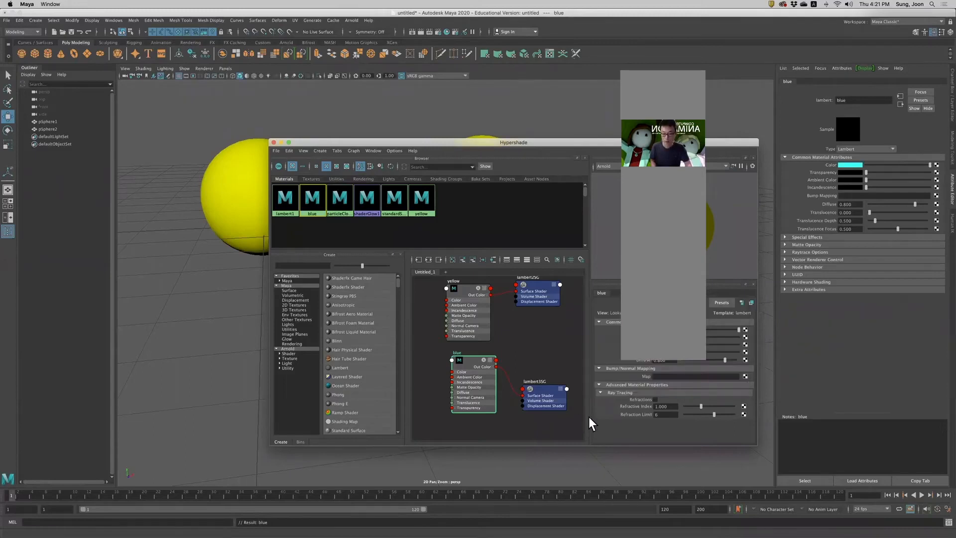
Compare the properties of the yellow and blue material nodes by selecting them alternately in the Hypershade work area.
{"action": "left_click", "coordinate": [471, 315]}
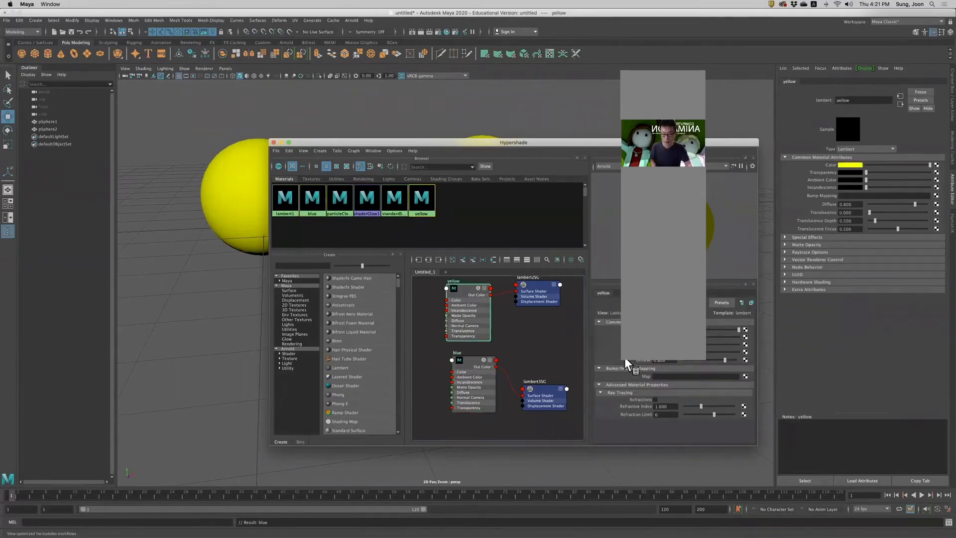
{"action": "left_click", "coordinate": [462, 379]}
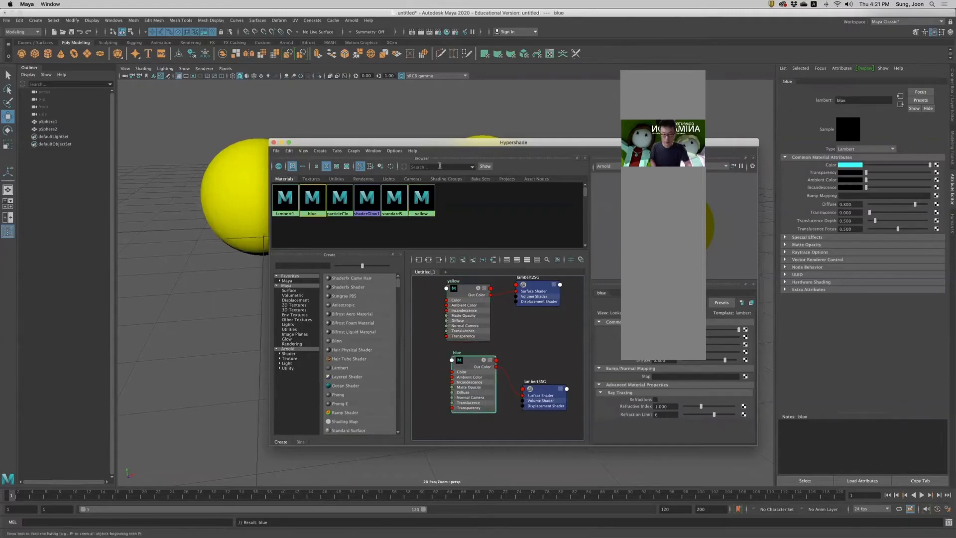
{"action": "left_click_drag", "start_coordinate": [440, 142], "coordinate": [301, 161]}
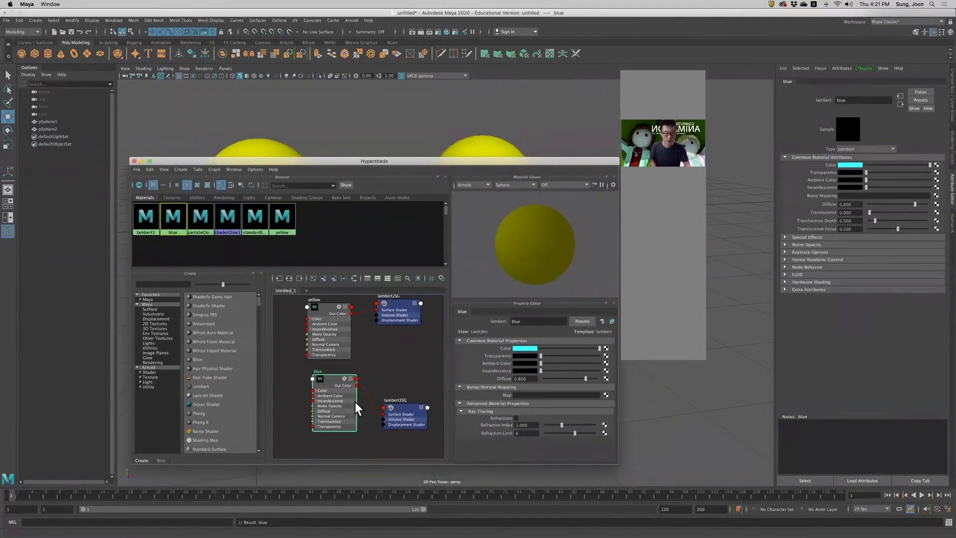
{"action": "left_click", "coordinate": [342, 331]}
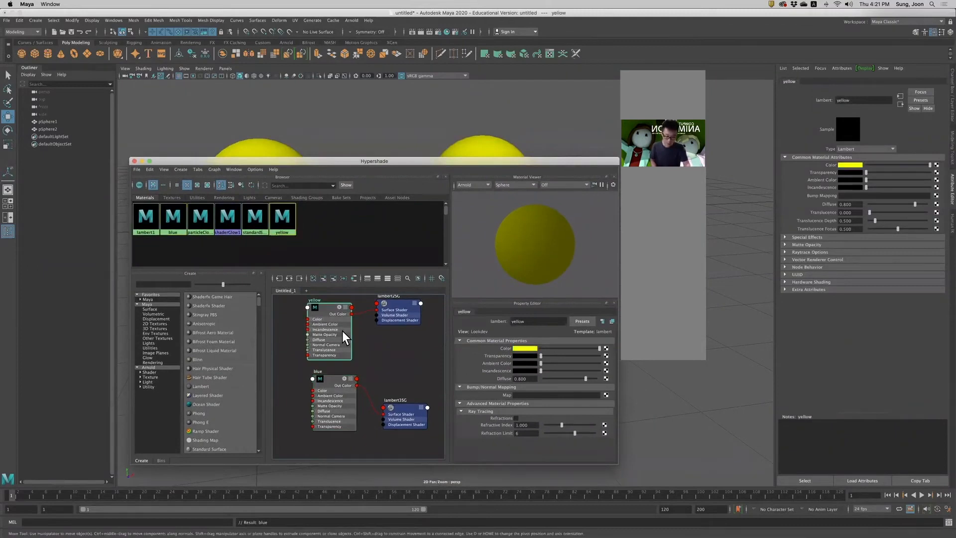
{"action": "left_click", "coordinate": [335, 404]}
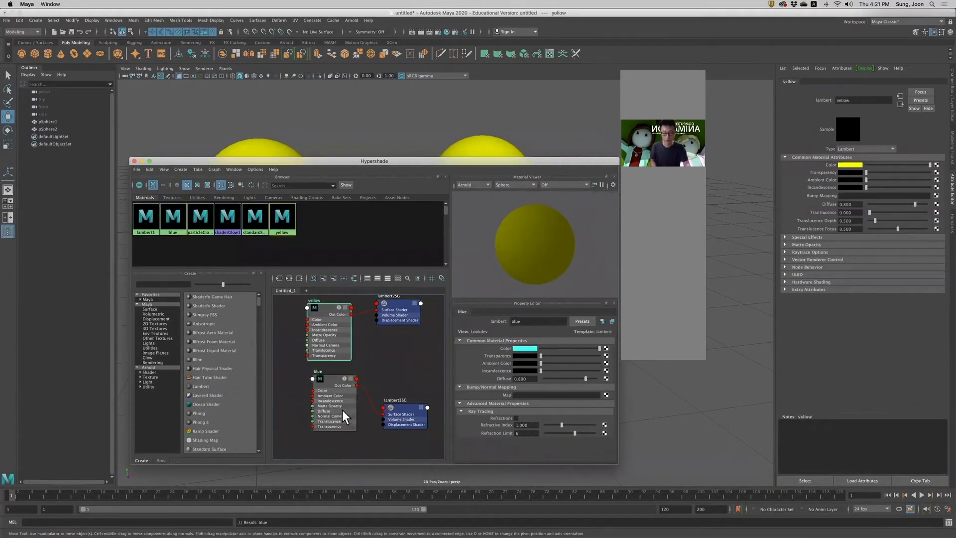
{"action": "left_click", "coordinate": [342, 343]}
{"action": "left_click", "coordinate": [337, 407]}
{"action": "left_click", "coordinate": [337, 325]}
{"action": "left_click", "coordinate": [345, 417]}
{"action": "left_click", "coordinate": [337, 341]}
{"action": "left_click", "coordinate": [345, 417]}
{"action": "left_click", "coordinate": [335, 348]}
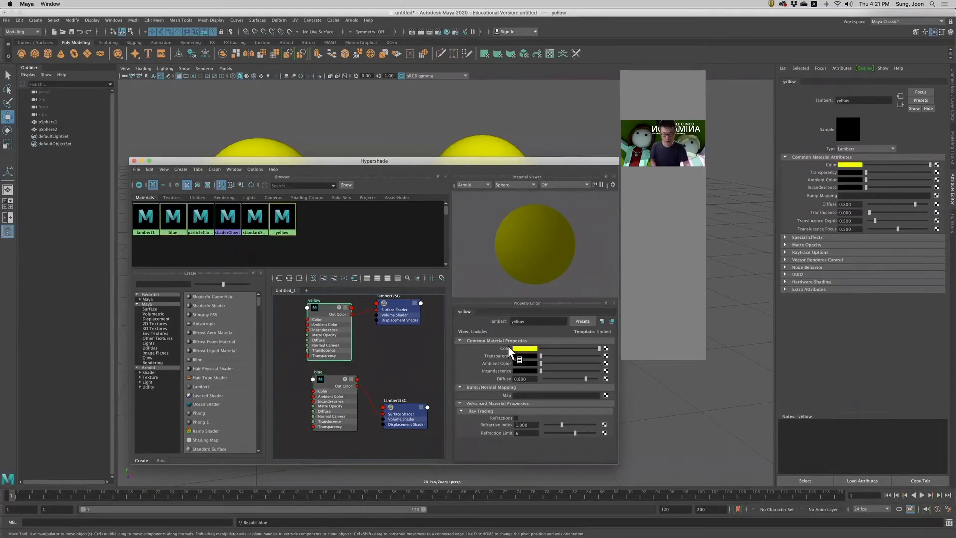
{"action": "left_click", "coordinate": [343, 410]}
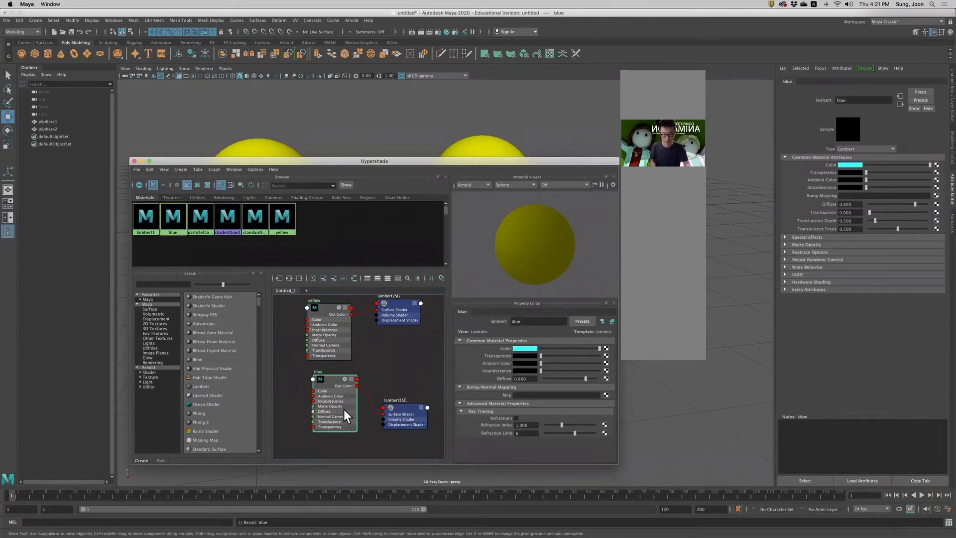
Uncover the spheres and assign the blue Lambert material to the duplicate sphere.
{"action": "left_click_drag", "start_coordinate": [286, 162], "coordinate": [453, 243]}
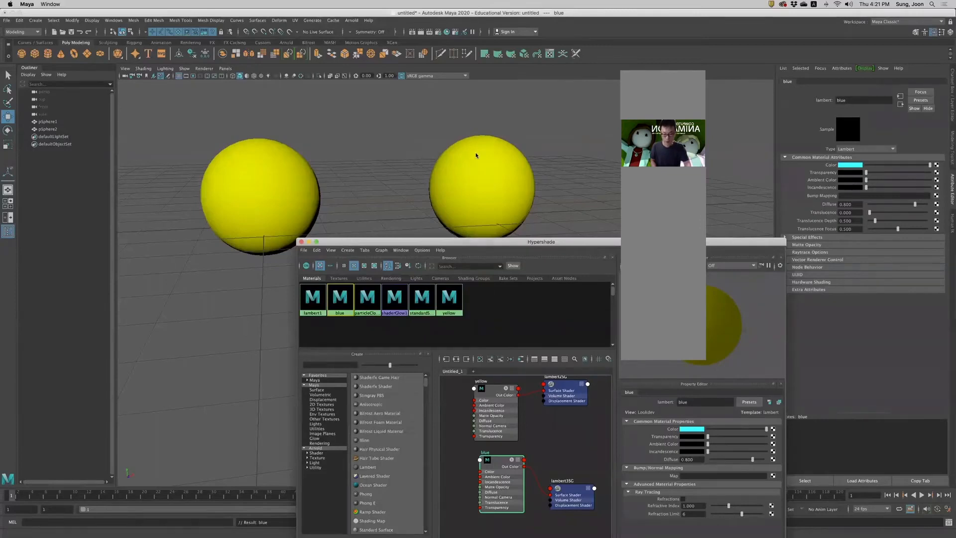
{"action": "left_click", "coordinate": [506, 206]}
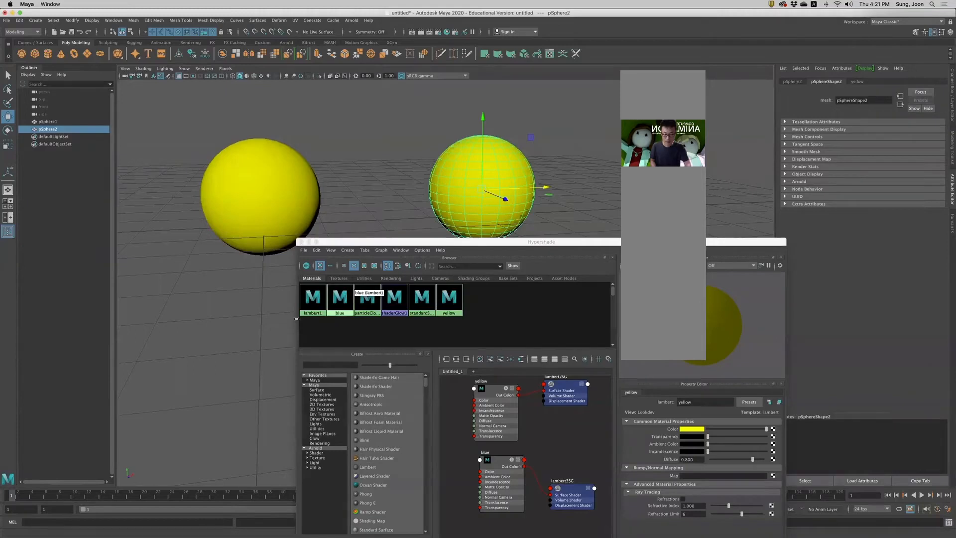
{"action": "right_click", "coordinate": [344, 303]}
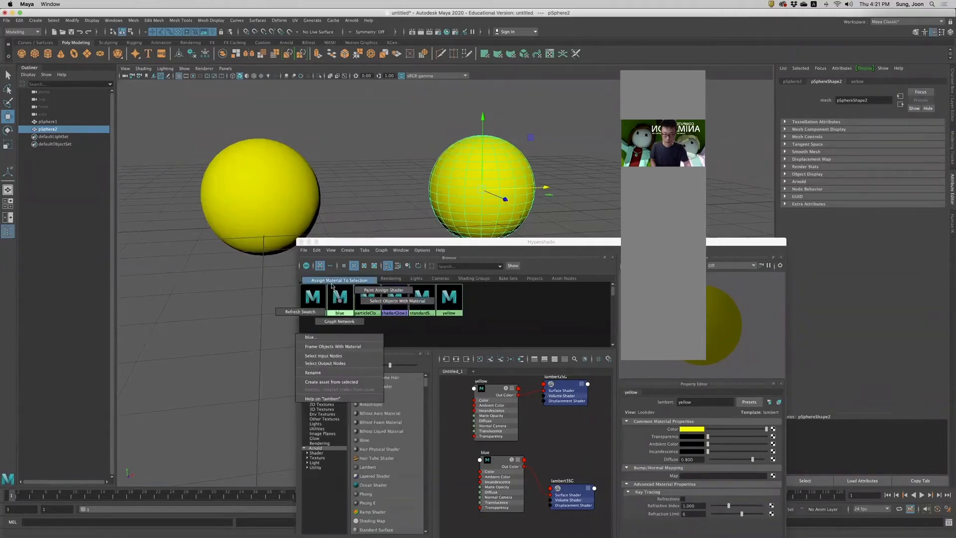
{"action": "left_click", "coordinate": [331, 282]}
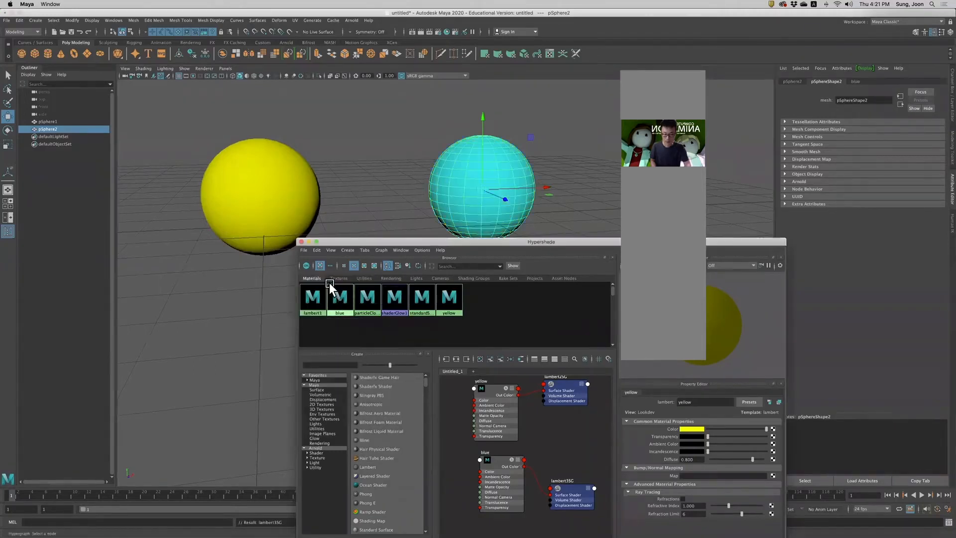
{"action": "left_click", "coordinate": [582, 192]}
Select the duplicate sphere again and reassign the yellow Lambert material to it.
{"action": "left_click", "coordinate": [491, 222]}
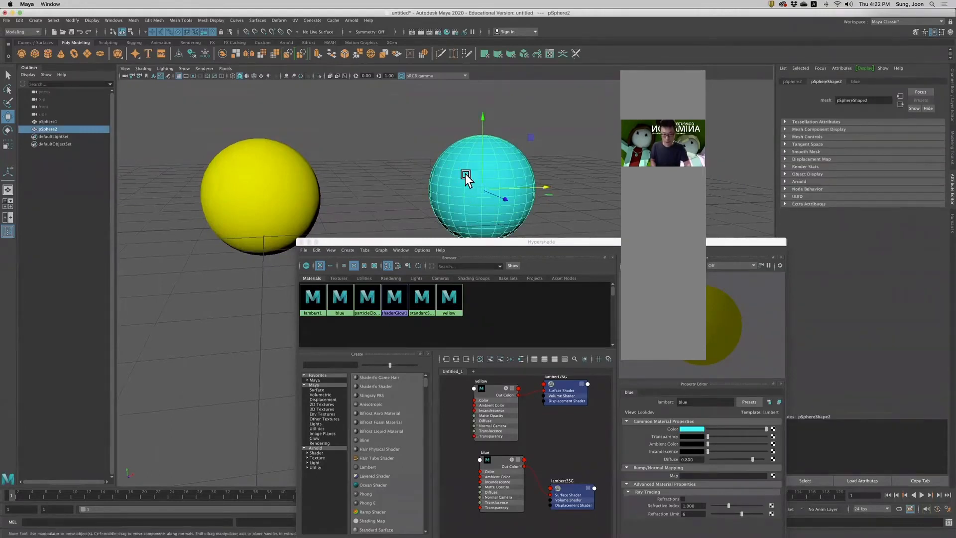
{"action": "left_click", "coordinate": [450, 298]}
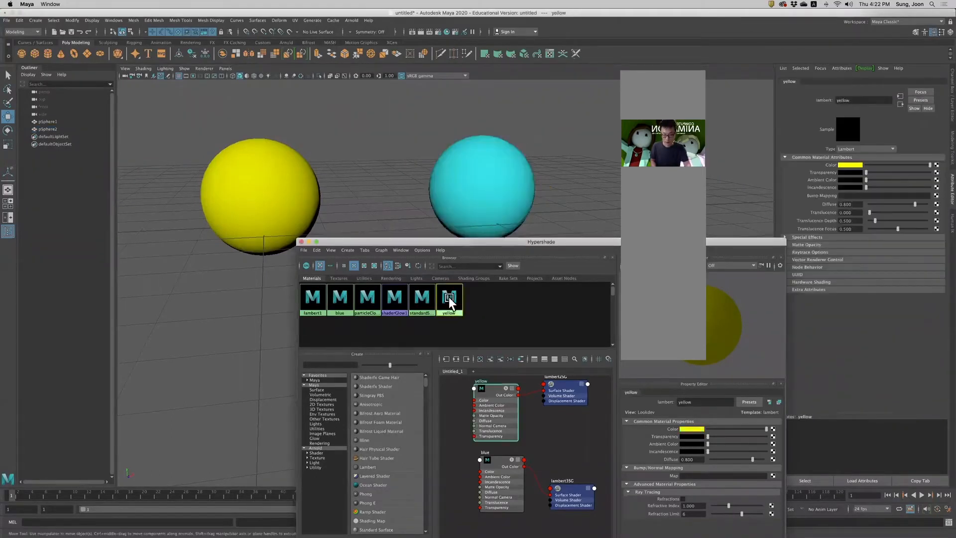
{"action": "left_click", "coordinate": [466, 204]}
{"action": "right_click", "coordinate": [449, 299]}
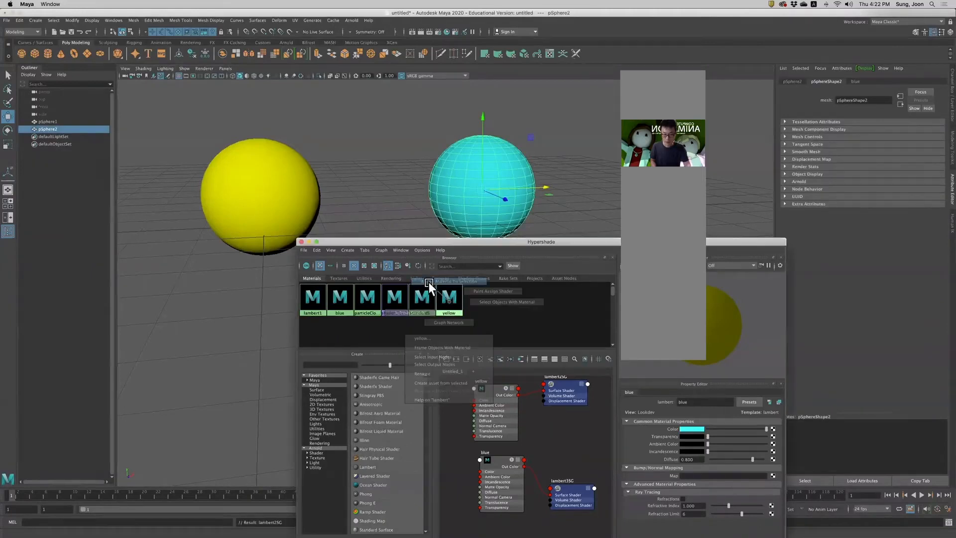
{"action": "left_click", "coordinate": [430, 283]}
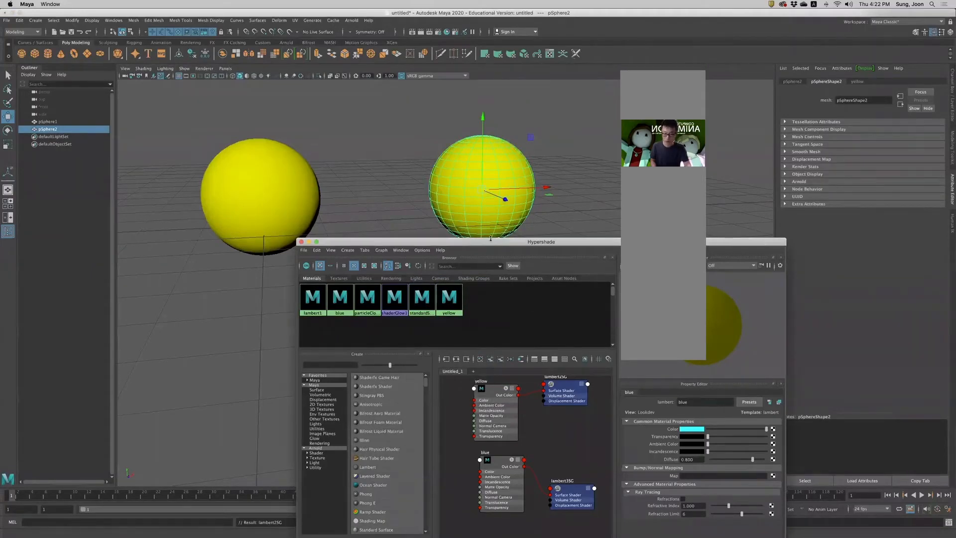
Clear the view of the spheres, select the original sphere, and look at the existing materials available for assignment to it.
{"action": "left_click_drag", "start_coordinate": [493, 242], "coordinate": [416, 272]}
{"action": "mouse_move", "coordinate": [419, 226]}
{"action": "left_mouse_down", "text": "alt"}
{"action": "mouse_move", "coordinate": [428, 202]}
{"action": "mouse_move", "coordinate": [419, 208]}
{"action": "left_mouse_up", "text": "alt"}
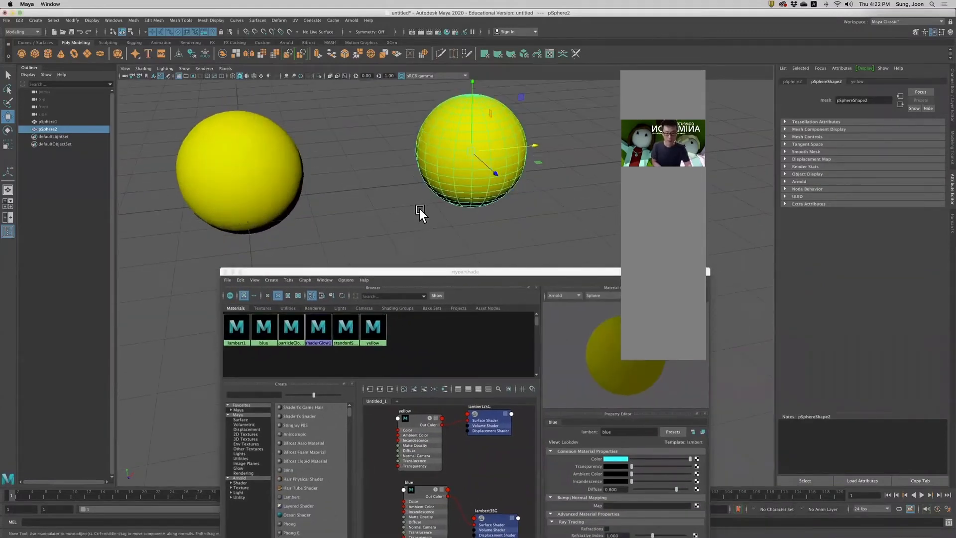
{"action": "left_click", "coordinate": [226, 161]}
{"action": "scroll", "coordinate": [283, 180], "scroll_direction": "down", "scroll_amount": 3}
{"action": "middle_click_drag", "start_coordinate": [284, 180], "coordinate": [305, 146], "text": "alt"}
{"action": "right_click", "coordinate": [311, 128]}
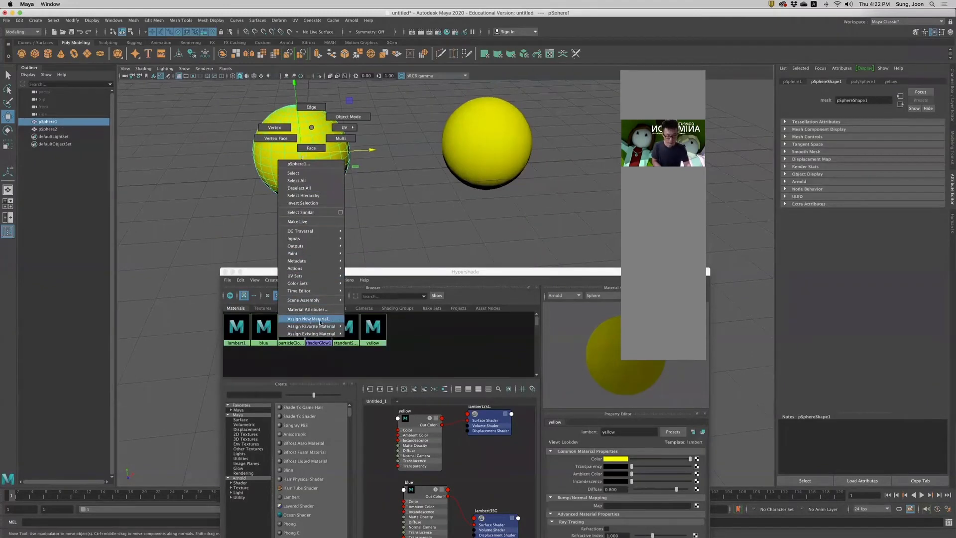
{"action": "mouse_move", "coordinate": [288, 327]}
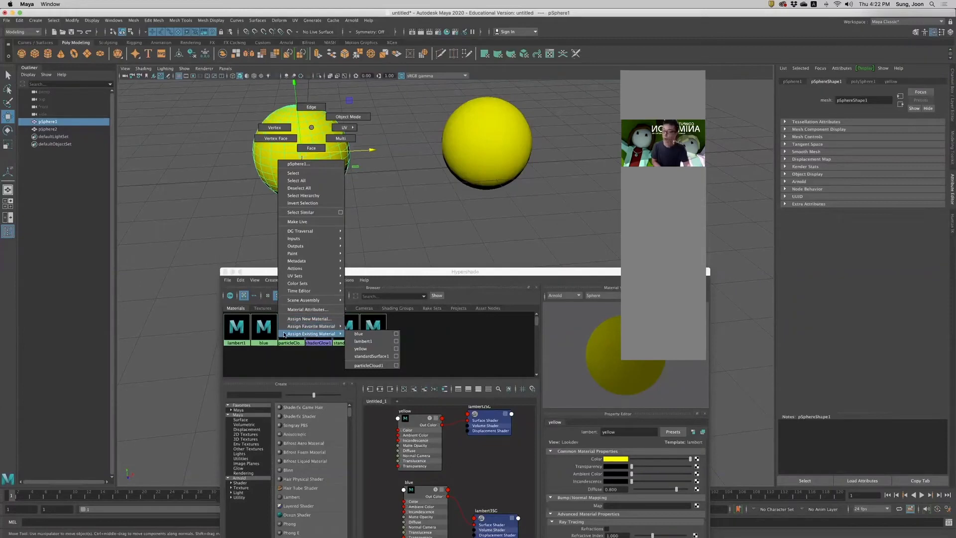
{"action": "left_click", "coordinate": [479, 342]}
Select the yellow and blue material nodes in the Hypershade work area and line up the yellow node above the blue one.
{"action": "left_click_drag", "start_coordinate": [398, 273], "coordinate": [367, 247]}
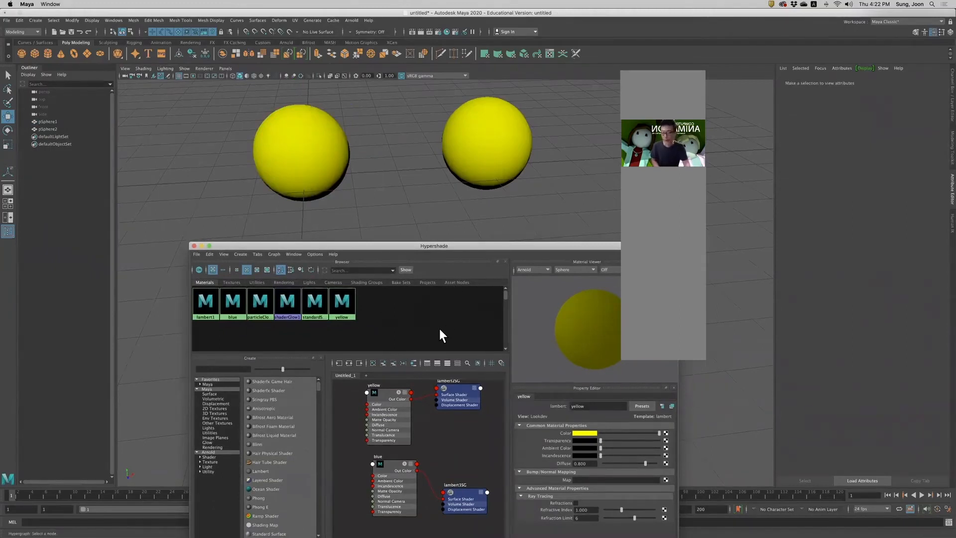
{"action": "left_click", "coordinate": [385, 414]}
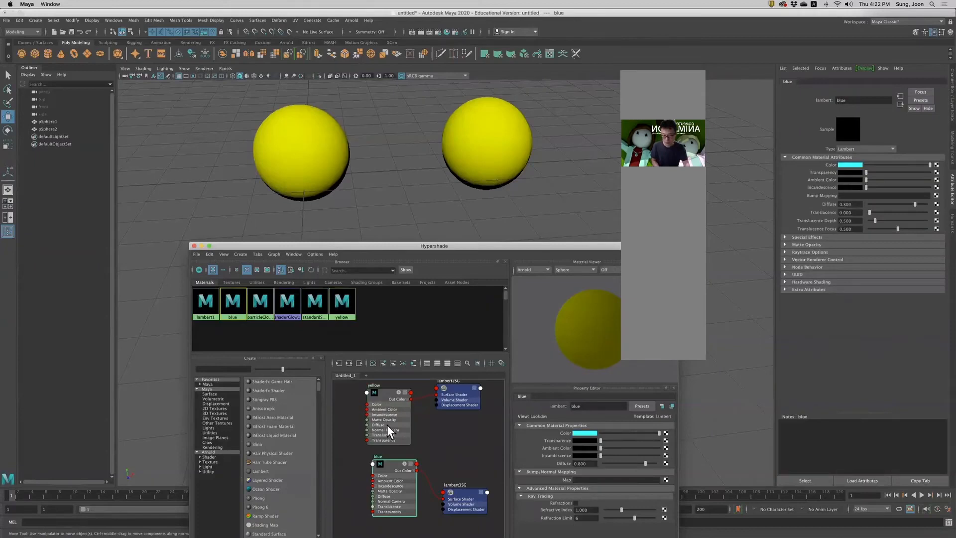
{"action": "left_click", "coordinate": [392, 497]}
{"action": "left_click", "coordinate": [393, 417]}
{"action": "left_click_drag", "start_coordinate": [385, 410], "coordinate": [390, 411]}
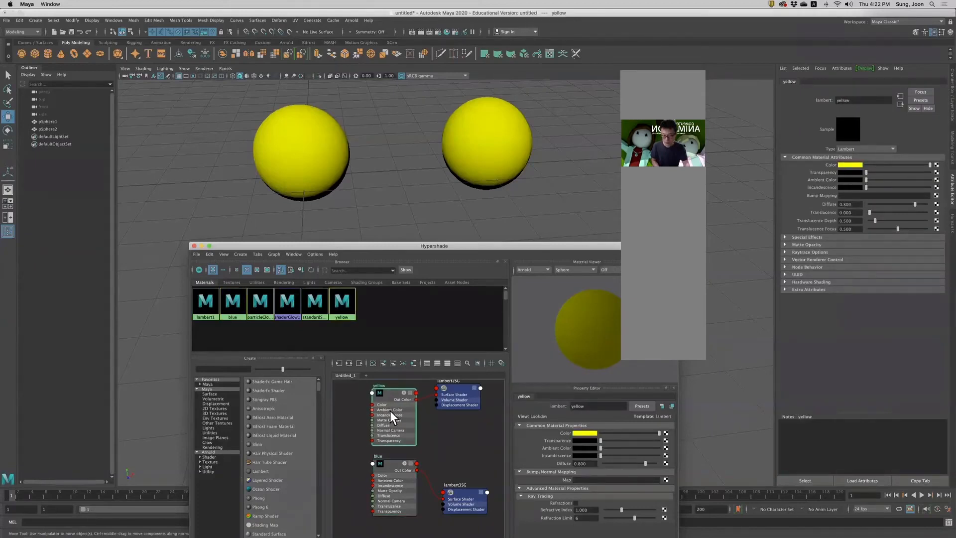
{"action": "left_click", "coordinate": [387, 449]}
Assign the existing blue material to the original sphere directly from the viewport.
{"action": "left_click", "coordinate": [303, 145]}
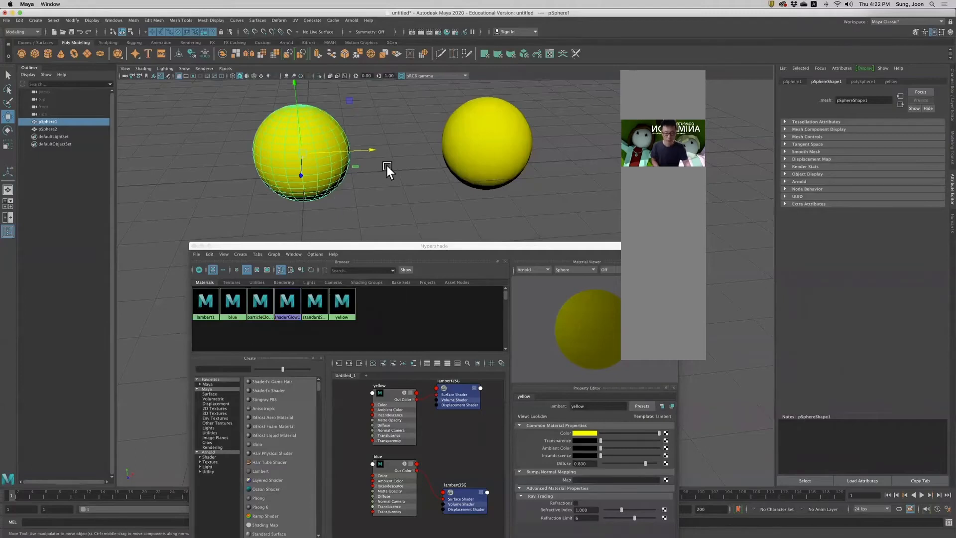
{"action": "right_click_drag", "start_coordinate": [315, 111], "coordinate": [363, 318]}
{"action": "left_click", "coordinate": [322, 189]}
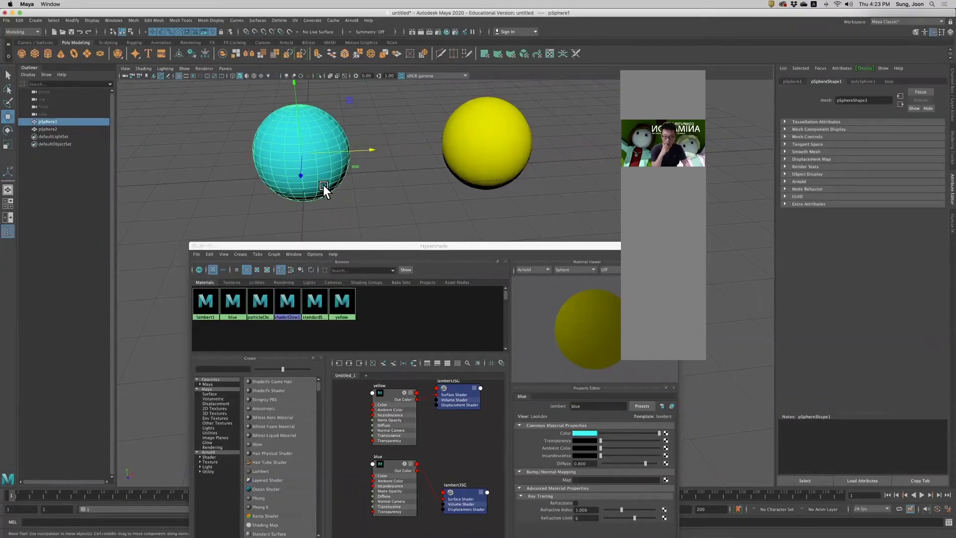
Apply the yellow material to the original sphere from its node in the Hypershade work area.
{"action": "left_click_drag", "start_coordinate": [371, 251], "coordinate": [352, 255]}
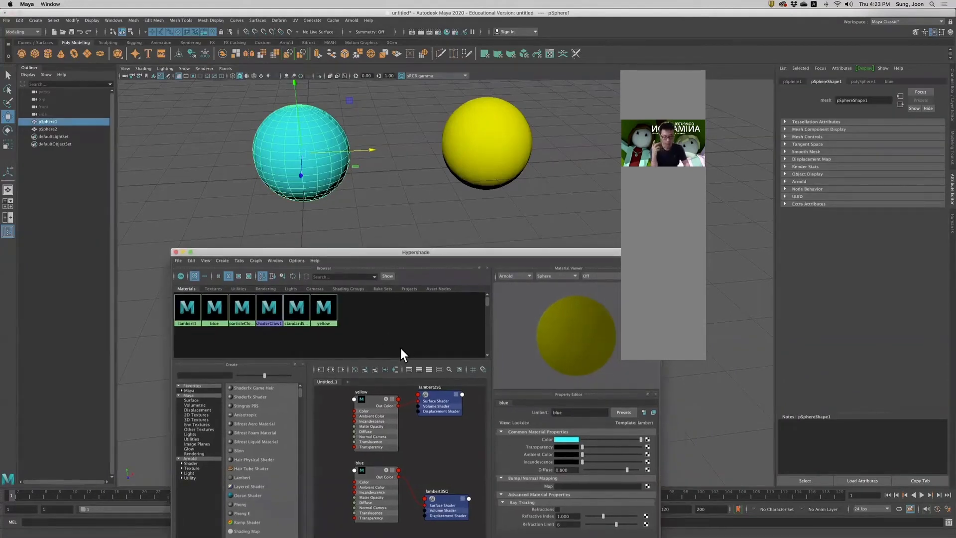
{"action": "left_click", "coordinate": [381, 406]}
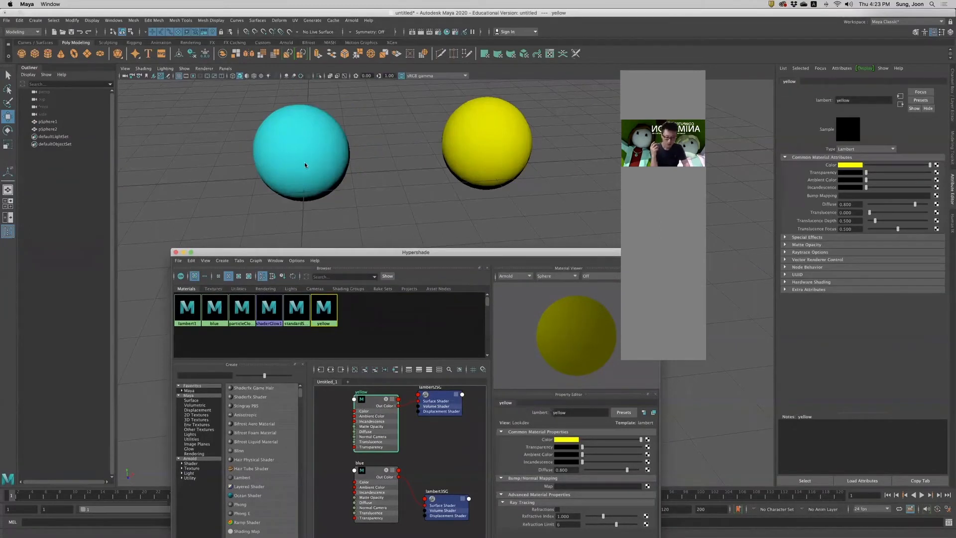
{"action": "middle_click_drag", "start_coordinate": [369, 404], "coordinate": [303, 143]}
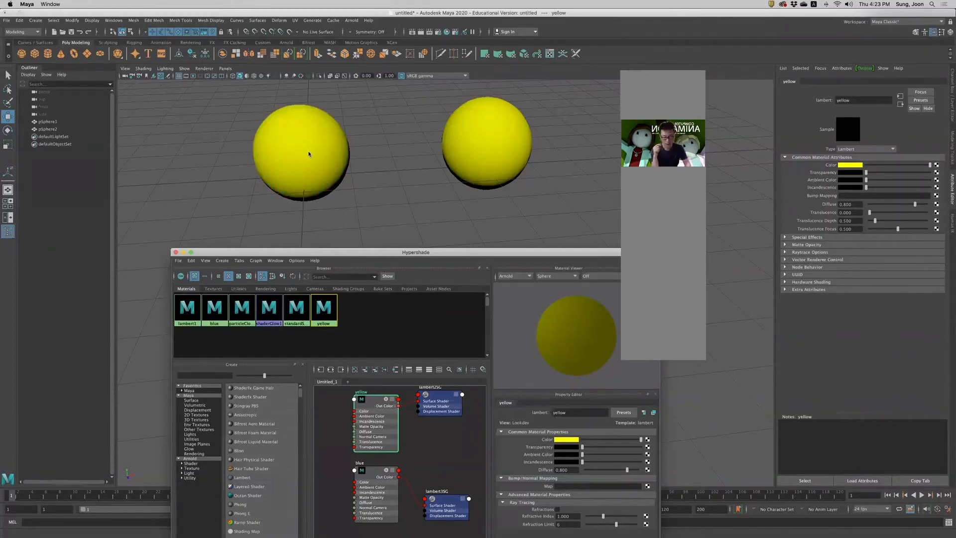
Apply the blue material from the Hypershade to the original sphere and to the duplicate sphere.
{"action": "left_click", "coordinate": [359, 474]}
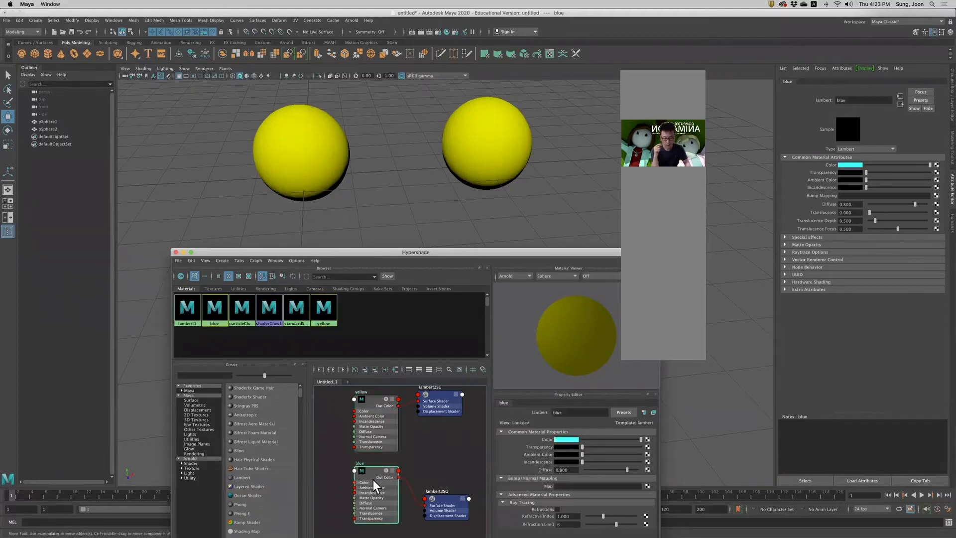
{"action": "scroll", "coordinate": [377, 462], "scroll_direction": "up", "scroll_amount": 2}
{"action": "middle_click_drag", "start_coordinate": [328, 342], "coordinate": [331, 169]}
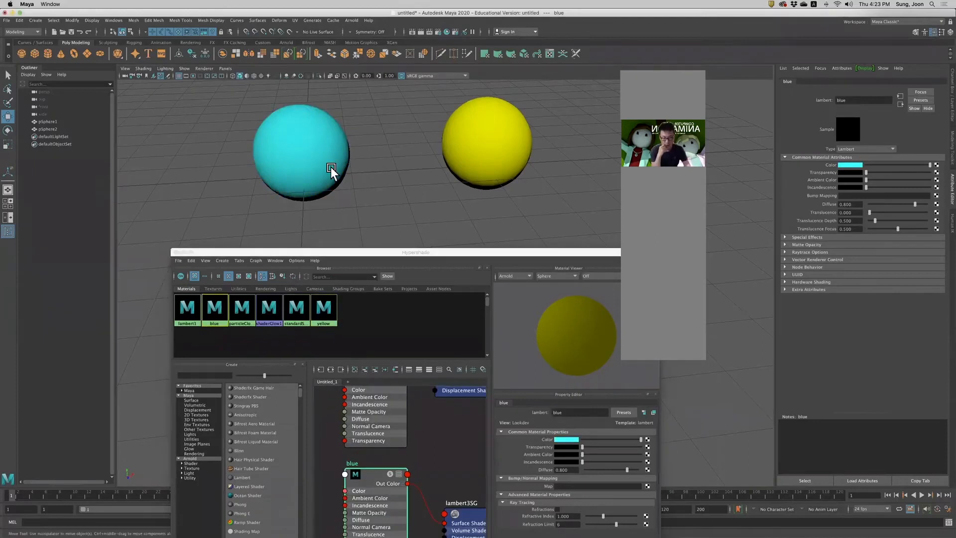
{"action": "left_click", "coordinate": [332, 170]}
{"action": "left_click", "coordinate": [481, 146]}
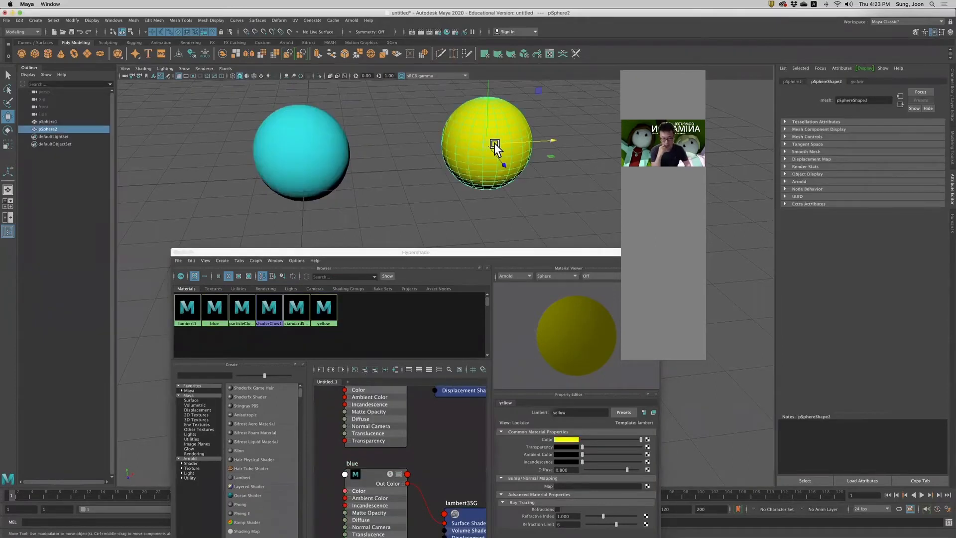
{"action": "middle_click_drag", "start_coordinate": [213, 308], "coordinate": [481, 165]}
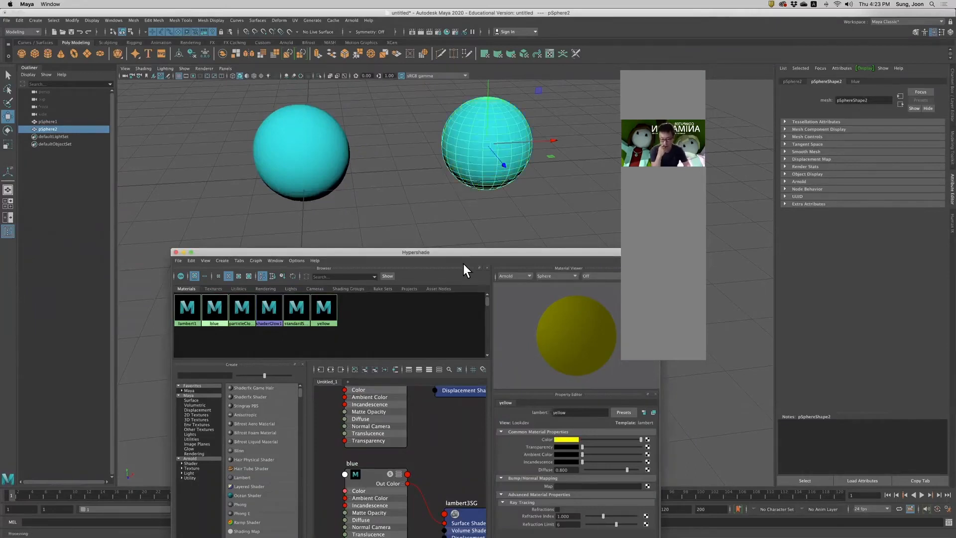
Reassign the yellow material from the Hypershade to both spheres.
{"action": "left_click", "coordinate": [305, 165]}
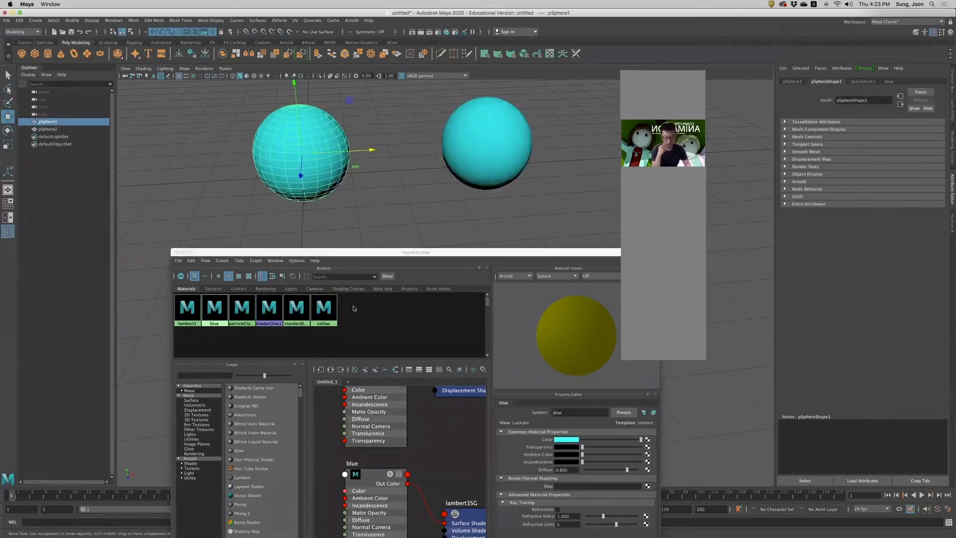
{"action": "middle_click_drag", "start_coordinate": [324, 310], "coordinate": [327, 156]}
{"action": "scroll", "coordinate": [365, 227], "scroll_direction": "up", "scroll_amount": 2}
{"action": "scroll", "coordinate": [364, 226], "scroll_direction": "down", "scroll_amount": 2}
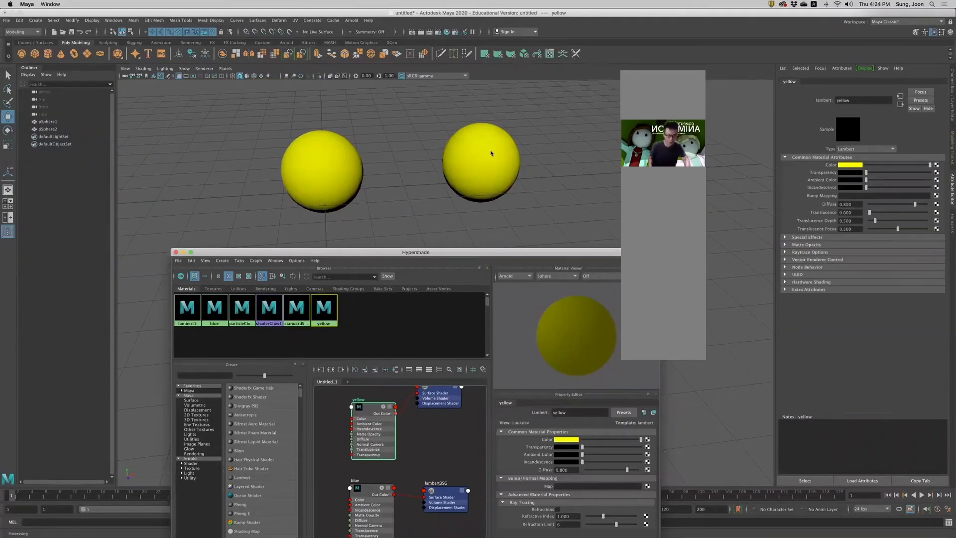
Close the Hypershade and bring both yellow spheres into a larger view.
{"action": "left_click_drag", "start_coordinate": [390, 173], "coordinate": [277, 258], "text": "alt"}
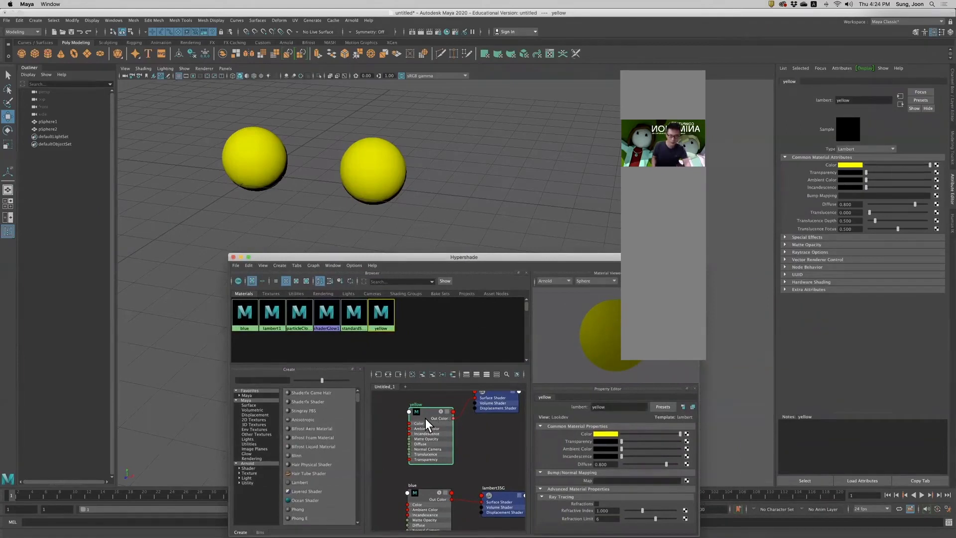
{"action": "left_click", "coordinate": [233, 258]}
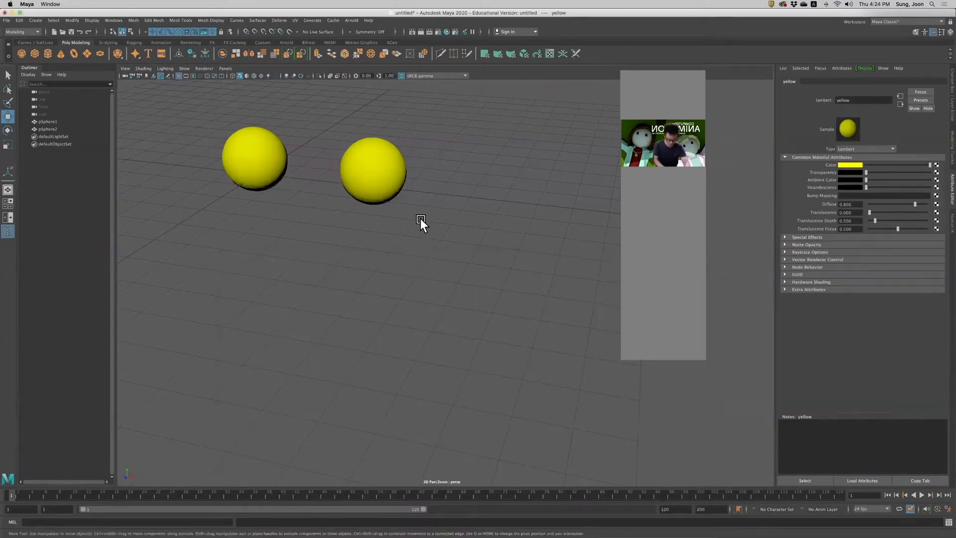
{"action": "middle_click_drag", "start_coordinate": [458, 286], "coordinate": [526, 341], "text": "alt"}
{"action": "scroll", "coordinate": [489, 301], "scroll_direction": "up", "scroll_amount": 4}
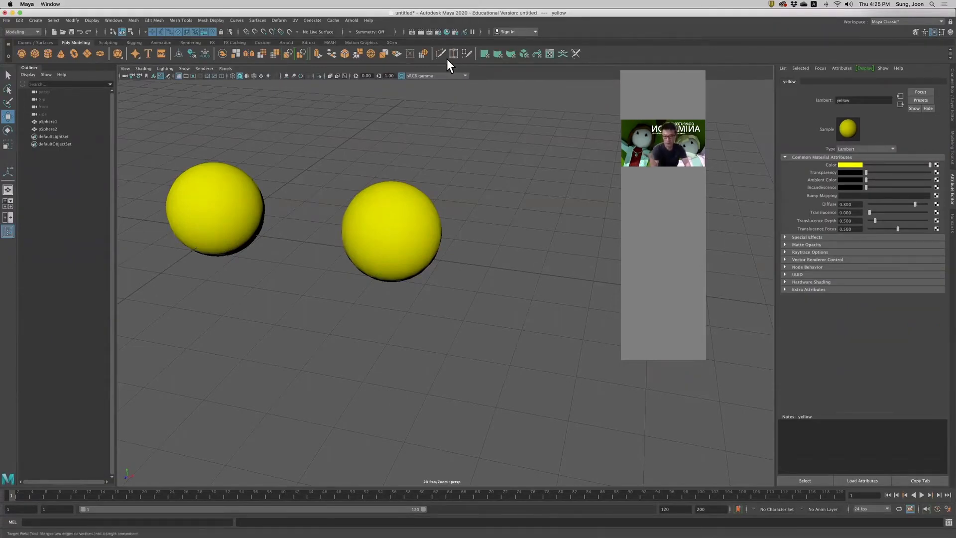
{"action": "left_click", "coordinate": [441, 31]}
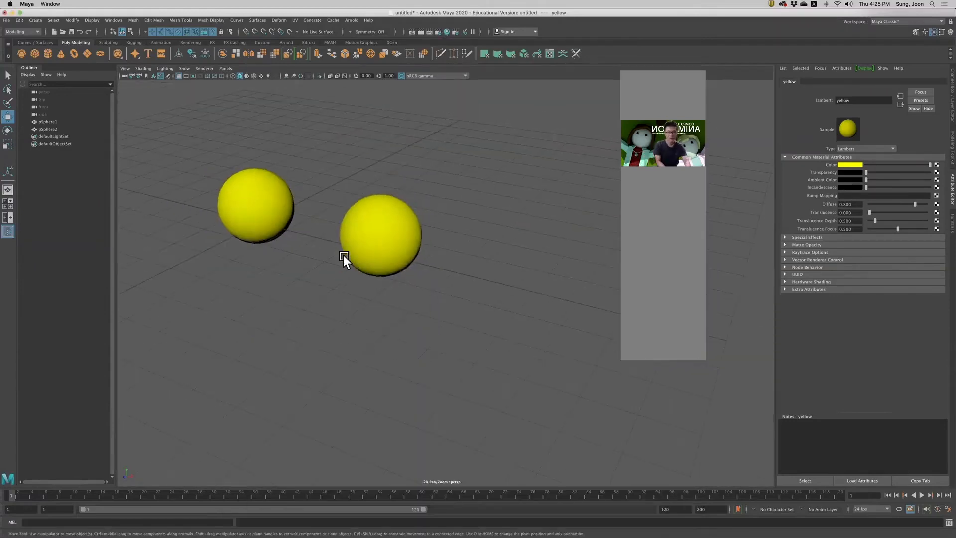
Duplicate the second sphere and move the copy away so that the three spheres stand in a row.
{"action": "left_click", "coordinate": [411, 234]}
{"action": "key", "text": "ctrl+d"}
{"action": "left_click_drag", "start_coordinate": [446, 255], "coordinate": [603, 316]}
{"action": "middle_click_drag", "start_coordinate": [449, 324], "coordinate": [425, 310], "text": "alt"}
{"action": "left_click_drag", "start_coordinate": [425, 312], "coordinate": [411, 348], "text": "alt"}
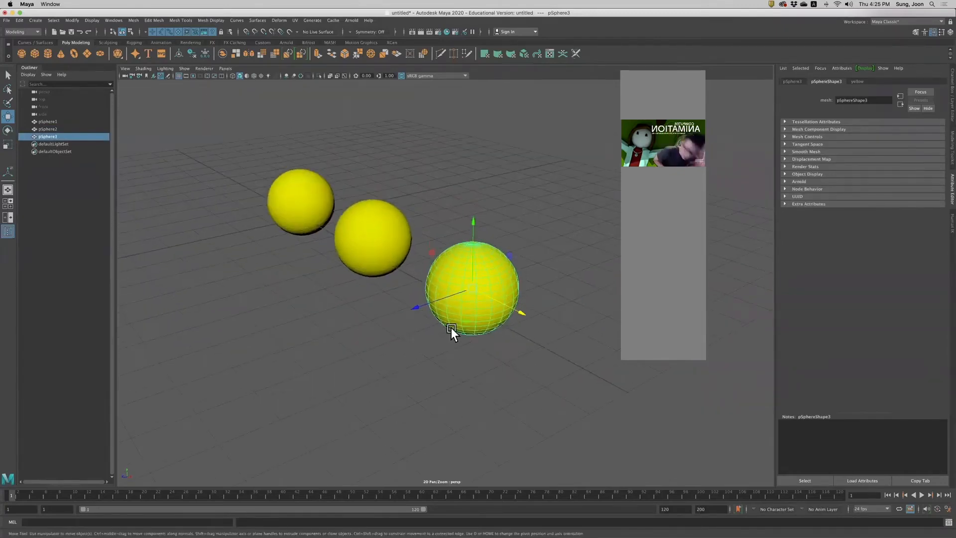
{"action": "left_click_drag", "start_coordinate": [486, 318], "coordinate": [480, 321], "text": "alt"}
{"action": "middle_click_drag", "start_coordinate": [480, 321], "coordinate": [446, 313], "text": "alt"}
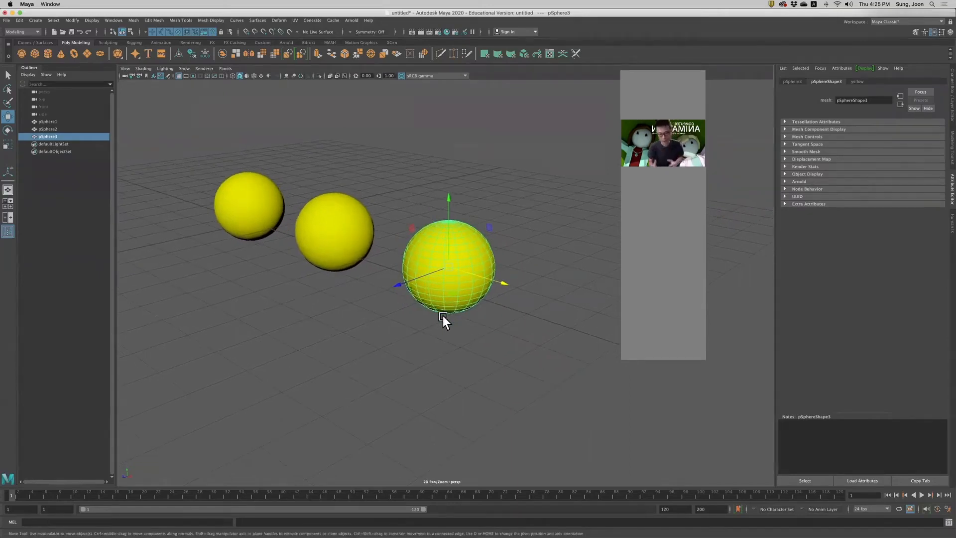
{"action": "left_click_drag", "start_coordinate": [463, 309], "coordinate": [462, 279], "text": "alt"}
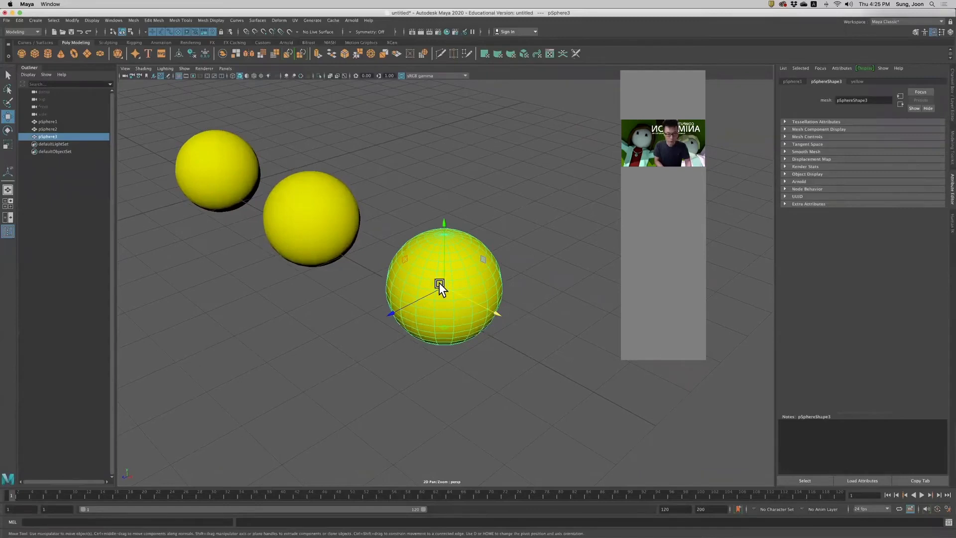
Assign a new Lambert material to the third sphere directly from the viewport.
{"action": "mouse_move", "coordinate": [474, 278]}
{"action": "left_mouse_down", "text": "alt"}
{"action": "mouse_move", "coordinate": [450, 300]}
{"action": "mouse_move", "coordinate": [455, 276]}
{"action": "left_mouse_up", "text": "alt"}
{"action": "middle_click_drag", "start_coordinate": [456, 276], "coordinate": [437, 255], "text": "alt"}
{"action": "right_click_drag", "start_coordinate": [449, 234], "coordinate": [422, 427]}
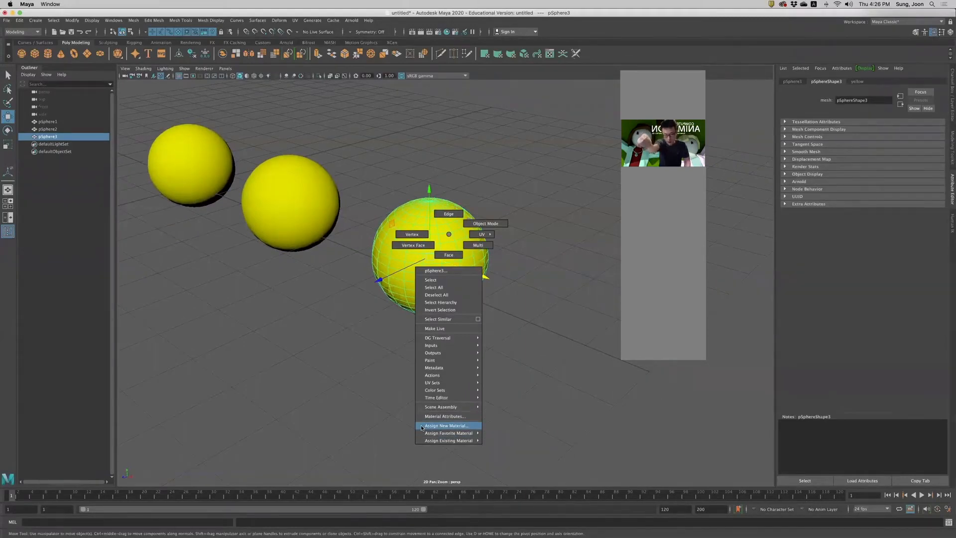
{"action": "right_click_drag", "start_coordinate": [422, 427], "coordinate": [422, 427]}
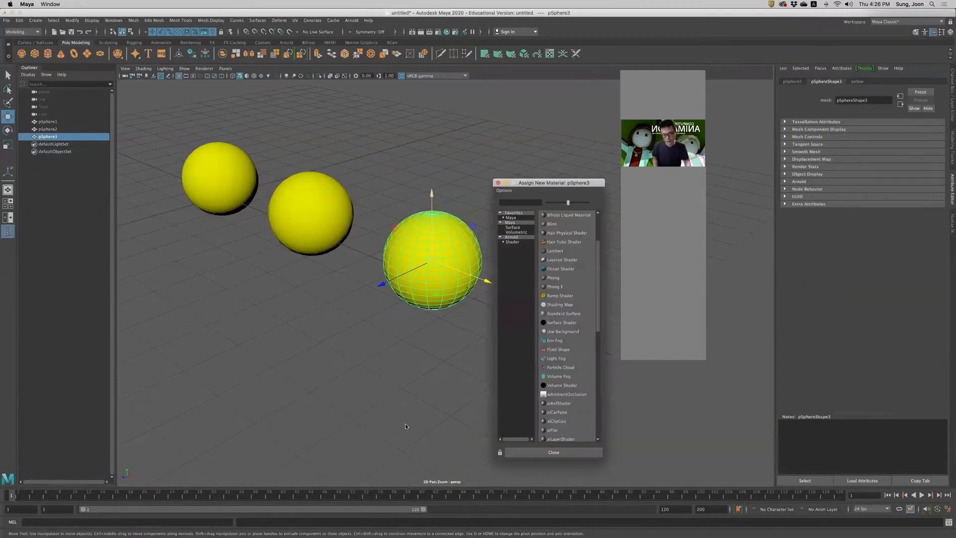
{"action": "left_click", "coordinate": [552, 250]}
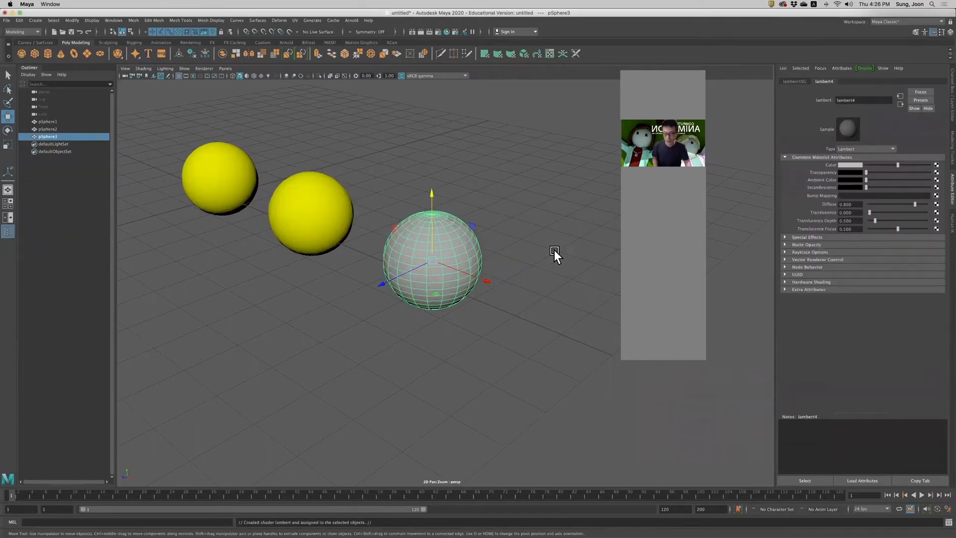
Rename the third sphere's new Lambert material to green.
{"action": "double_click", "coordinate": [863, 100]}
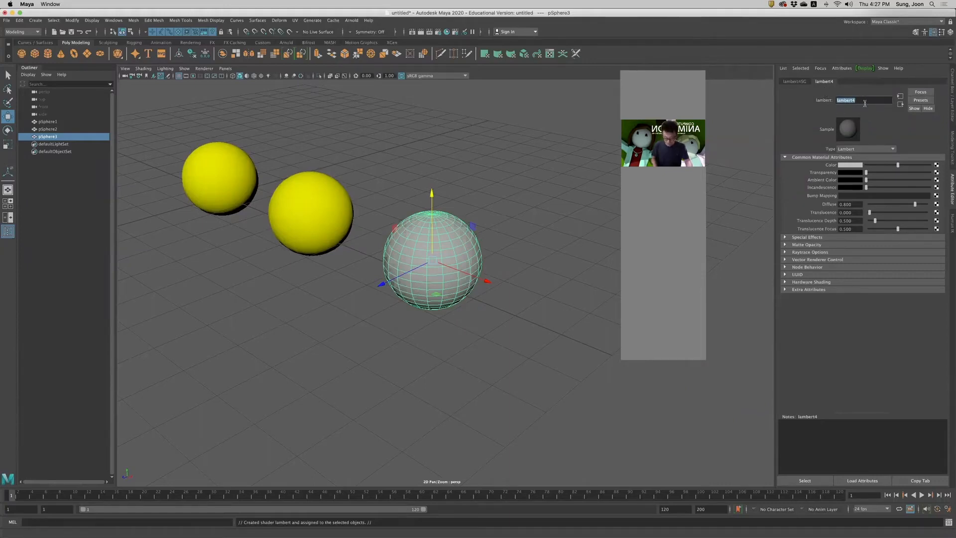
{"action": "type", "text": "green"}
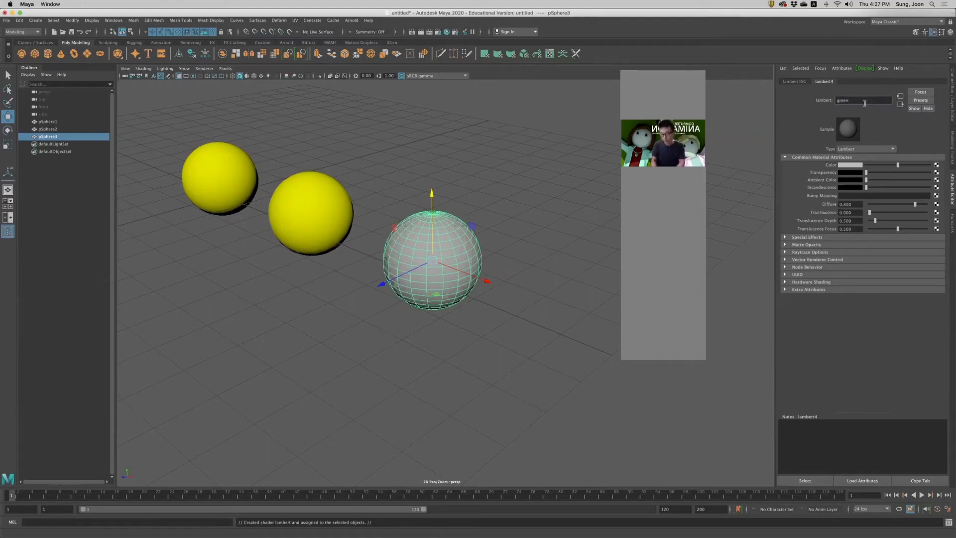
{"action": "key", "text": "Return"}
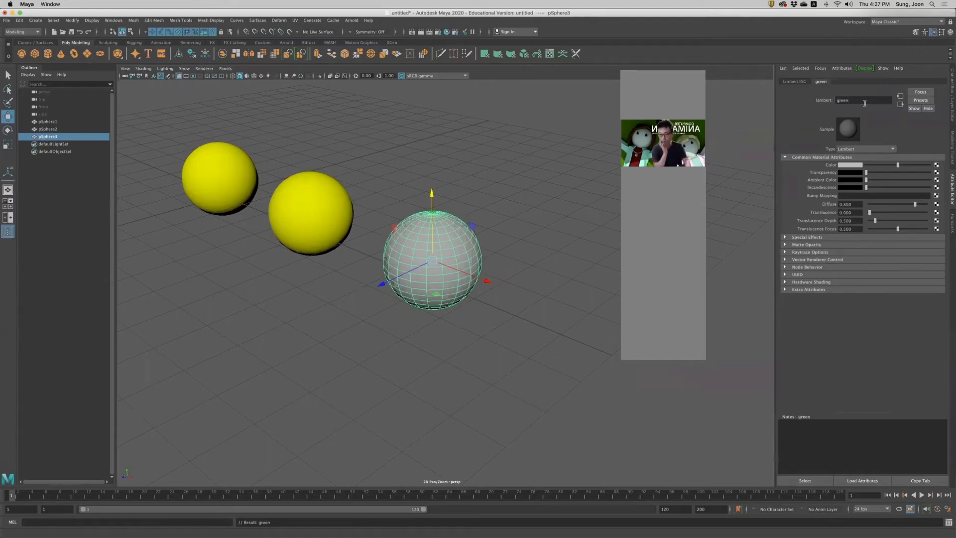
Open the Hypershade to check for the green material among the materials, and close it again.
{"action": "left_click", "coordinate": [446, 32]}
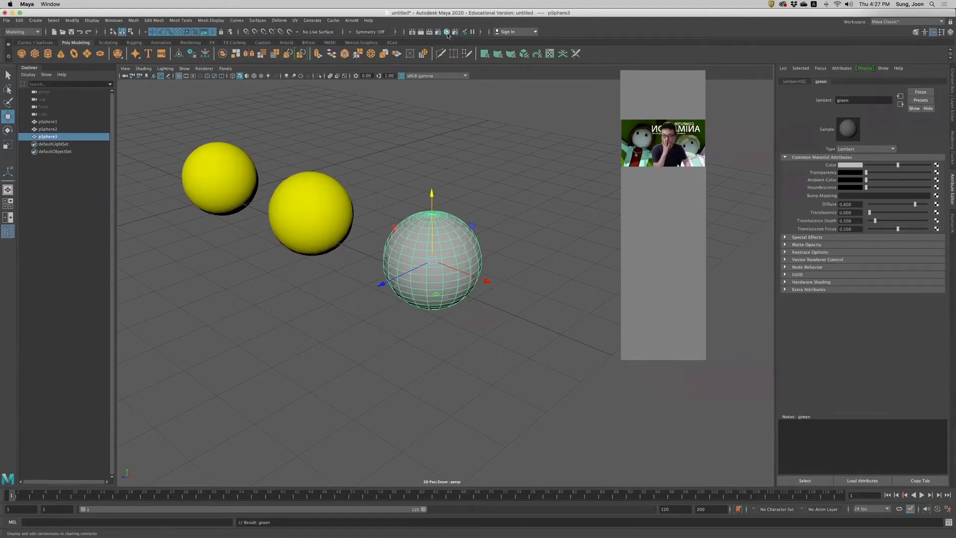
{"action": "left_click_drag", "start_coordinate": [420, 166], "coordinate": [296, 108]}
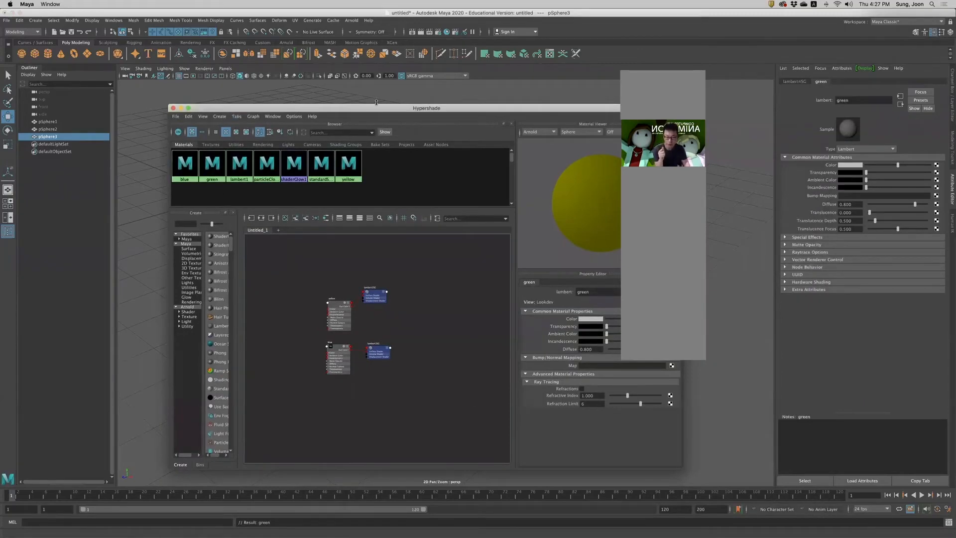
{"action": "left_click_drag", "start_coordinate": [424, 112], "coordinate": [441, 108]}
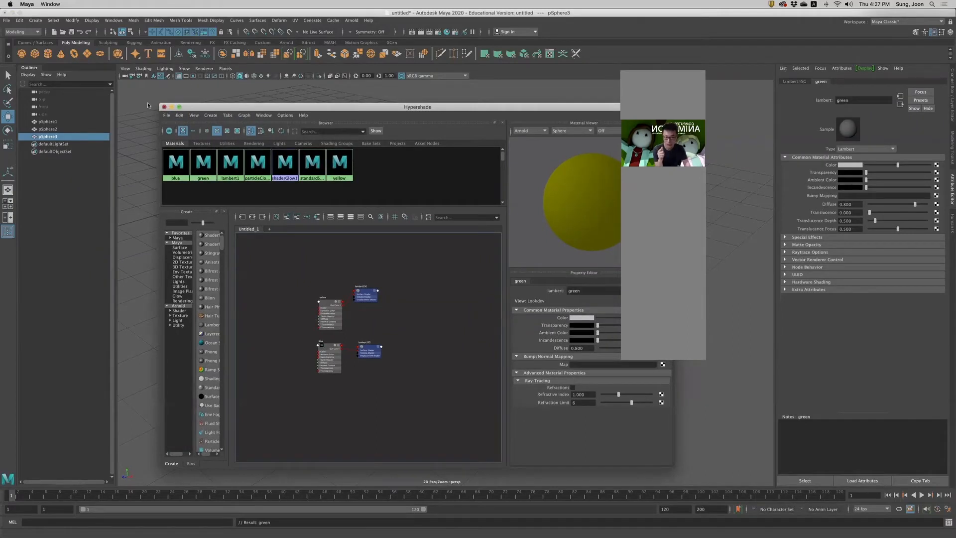
{"action": "left_click", "coordinate": [163, 107]}
Set the color of the third sphere's green material to pure green.
{"action": "left_click", "coordinate": [438, 242]}
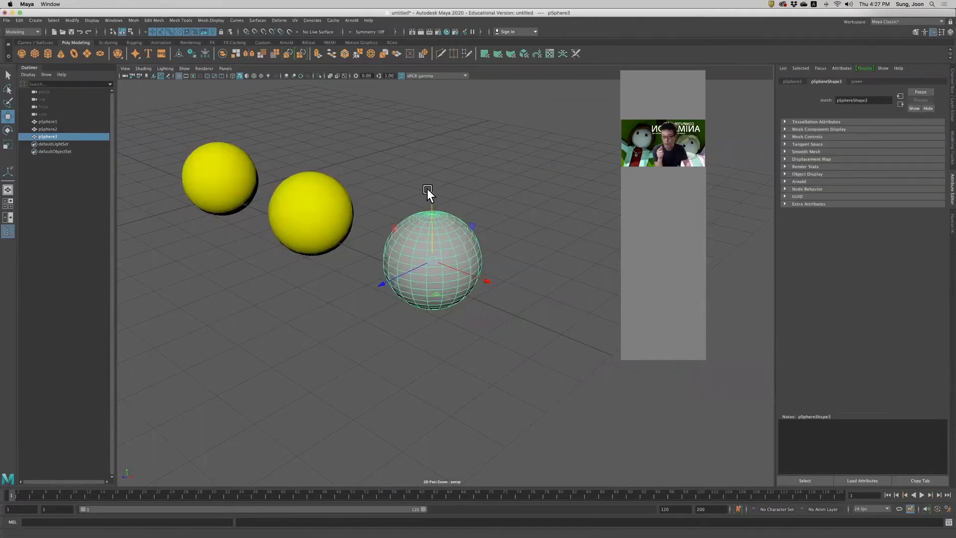
{"action": "left_click", "coordinate": [857, 81]}
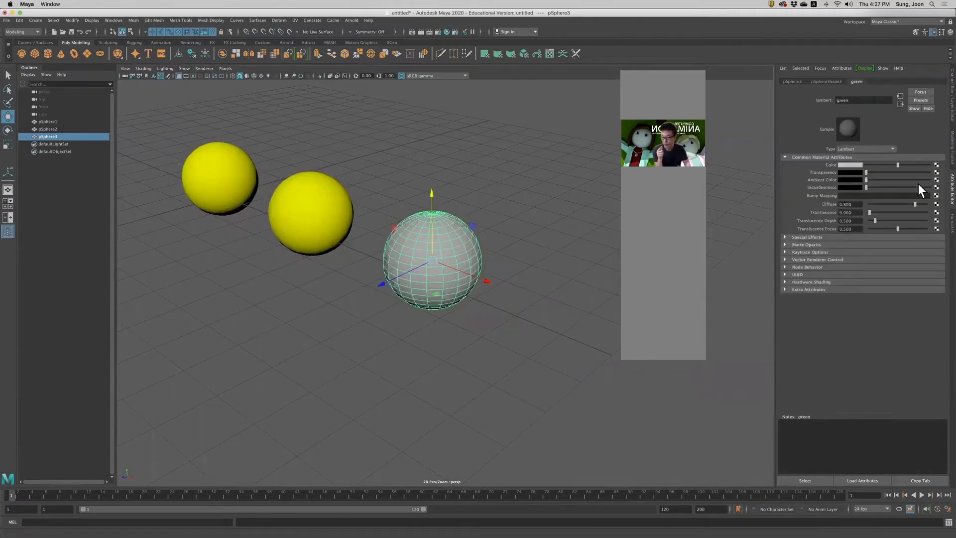
{"action": "left_click", "coordinate": [847, 165]}
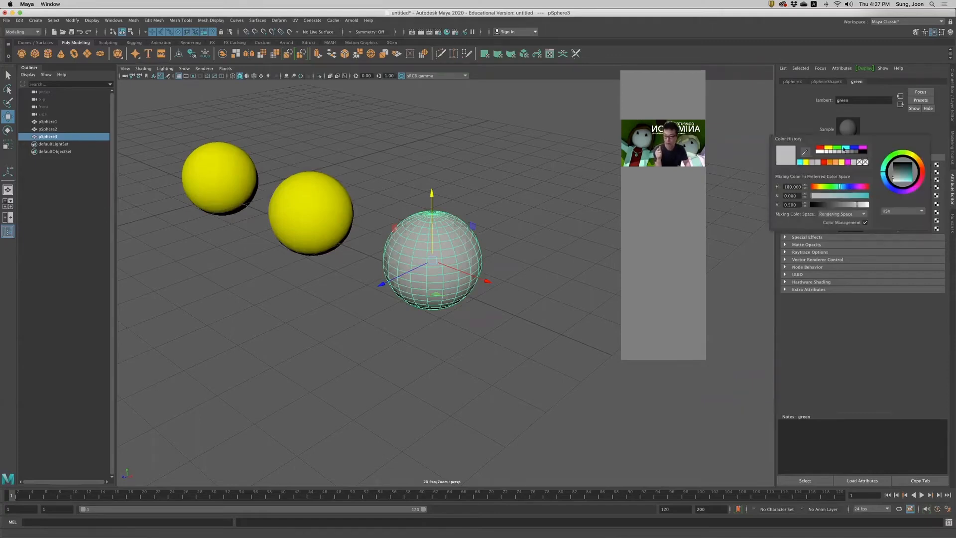
{"action": "left_click", "coordinate": [837, 147]}
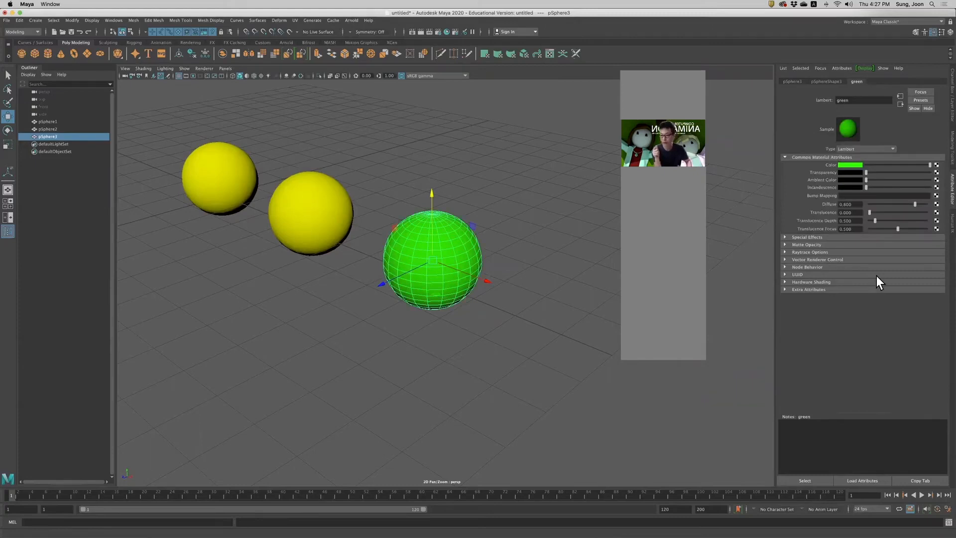
Assign the existing blue material to the middle sphere.
{"action": "left_click", "coordinate": [228, 168]}
{"action": "left_click", "coordinate": [321, 199]}
{"action": "right_click_drag", "start_coordinate": [322, 197], "coordinate": [368, 403]}
Select each of the three spheres in turn and compare their yellow, blue and green materials, then clear the selection.
{"action": "left_click_drag", "start_coordinate": [315, 366], "coordinate": [414, 361], "text": "alt"}
{"action": "left_click", "coordinate": [300, 175]}
{"action": "left_click", "coordinate": [418, 236]}
{"action": "left_click", "coordinate": [566, 303]}
{"action": "left_click_drag", "start_coordinate": [568, 303], "coordinate": [407, 324], "text": "alt"}
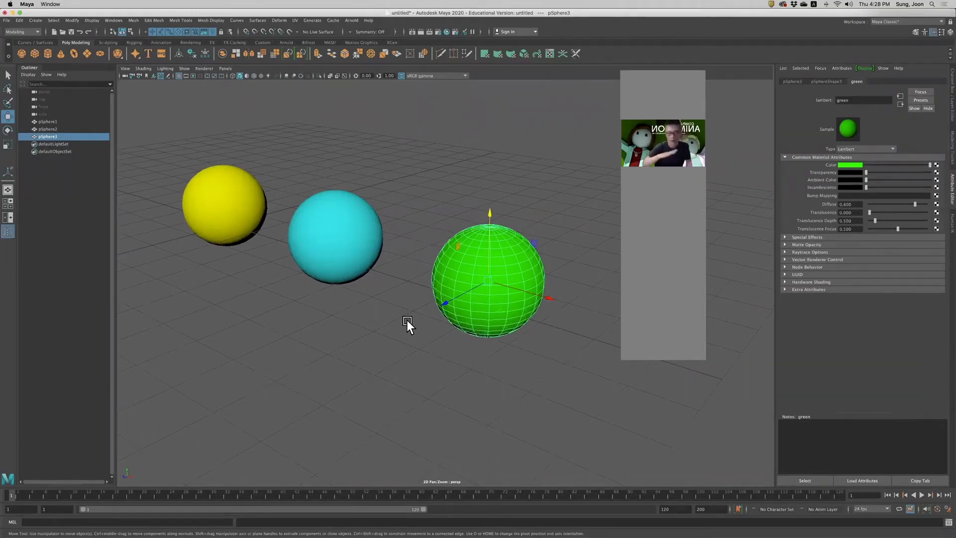
{"action": "scroll", "coordinate": [431, 327], "scroll_direction": "up", "scroll_amount": 2}
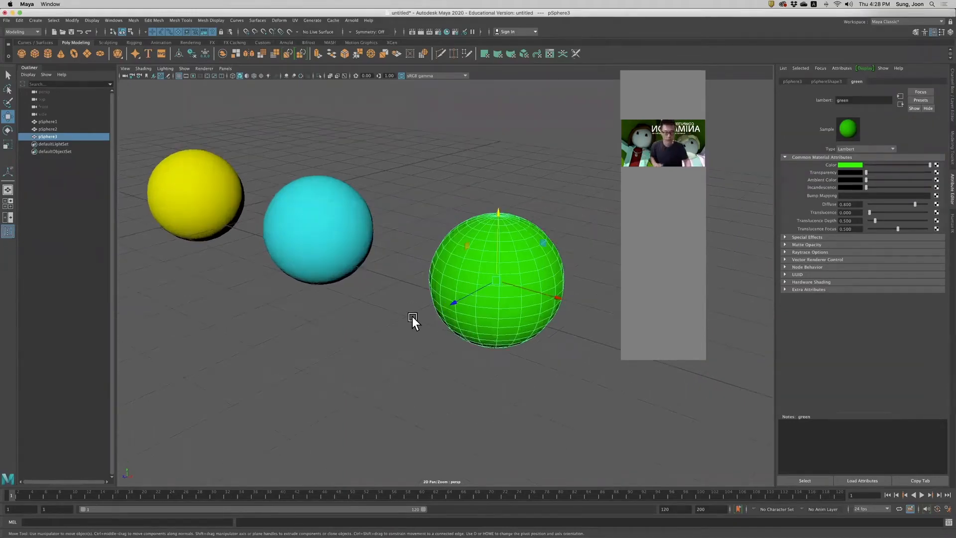
{"action": "left_click", "coordinate": [214, 199]}
{"action": "left_click", "coordinate": [331, 241]}
{"action": "left_click", "coordinate": [509, 274]}
{"action": "scroll", "coordinate": [506, 276], "scroll_direction": "up", "scroll_amount": 1}
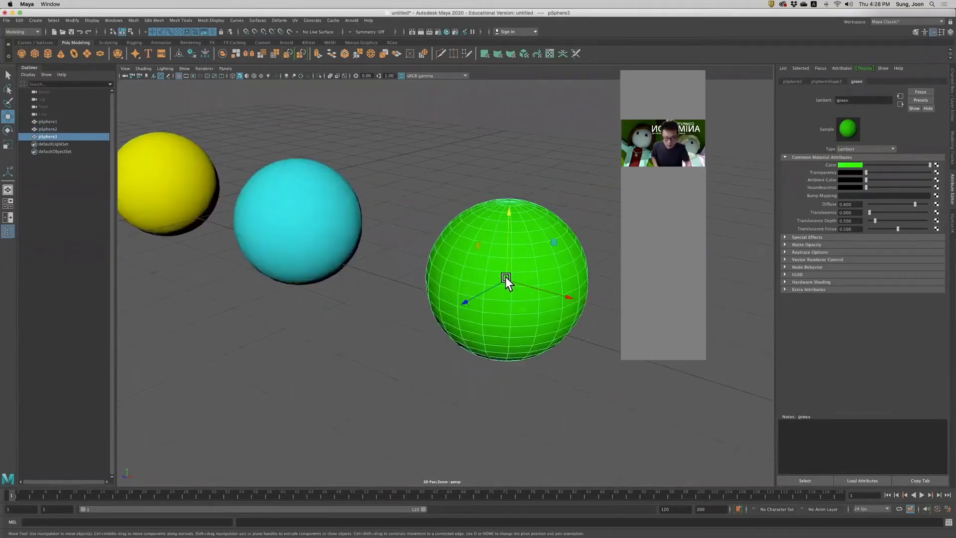
{"action": "scroll", "coordinate": [506, 278], "scroll_direction": "up", "scroll_amount": 4}
{"action": "scroll", "coordinate": [506, 278], "scroll_direction": "down", "scroll_amount": 3}
{"action": "scroll", "coordinate": [463, 261], "scroll_direction": "up", "scroll_amount": 5}
{"action": "scroll", "coordinate": [463, 261], "scroll_direction": "down", "scroll_amount": 4}
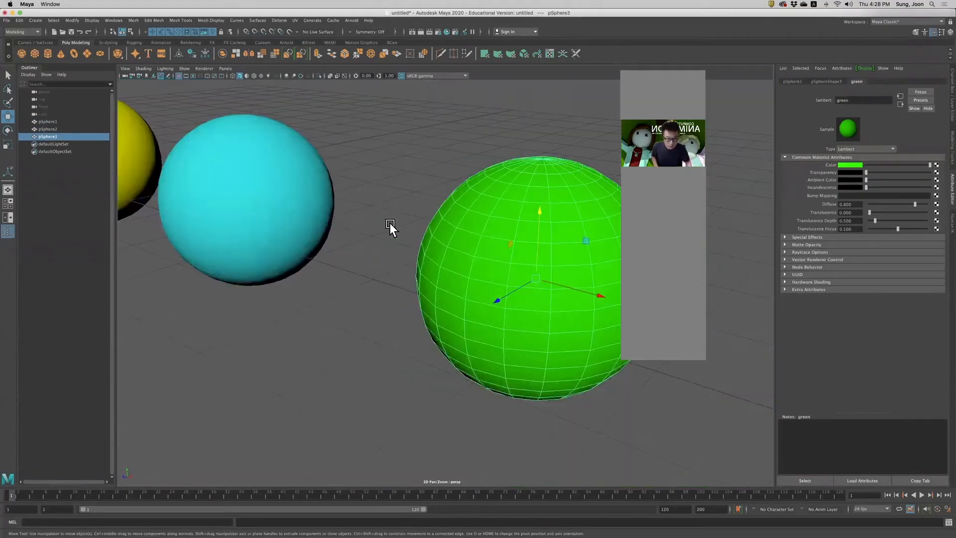
{"action": "left_click", "coordinate": [265, 210]}
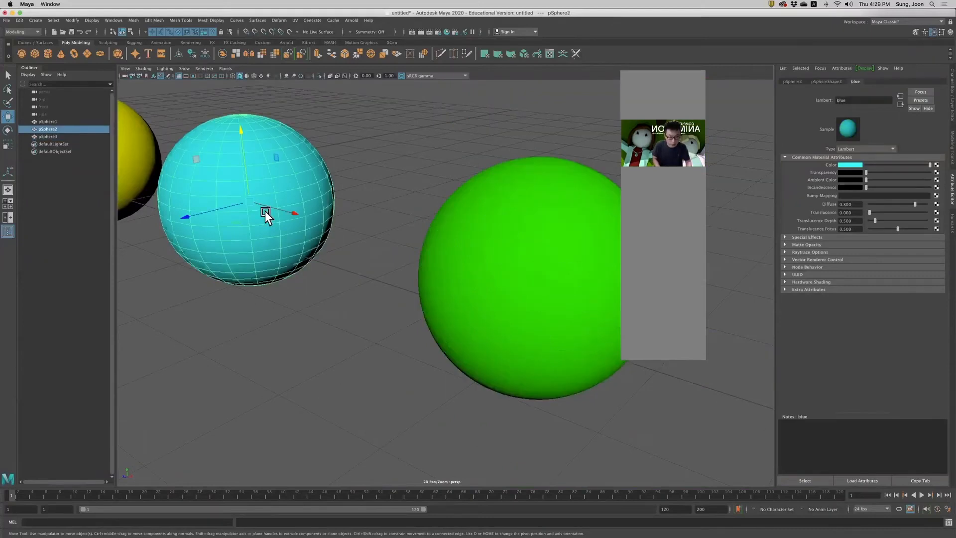
{"action": "left_click", "coordinate": [132, 138]}
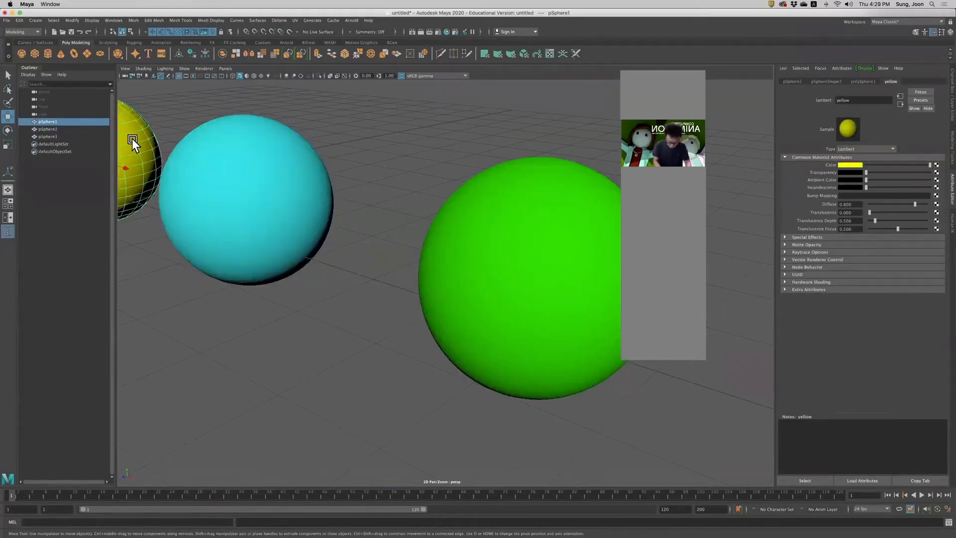
{"action": "middle_click_drag", "start_coordinate": [227, 220], "coordinate": [380, 262], "text": "alt"}
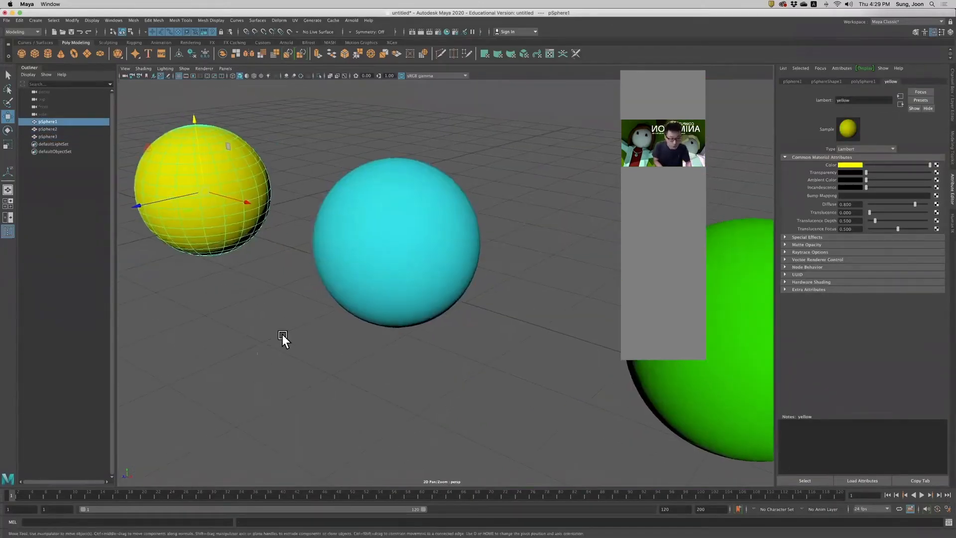
{"action": "left_click", "coordinate": [282, 333]}
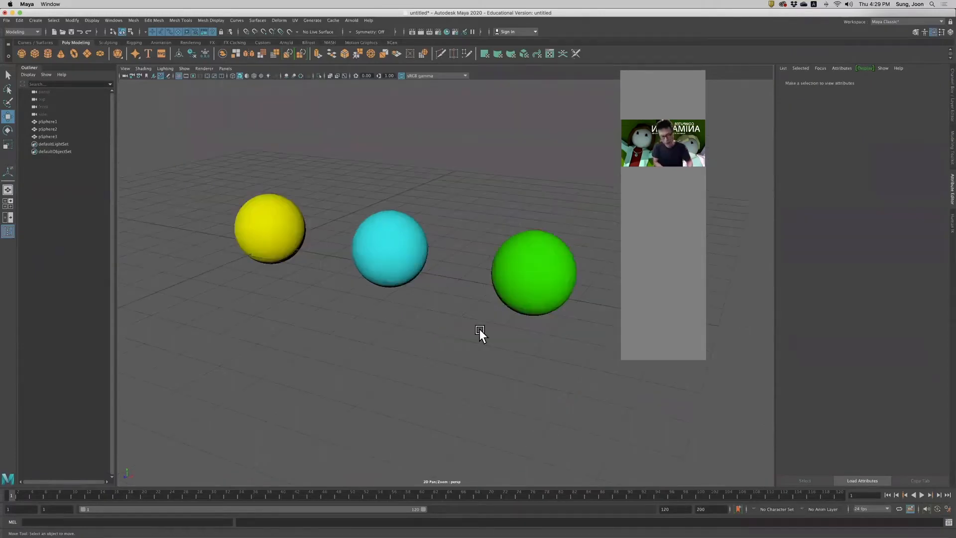
Duplicate the green sphere and move the copy away to extend the row to four spheres.
{"action": "middle_click_drag", "start_coordinate": [479, 330], "coordinate": [422, 319], "text": "alt"}
{"action": "left_click_drag", "start_coordinate": [422, 320], "coordinate": [423, 321], "text": "alt"}
{"action": "scroll", "coordinate": [423, 320], "scroll_direction": "up", "scroll_amount": 5}
{"action": "scroll", "coordinate": [423, 321], "scroll_direction": "up", "scroll_amount": 5}
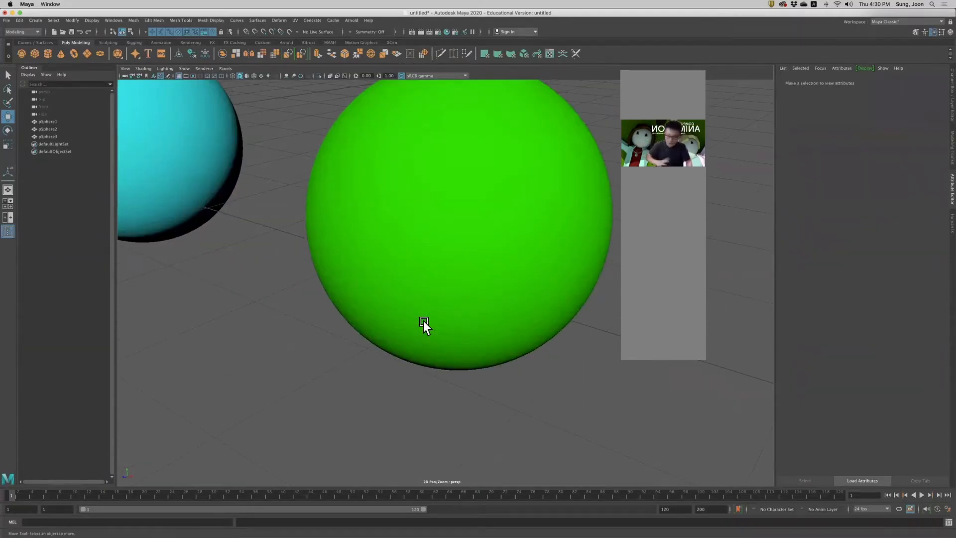
{"action": "scroll", "coordinate": [425, 322], "scroll_direction": "down", "scroll_amount": 5}
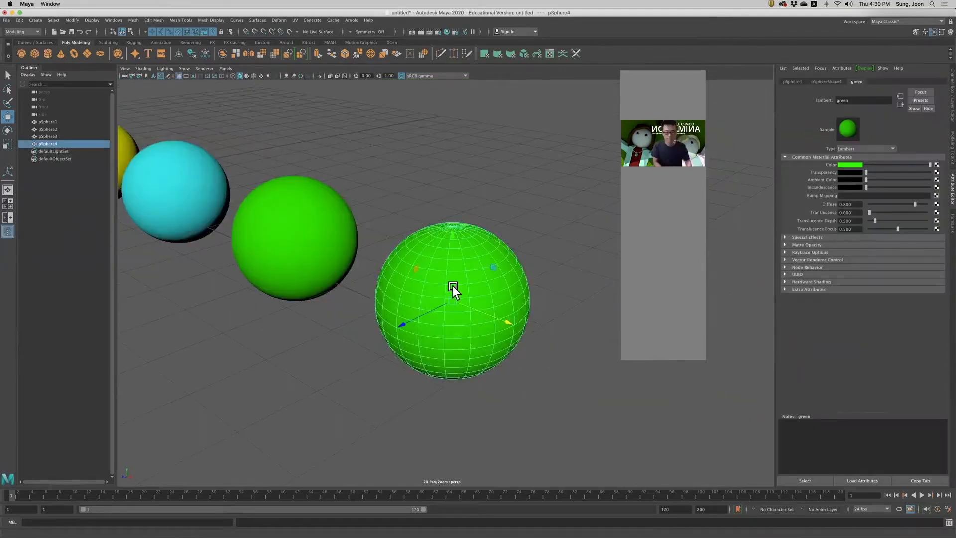
Assign a new Phong E material to the fourth sphere and change the material's type to Lambert.
{"action": "right_click_drag", "start_coordinate": [453, 286], "coordinate": [433, 439]}
{"action": "left_click_drag", "start_coordinate": [528, 184], "coordinate": [556, 204]}
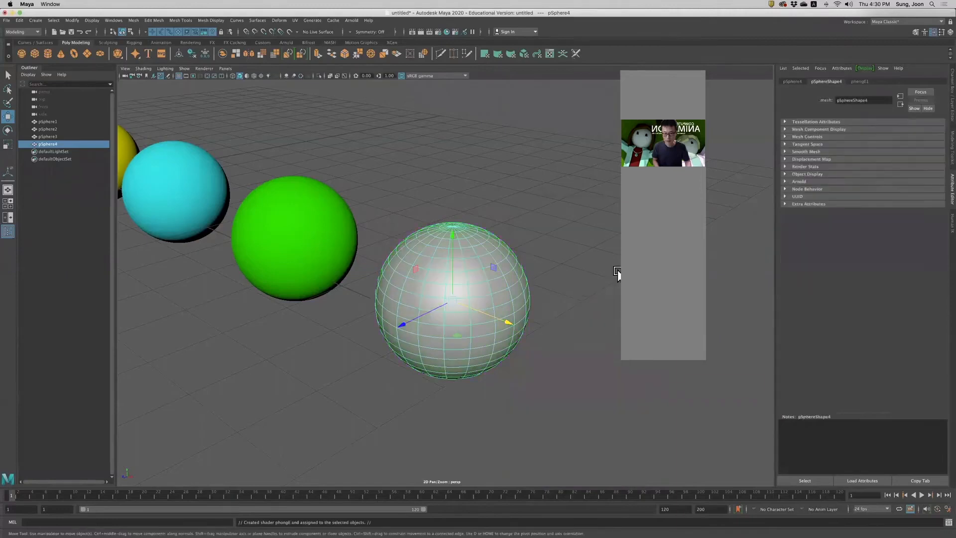
{"action": "left_click", "coordinate": [582, 306]}
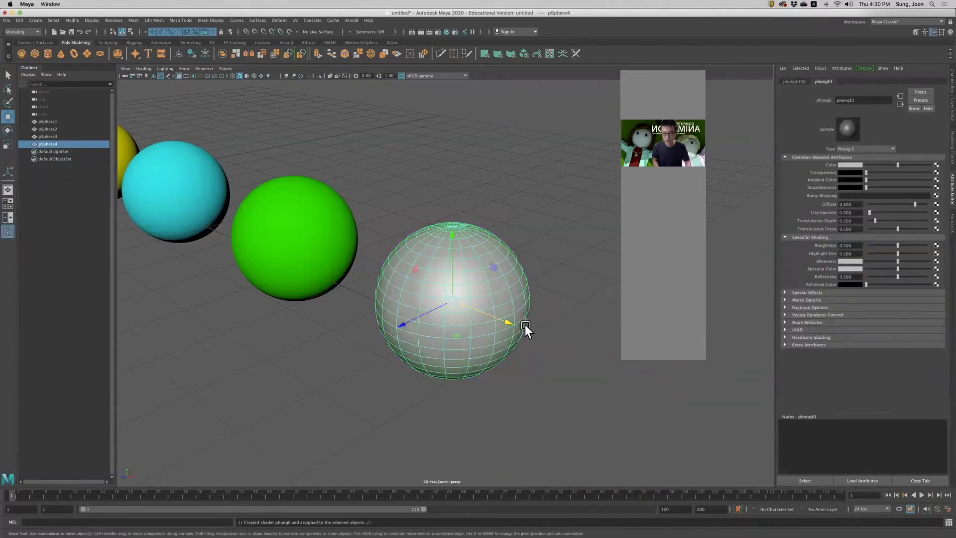
{"action": "left_click", "coordinate": [877, 150]}
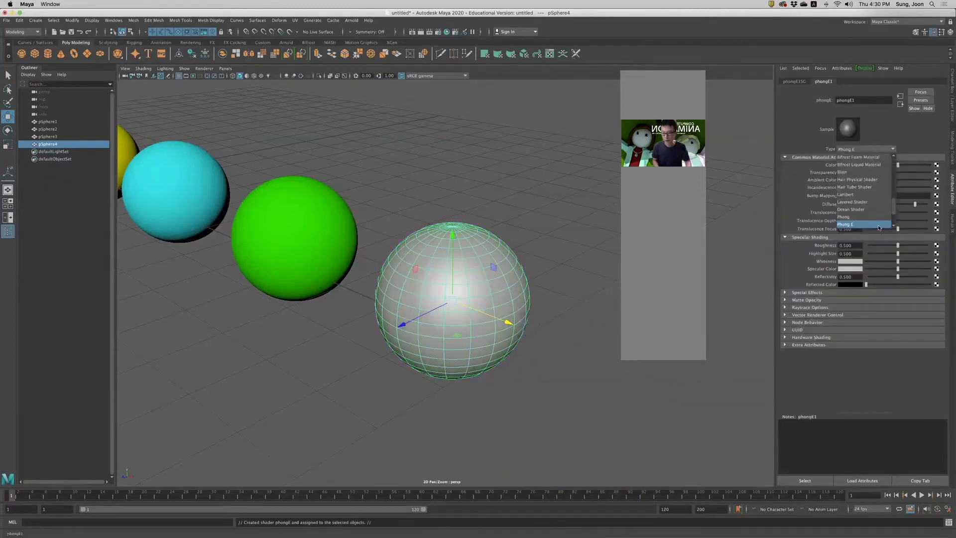
{"action": "left_click", "coordinate": [847, 194]}
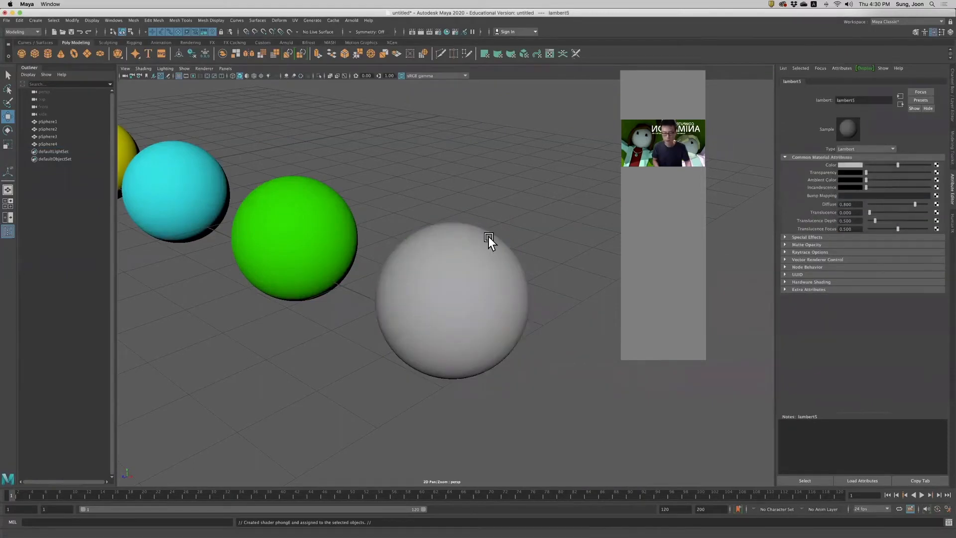
Rename the fourth sphere's new Lambert material to orange.
{"action": "left_click", "coordinate": [453, 273]}
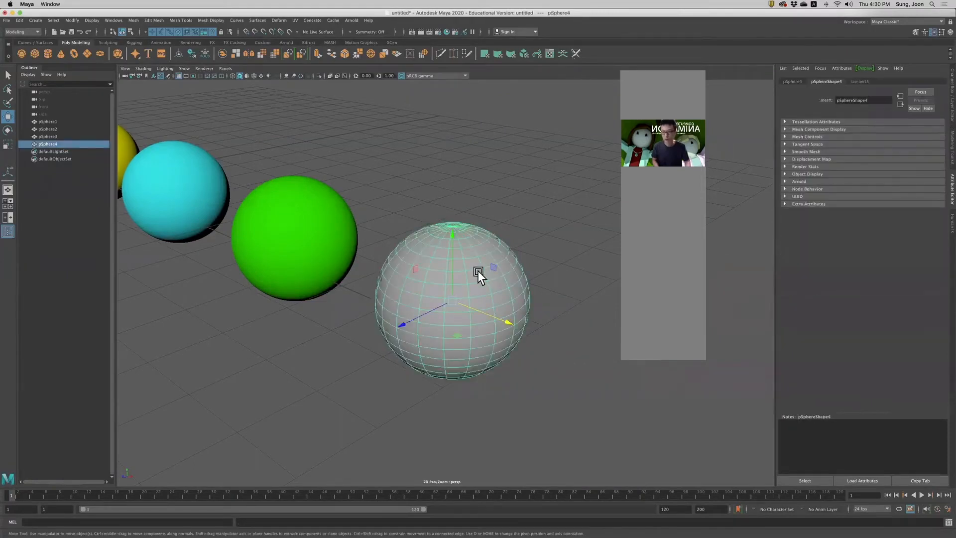
{"action": "left_click", "coordinate": [864, 81]}
{"action": "double_click", "coordinate": [849, 100]}
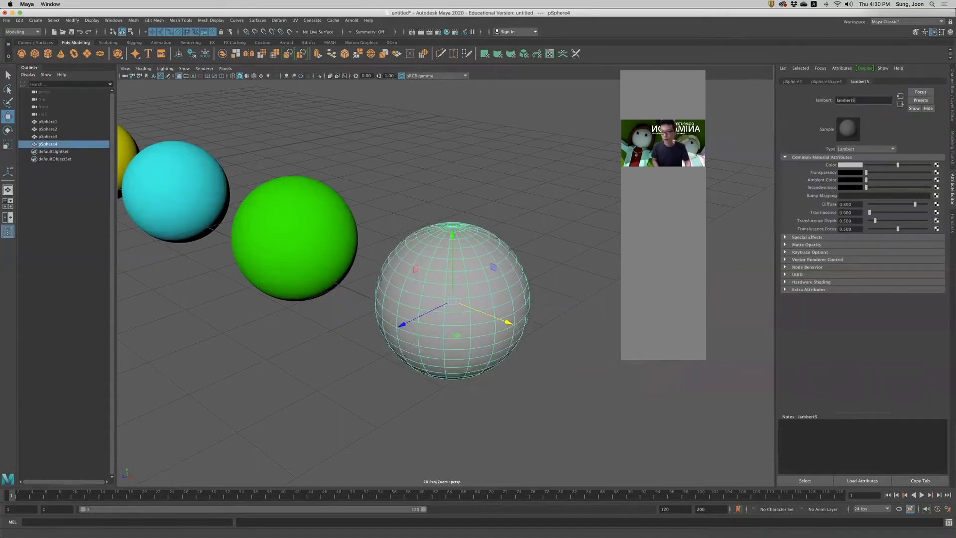
{"action": "type", "text": "orange"}
{"action": "key", "text": "Return"}
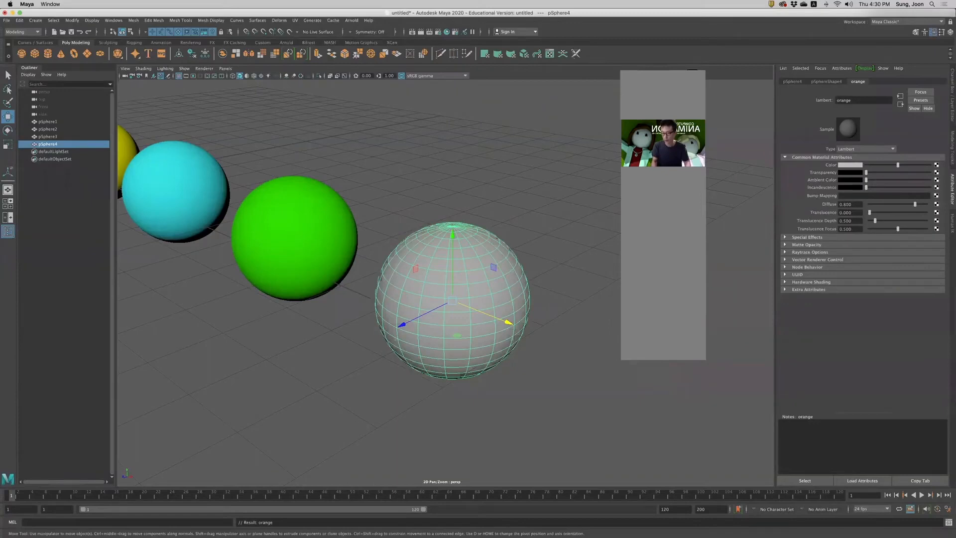
Give the orange material an orange color and shift its hue slightly toward yellow.
{"action": "left_click", "coordinate": [447, 33]}
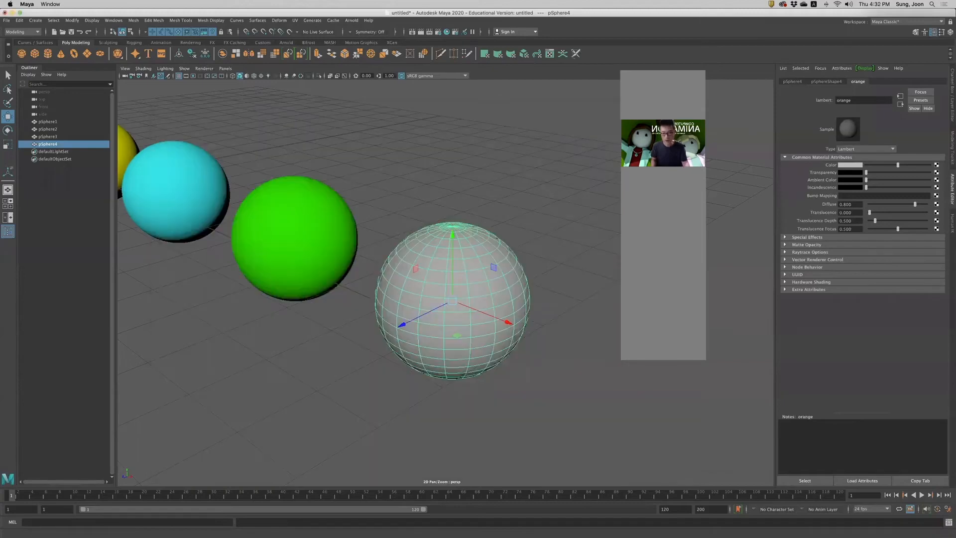
{"action": "left_click", "coordinate": [850, 165]}
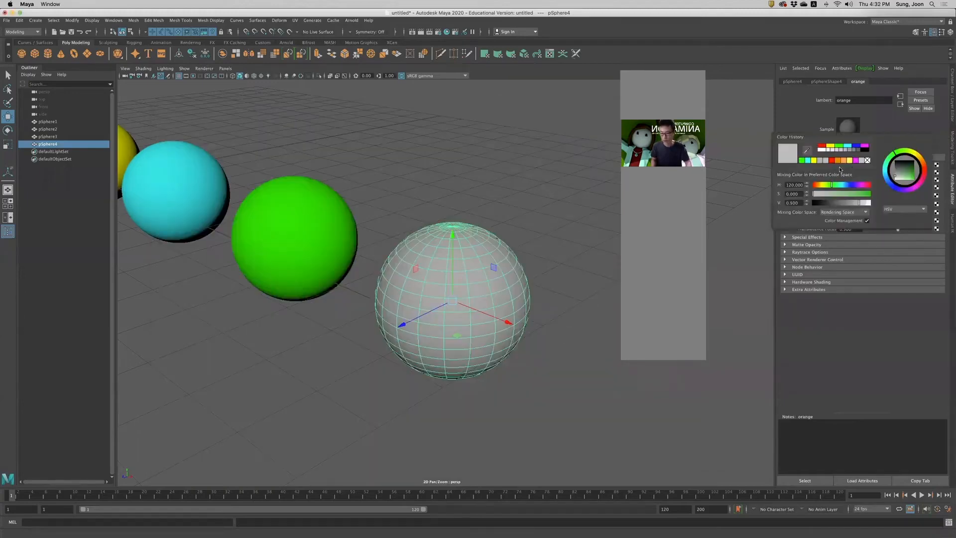
{"action": "left_click", "coordinate": [843, 161]}
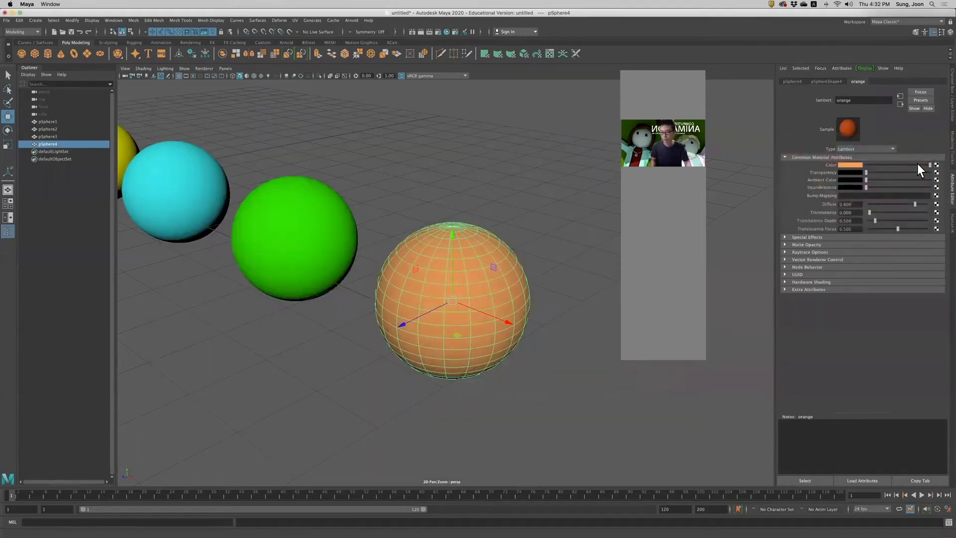
{"action": "left_click", "coordinate": [850, 165]}
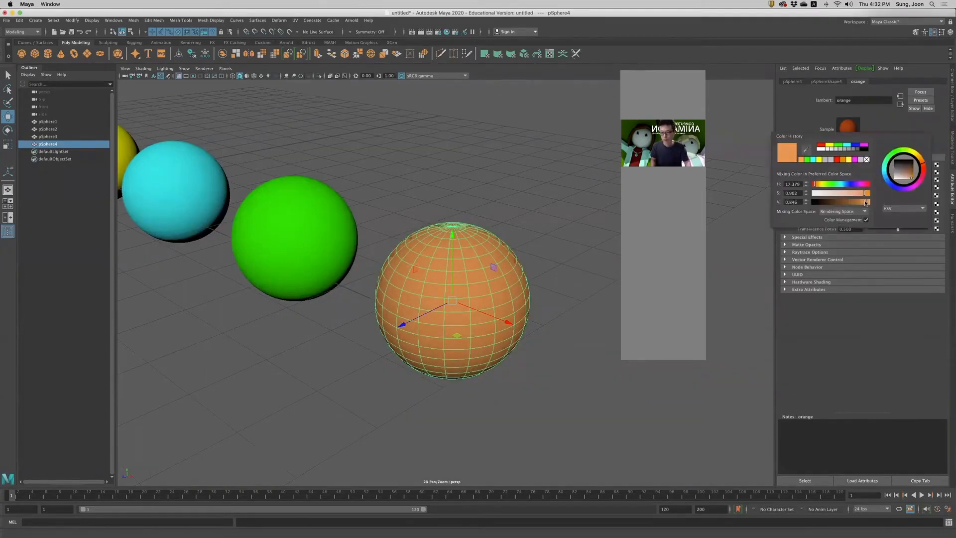
{"action": "left_click_drag", "start_coordinate": [821, 187], "coordinate": [819, 186]}
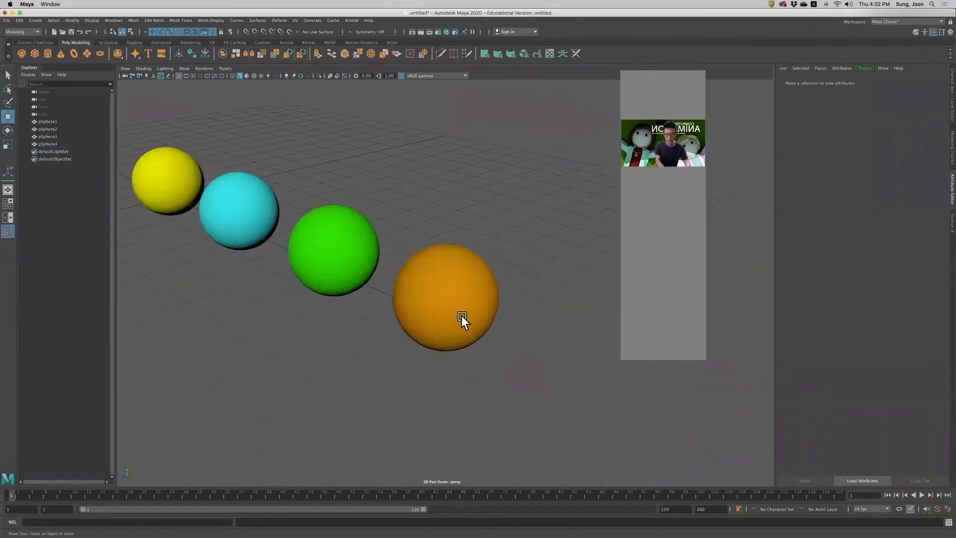
Examine the fourth sphere's orange material close up and alongside the other colored spheres.
{"action": "right_click_drag", "start_coordinate": [462, 316], "coordinate": [497, 337], "text": "alt"}
{"action": "left_click_drag", "start_coordinate": [496, 337], "coordinate": [505, 345], "text": "alt"}
{"action": "right_click_drag", "start_coordinate": [523, 343], "coordinate": [488, 343], "text": "alt"}
{"action": "left_click", "coordinate": [488, 342]}
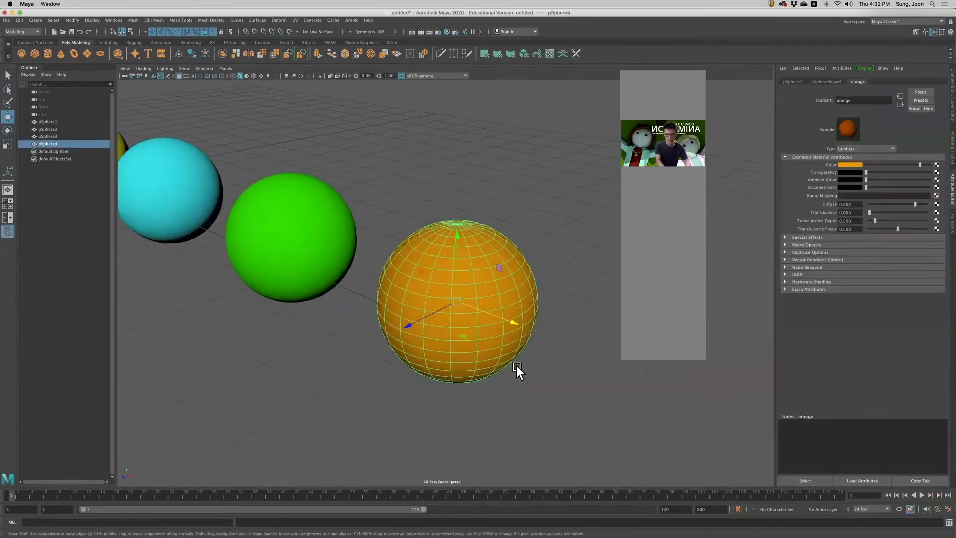
{"action": "left_click", "coordinate": [575, 368]}
{"action": "left_click_drag", "start_coordinate": [575, 367], "coordinate": [510, 372], "text": "alt"}
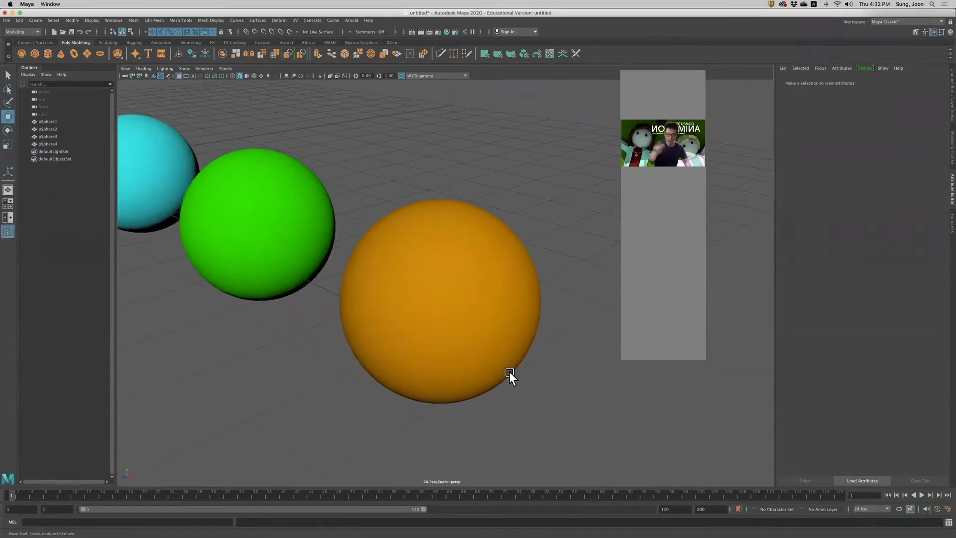
{"action": "scroll", "coordinate": [513, 389], "scroll_direction": "down", "scroll_amount": 4}
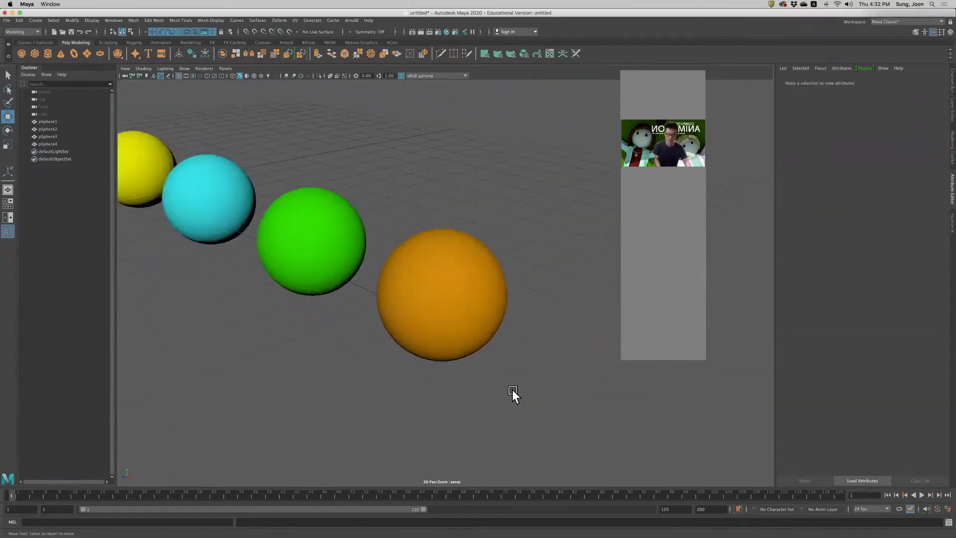
{"action": "scroll", "coordinate": [512, 389], "scroll_direction": "up", "scroll_amount": 6}
{"action": "scroll", "coordinate": [512, 385], "scroll_direction": "down", "scroll_amount": 2}
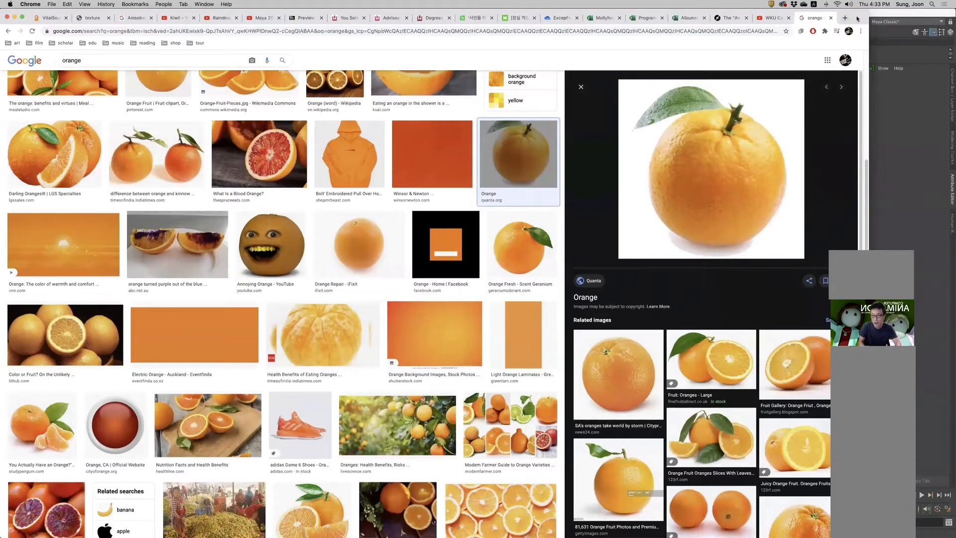
Switch to Chrome, enlarge the News24 photo of an orange as a surface reference, and return to Maya.
{"action": "left_click_drag", "start_coordinate": [857, 18], "coordinate": [837, 19]}
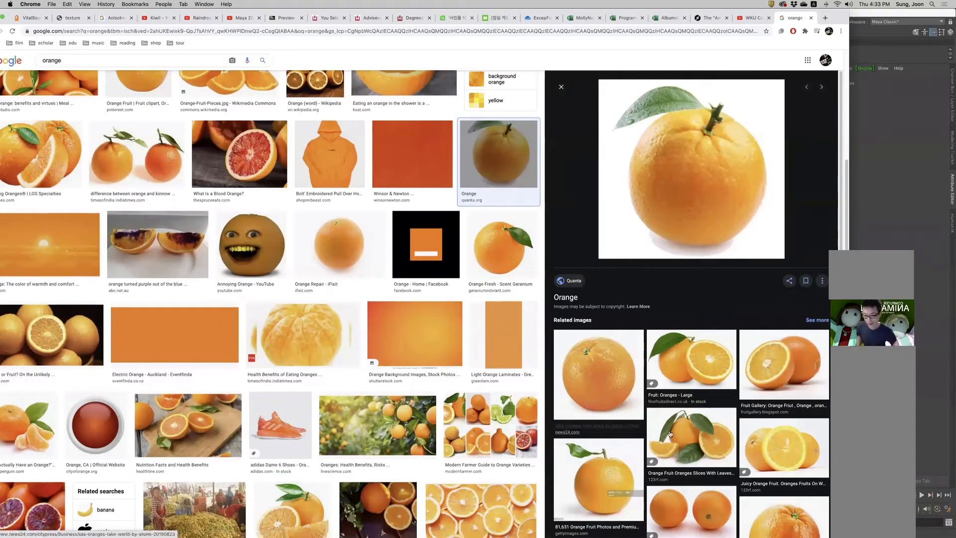
{"action": "left_click", "coordinate": [599, 374]}
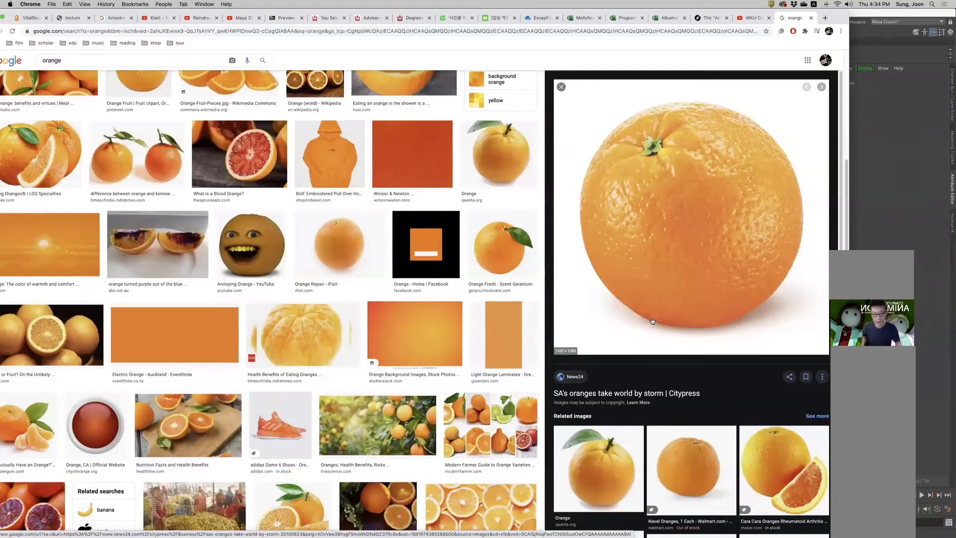
{"action": "key", "text": "super+Tab"}
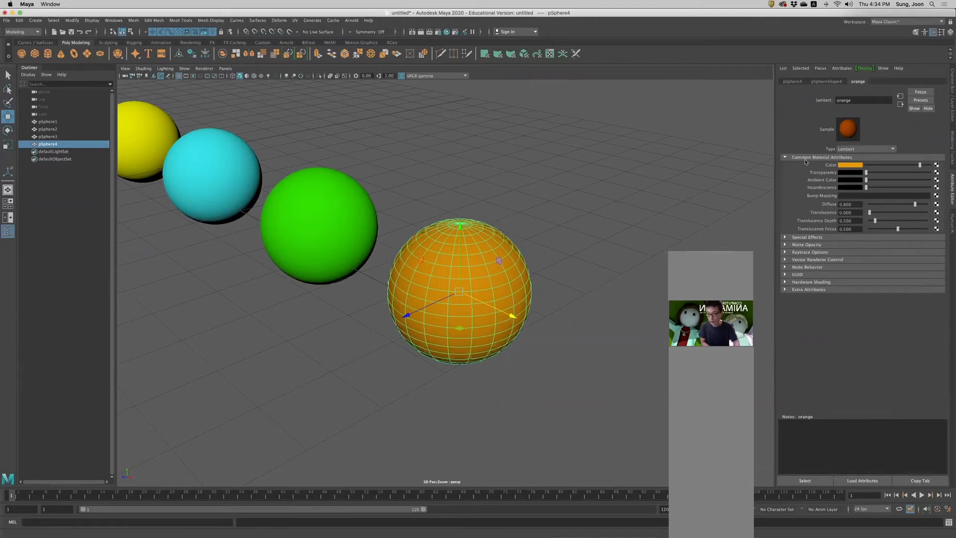
Raise the Transparency of the orange material high enough to make the fourth sphere mostly see-through.
{"action": "left_click_drag", "start_coordinate": [867, 172], "coordinate": [916, 175]}
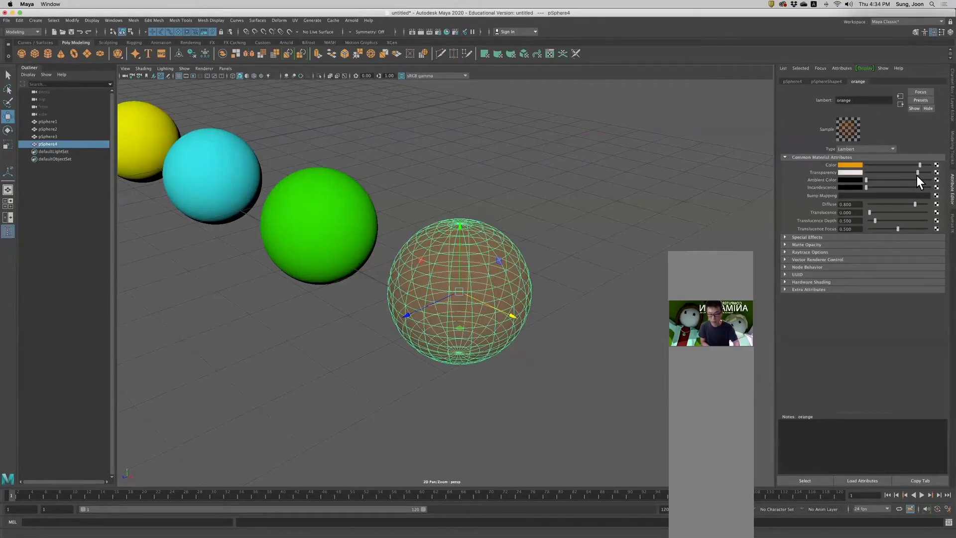
{"action": "left_click", "coordinate": [549, 256]}
{"action": "left_click", "coordinate": [479, 269]}
{"action": "mouse_move", "coordinate": [917, 172]}
{"action": "left_mouse_down"}
{"action": "mouse_move", "coordinate": [898, 173]}
{"action": "mouse_move", "coordinate": [910, 173]}
{"action": "left_mouse_up"}
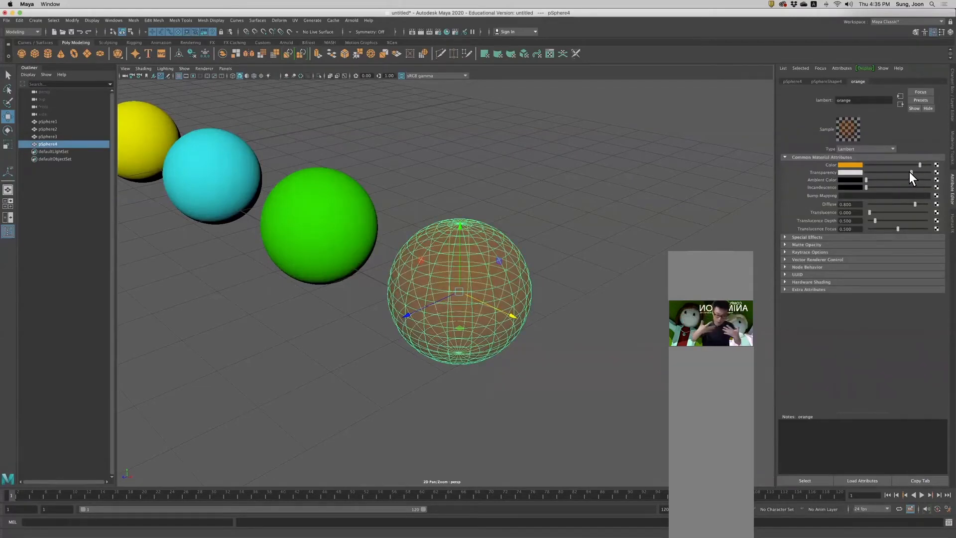
Reduce the orange material's Transparency to a medium level and inspect the semi-transparent fourth sphere against the green one.
{"action": "left_click_drag", "start_coordinate": [916, 174], "coordinate": [896, 173]}
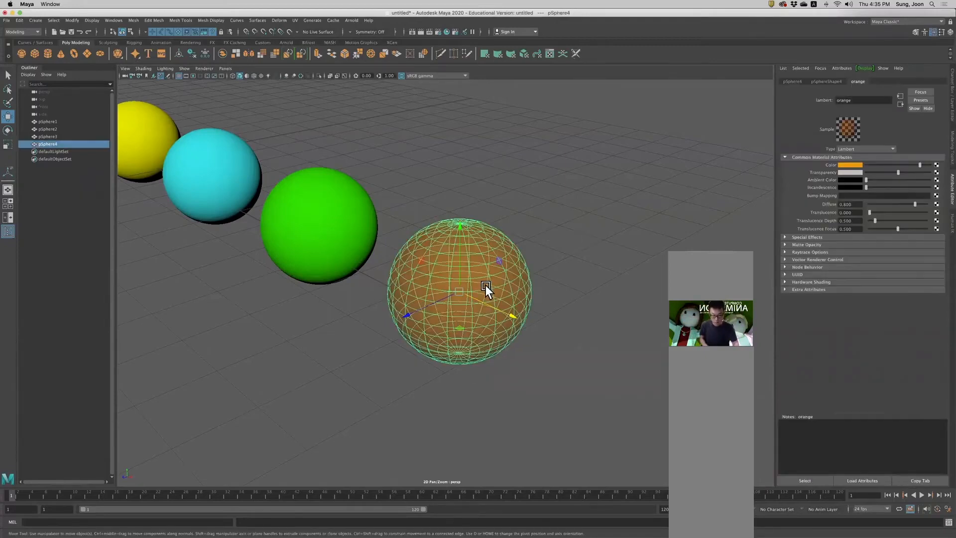
{"action": "left_click_drag", "start_coordinate": [511, 282], "coordinate": [492, 294], "text": "alt"}
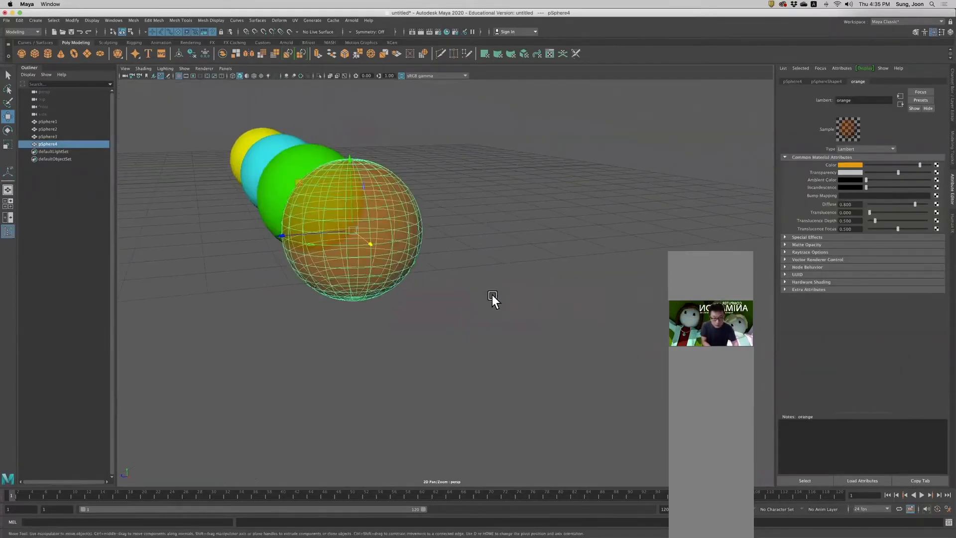
{"action": "scroll", "coordinate": [486, 302], "scroll_direction": "up", "scroll_amount": 5}
{"action": "left_click", "coordinate": [486, 301]}
{"action": "left_click_drag", "start_coordinate": [405, 336], "coordinate": [330, 268], "text": "alt"}
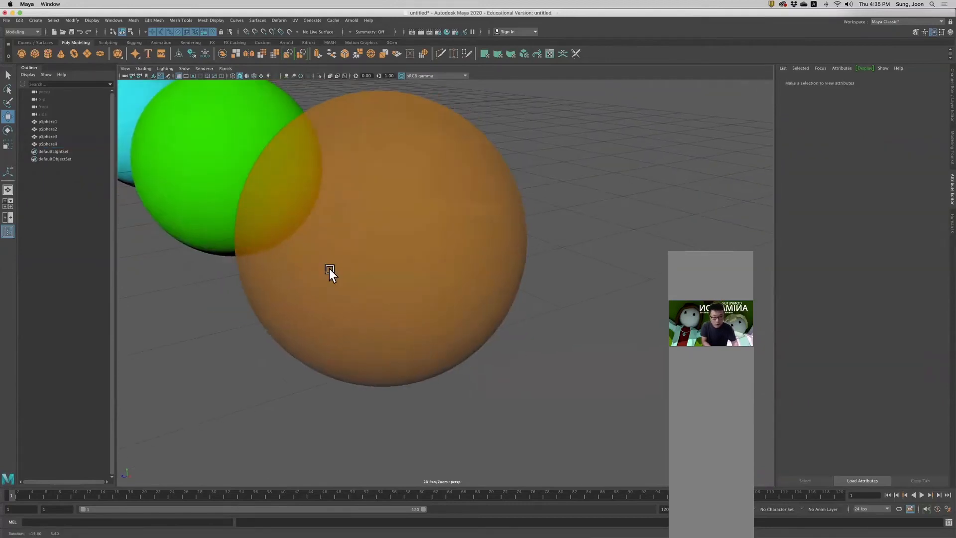
{"action": "scroll", "coordinate": [366, 293], "scroll_direction": "down", "scroll_amount": 3}
{"action": "scroll", "coordinate": [366, 292], "scroll_direction": "down", "scroll_amount": 2}
{"action": "left_click", "coordinate": [456, 305]}
{"action": "scroll", "coordinate": [458, 309], "scroll_direction": "down", "scroll_amount": 2}
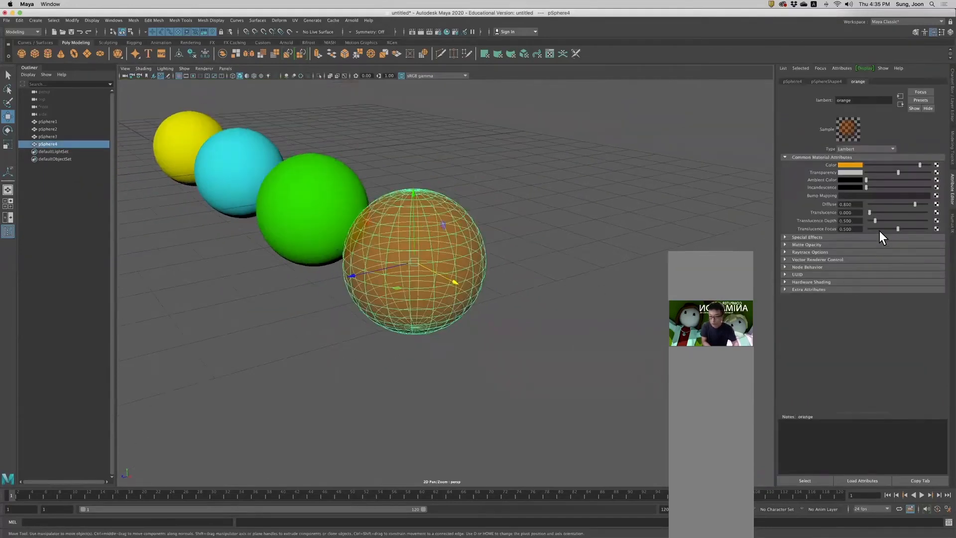
Lower the orange material's Transparency to fully opaque and raise its Ambient Color slightly to dark gray.
{"action": "left_click_drag", "start_coordinate": [899, 172], "coordinate": [820, 171]}
{"action": "left_click", "coordinate": [564, 219]}
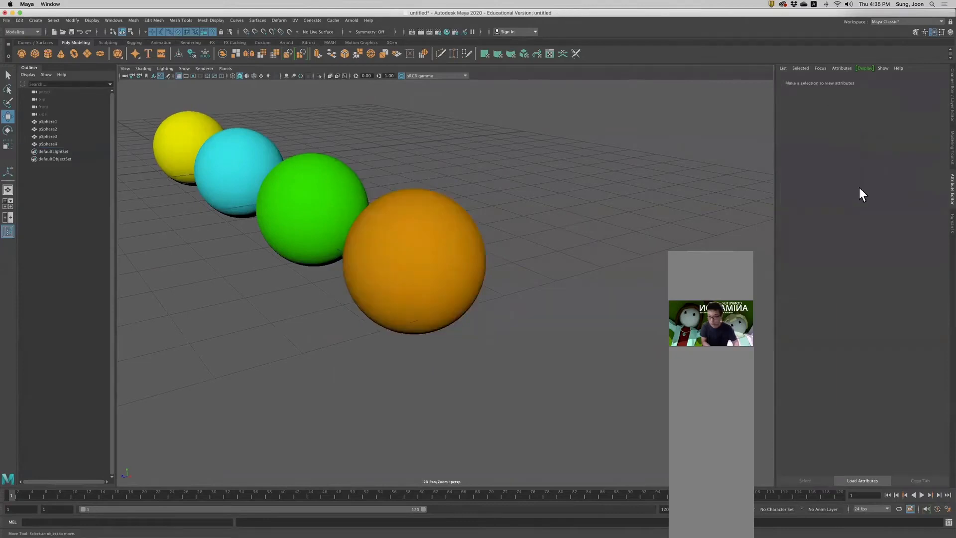
{"action": "left_click", "coordinate": [391, 275]}
{"action": "mouse_move", "coordinate": [875, 179]}
{"action": "left_mouse_down"}
{"action": "mouse_move", "coordinate": [901, 178]}
{"action": "mouse_move", "coordinate": [866, 187]}
{"action": "left_mouse_up"}
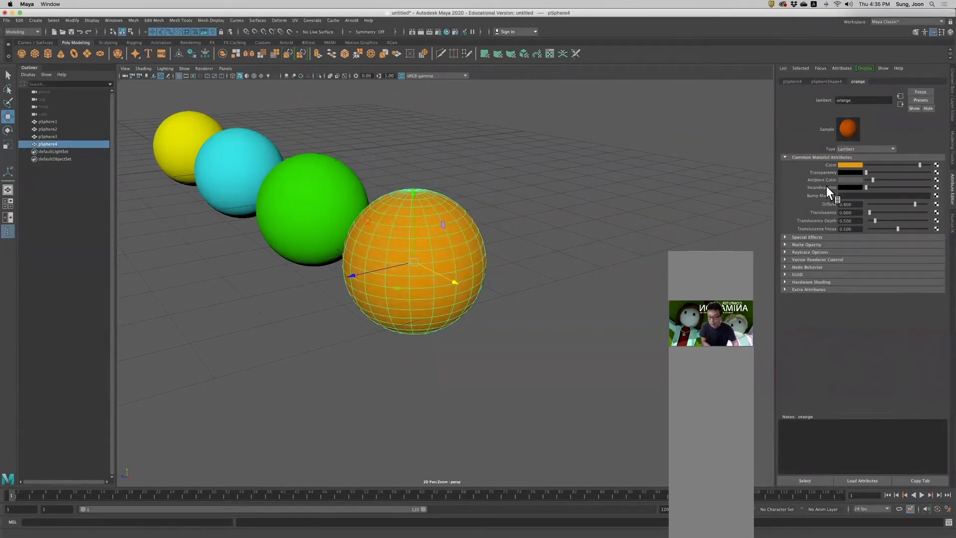
Set the orange material's Diffuse to 0.623, Translucence to 0.046, Translucence Depth to 0.662 and Translucence Focus to 0.126.
{"action": "left_click_drag", "start_coordinate": [913, 205], "coordinate": [903, 204]}
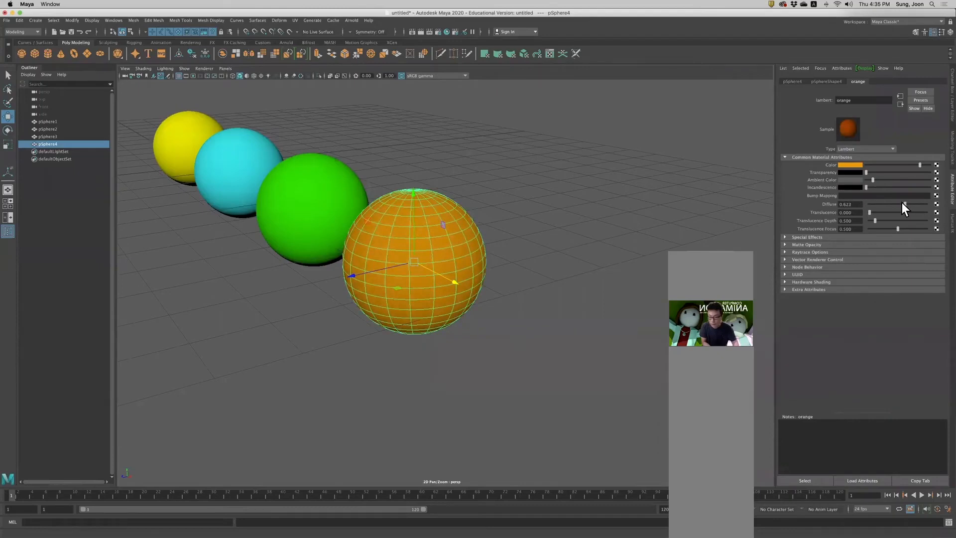
{"action": "left_click", "coordinate": [875, 212]}
{"action": "left_click_drag", "start_coordinate": [875, 212], "coordinate": [872, 213]}
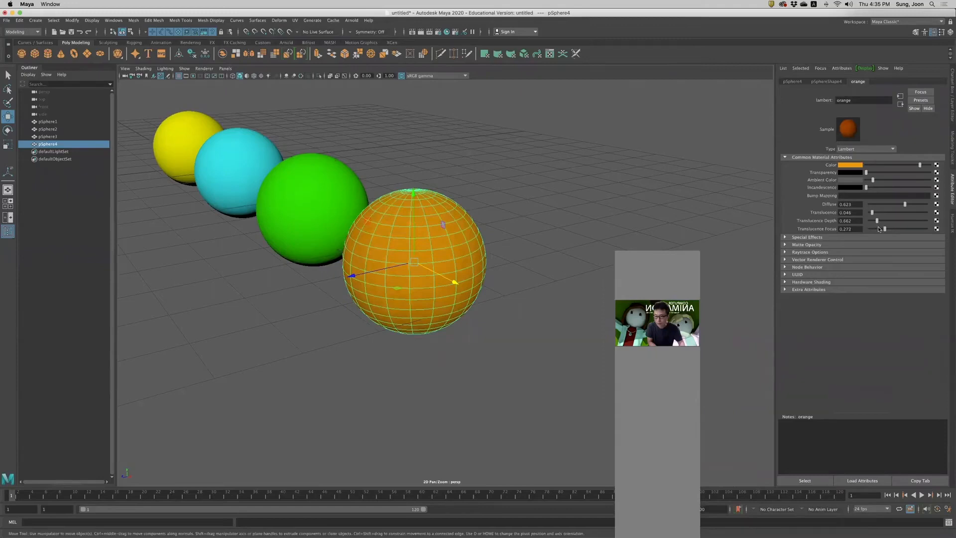
{"action": "left_click", "coordinate": [874, 229]}
Switch to Chrome to study the skin texture in the orange photo, and return to Maya.
{"action": "scroll", "coordinate": [527, 259], "scroll_direction": "up", "scroll_amount": 2}
{"action": "key", "text": "super+Tab"}
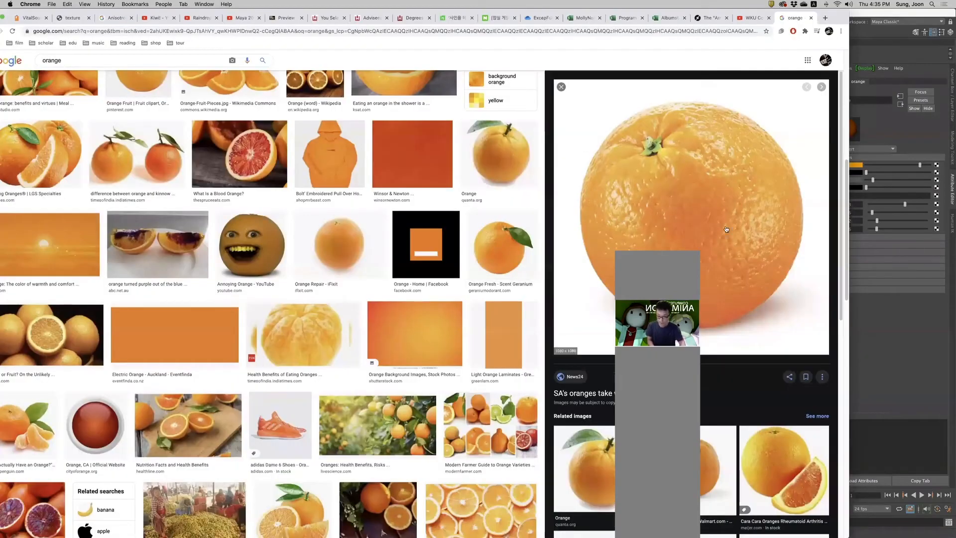
{"action": "key", "text": "super+Tab"}
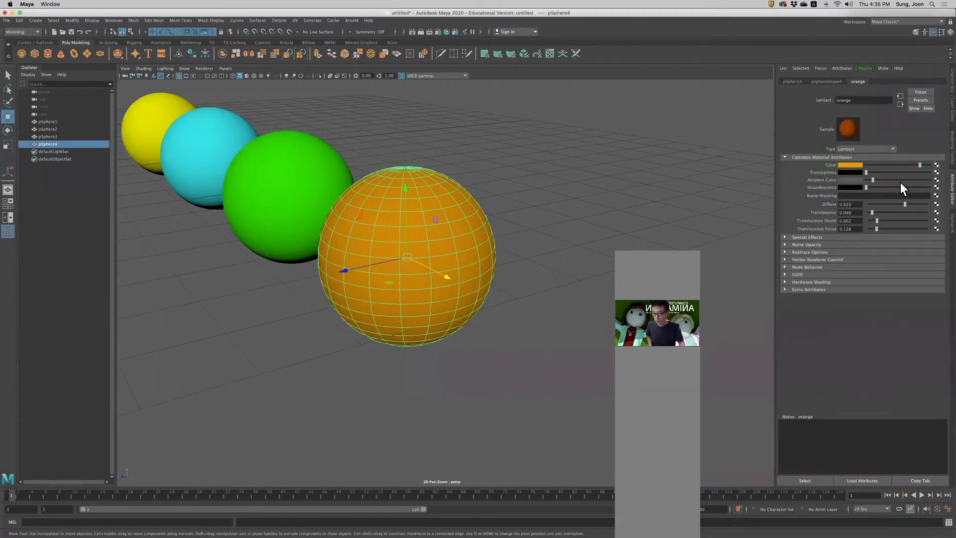
Connect a Noise texture to the Bump Mapping attribute of the orange material.
{"action": "left_click", "coordinate": [936, 195]}
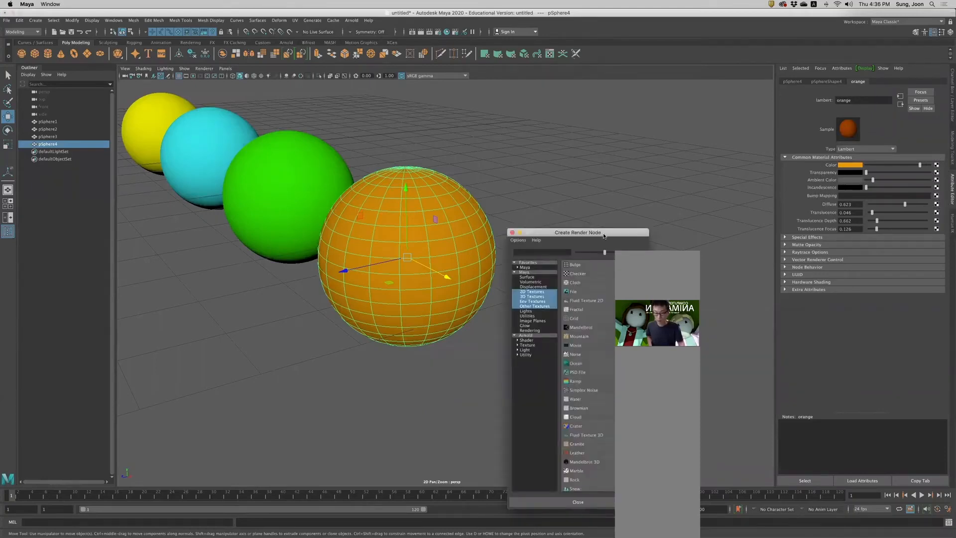
{"action": "left_click_drag", "start_coordinate": [607, 91], "coordinate": [589, 52]}
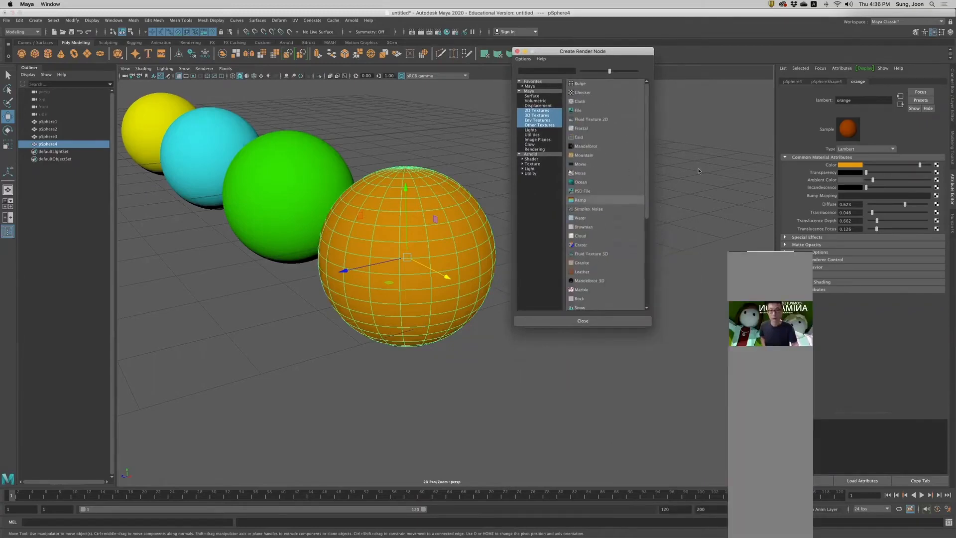
{"action": "left_click_drag", "start_coordinate": [585, 53], "coordinate": [591, 64]}
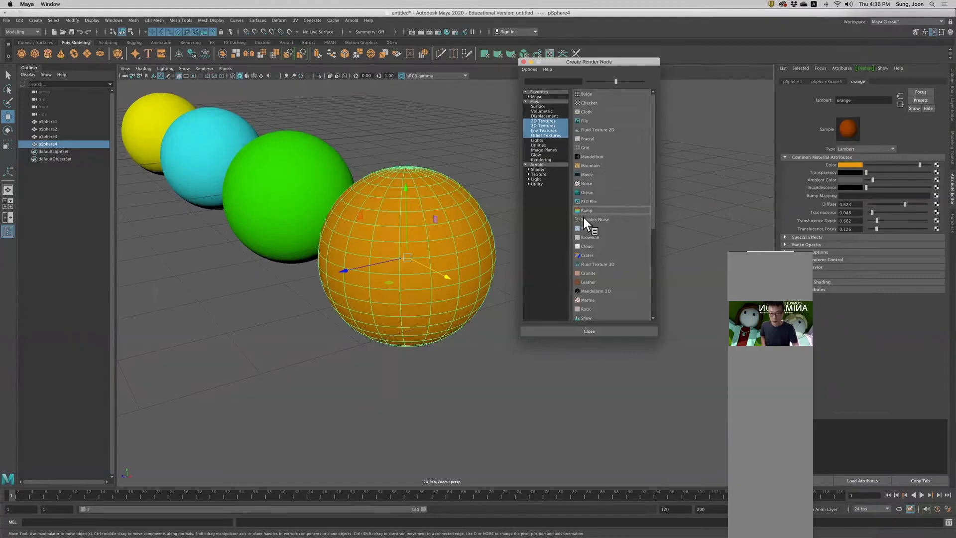
{"action": "left_click", "coordinate": [576, 184]}
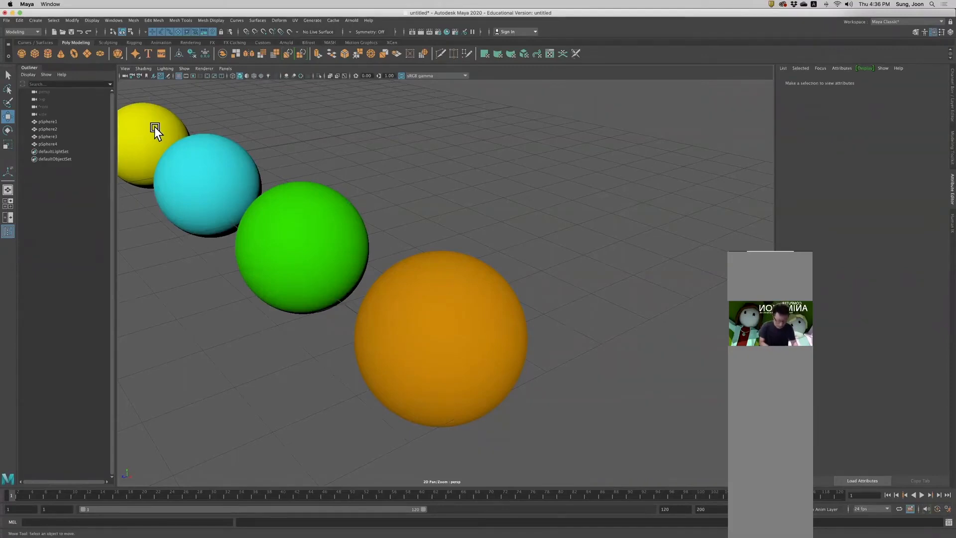
{"action": "middle_click_drag", "start_coordinate": [155, 131], "coordinate": [192, 143], "text": "alt"}
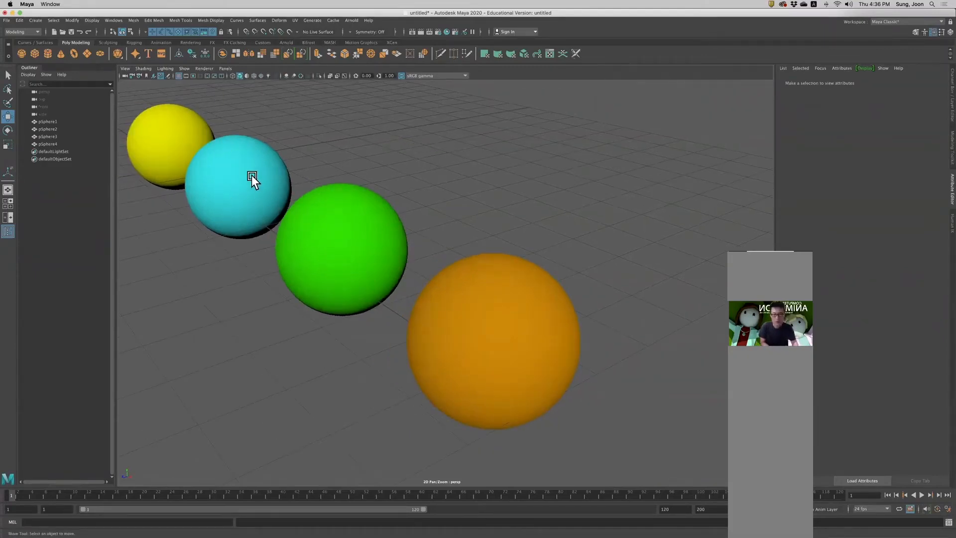
Select the fourth sphere and compare its surface with the orange photo in Chrome before returning to Maya.
{"action": "left_click", "coordinate": [527, 318]}
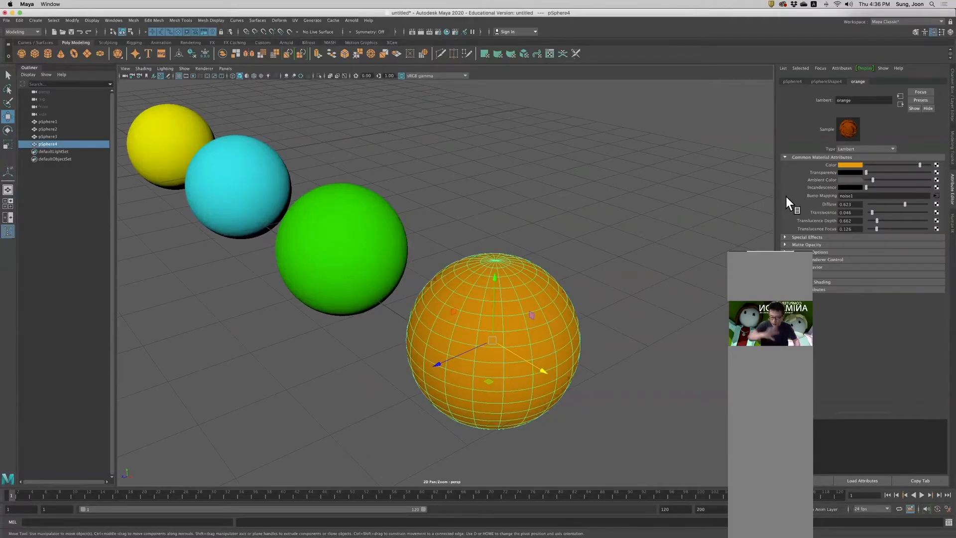
{"action": "key", "text": "super+Tab"}
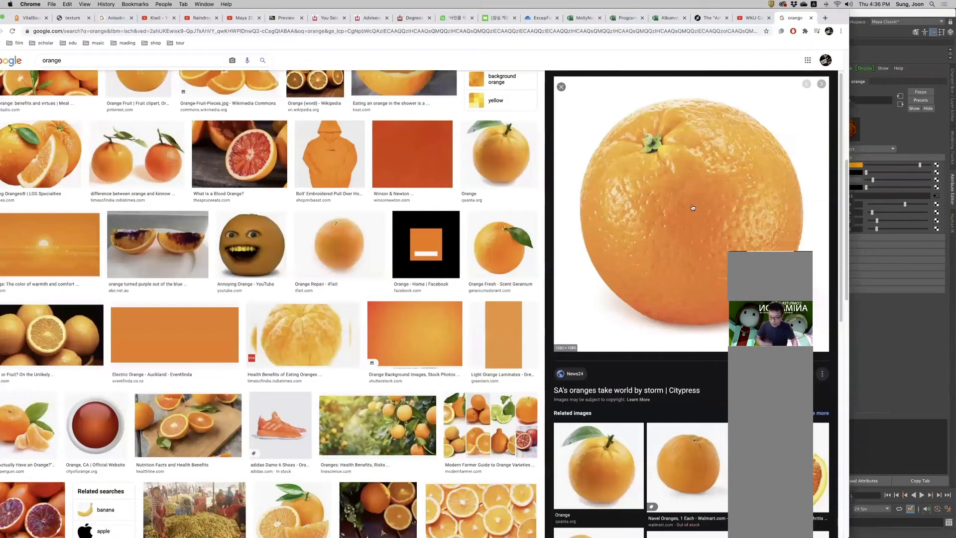
{"action": "key", "text": "super+Tab"}
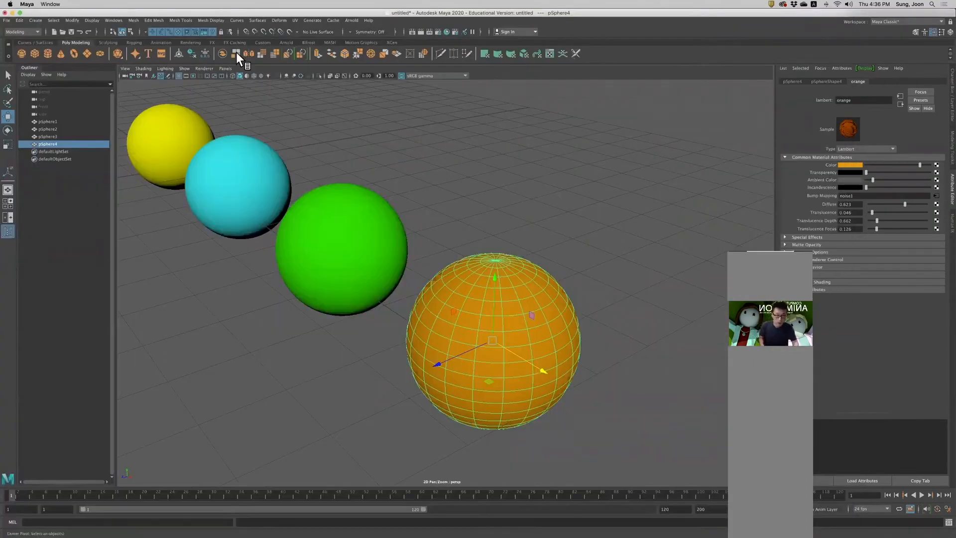
Turn on textured display in the perspective view and check the fourth sphere's noise bump while it is deselected.
{"action": "left_click", "coordinate": [261, 76]}
{"action": "left_click", "coordinate": [260, 75]}
{"action": "left_click", "coordinate": [260, 75]}
{"action": "left_click", "coordinate": [260, 76]}
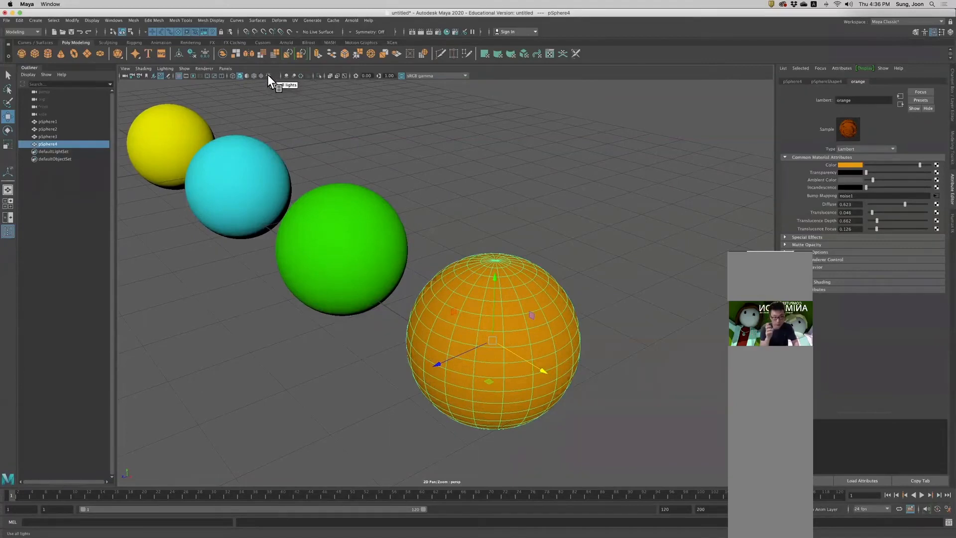
{"action": "left_click", "coordinate": [261, 75]}
{"action": "scroll", "coordinate": [558, 333], "scroll_direction": "down", "scroll_amount": 2}
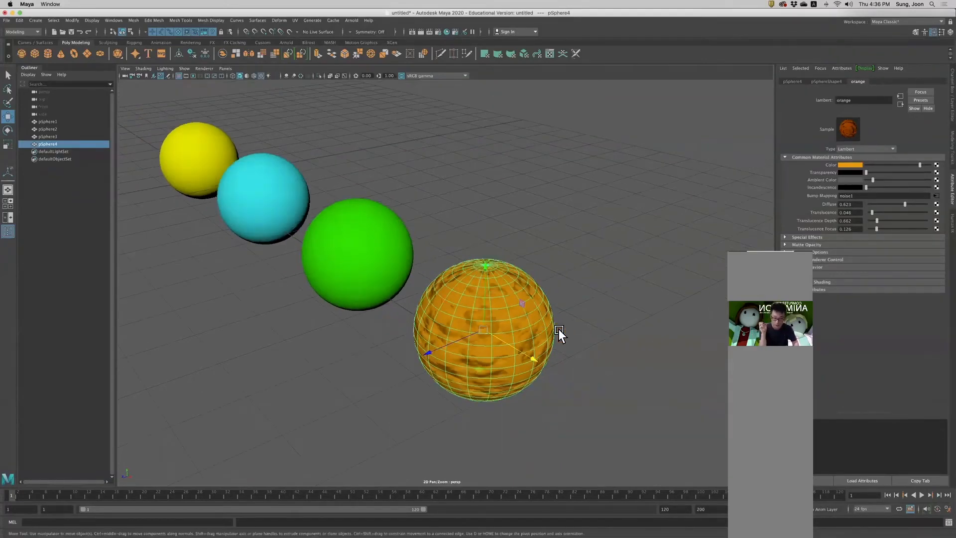
{"action": "scroll", "coordinate": [571, 325], "scroll_direction": "up", "scroll_amount": 3}
{"action": "left_click", "coordinate": [521, 231]}
{"action": "scroll", "coordinate": [169, 200], "scroll_direction": "down", "scroll_amount": 3}
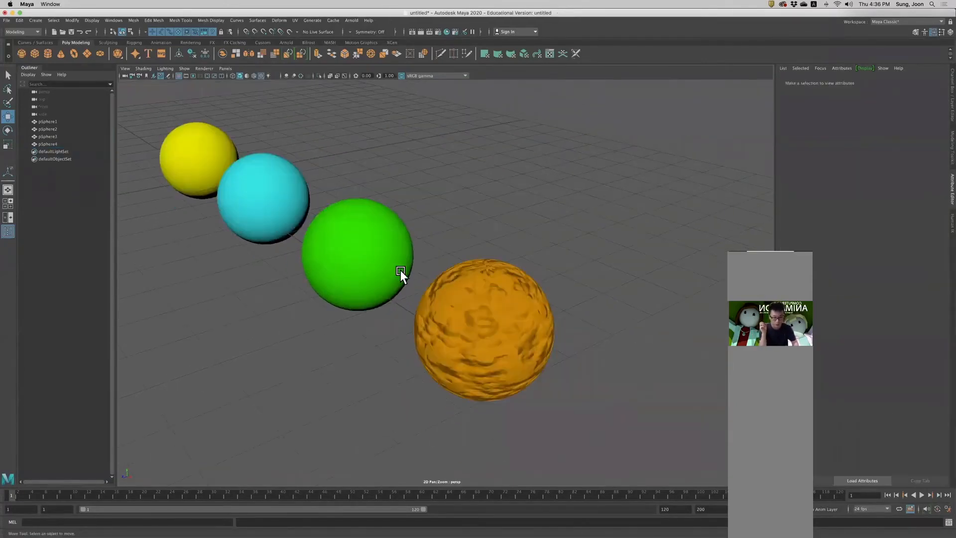
{"action": "left_click", "coordinate": [261, 75]}
{"action": "left_click", "coordinate": [261, 76]}
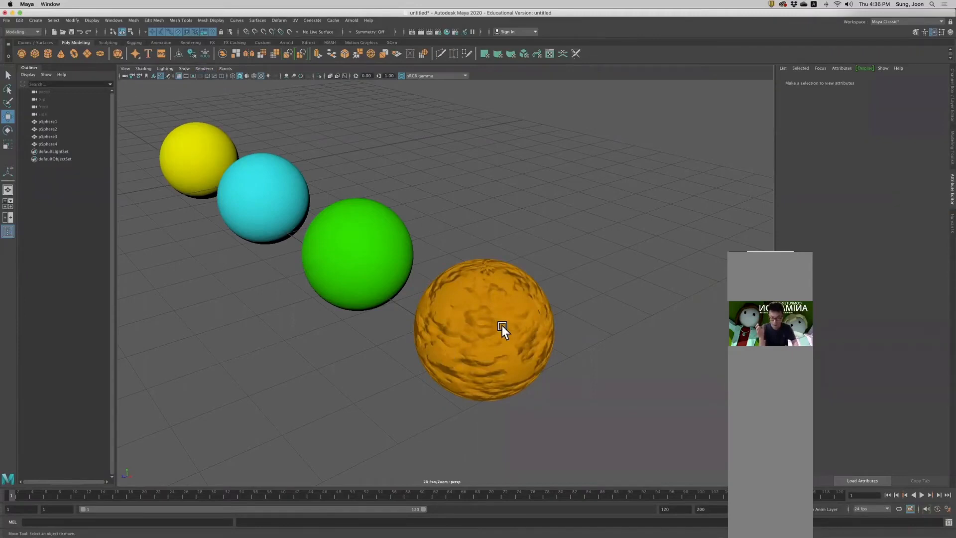
Select the fourth sphere and examine its bumpy surface close up from different angles.
{"action": "left_click", "coordinate": [489, 319]}
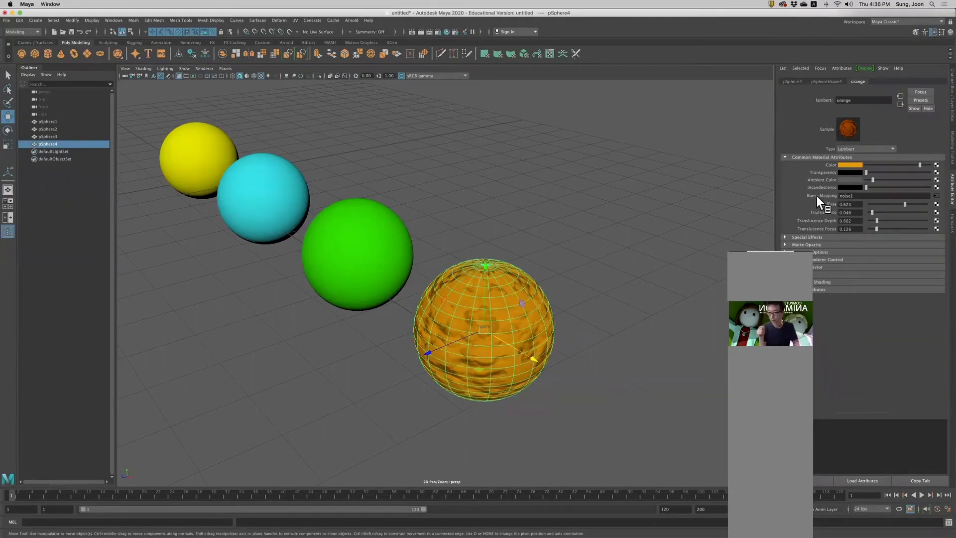
{"action": "scroll", "coordinate": [500, 334], "scroll_direction": "up", "scroll_amount": 4}
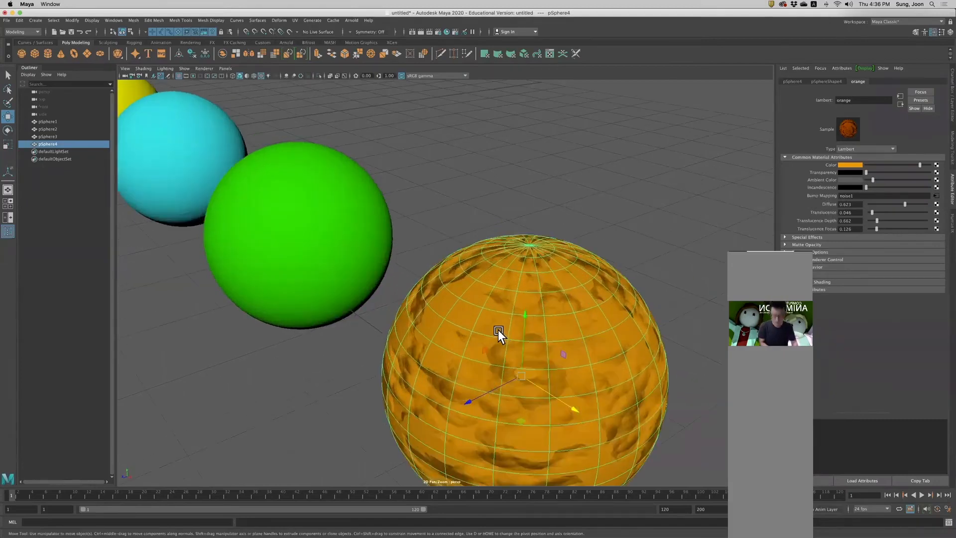
{"action": "middle_click_drag", "start_coordinate": [498, 329], "coordinate": [510, 294], "text": "alt"}
{"action": "right_click_drag", "start_coordinate": [510, 294], "coordinate": [468, 283], "text": "alt"}
{"action": "left_click_drag", "start_coordinate": [468, 283], "coordinate": [535, 300], "text": "alt"}
{"action": "scroll", "coordinate": [535, 300], "scroll_direction": "up", "scroll_amount": 3}
{"action": "scroll", "coordinate": [548, 300], "scroll_direction": "down", "scroll_amount": 3}
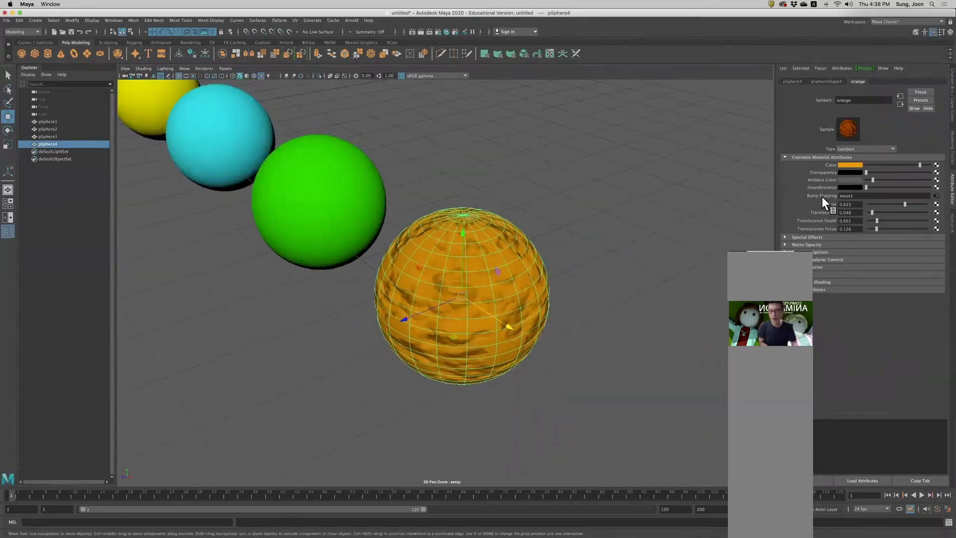
Break the noise texture's connection to the orange material's Bump Mapping and deselect the sphere.
{"action": "double_click", "coordinate": [868, 197]}
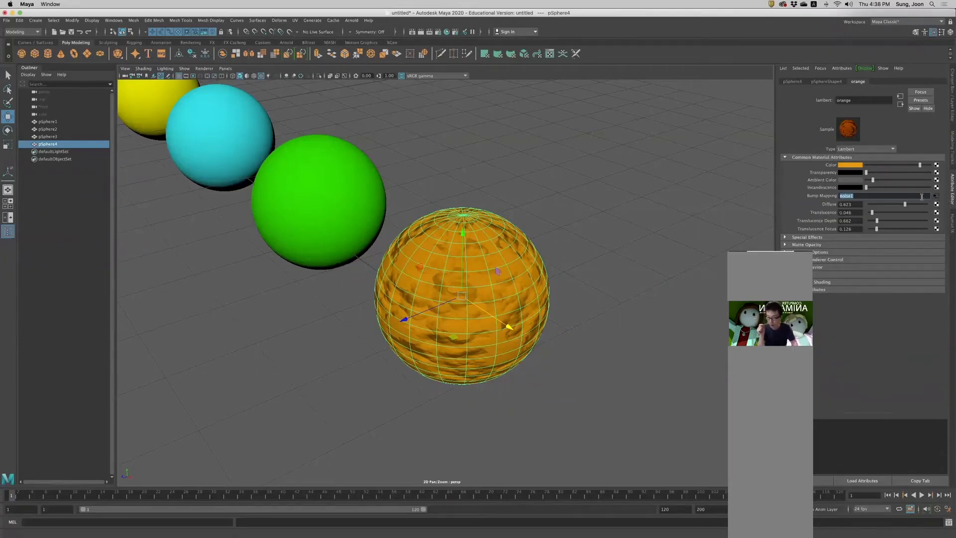
{"action": "left_click", "coordinate": [862, 196]}
{"action": "left_click_drag", "start_coordinate": [862, 197], "coordinate": [837, 198]}
{"action": "left_click", "coordinate": [842, 197]}
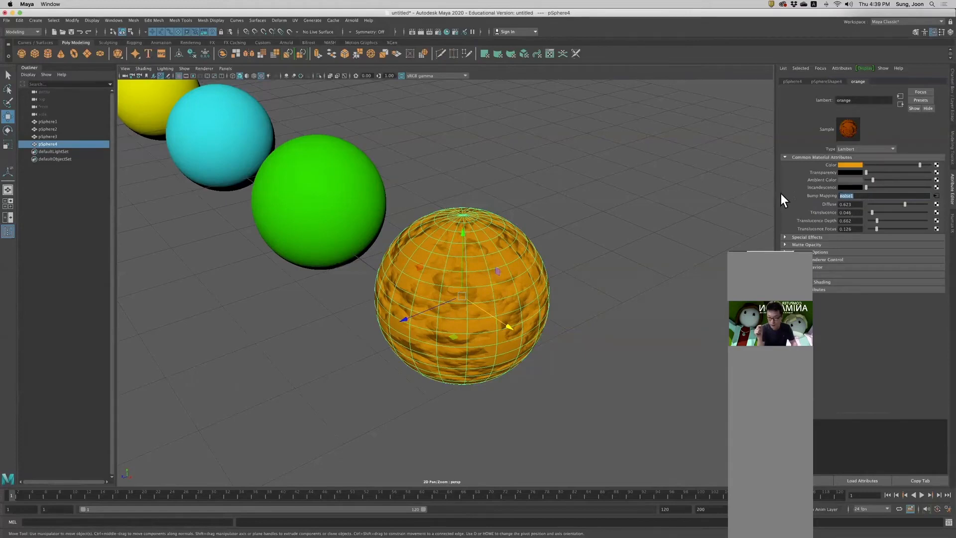
{"action": "right_click", "coordinate": [820, 195]}
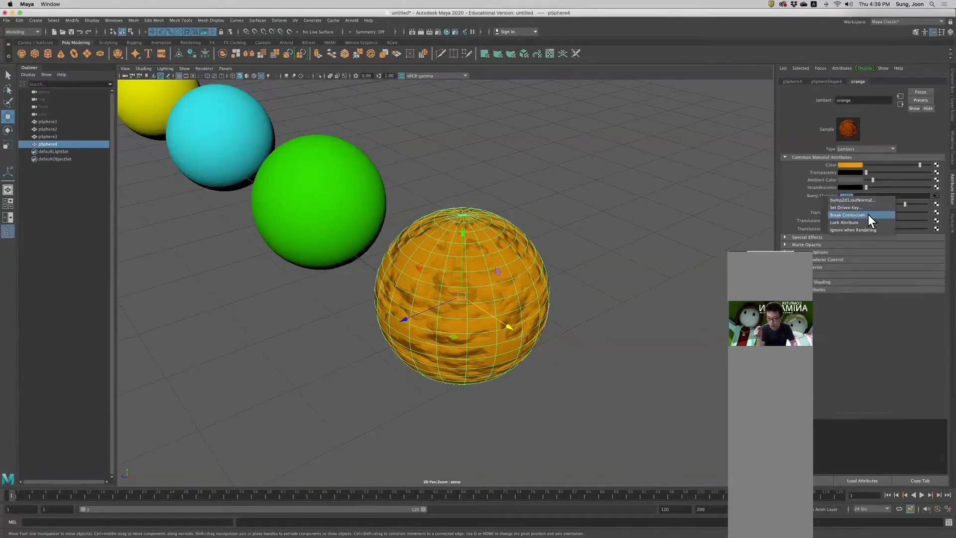
{"action": "left_click", "coordinate": [869, 214]}
{"action": "left_click", "coordinate": [555, 228]}
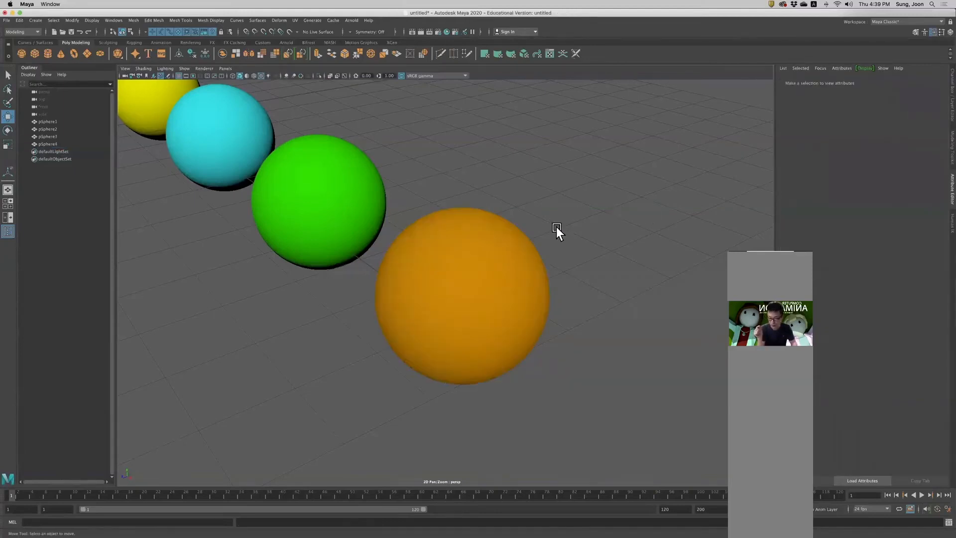
Darken the orange material's color slightly and connect a new Noise texture to its Bump Mapping.
{"action": "left_click", "coordinate": [441, 279]}
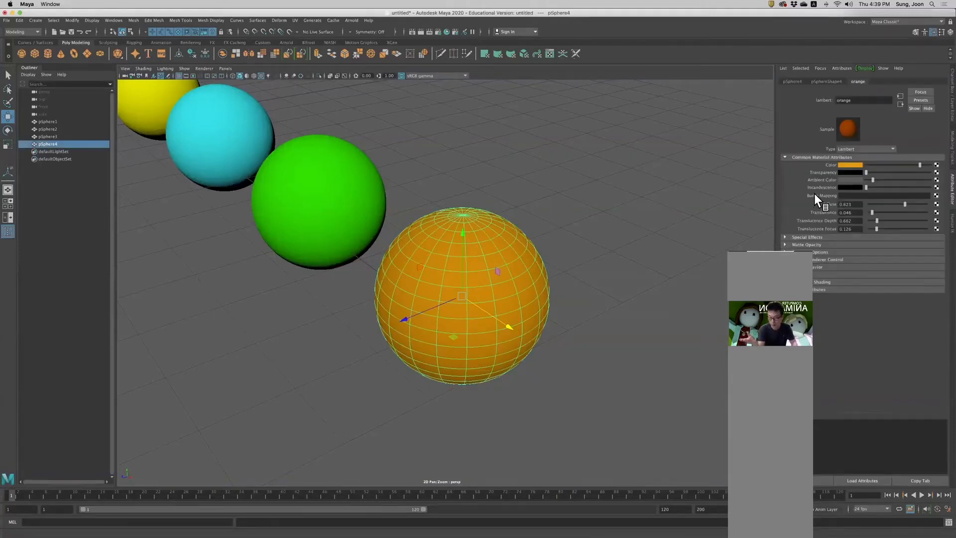
{"action": "left_click", "coordinate": [937, 196]}
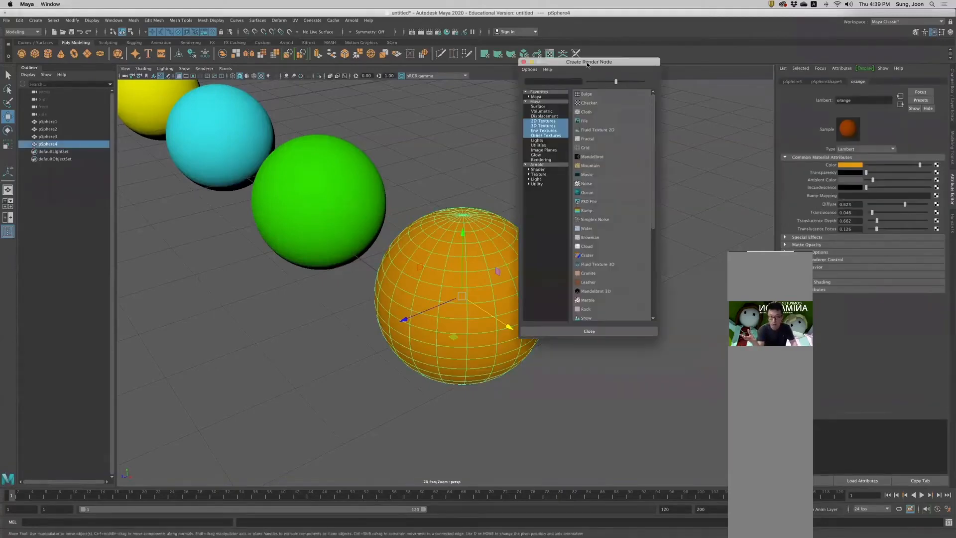
{"action": "left_click_drag", "start_coordinate": [930, 165], "coordinate": [915, 165]}
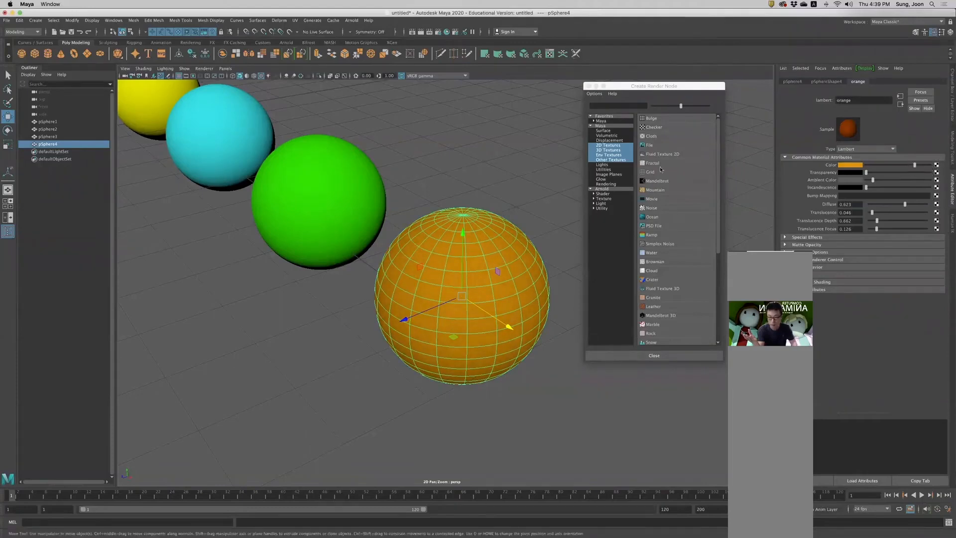
{"action": "left_click", "coordinate": [651, 208]}
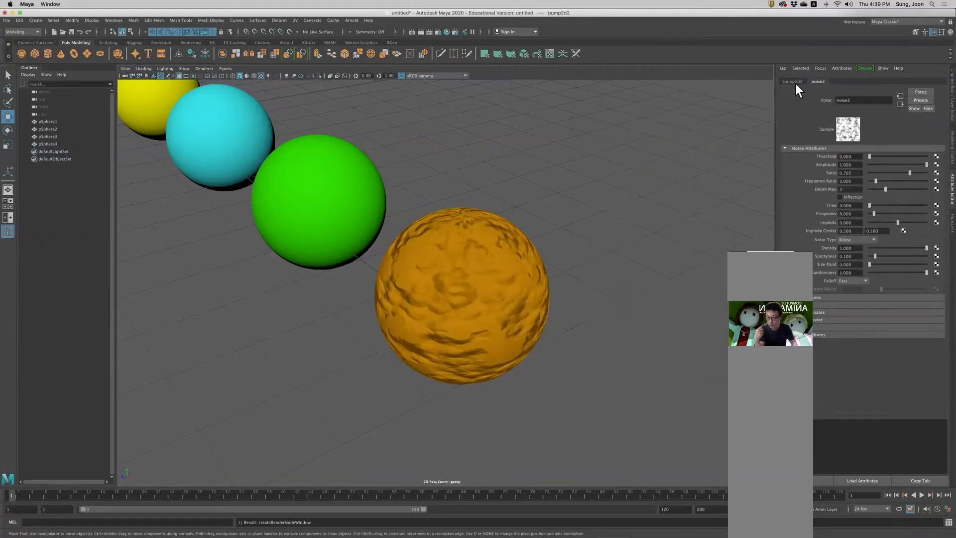
Set the orange material's bump noise to Threshold 0.172, Amplitude 0.159, Ratio 0.940, Frequency Ratio 3.444, Depth Max 4, Density 0.450 and Randomness 0.974.
{"action": "left_click", "coordinate": [505, 327]}
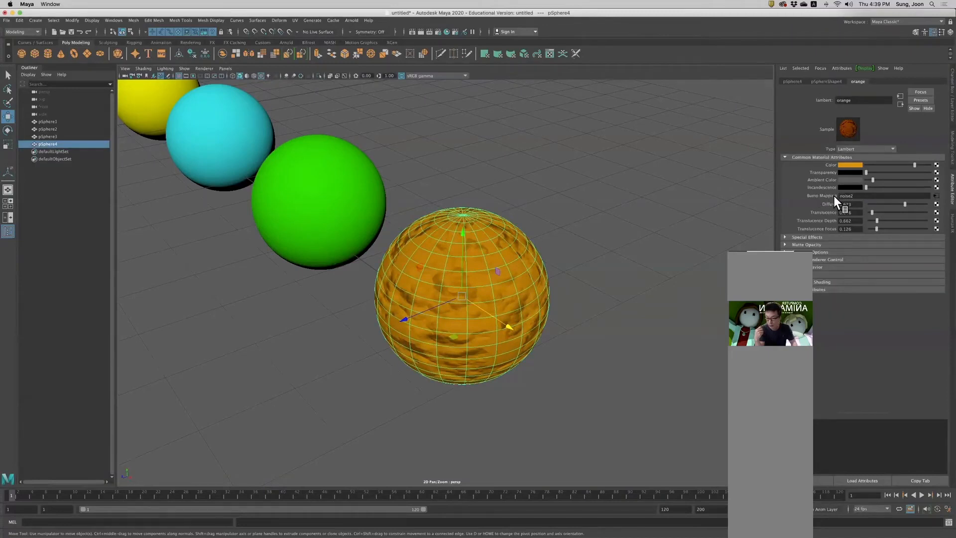
{"action": "left_click", "coordinate": [936, 196]}
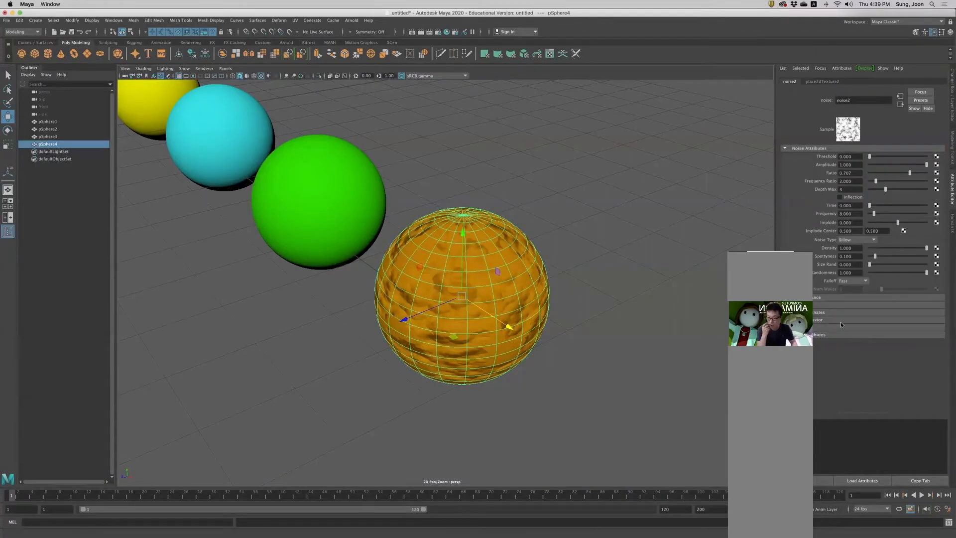
{"action": "left_click", "coordinate": [478, 263]}
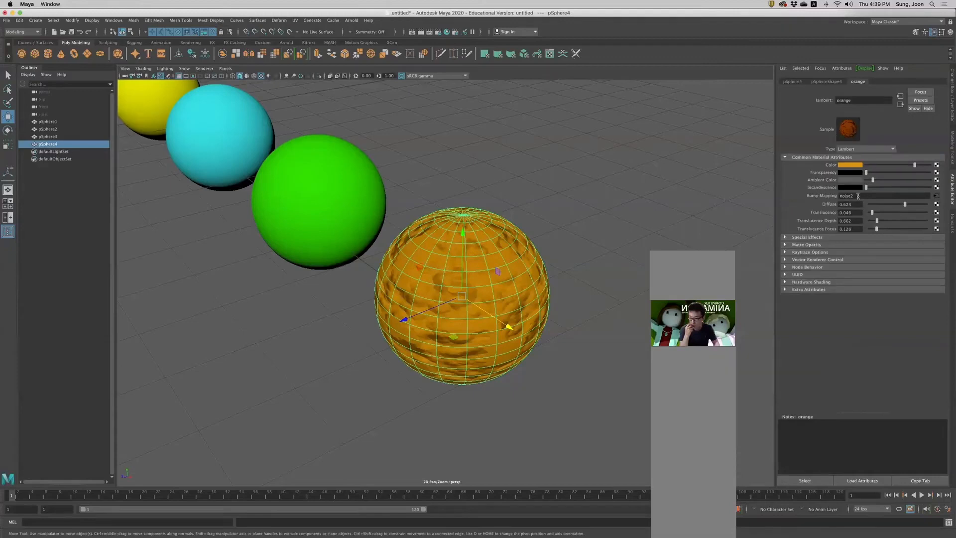
{"action": "left_click", "coordinate": [936, 196]}
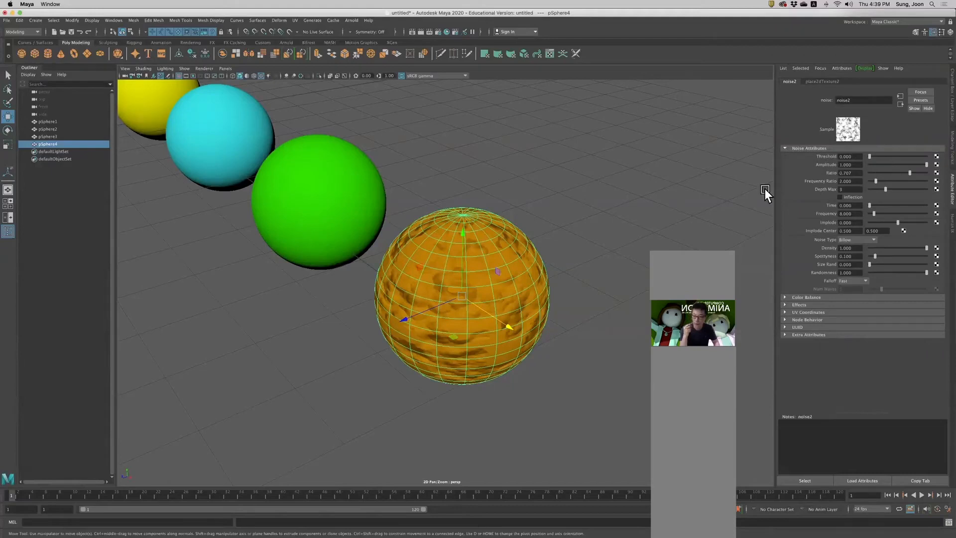
{"action": "left_click_drag", "start_coordinate": [870, 156], "coordinate": [891, 249]}
{"action": "scroll", "coordinate": [517, 289], "scroll_direction": "up", "scroll_amount": 5}
{"action": "scroll", "coordinate": [518, 287], "scroll_direction": "down", "scroll_amount": 2}
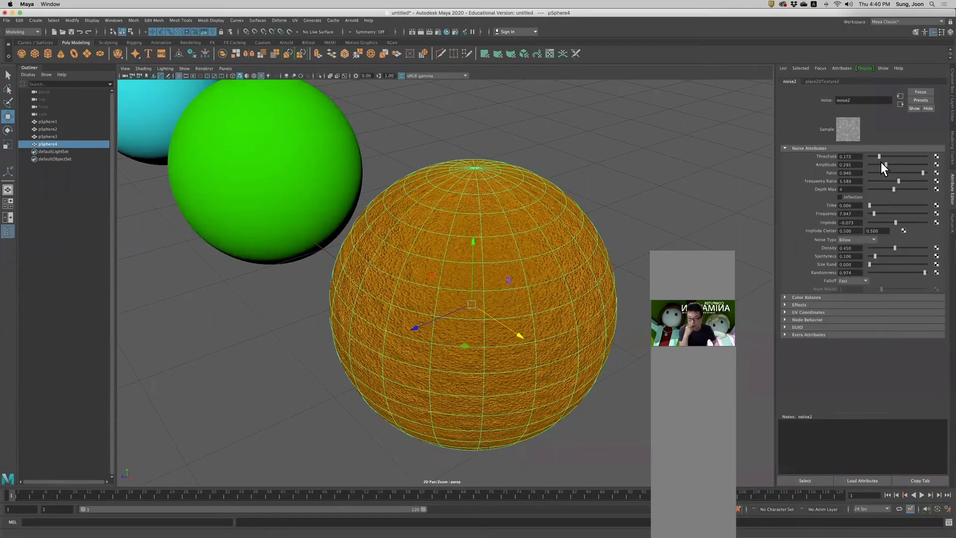
{"action": "left_click_drag", "start_coordinate": [881, 164], "coordinate": [883, 186]}
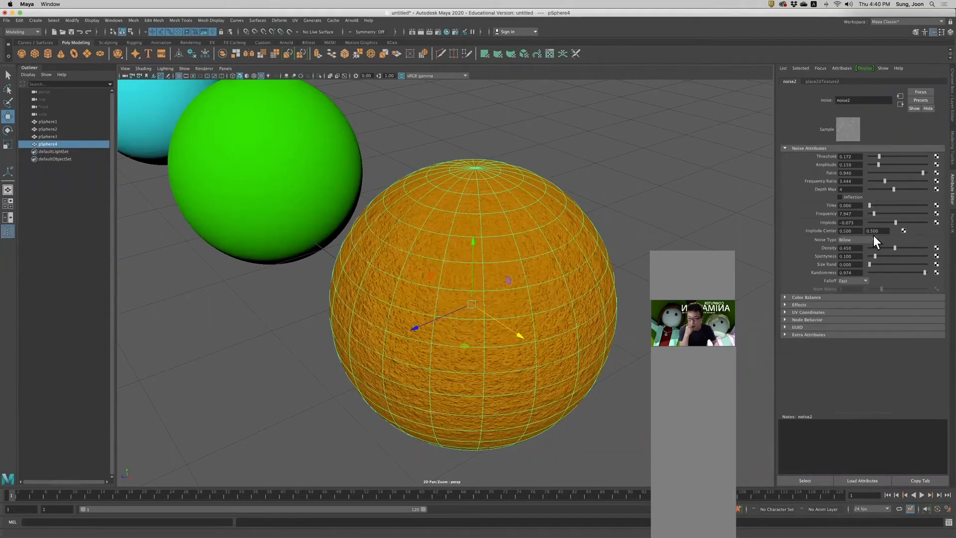
Try the Perlin Noise, Wave, Wispy and SpaceTime noise types on the bump texture and return to Billow.
{"action": "left_click", "coordinate": [848, 240]}
{"action": "left_click", "coordinate": [851, 248]}
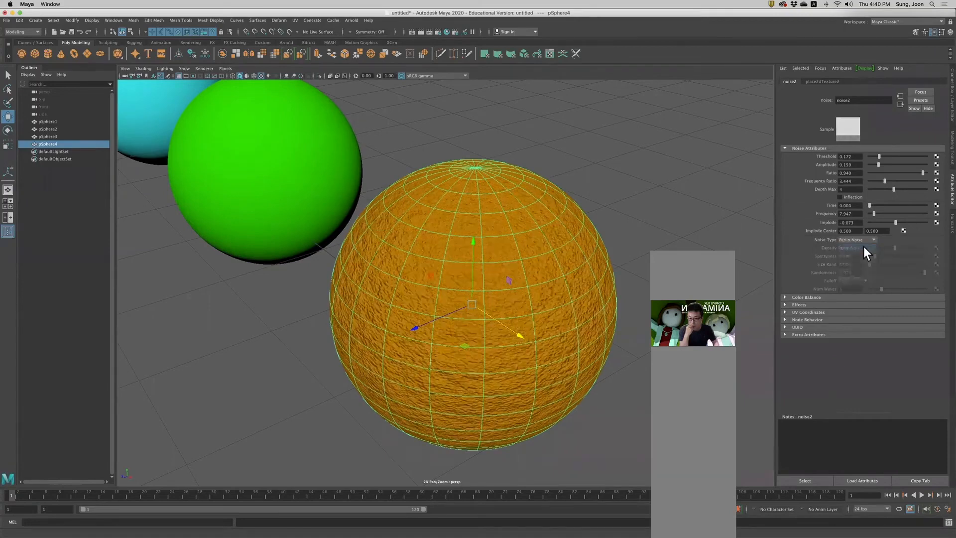
{"action": "left_click", "coordinate": [873, 240]}
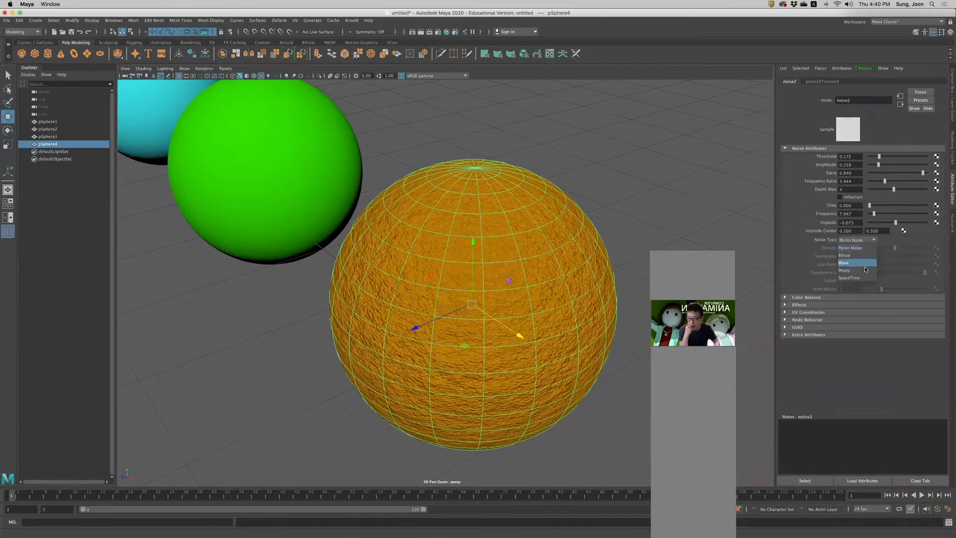
{"action": "left_click", "coordinate": [864, 262]}
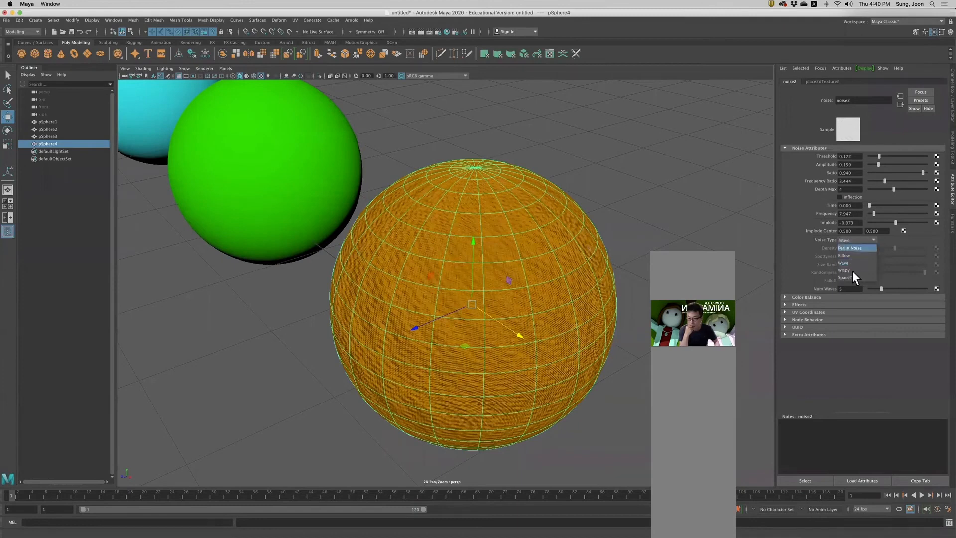
{"action": "left_click", "coordinate": [856, 271]}
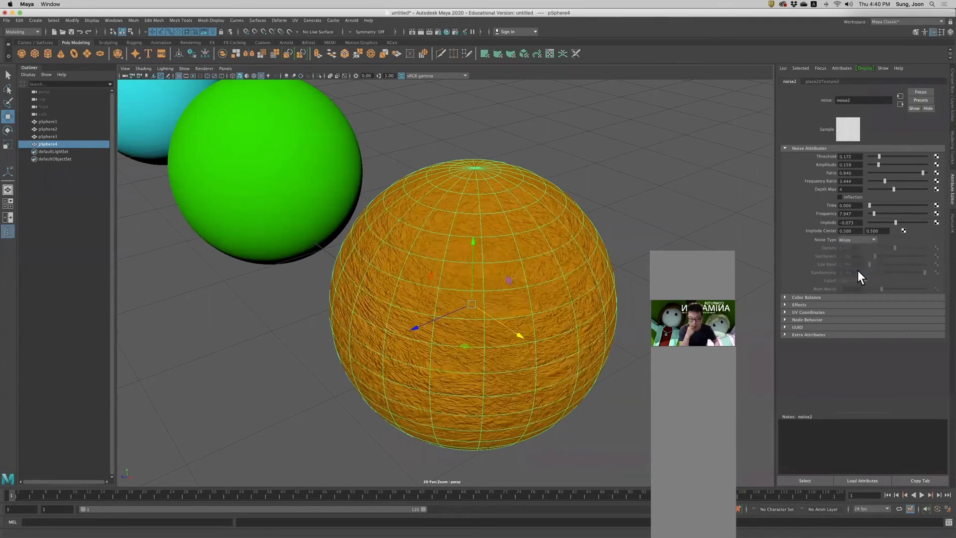
{"action": "left_click", "coordinate": [861, 239]}
{"action": "left_click", "coordinate": [856, 278]}
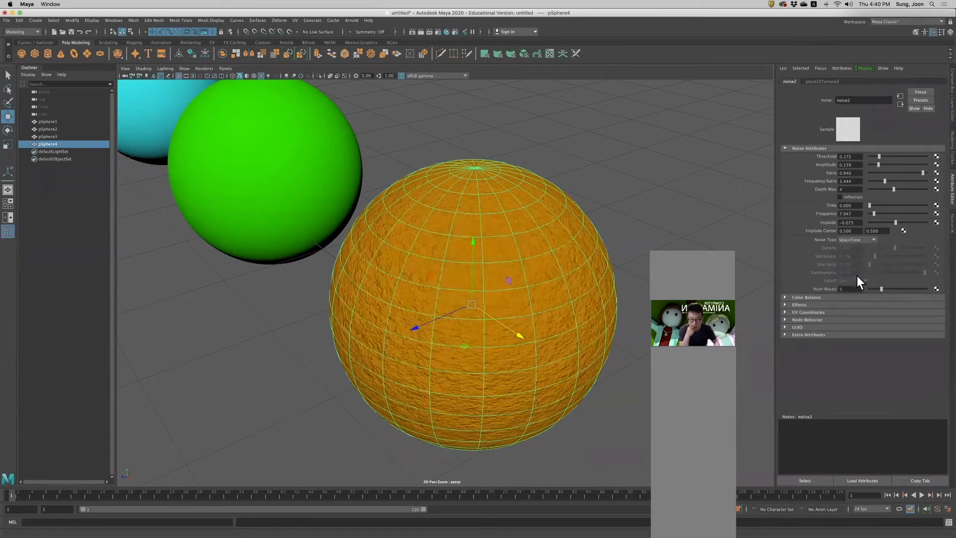
{"action": "left_click", "coordinate": [860, 240]}
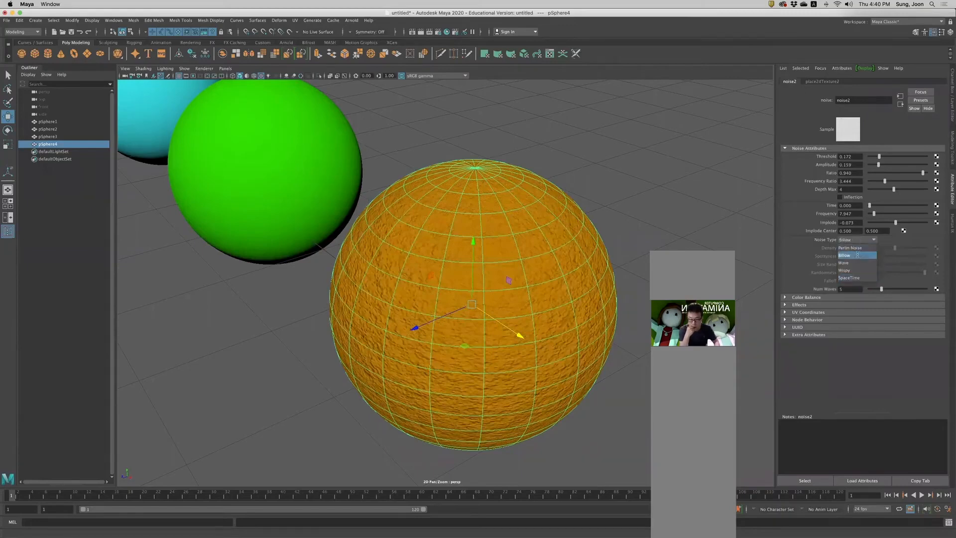
{"action": "left_click", "coordinate": [859, 255]}
Examine the fourth sphere's fine bump texture alongside the other spheres, both selected and deselected, from different distances.
{"action": "left_click", "coordinate": [716, 229]}
{"action": "scroll", "coordinate": [459, 211], "scroll_direction": "down", "scroll_amount": 5}
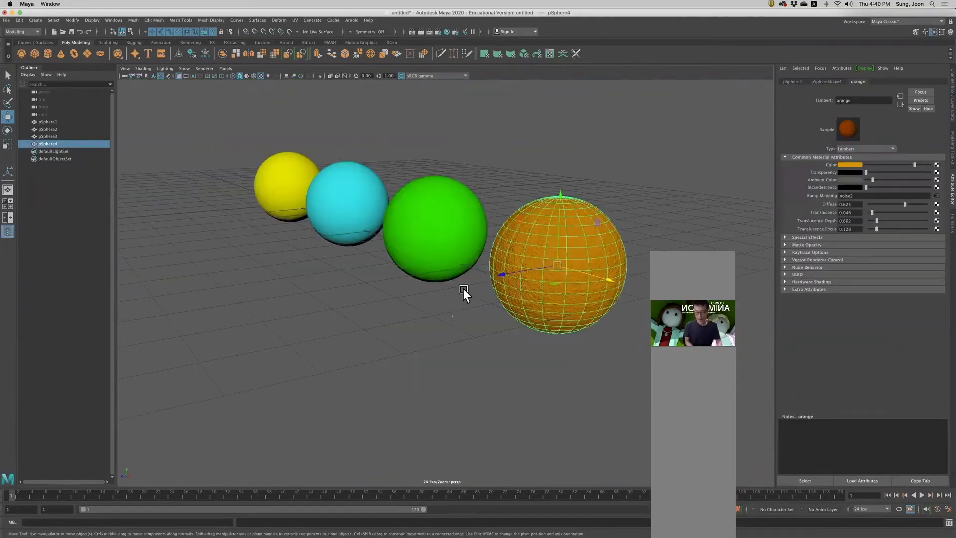
{"action": "left_click", "coordinate": [463, 290]}
{"action": "left_click", "coordinate": [537, 282]}
{"action": "left_click", "coordinate": [426, 215]}
{"action": "left_click", "coordinate": [533, 257]}
{"action": "scroll", "coordinate": [564, 252], "scroll_direction": "up", "scroll_amount": 3}
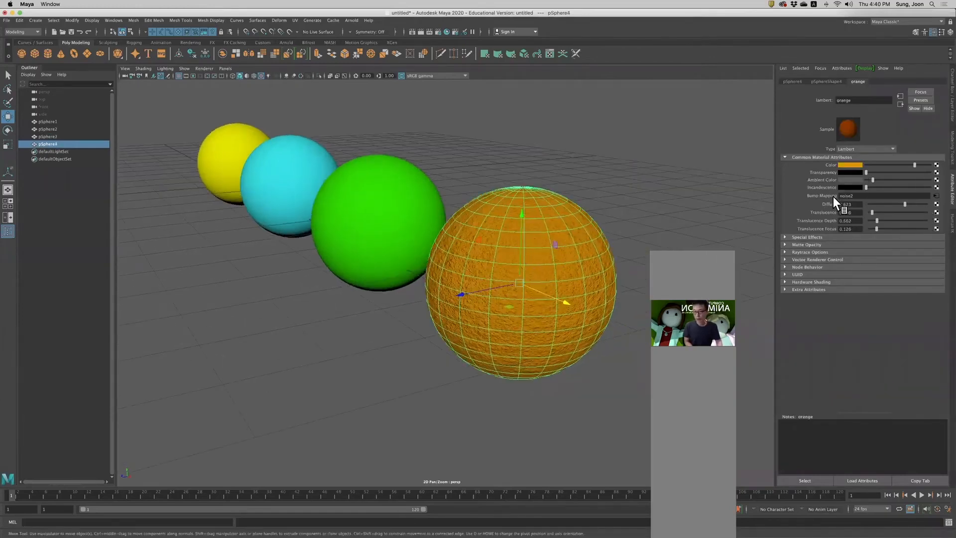
{"action": "left_click", "coordinate": [629, 278]}
{"action": "left_click", "coordinate": [530, 291]}
{"action": "mouse_move", "coordinate": [575, 298]}
{"action": "left_mouse_down", "text": "alt"}
{"action": "mouse_move", "coordinate": [585, 297]}
{"action": "mouse_move", "coordinate": [573, 294]}
{"action": "left_mouse_up", "text": "alt"}
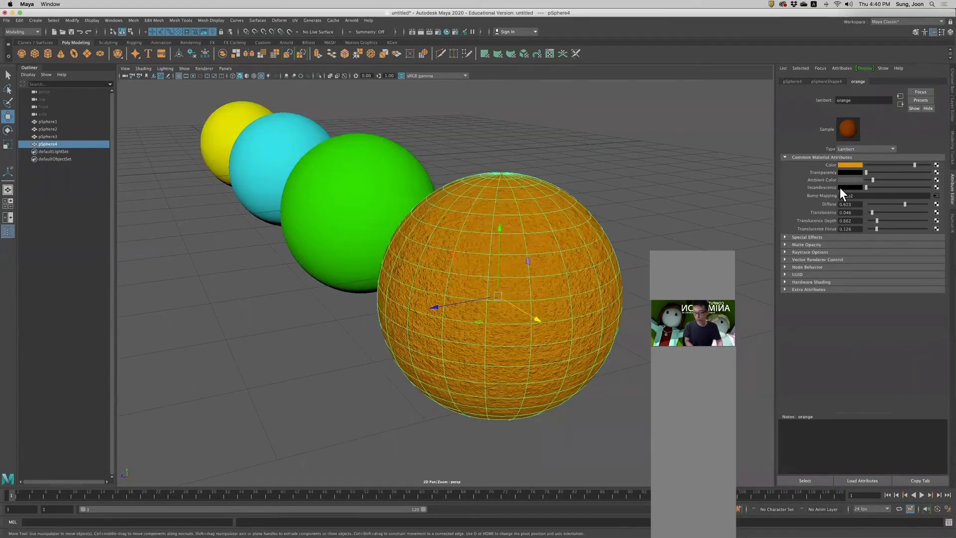
Break the texture connection on the orange material's bump mapping.
{"action": "right_click", "coordinate": [824, 195]}
{"action": "left_click", "coordinate": [843, 215]}
{"action": "left_click", "coordinate": [762, 228]}
{"action": "left_click", "coordinate": [558, 290]}
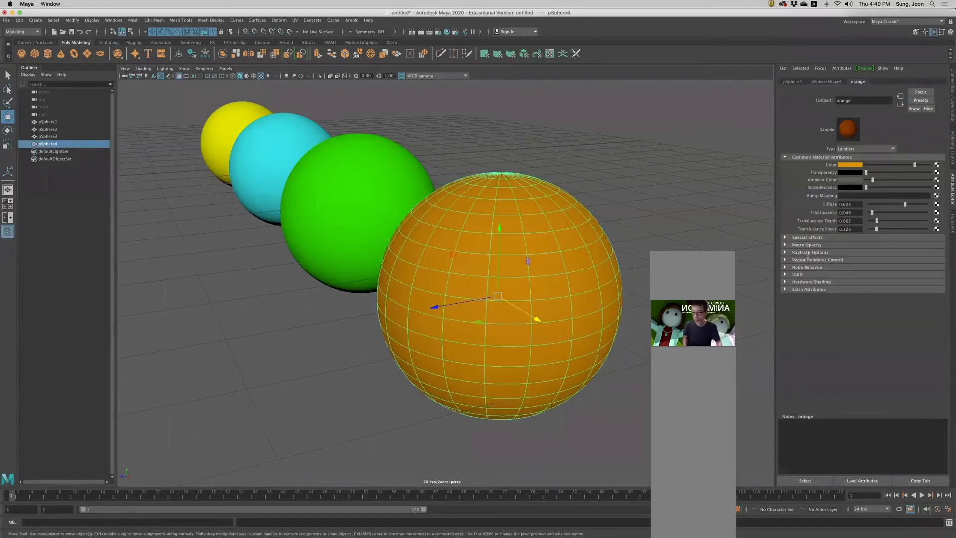
Try a Checker texture as the orange material's bump map and reselect the orange sphere.
{"action": "left_click", "coordinate": [937, 195]}
{"action": "left_click_drag", "start_coordinate": [598, 62], "coordinate": [709, 84]}
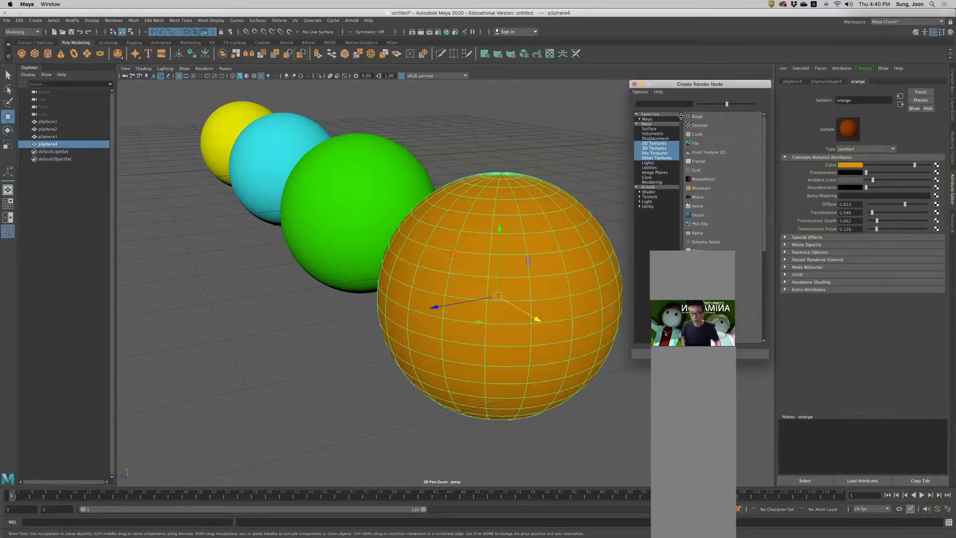
{"action": "left_click", "coordinate": [695, 124]}
{"action": "left_click_drag", "start_coordinate": [560, 246], "coordinate": [484, 297], "text": "alt"}
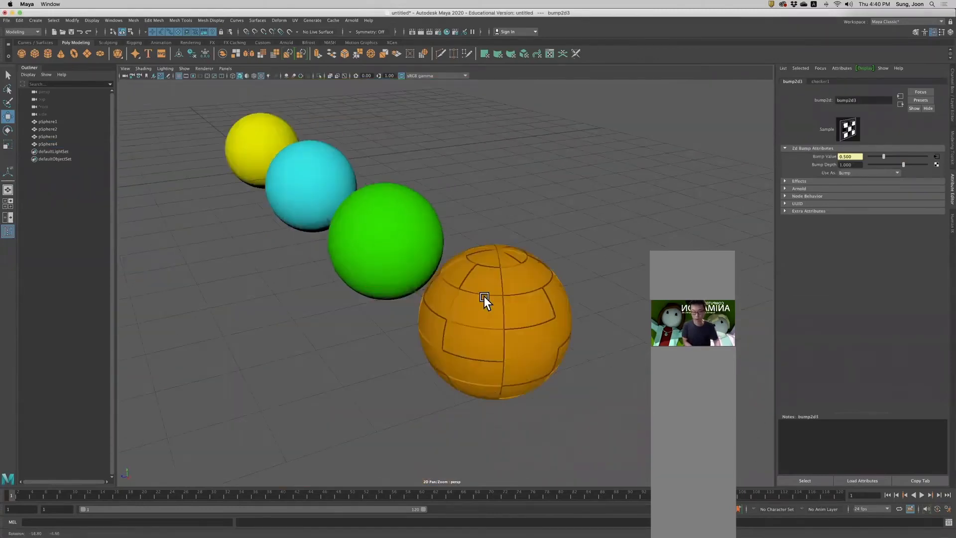
{"action": "left_click", "coordinate": [488, 320]}
{"action": "scroll", "coordinate": [489, 321], "scroll_direction": "up", "scroll_amount": 1}
{"action": "scroll", "coordinate": [489, 321], "scroll_direction": "down", "scroll_amount": 2}
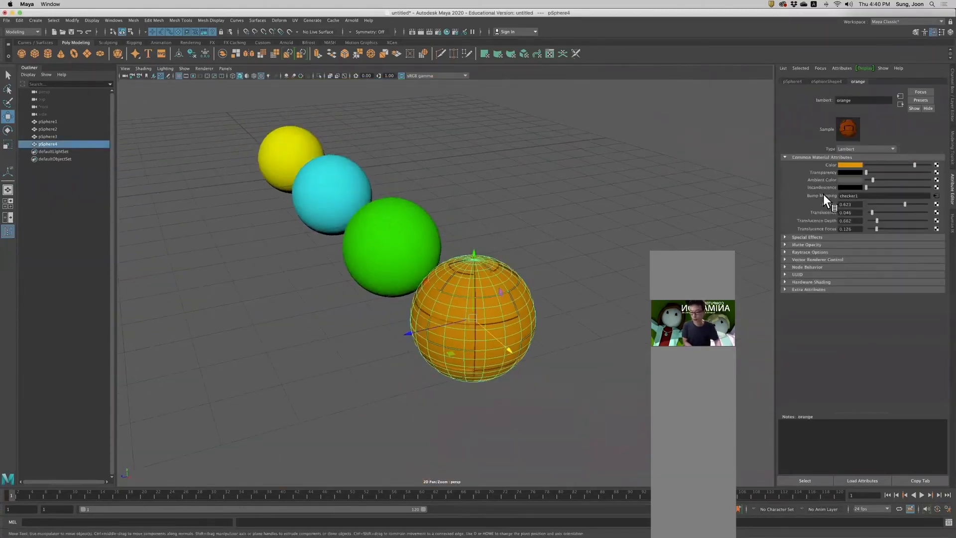
Disconnect the Checker bump from the orange material and try a Bulge texture as its bump map instead.
{"action": "right_click", "coordinate": [823, 194]}
{"action": "left_click", "coordinate": [833, 211]}
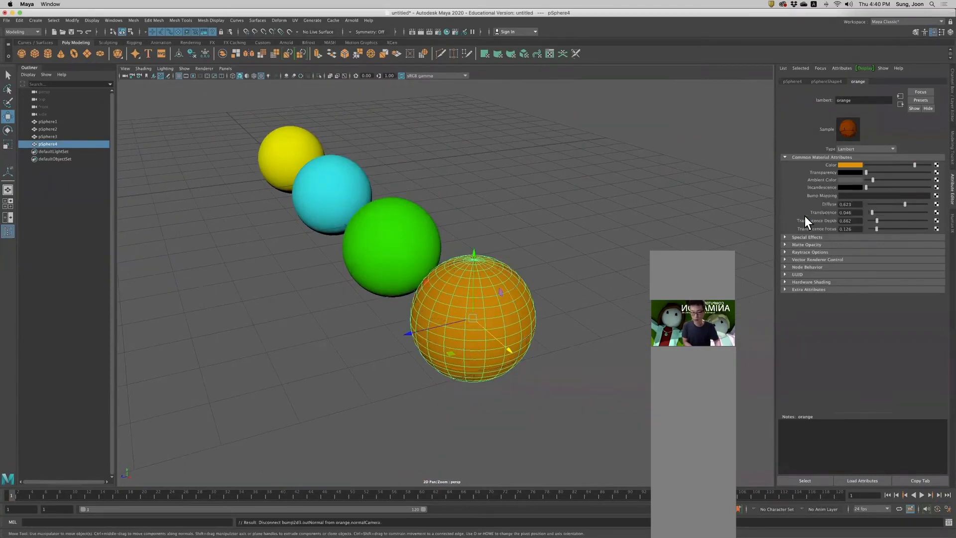
{"action": "left_click", "coordinate": [937, 196]}
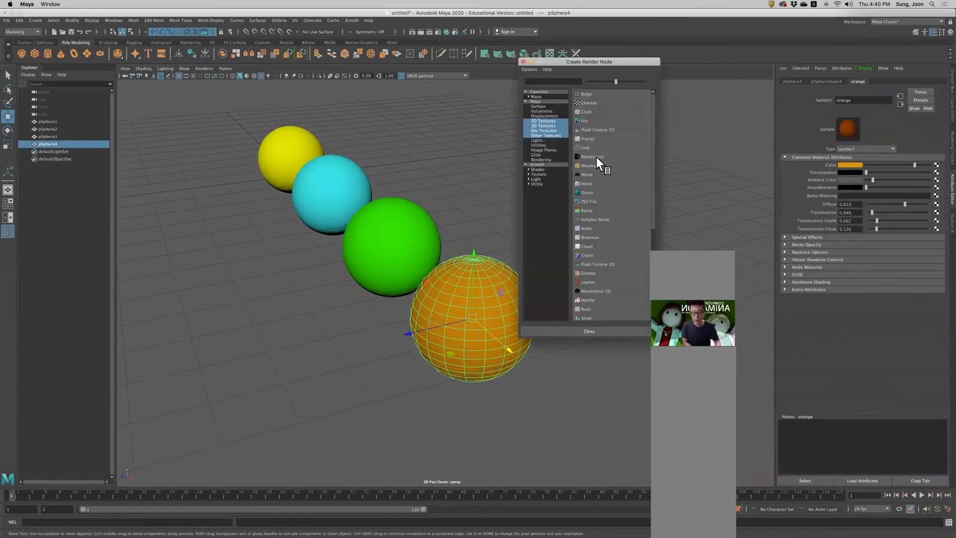
{"action": "left_click", "coordinate": [586, 93]}
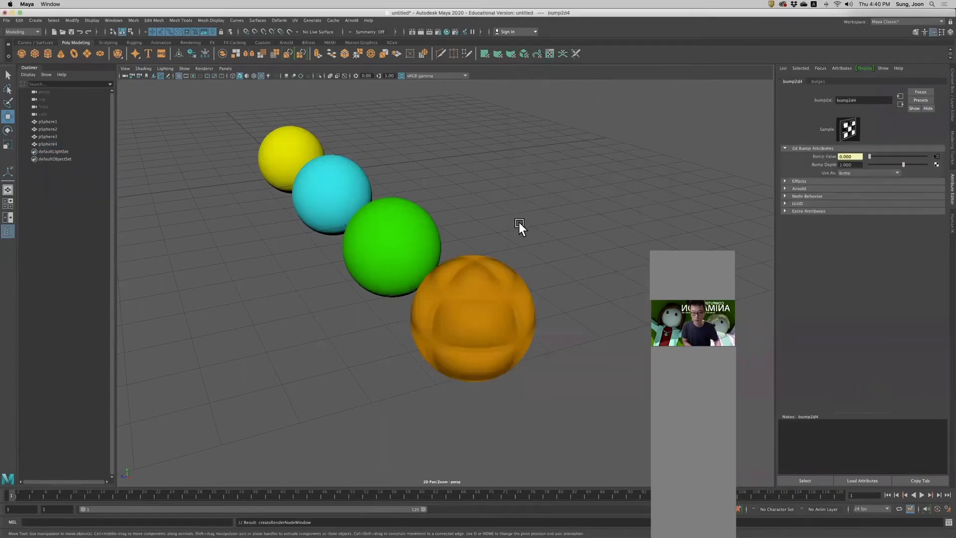
{"action": "scroll", "coordinate": [524, 222], "scroll_direction": "up", "scroll_amount": 5}
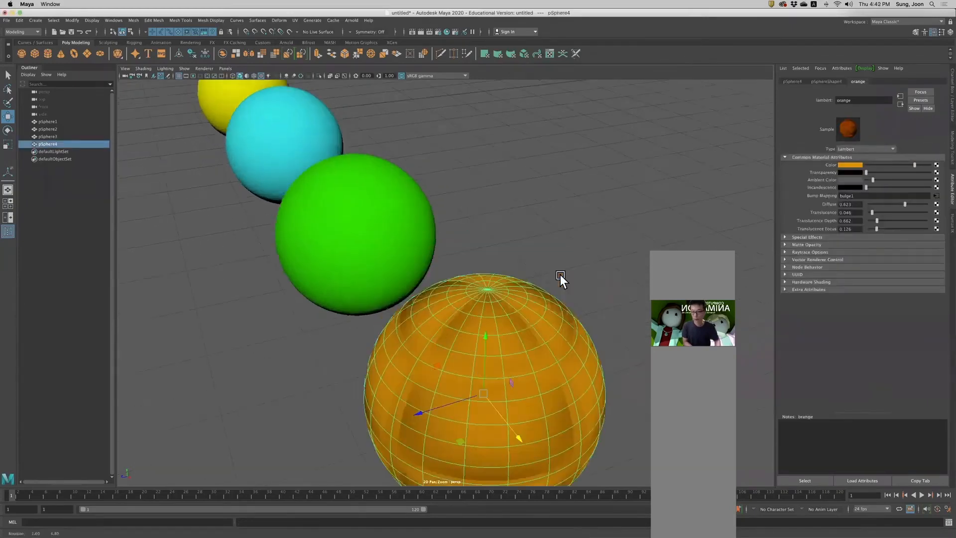
{"action": "left_click_drag", "start_coordinate": [560, 274], "coordinate": [509, 268], "text": "alt"}
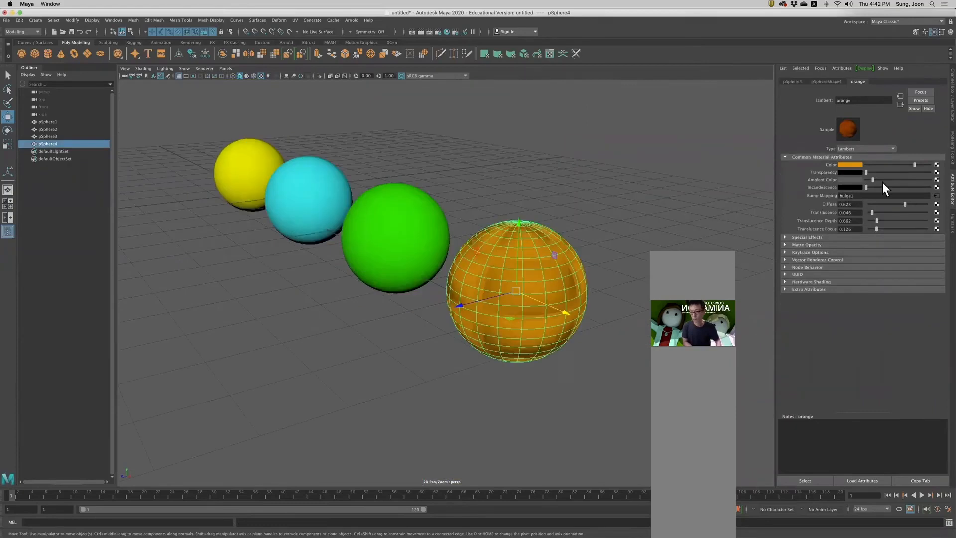
Replace the orange material's Bulge bump map with a Simplex Noise texture and reselect the orange sphere.
{"action": "right_click", "coordinate": [821, 195]}
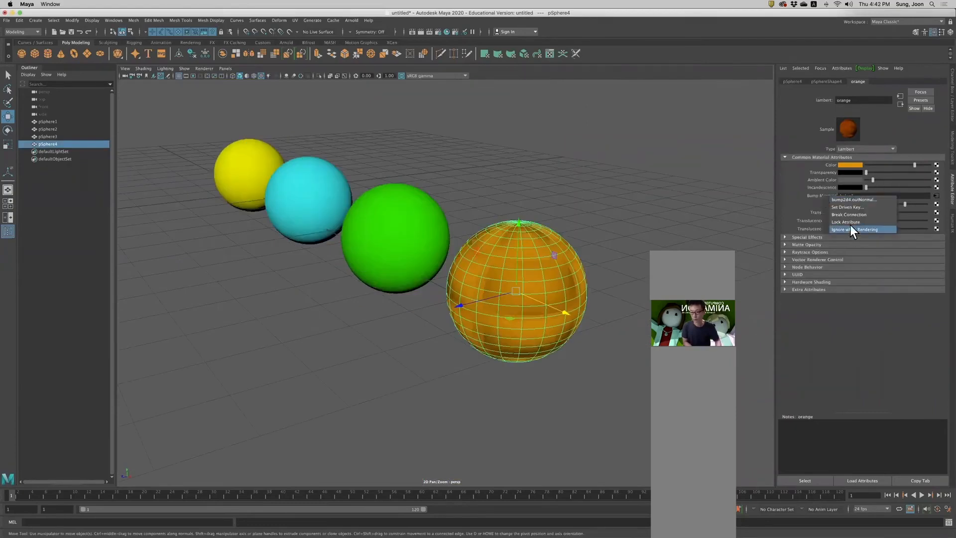
{"action": "left_click", "coordinate": [857, 214]}
{"action": "left_click", "coordinate": [937, 196]}
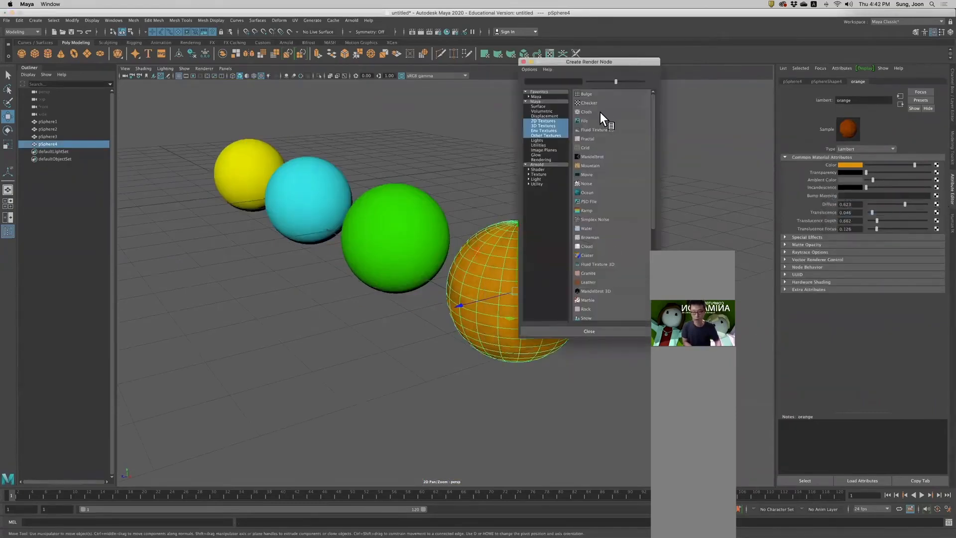
{"action": "scroll", "coordinate": [596, 189], "scroll_direction": "down", "scroll_amount": 1}
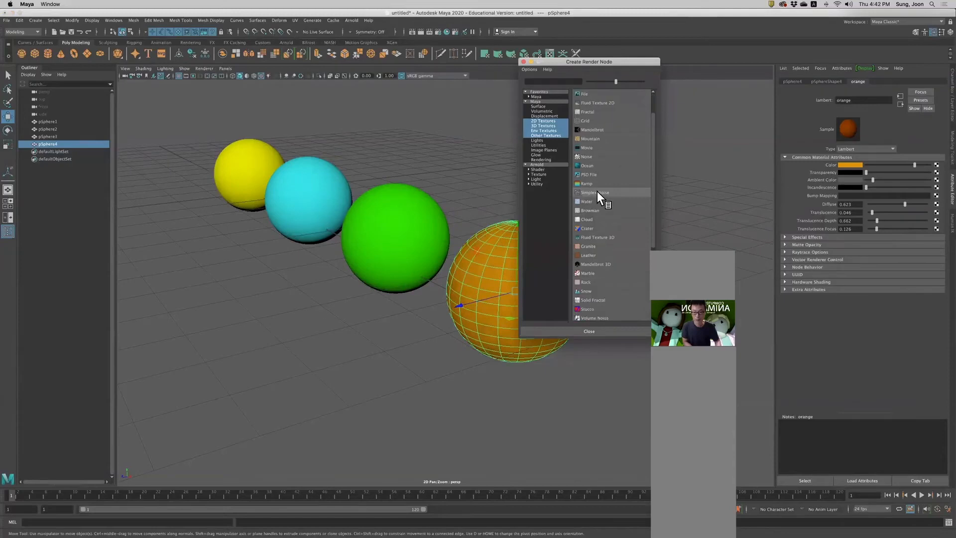
{"action": "left_click", "coordinate": [596, 193]}
{"action": "left_click_drag", "start_coordinate": [600, 199], "coordinate": [605, 192], "text": "alt"}
{"action": "left_click_drag", "start_coordinate": [551, 223], "coordinate": [547, 222], "text": "alt"}
{"action": "left_click", "coordinate": [509, 249]}
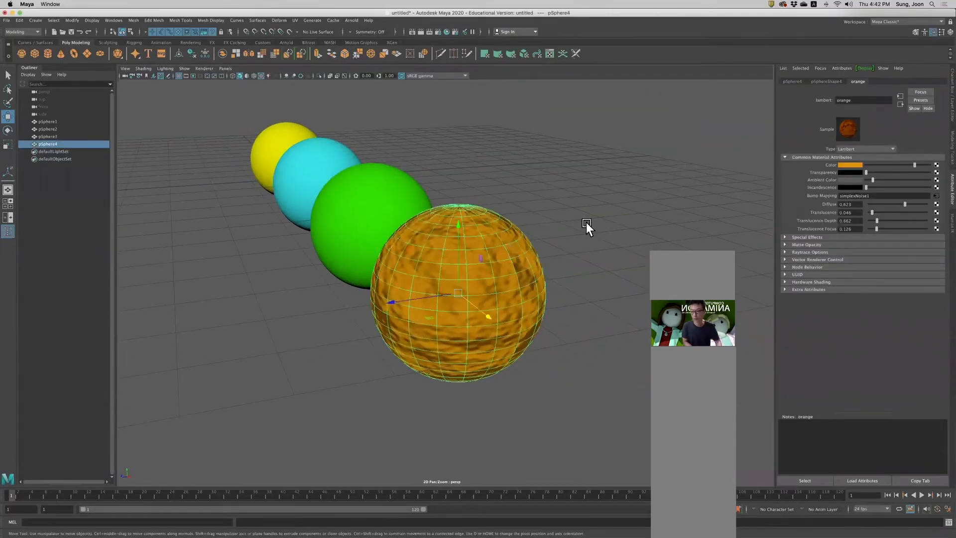
Raise the scale of the Simplex Noise texture to give the orange sphere a finer bump pattern.
{"action": "left_click", "coordinate": [937, 196]}
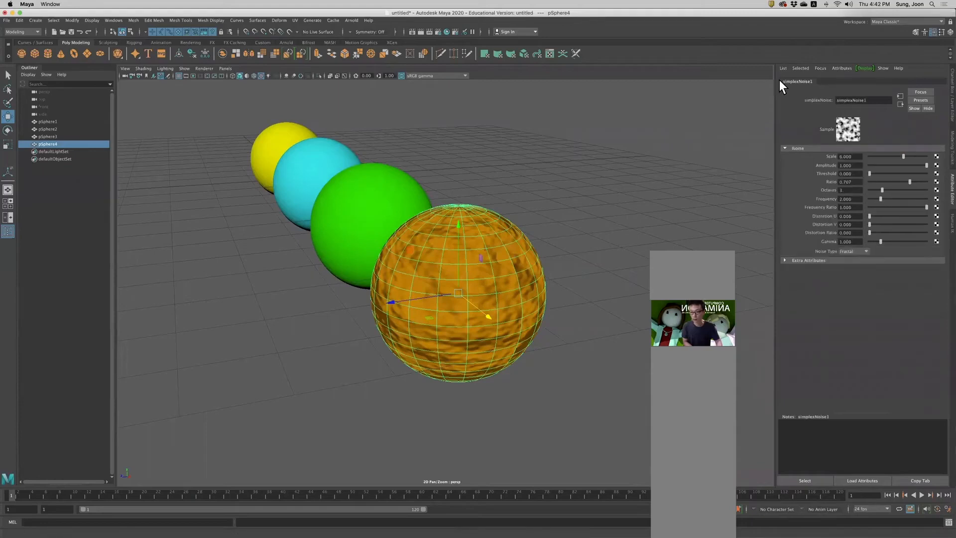
{"action": "left_click_drag", "start_coordinate": [903, 156], "coordinate": [907, 178]}
{"action": "left_click", "coordinate": [591, 274]}
Add another green sphere beyond the orange one, at the front end of the row.
{"action": "mouse_move", "coordinate": [591, 274]}
{"action": "left_mouse_down", "text": "alt"}
{"action": "mouse_move", "coordinate": [573, 276]}
{"action": "mouse_move", "coordinate": [584, 297]}
{"action": "mouse_move", "coordinate": [618, 298]}
{"action": "mouse_move", "coordinate": [568, 265]}
{"action": "mouse_move", "coordinate": [586, 291]}
{"action": "left_mouse_up", "text": "alt"}
{"action": "left_click", "coordinate": [618, 299]}
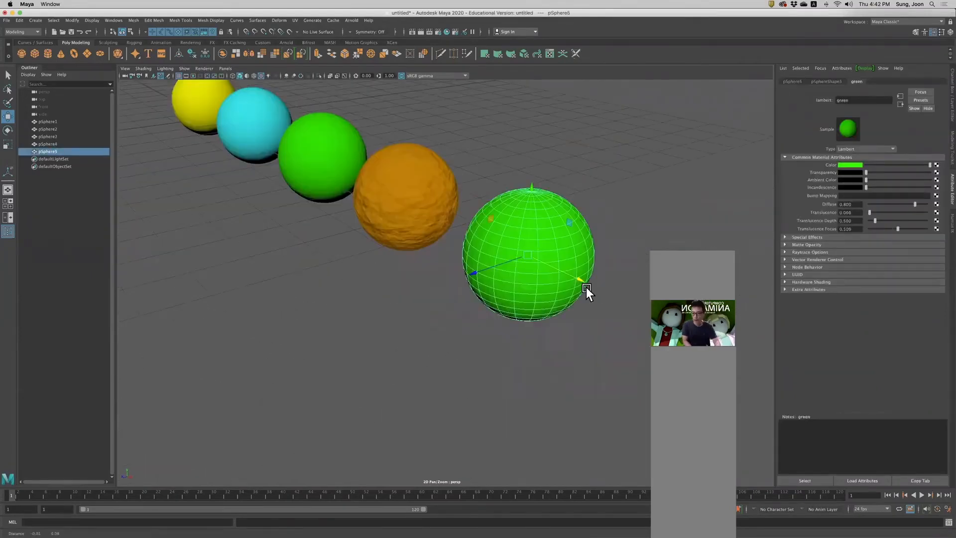
{"action": "left_click_drag", "start_coordinate": [555, 296], "coordinate": [518, 259], "text": "alt"}
Create a new Lambert material from the front green sphere and name it test.
{"action": "right_click_drag", "start_coordinate": [514, 260], "coordinate": [512, 433]}
{"action": "left_click", "coordinate": [569, 177]}
{"action": "left_click_drag", "start_coordinate": [571, 181], "coordinate": [371, 171]}
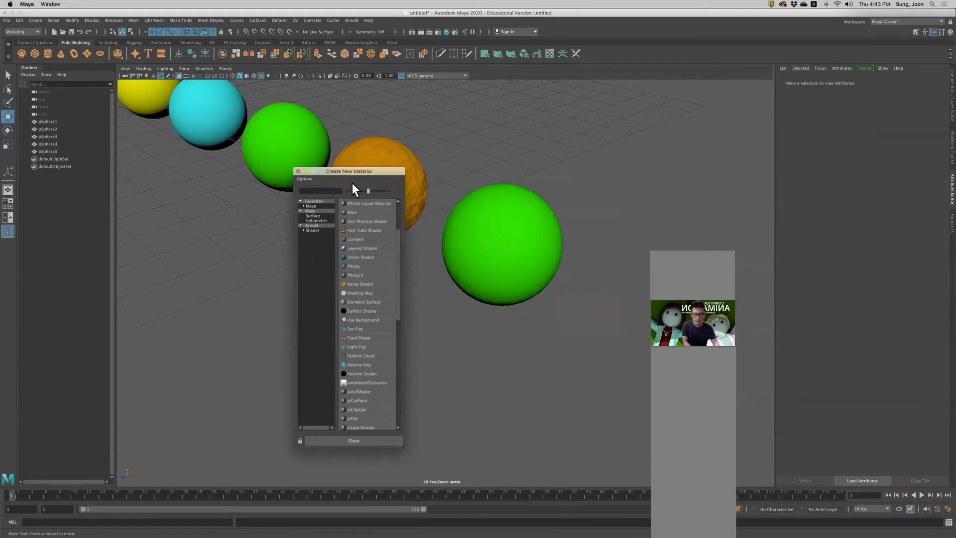
{"action": "left_click", "coordinate": [351, 238]}
{"action": "left_click", "coordinate": [868, 102]}
{"action": "double_click", "coordinate": [868, 101]}
{"action": "type", "text": "test"}
{"action": "key", "text": "Return"}
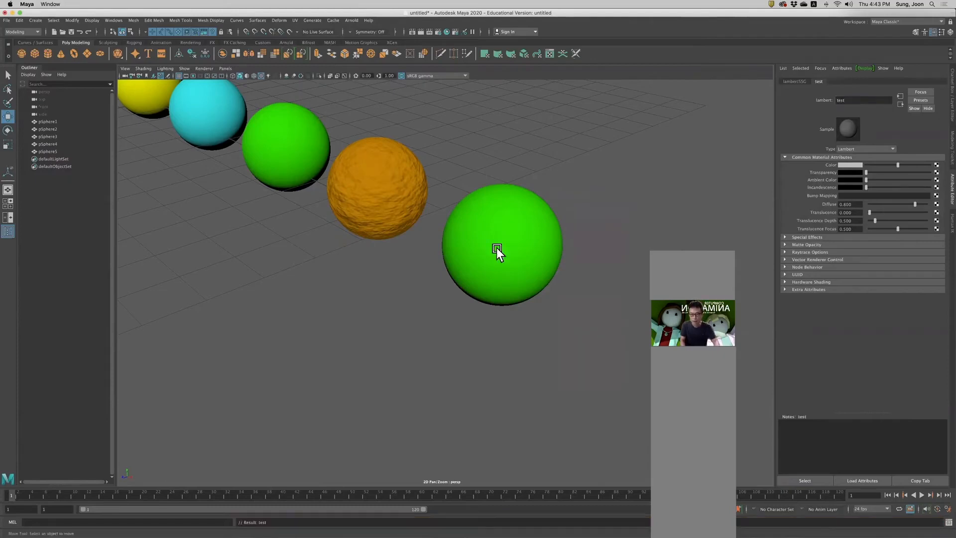
Select the front sphere and lower the saturation of the green material's color to about 0.18.
{"action": "left_click", "coordinate": [496, 244]}
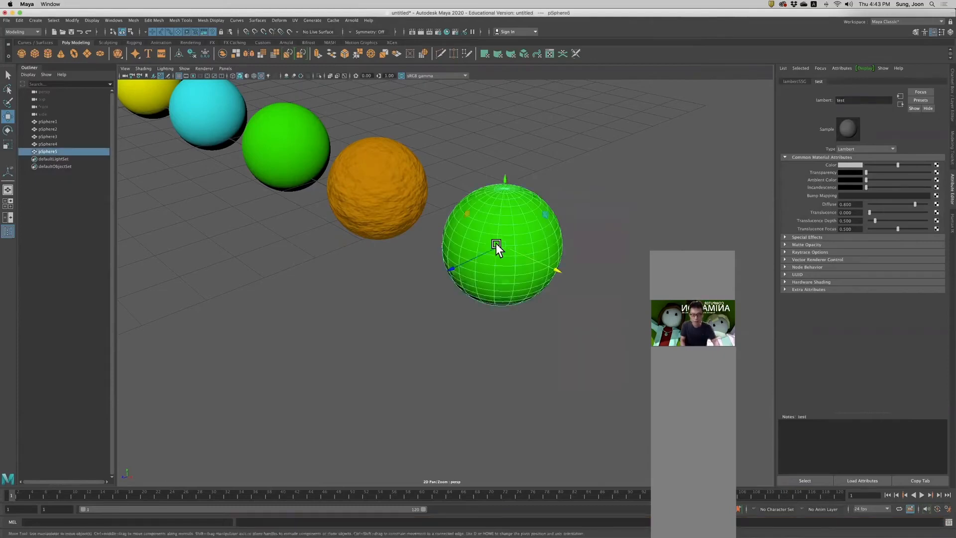
{"action": "left_click", "coordinate": [859, 165]}
{"action": "left_click", "coordinate": [836, 191]}
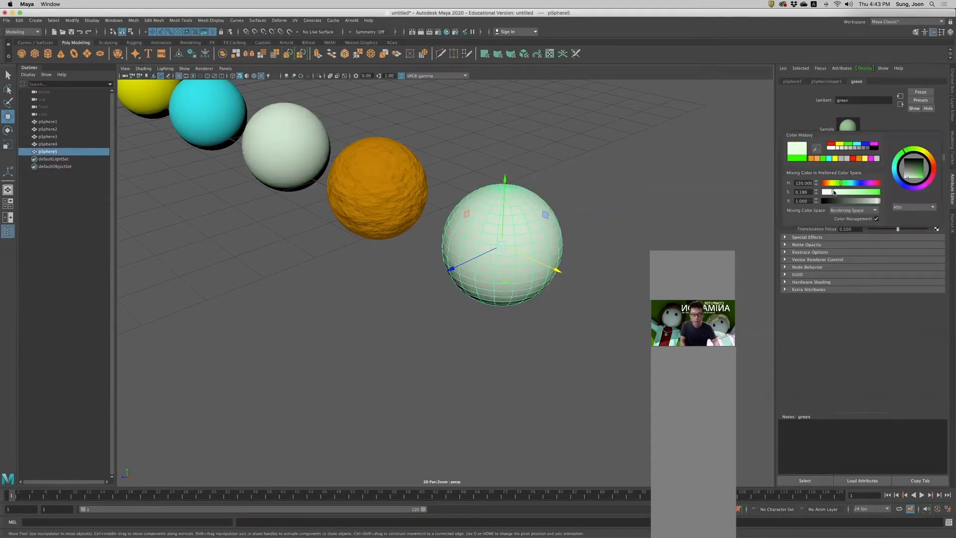
{"action": "left_click", "coordinate": [593, 180]}
Assign the existing test material to the front sphere.
{"action": "left_click", "coordinate": [556, 249]}
{"action": "right_click_drag", "start_coordinate": [526, 251], "coordinate": [585, 487]}
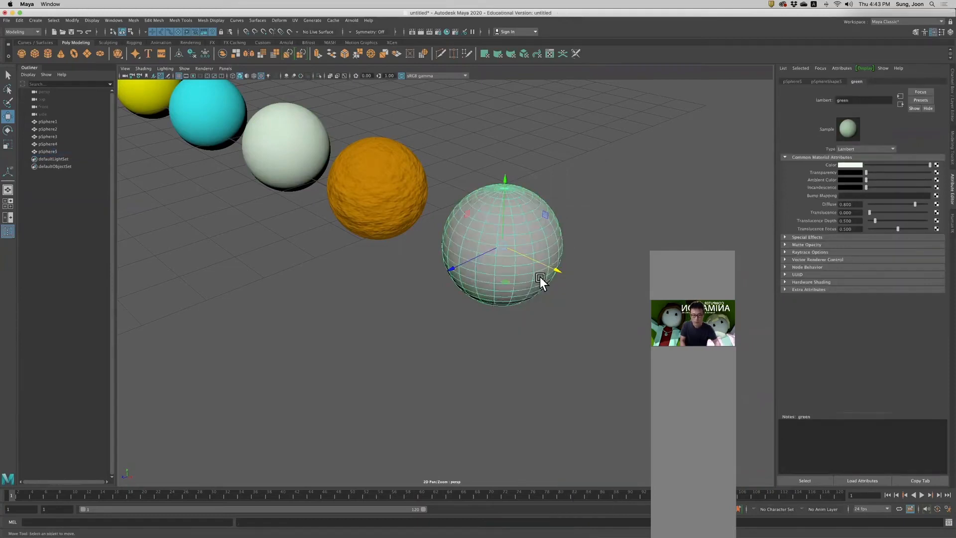
{"action": "left_click_drag", "start_coordinate": [540, 257], "coordinate": [548, 261], "text": "alt"}
{"action": "right_click_drag", "start_coordinate": [549, 261], "coordinate": [643, 269], "text": "alt"}
{"action": "left_click_drag", "start_coordinate": [589, 250], "coordinate": [546, 261], "text": "alt"}
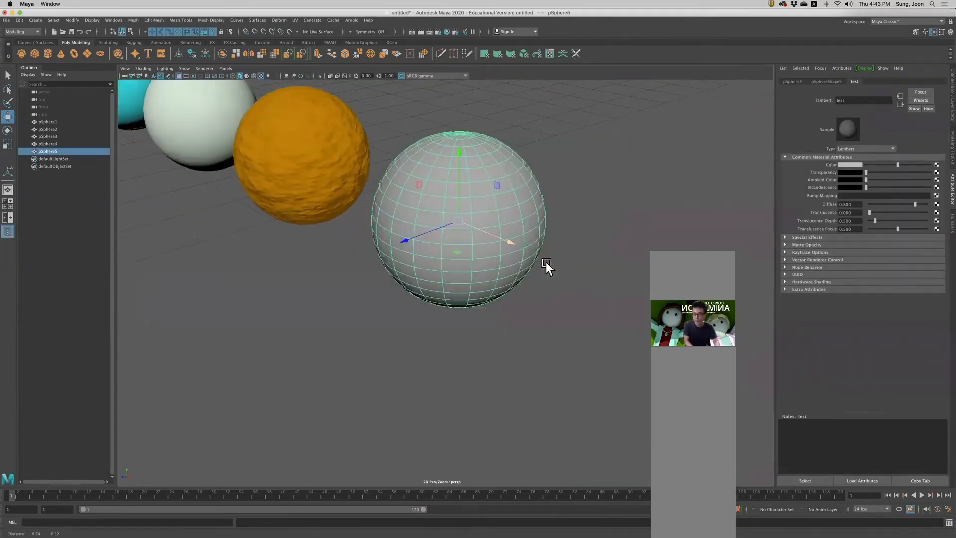
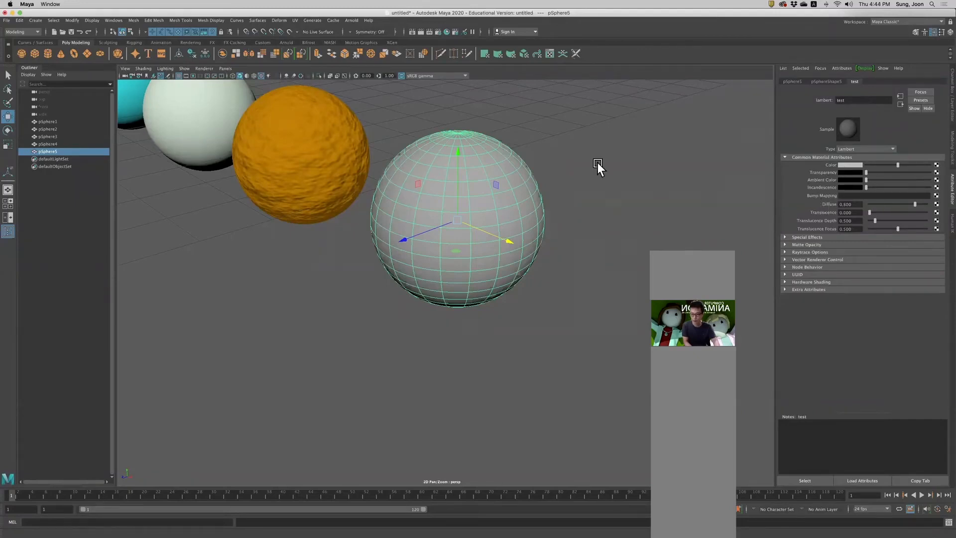
Try a darker gray and several history swatches, including cyan, as the test material's color, ending on gray.
{"action": "scroll", "coordinate": [302, 159], "scroll_direction": "up", "scroll_amount": 2}
{"action": "scroll", "coordinate": [302, 160], "scroll_direction": "down", "scroll_amount": 2}
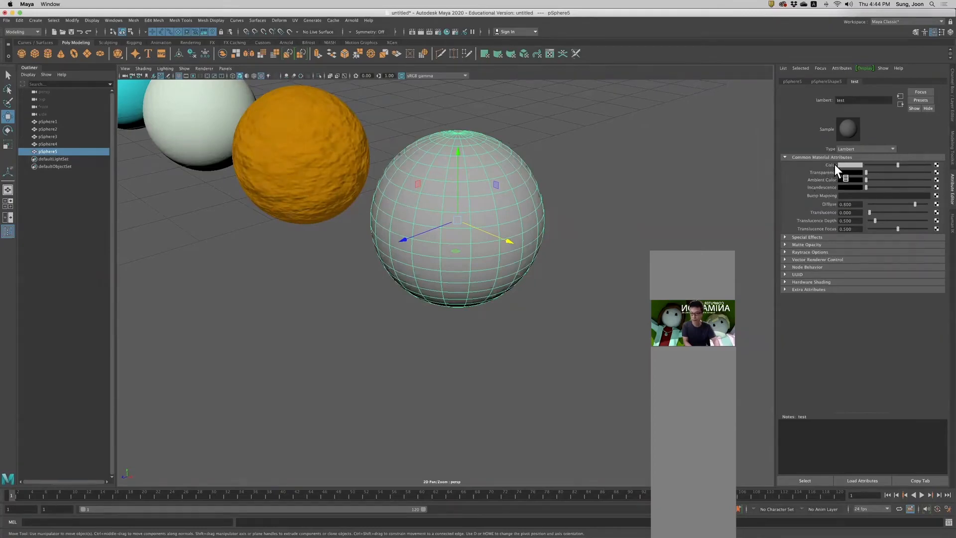
{"action": "mouse_move", "coordinate": [898, 164]}
{"action": "left_mouse_down"}
{"action": "mouse_move", "coordinate": [918, 164]}
{"action": "mouse_move", "coordinate": [890, 165]}
{"action": "left_mouse_up"}
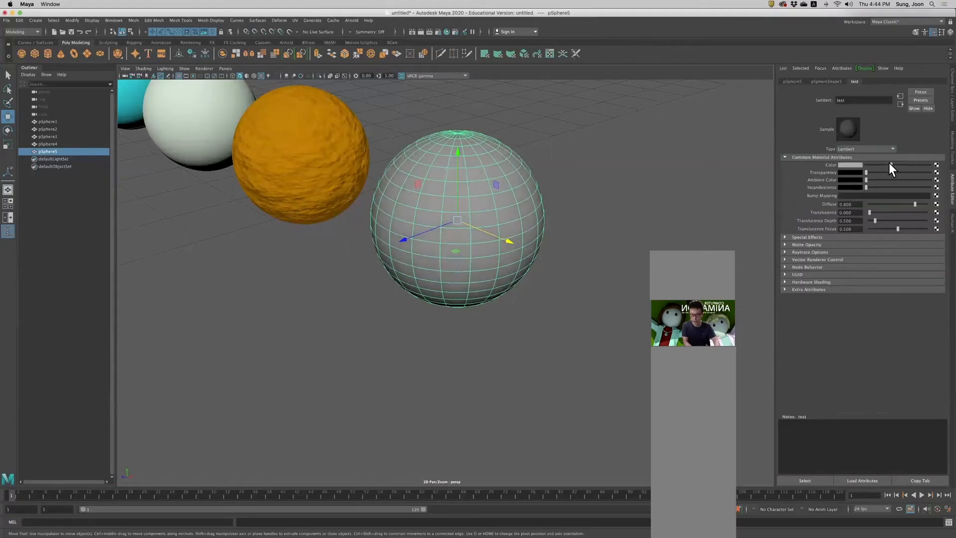
{"action": "left_click", "coordinate": [849, 165]}
{"action": "left_click", "coordinate": [837, 159]}
{"action": "left_click", "coordinate": [825, 159]}
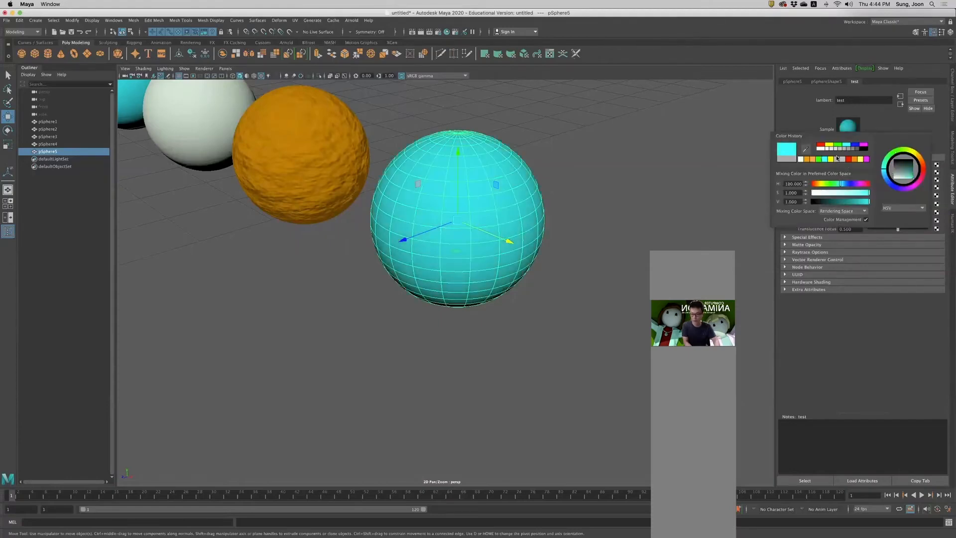
{"action": "left_click", "coordinate": [849, 160]}
{"action": "left_click", "coordinate": [838, 159]}
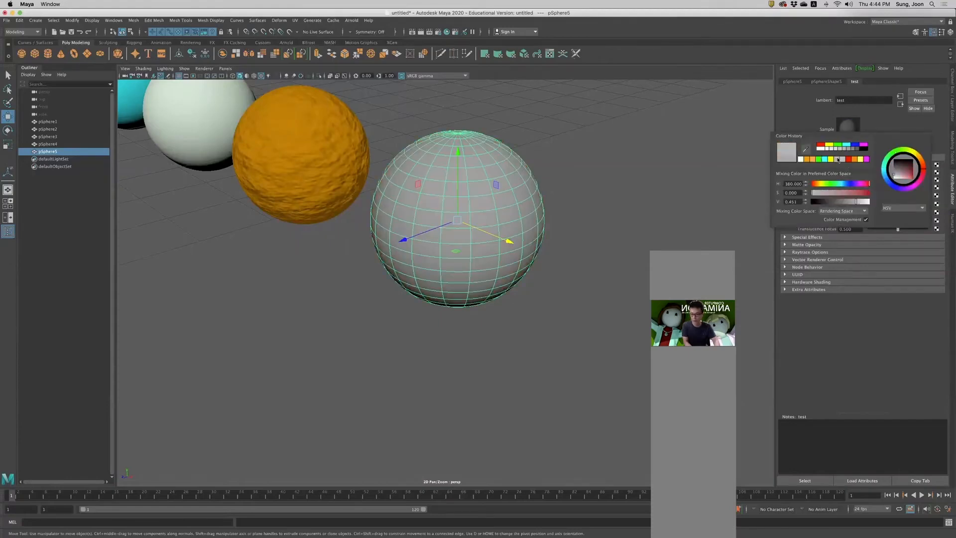
Map a Bulge texture to the test material's color and reselect the front sphere.
{"action": "left_click", "coordinate": [936, 165]}
{"action": "left_click_drag", "start_coordinate": [578, 61], "coordinate": [687, 73]}
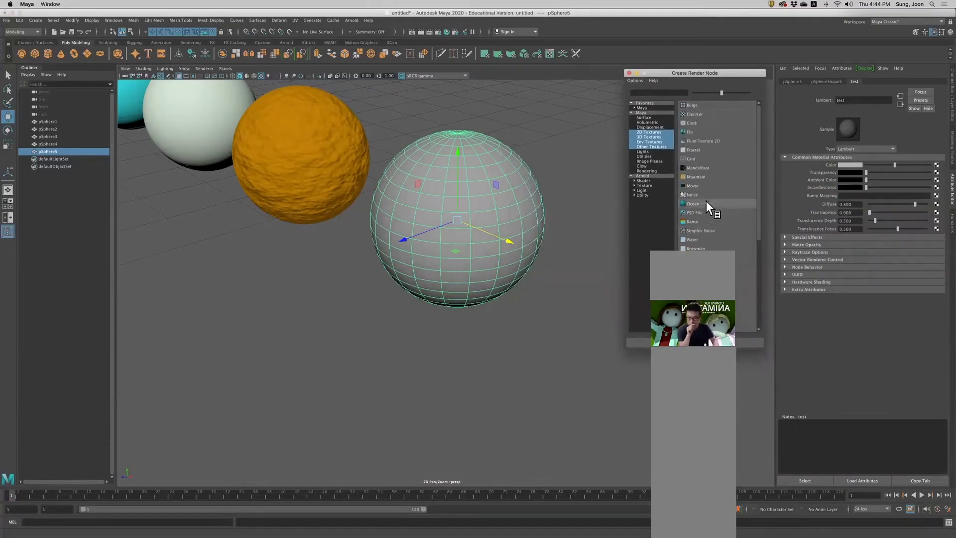
{"action": "left_click", "coordinate": [692, 104]}
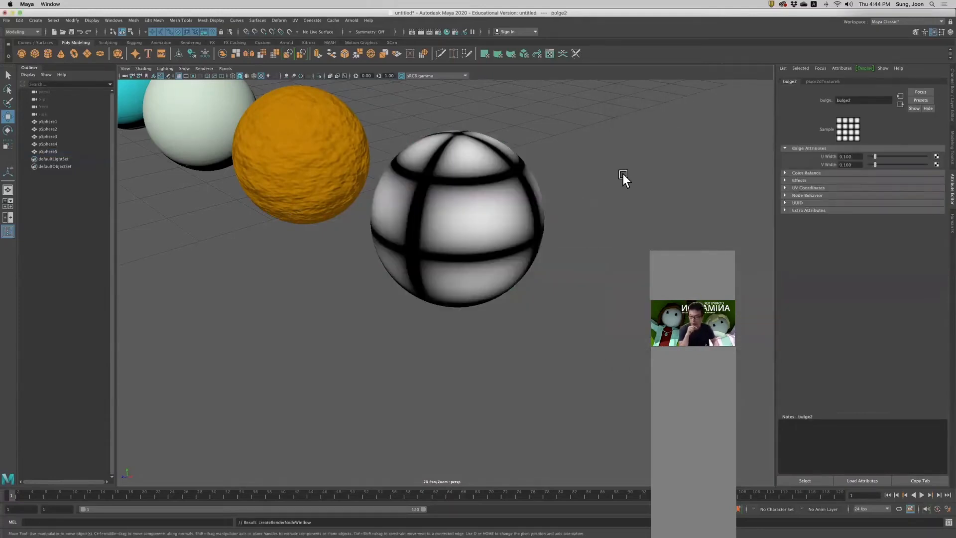
{"action": "scroll", "coordinate": [465, 241], "scroll_direction": "down", "scroll_amount": 3}
{"action": "left_click", "coordinate": [465, 241]}
{"action": "scroll", "coordinate": [548, 209], "scroll_direction": "up", "scroll_amount": 3}
{"action": "scroll", "coordinate": [585, 173], "scroll_direction": "down", "scroll_amount": 3}
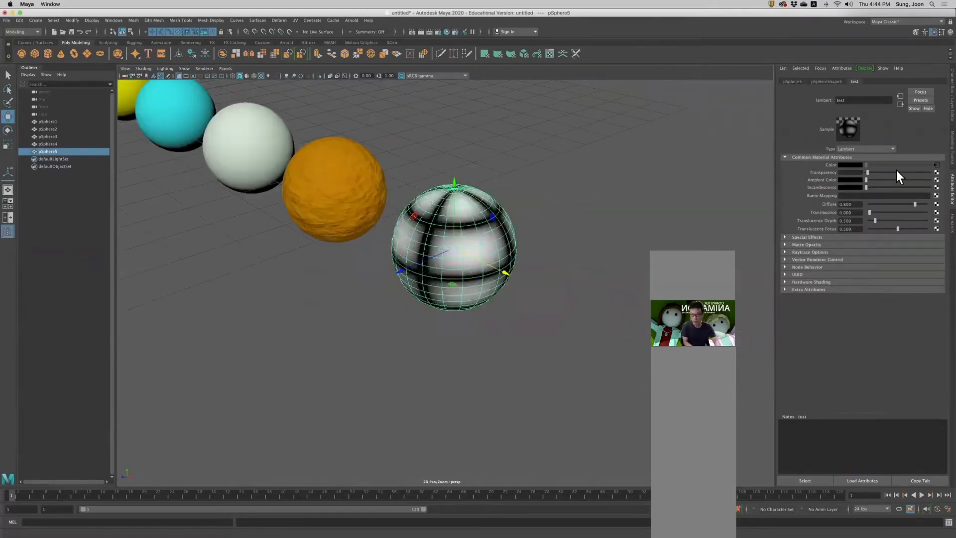
Brighten the test material's ambient color to a mid gray and set its diffuse to about 0.81.
{"action": "mouse_move", "coordinate": [866, 179]}
{"action": "left_mouse_down"}
{"action": "mouse_move", "coordinate": [926, 180]}
{"action": "mouse_move", "coordinate": [878, 177]}
{"action": "left_mouse_up"}
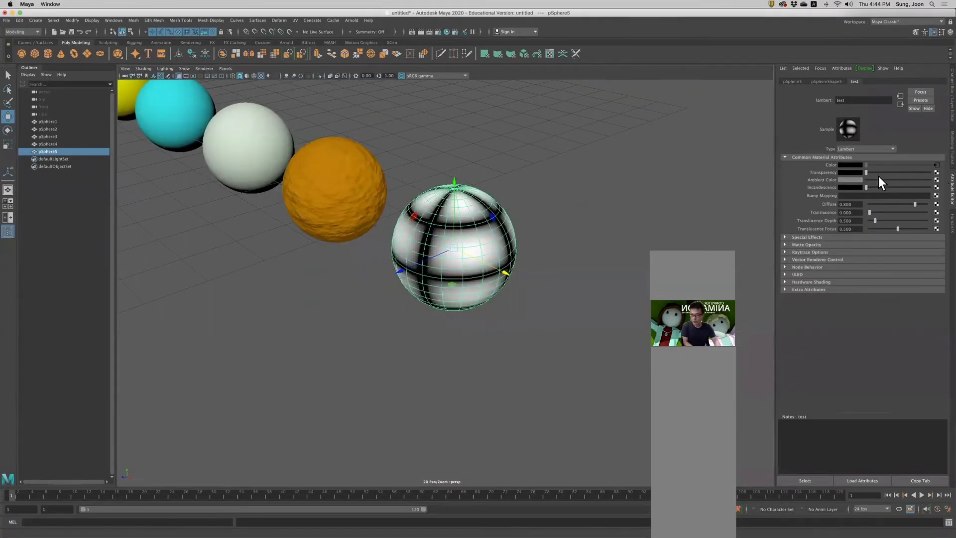
{"action": "left_click_drag", "start_coordinate": [915, 204], "coordinate": [913, 206]}
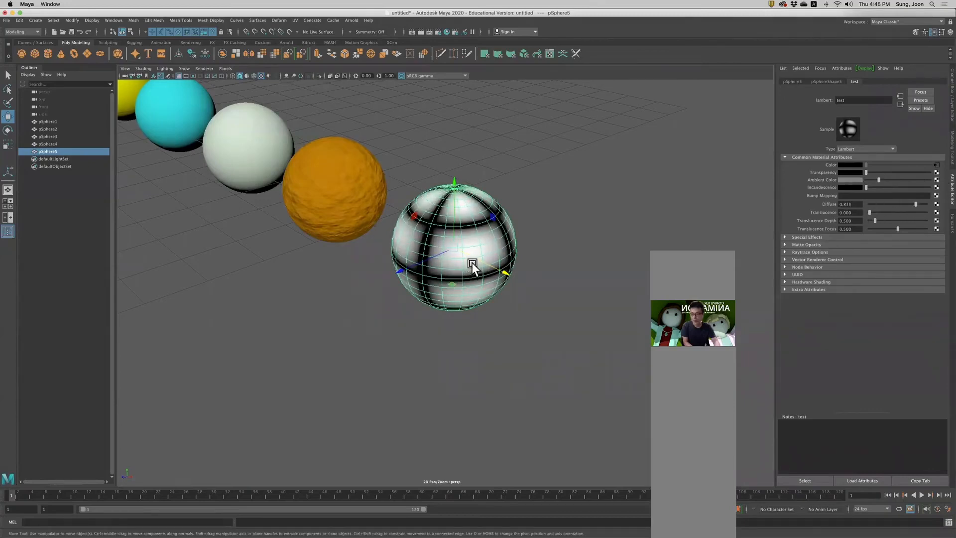
Open the 2D placement settings of the Bulge texture mapped to the test material's color.
{"action": "left_click", "coordinate": [936, 165]}
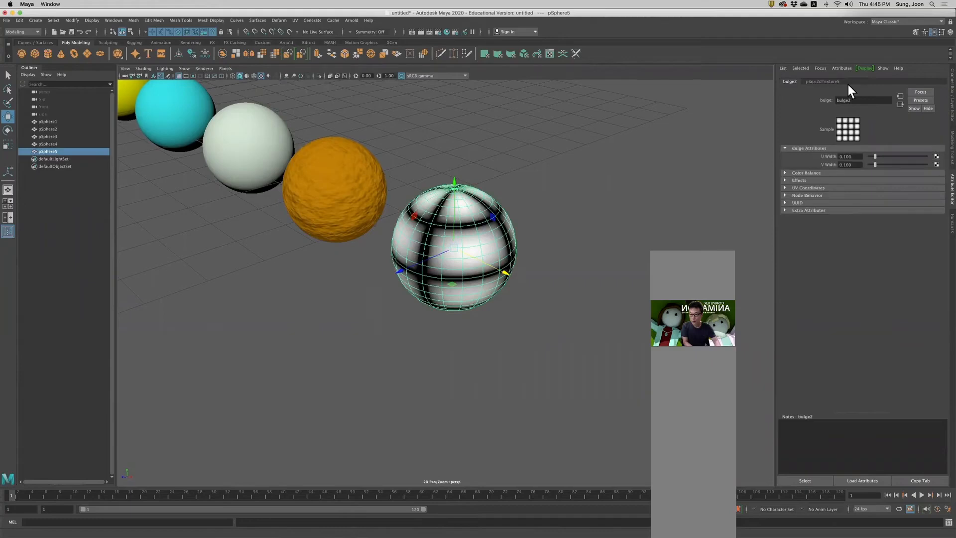
{"action": "left_click_drag", "start_coordinate": [485, 208], "coordinate": [508, 249], "text": "alt"}
{"action": "scroll", "coordinate": [536, 224], "scroll_direction": "up", "scroll_amount": 5}
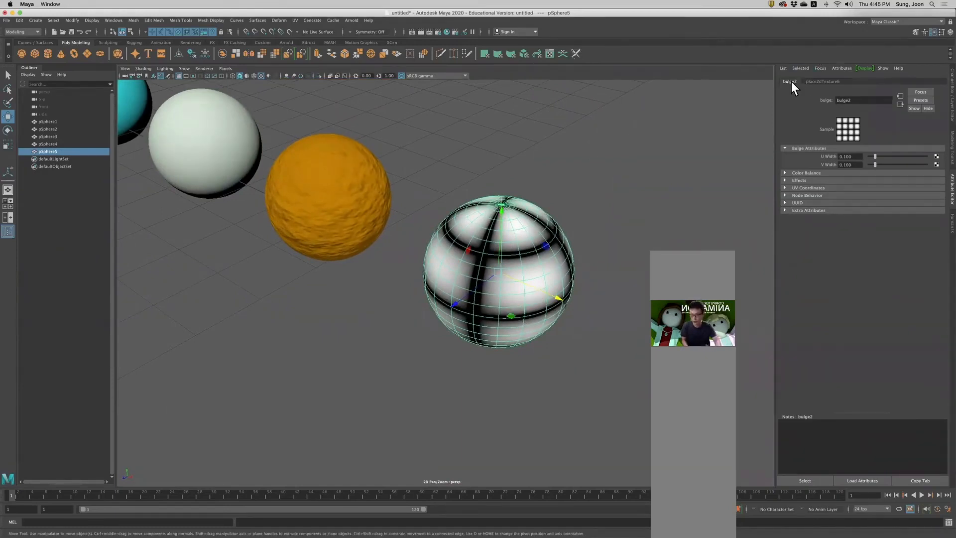
{"action": "left_click", "coordinate": [814, 81]}
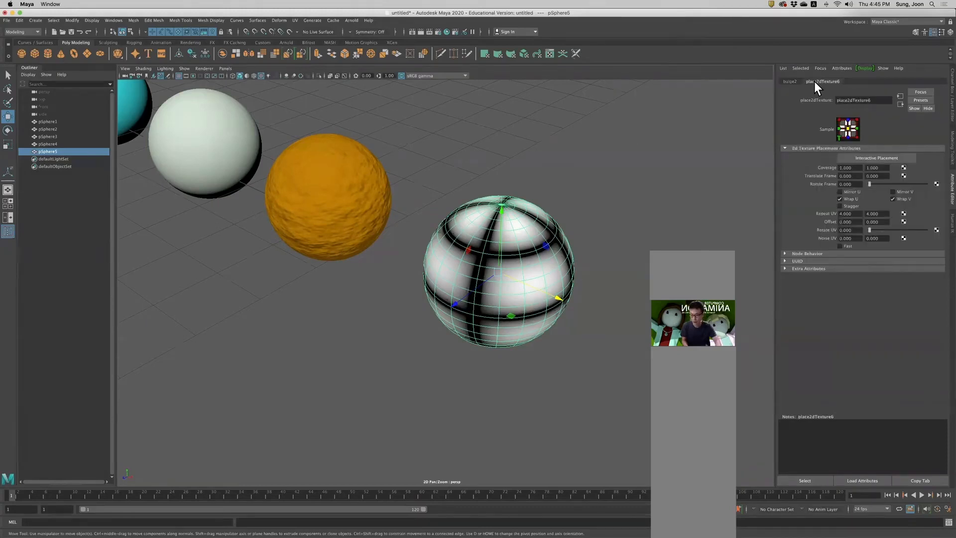
Try rotating the Bulge texture's frame and UVs, returning both rotation values to 0.
{"action": "left_click_drag", "start_coordinate": [871, 184], "coordinate": [846, 183]}
{"action": "left_click_drag", "start_coordinate": [870, 230], "coordinate": [842, 229]}
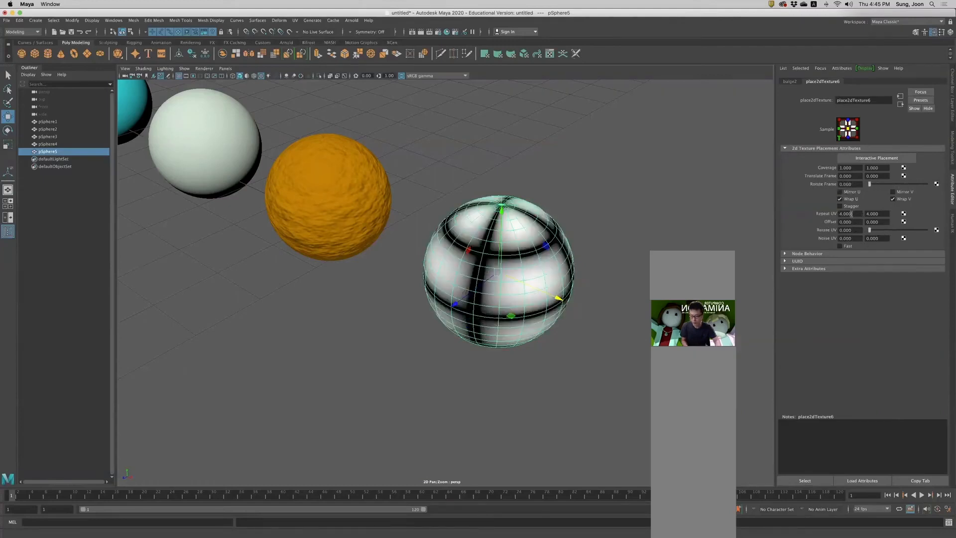
Set the Bulge texture's Repeat UV to 10 in both directions.
{"action": "left_click", "coordinate": [849, 214]}
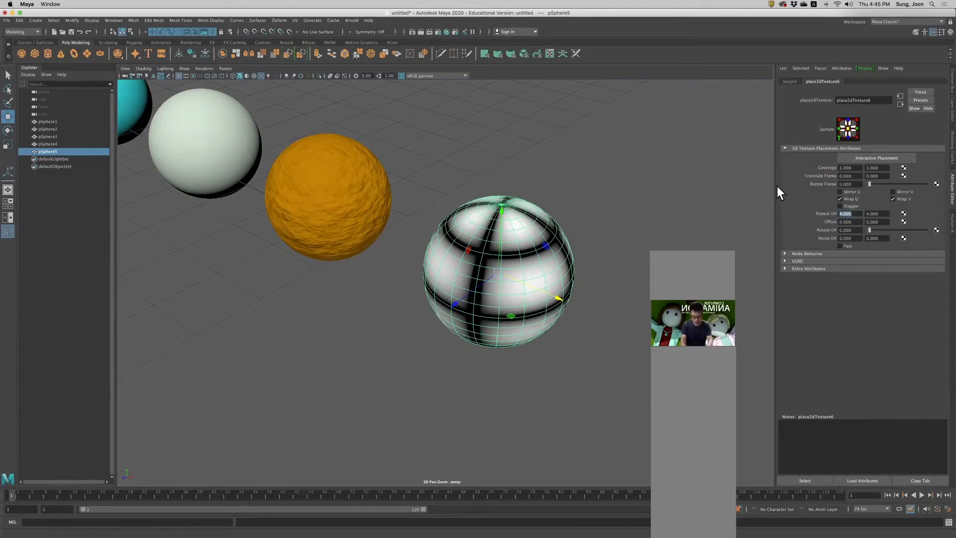
{"action": "type", "text": "10"}
{"action": "key", "text": "Tab"}
{"action": "type", "text": "10"}
{"action": "key", "text": "Tab"}
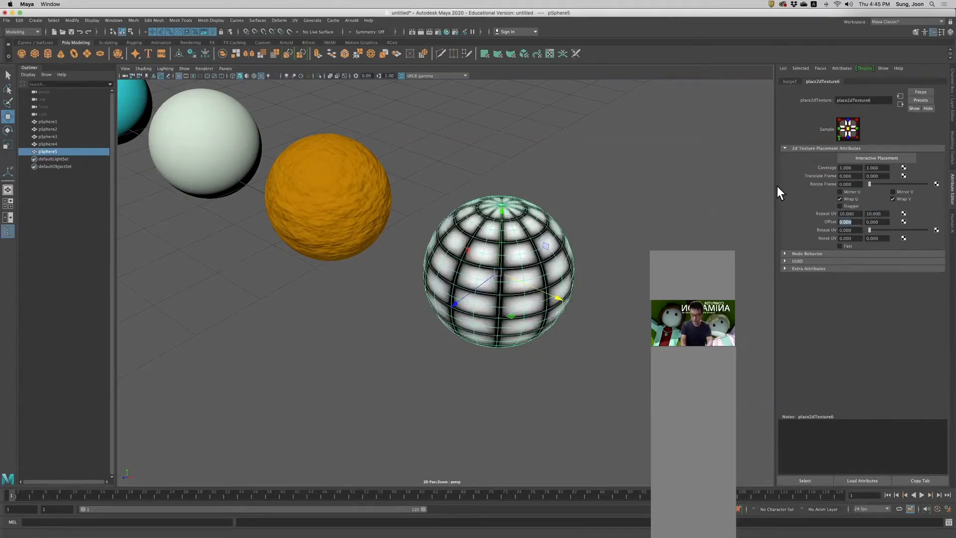
Increase the Bulge texture's Repeat UV to 15 by 15 and inspect the pattern on the front sphere.
{"action": "left_click", "coordinate": [847, 214]}
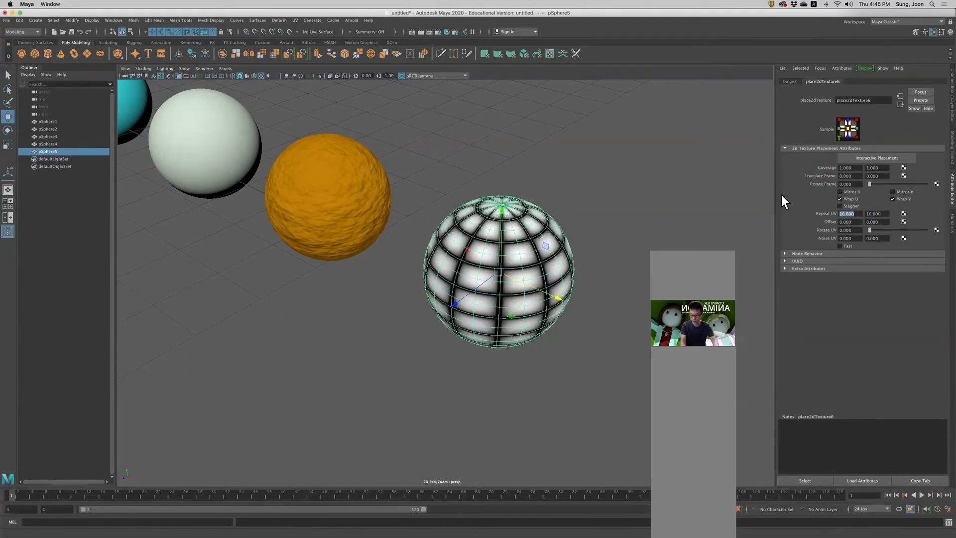
{"action": "type", "text": "15"}
{"action": "key", "text": "Tab"}
{"action": "type", "text": "1"}
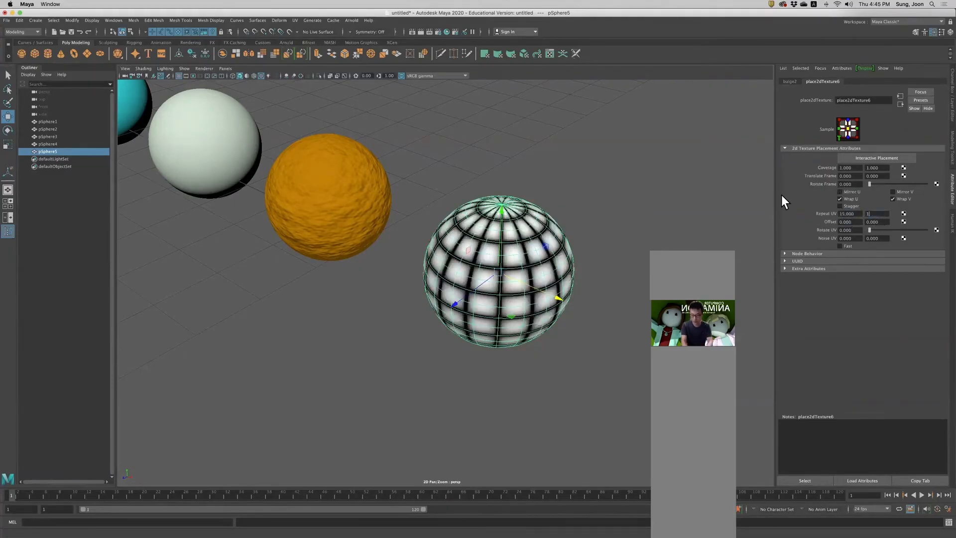
{"action": "type", "text": "5"}
{"action": "key", "text": "Return"}
{"action": "left_click_drag", "start_coordinate": [520, 264], "coordinate": [495, 273], "text": "alt"}
{"action": "scroll", "coordinate": [495, 273], "scroll_direction": "up", "scroll_amount": 2}
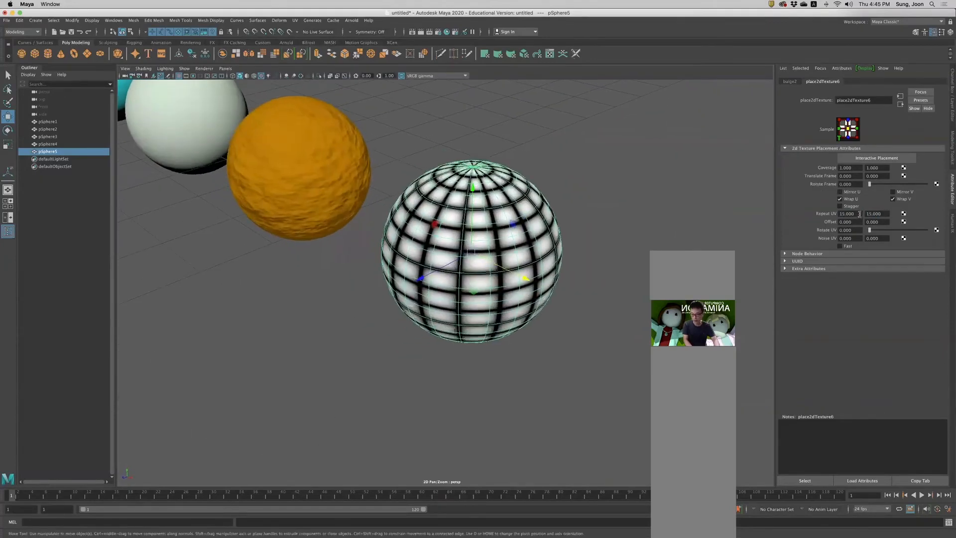
Reduce the Bulge texture's Repeat UV to 2 by 2 and check the front sphere.
{"action": "type", "text": "2"}
{"action": "key", "text": "Tab"}
{"action": "type", "text": "2"}
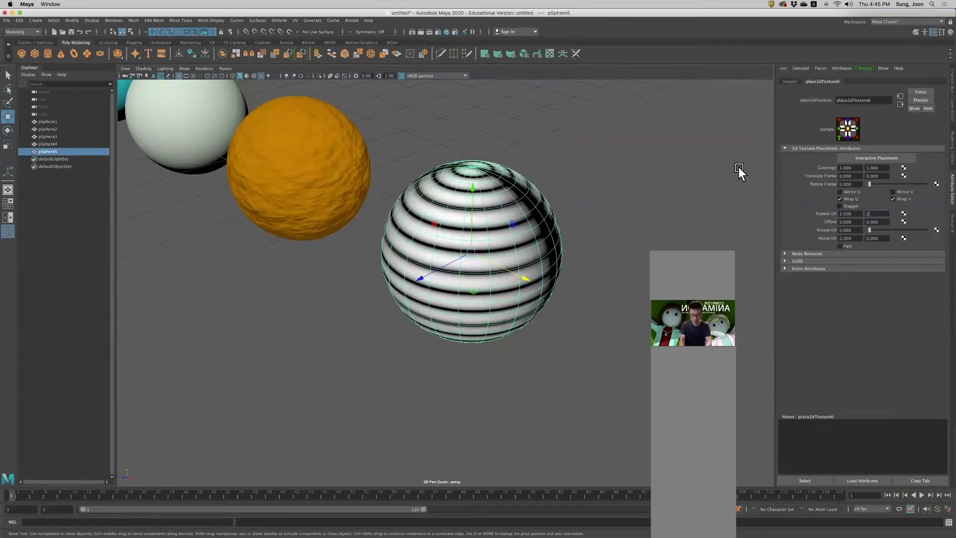
{"action": "key", "text": "Tab"}
{"action": "left_click_drag", "start_coordinate": [474, 278], "coordinate": [498, 274], "text": "alt"}
Set the Bulge texture's Repeat UV to 6 by 6 and view the front sphere from another angle.
{"action": "double_click", "coordinate": [855, 215]}
{"action": "type", "text": "6"}
{"action": "key", "text": "Tab"}
{"action": "type", "text": "6"}
{"action": "key", "text": "Tab"}
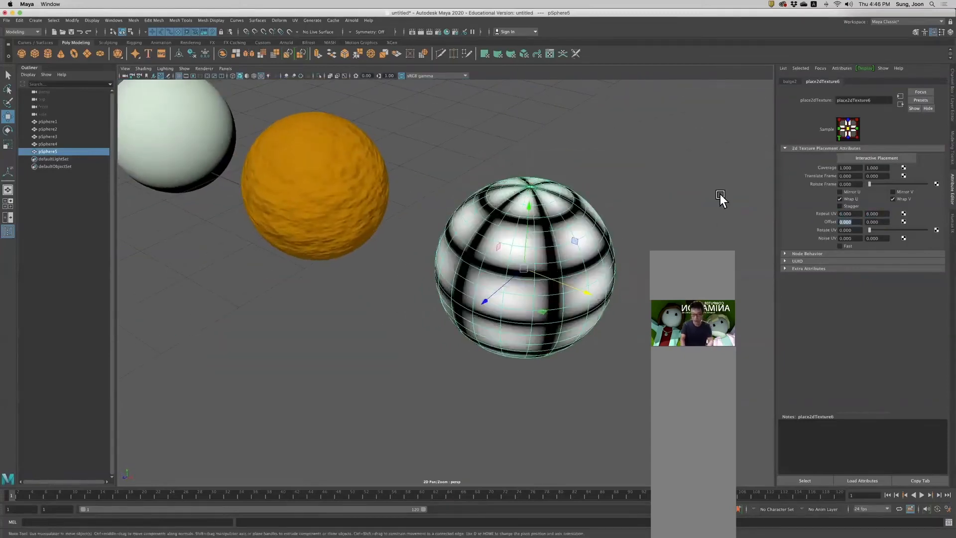
{"action": "left_click_drag", "start_coordinate": [540, 306], "coordinate": [495, 222], "text": "alt"}
Reselect the front sphere and break the Bulge texture's connection to the test material's color.
{"action": "left_click", "coordinate": [495, 223]}
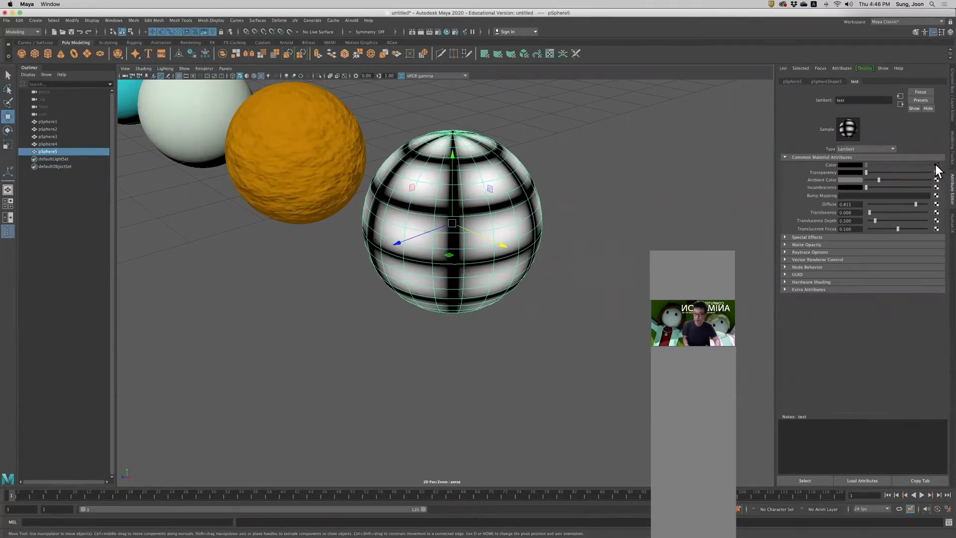
{"action": "right_click", "coordinate": [831, 164]}
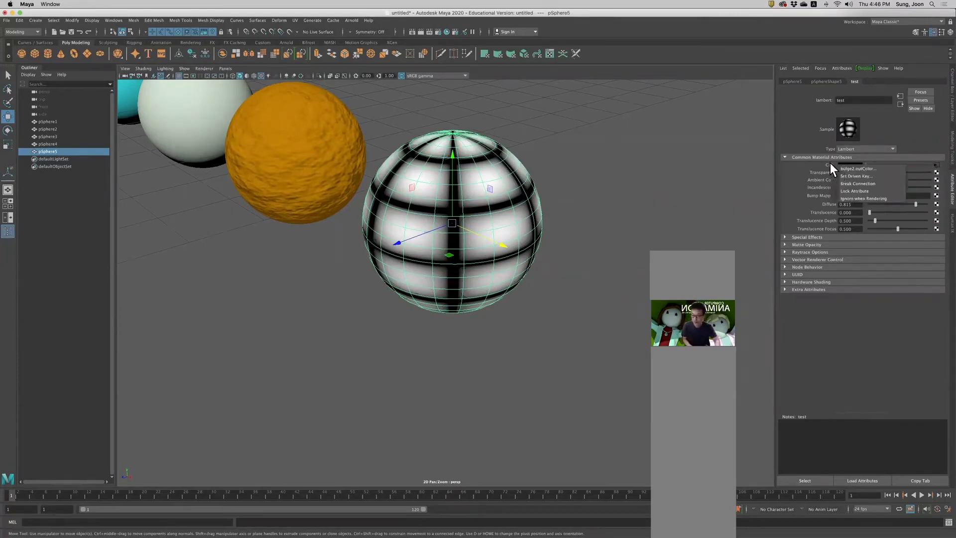
{"action": "left_click", "coordinate": [857, 182]}
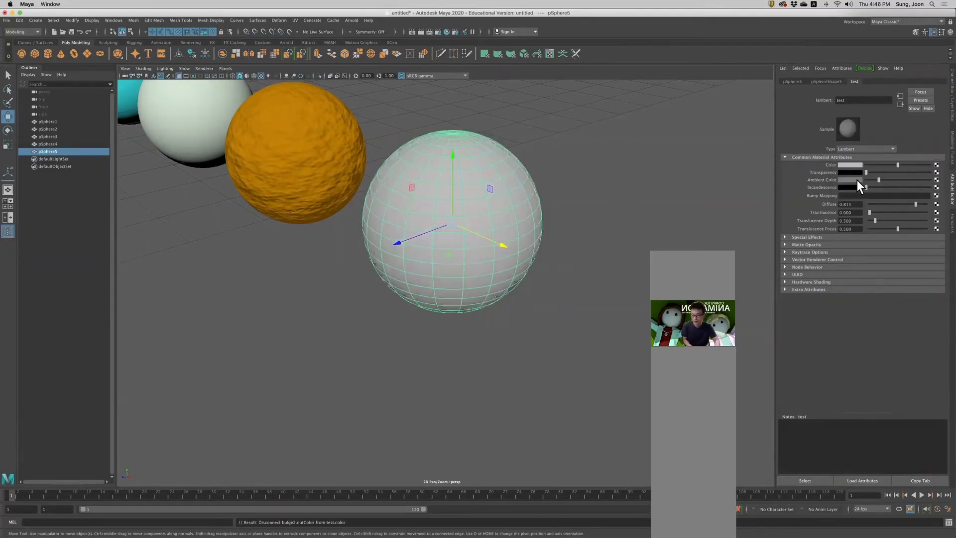
Map a Ramp texture to the test material's color and view it on the front sphere.
{"action": "left_click", "coordinate": [936, 165]}
{"action": "left_click_drag", "start_coordinate": [573, 65], "coordinate": [657, 75]}
{"action": "scroll", "coordinate": [725, 229], "scroll_direction": "down", "scroll_amount": 2}
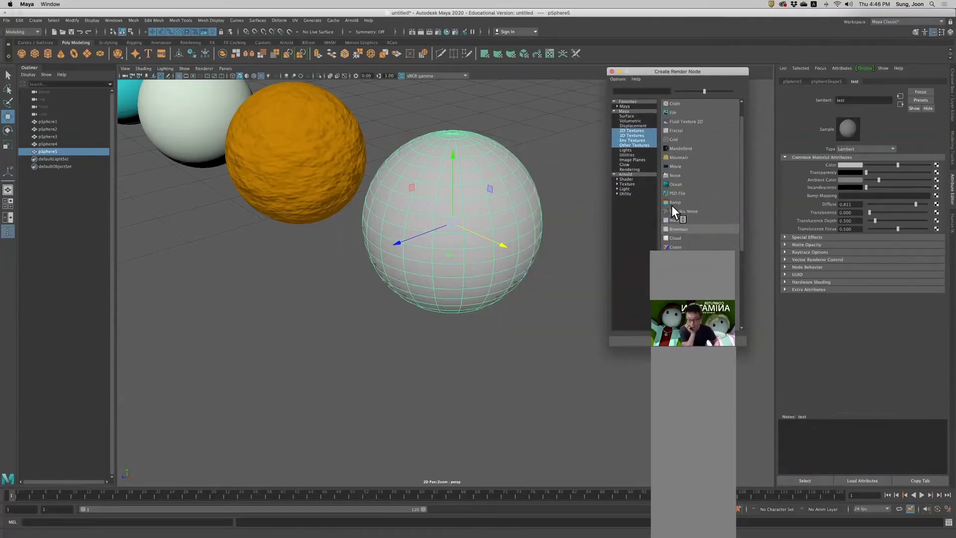
{"action": "left_click", "coordinate": [671, 203]}
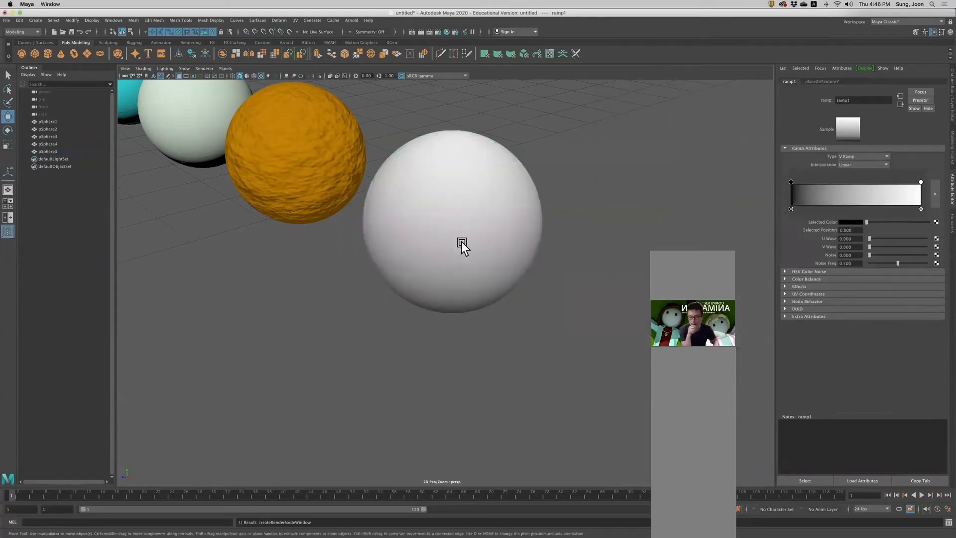
{"action": "left_click_drag", "start_coordinate": [534, 245], "coordinate": [572, 247], "text": "alt"}
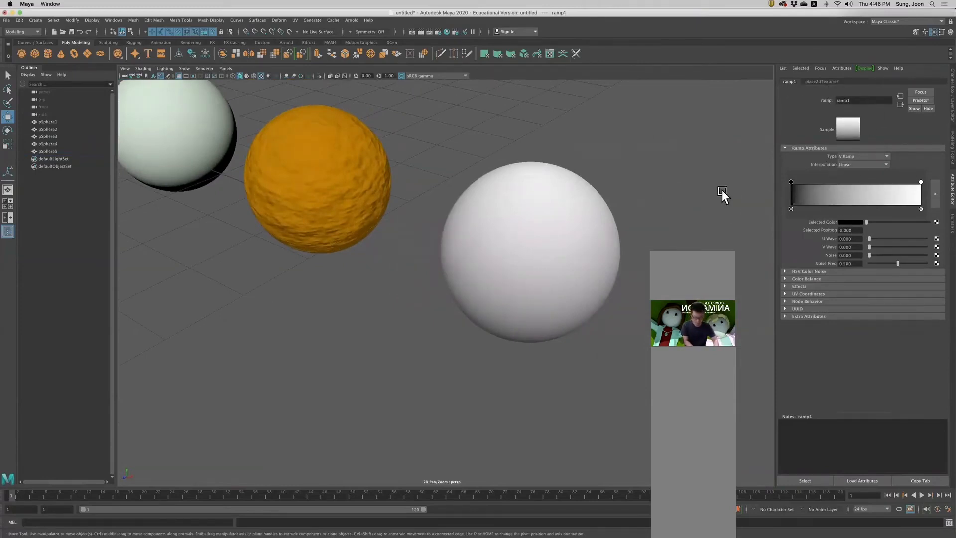
{"action": "left_click_drag", "start_coordinate": [638, 207], "coordinate": [625, 209], "text": "alt"}
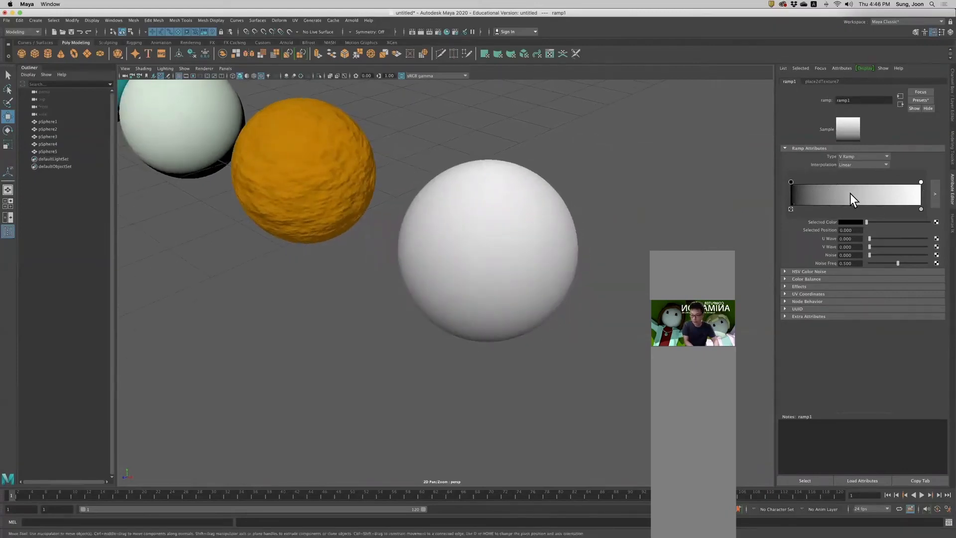
Add a yellow color marker to the ramp at about position 0.264.
{"action": "left_click", "coordinate": [934, 195]}
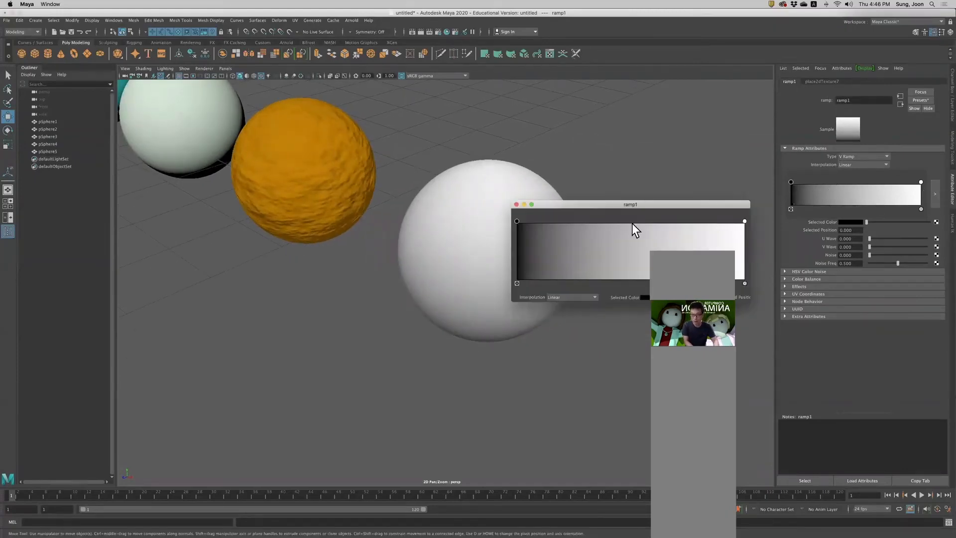
{"action": "left_click", "coordinate": [516, 205]}
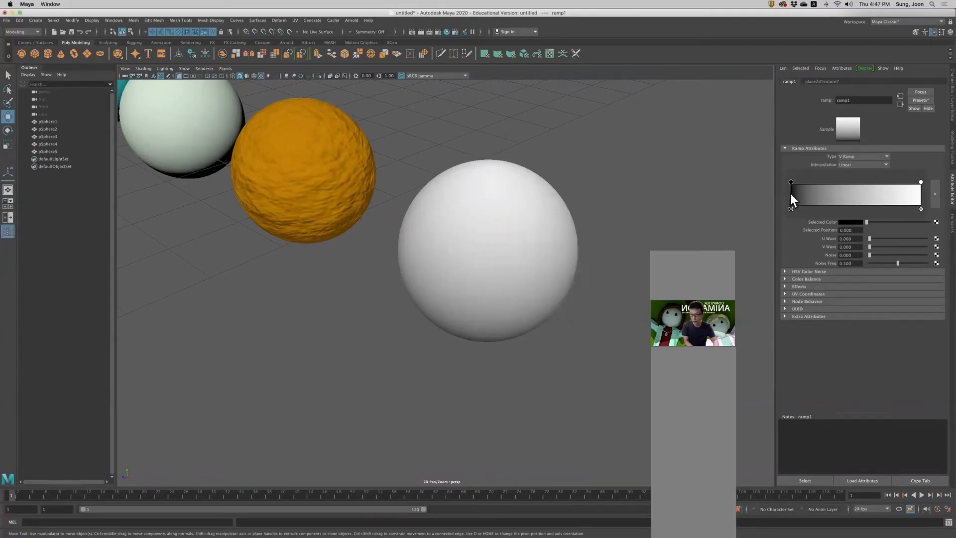
{"action": "left_click", "coordinate": [856, 221]}
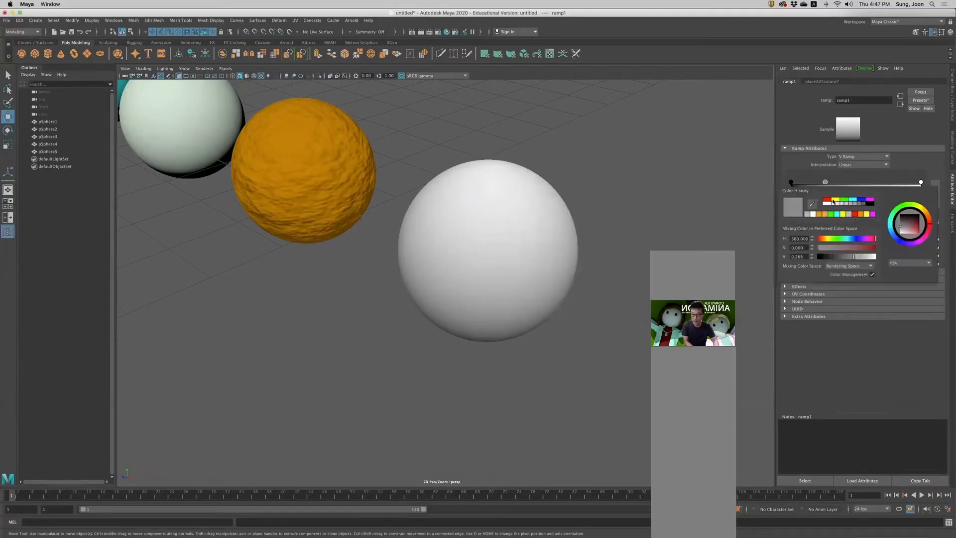
{"action": "left_click", "coordinate": [835, 201]}
{"action": "left_click_drag", "start_coordinate": [517, 314], "coordinate": [482, 305], "text": "alt"}
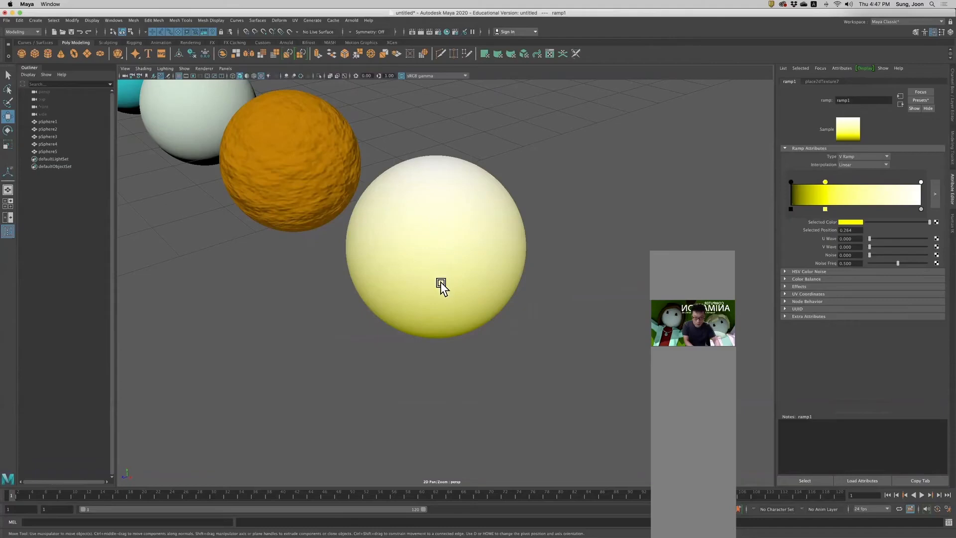
Add a red color marker to the ramp at about position 0.63, between the yellow and white markers.
{"action": "left_click_drag", "start_coordinate": [854, 180], "coordinate": [878, 202]}
{"action": "left_click", "coordinate": [851, 222]}
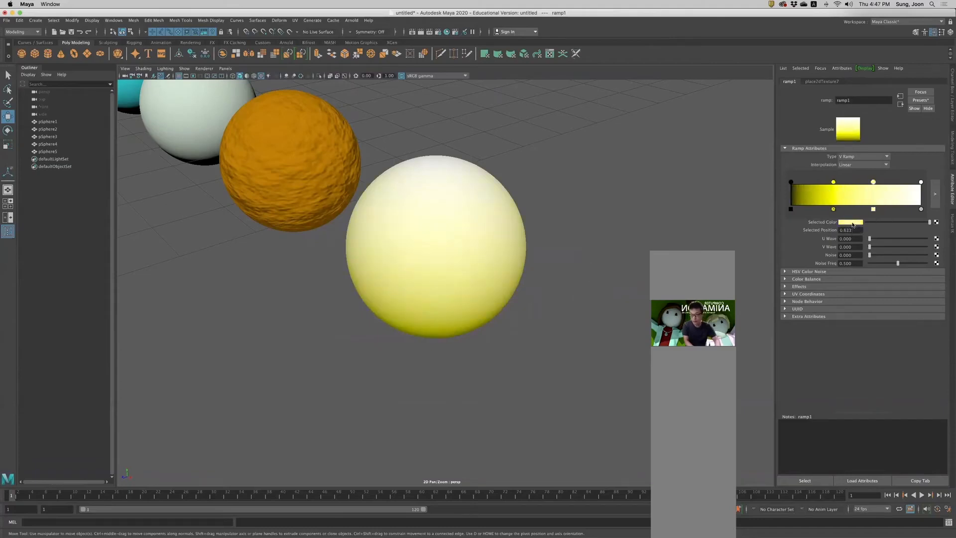
{"action": "left_click", "coordinate": [824, 205]}
{"action": "left_click_drag", "start_coordinate": [529, 286], "coordinate": [484, 283], "text": "alt"}
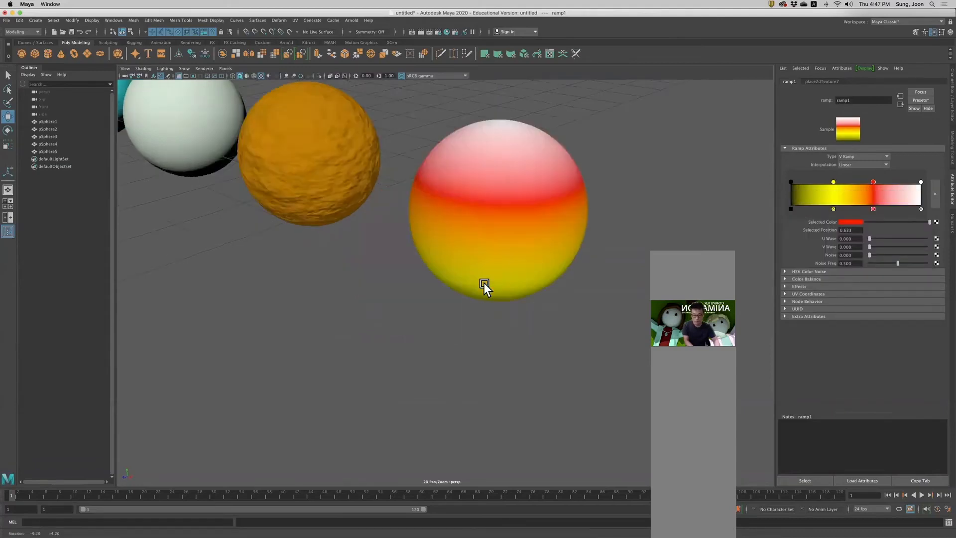
Add another black marker to the ramp, and move the original black marker to about 0.398 and the yellow one to about 0.619.
{"action": "left_click_drag", "start_coordinate": [833, 180], "coordinate": [881, 183]}
{"action": "left_click", "coordinate": [831, 198]}
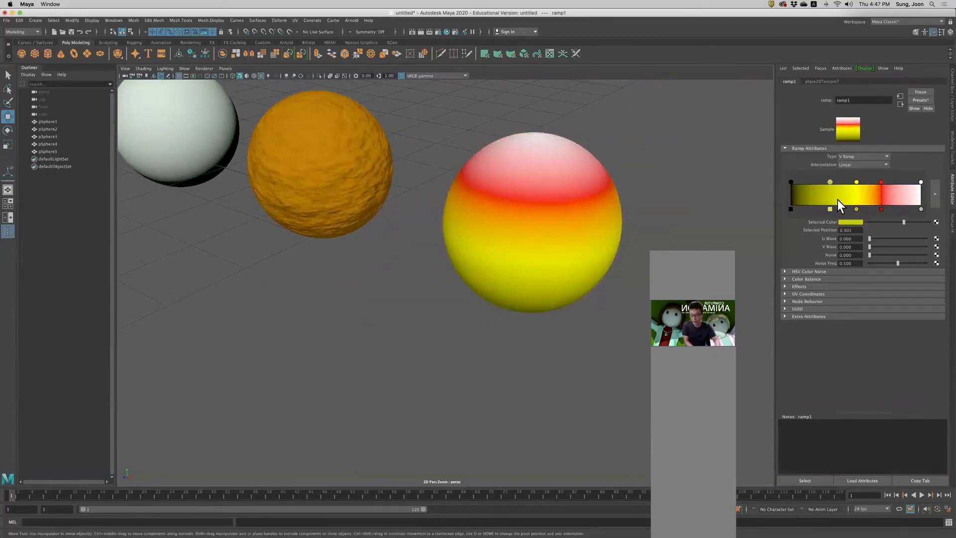
{"action": "left_click", "coordinate": [854, 222]}
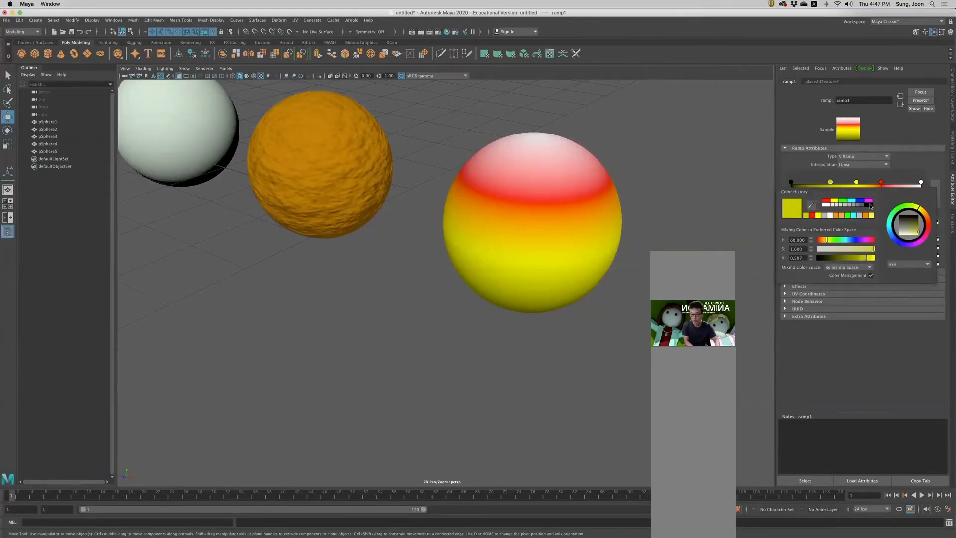
{"action": "left_click", "coordinate": [870, 205]}
{"action": "mouse_move", "coordinate": [543, 264]}
{"action": "left_mouse_down", "text": "alt"}
{"action": "mouse_move", "coordinate": [531, 258]}
{"action": "mouse_move", "coordinate": [538, 263]}
{"action": "left_mouse_up", "text": "alt"}
{"action": "left_click_drag", "start_coordinate": [791, 181], "coordinate": [842, 183]}
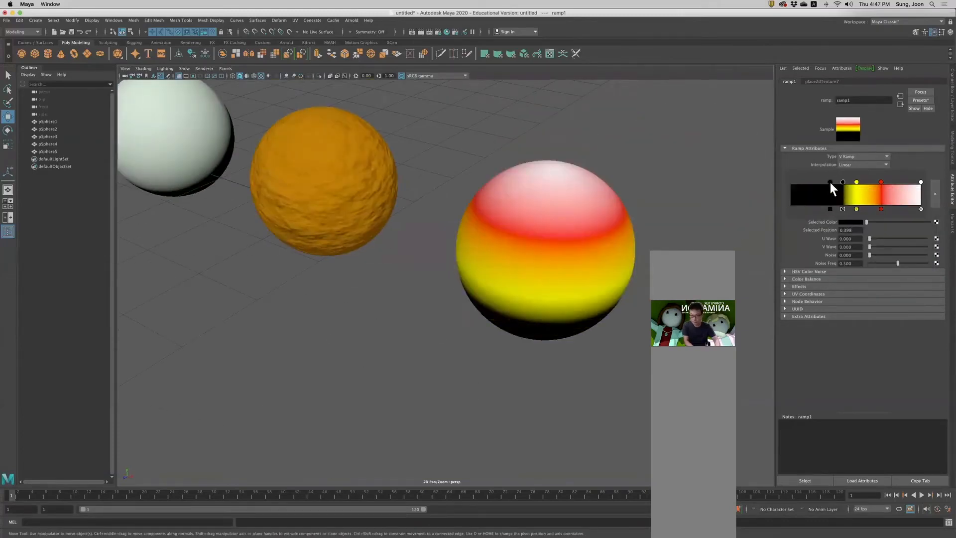
{"action": "mouse_move", "coordinate": [856, 182]}
{"action": "left_mouse_down"}
{"action": "mouse_move", "coordinate": [904, 182]}
{"action": "mouse_move", "coordinate": [856, 182]}
{"action": "mouse_move", "coordinate": [872, 181]}
{"action": "left_mouse_up"}
Try the ramp's wave and noise values, returning them to 0, and set its Noise Freq to about 0.477.
{"action": "left_click_drag", "start_coordinate": [471, 291], "coordinate": [418, 312], "text": "alt"}
{"action": "right_click_drag", "start_coordinate": [418, 313], "coordinate": [361, 288], "text": "alt"}
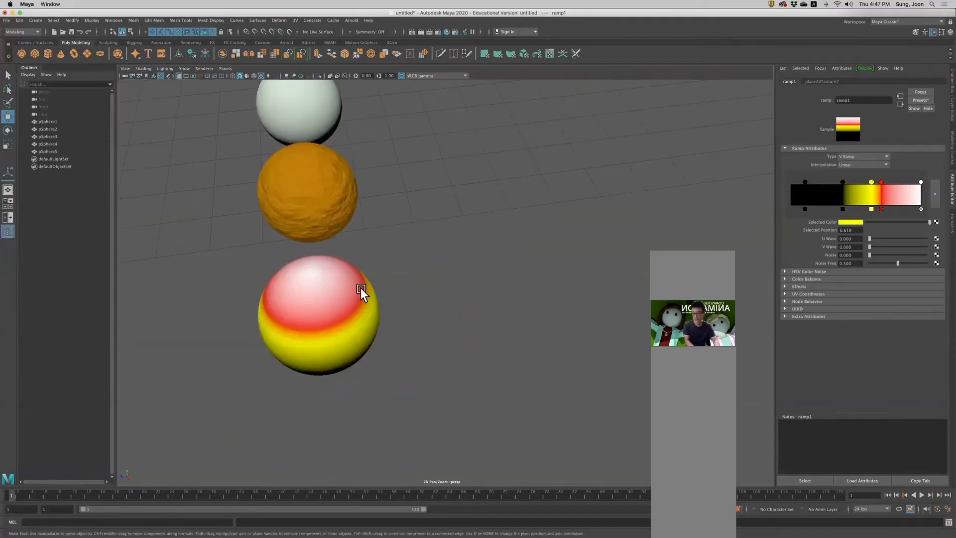
{"action": "middle_click_drag", "start_coordinate": [361, 288], "coordinate": [417, 288], "text": "alt"}
{"action": "left_click_drag", "start_coordinate": [416, 288], "coordinate": [420, 287], "text": "alt"}
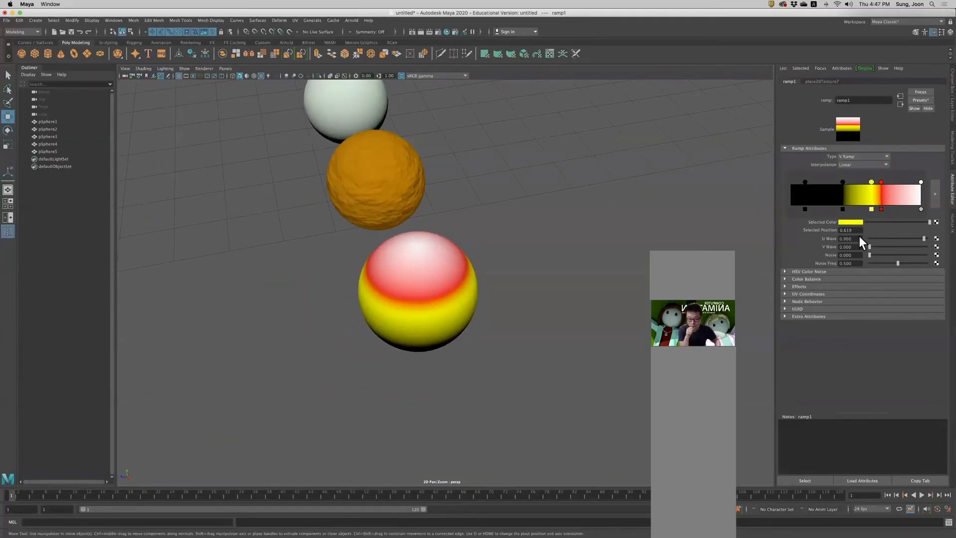
{"action": "mouse_move", "coordinate": [868, 248]}
{"action": "left_mouse_down"}
{"action": "mouse_move", "coordinate": [933, 252]}
{"action": "mouse_move", "coordinate": [871, 255]}
{"action": "left_mouse_up"}
Try the U Ramp and Diagonal Ramp types on the texture, then return it to V Ramp.
{"action": "left_click", "coordinate": [861, 157]}
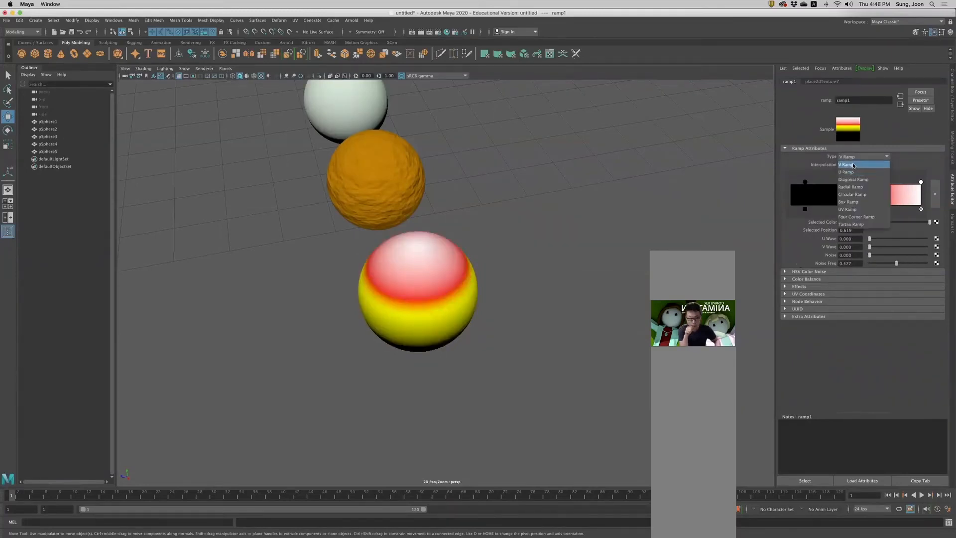
{"action": "left_click", "coordinate": [850, 171]}
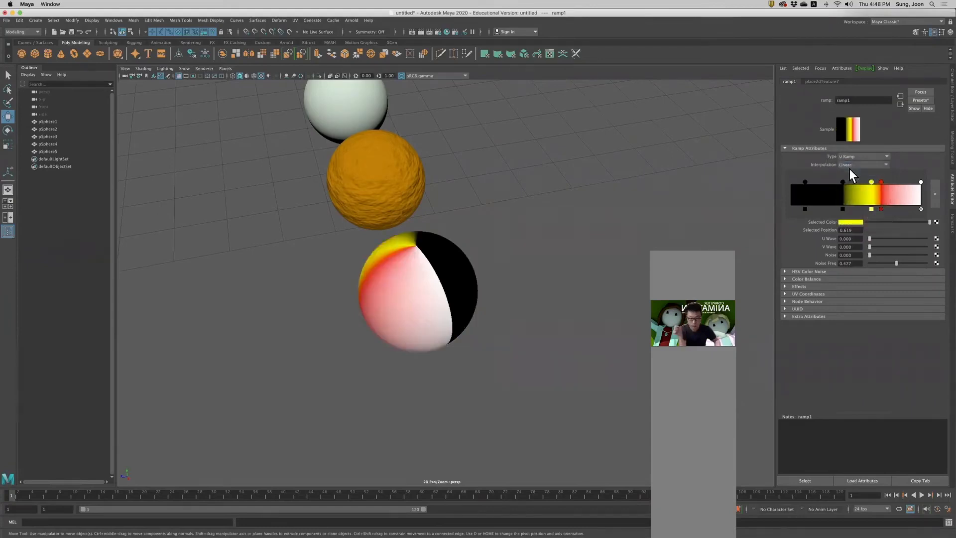
{"action": "left_click", "coordinate": [854, 156]}
{"action": "left_click", "coordinate": [852, 178]}
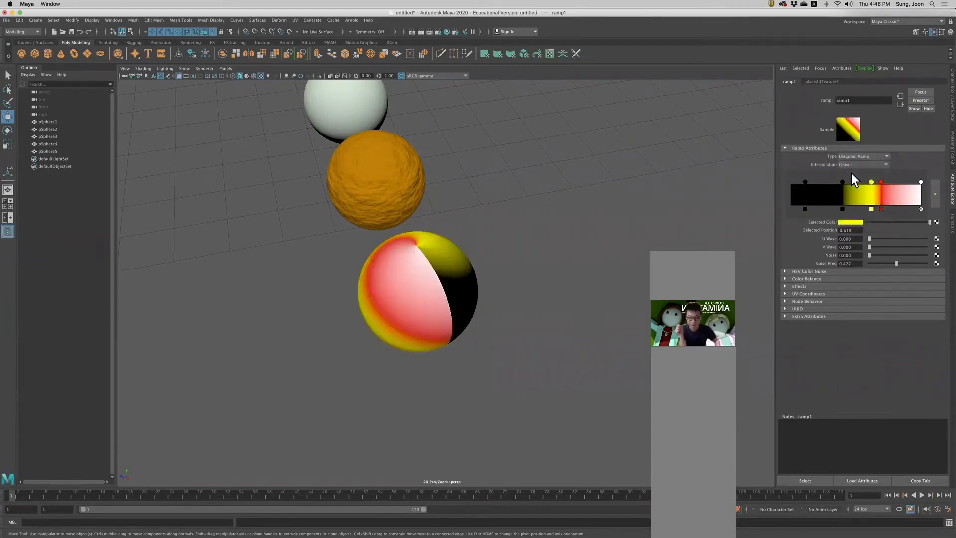
{"action": "left_click", "coordinate": [862, 157]}
{"action": "left_click", "coordinate": [857, 164]}
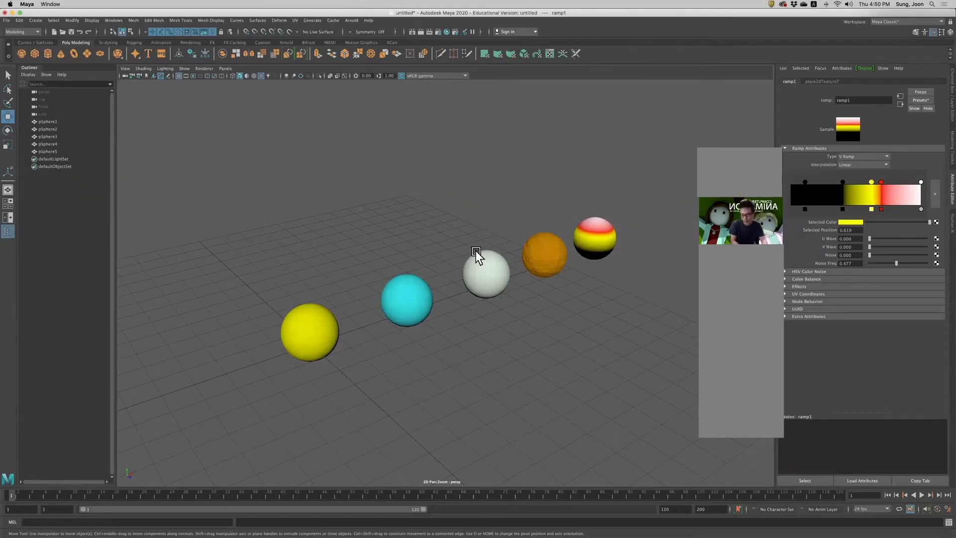
Frame the row of five spheres in the perspective view and render the current frame with the Arnold renderer.
{"action": "scroll", "coordinate": [476, 250], "scroll_direction": "up", "scroll_amount": 3}
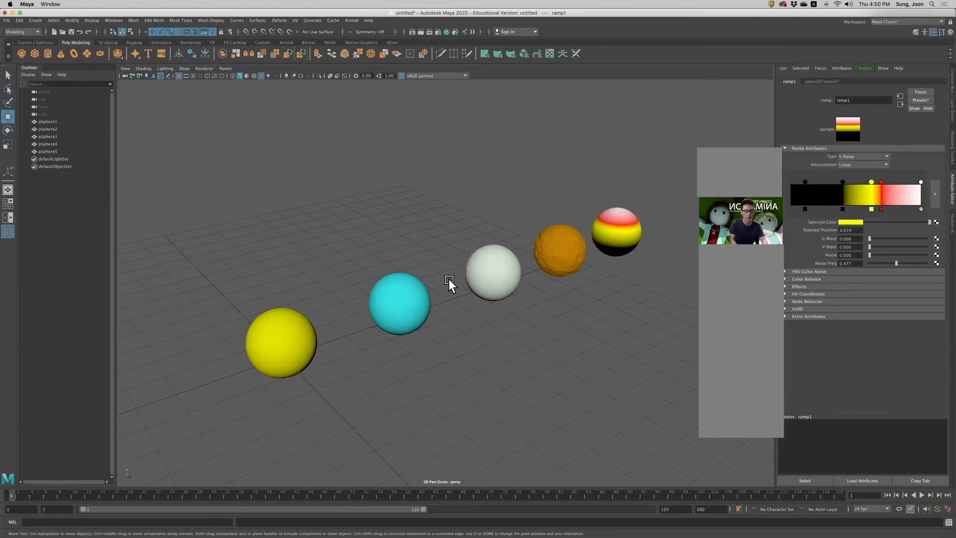
{"action": "left_click_drag", "start_coordinate": [453, 279], "coordinate": [436, 265], "text": "alt"}
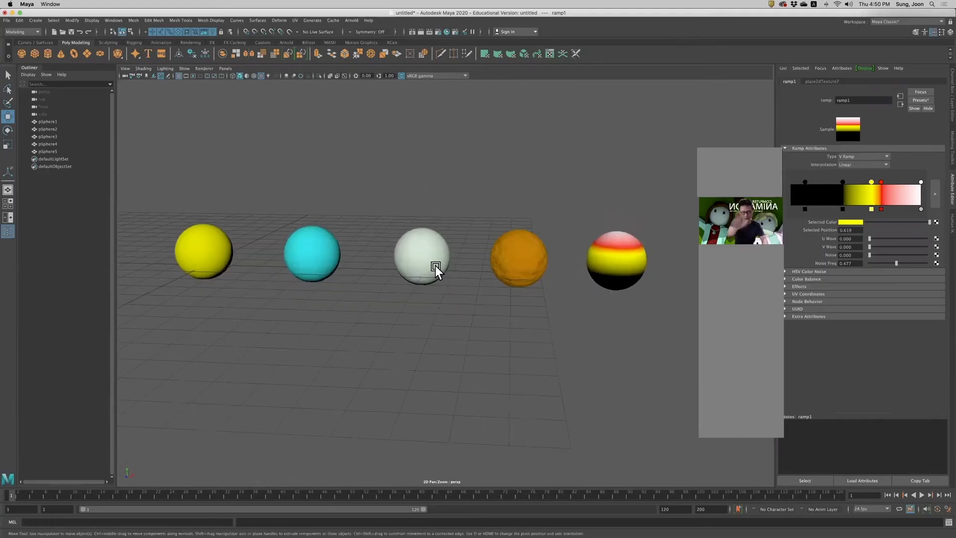
{"action": "scroll", "coordinate": [406, 288], "scroll_direction": "down", "scroll_amount": 3}
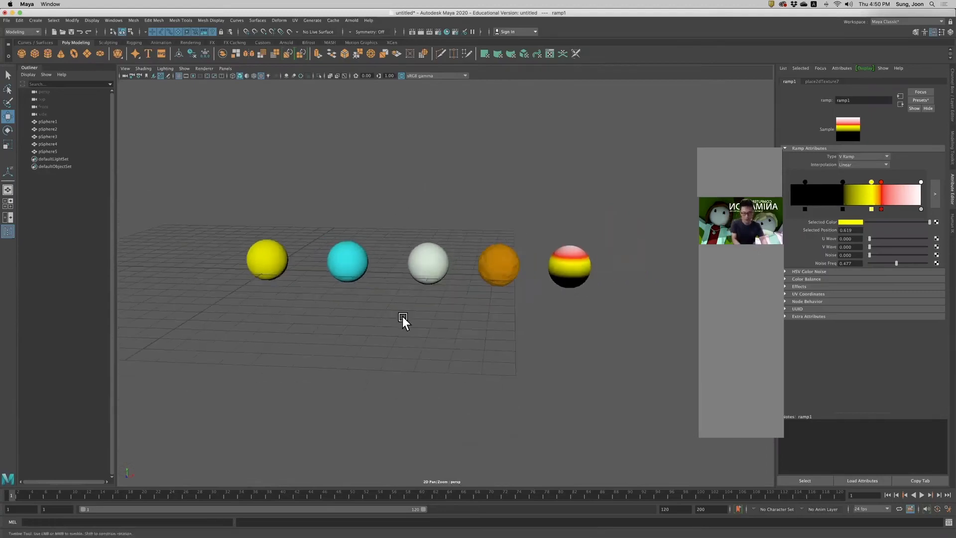
{"action": "left_click_drag", "start_coordinate": [403, 316], "coordinate": [489, 223], "text": "alt"}
{"action": "left_click_drag", "start_coordinate": [572, 287], "coordinate": [572, 297], "text": "alt"}
{"action": "mouse_move", "coordinate": [653, 297]}
{"action": "right_mouse_down", "text": "alt"}
{"action": "mouse_move", "coordinate": [697, 297]}
{"action": "mouse_move", "coordinate": [652, 299]}
{"action": "right_mouse_up", "text": "alt"}
{"action": "left_click_drag", "start_coordinate": [652, 300], "coordinate": [641, 294], "text": "alt"}
{"action": "mouse_move", "coordinate": [641, 294]}
{"action": "middle_mouse_down", "text": "alt"}
{"action": "mouse_move", "coordinate": [633, 270]}
{"action": "mouse_move", "coordinate": [635, 281]}
{"action": "middle_mouse_up", "text": "alt"}
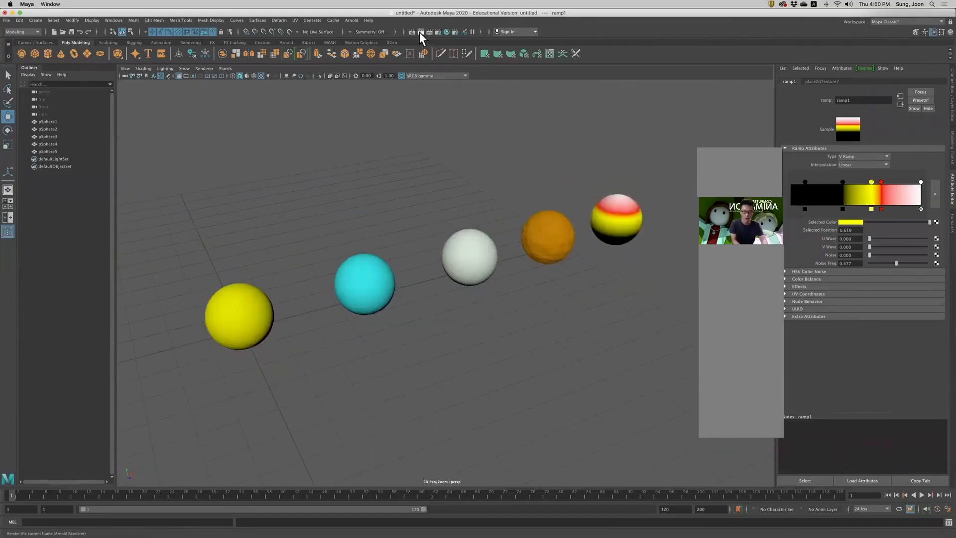
{"action": "left_click", "coordinate": [421, 33]}
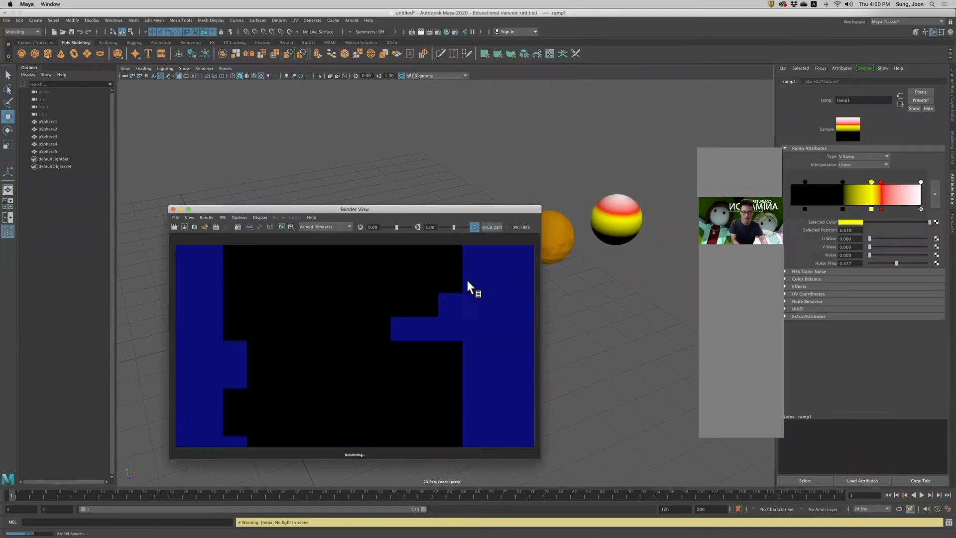
{"action": "left_click_drag", "start_coordinate": [405, 208], "coordinate": [411, 109]}
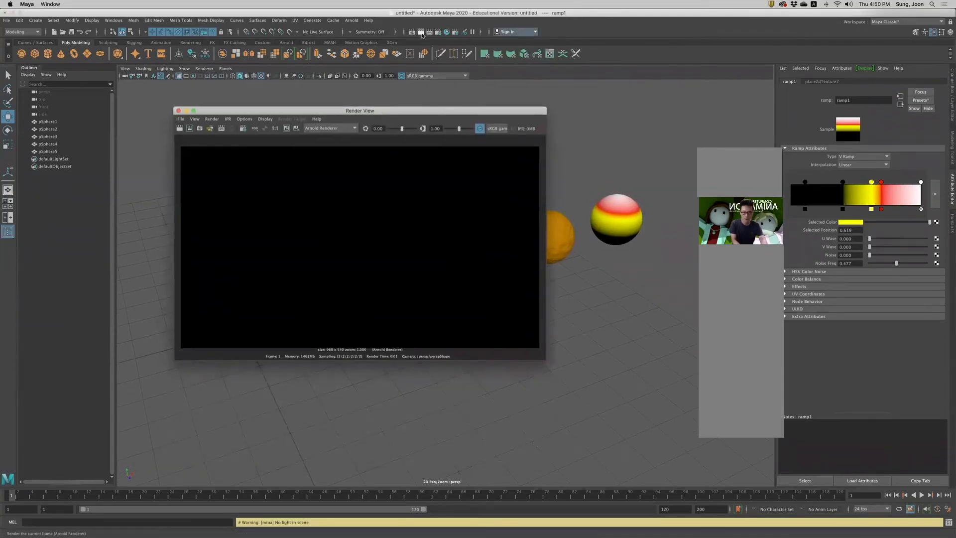
Enlarge the render window to inspect the rendered frame, and examine the default light set in the outliner.
{"action": "left_click_drag", "start_coordinate": [362, 110], "coordinate": [356, 105]}
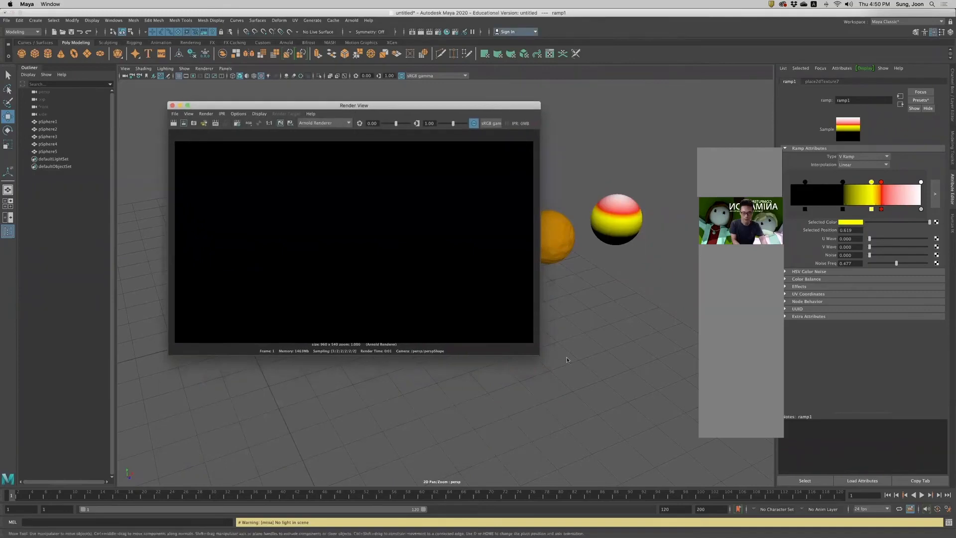
{"action": "left_click_drag", "start_coordinate": [540, 353], "coordinate": [649, 437]}
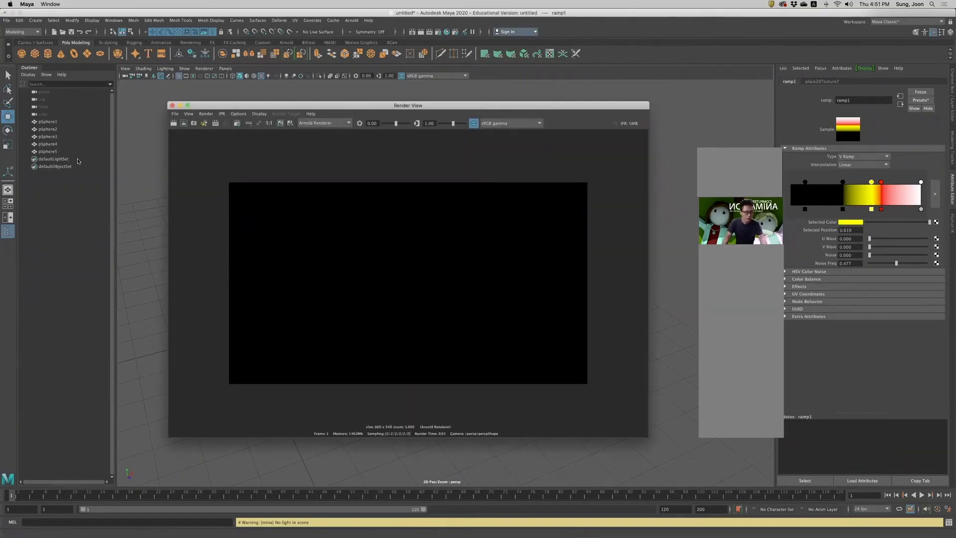
{"action": "left_click", "coordinate": [53, 160]}
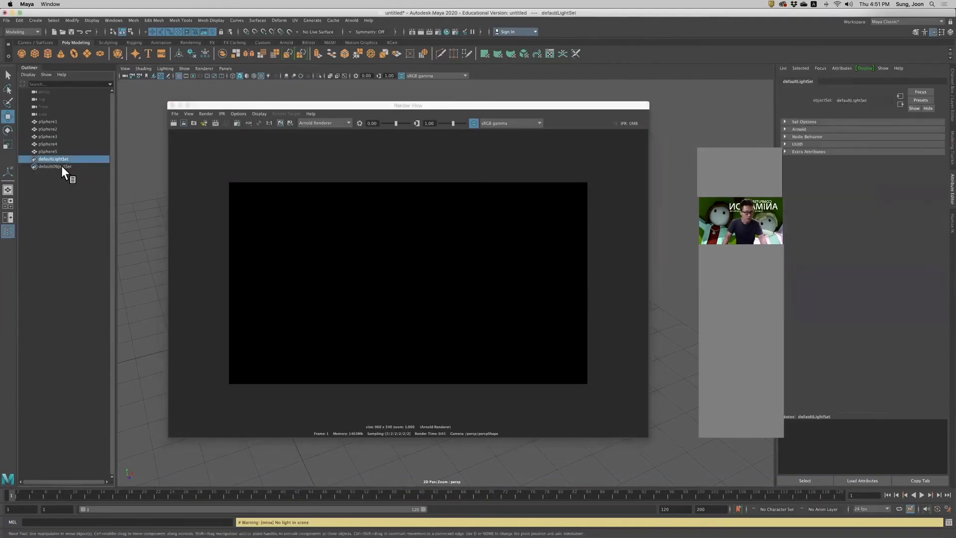
{"action": "left_click", "coordinate": [56, 165]}
{"action": "left_click", "coordinate": [46, 159]}
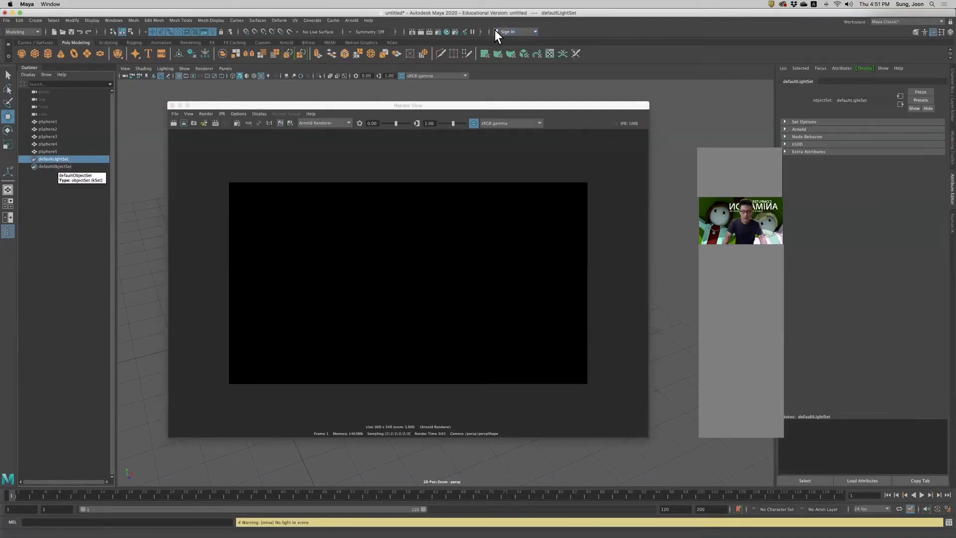
{"action": "left_click", "coordinate": [388, 105]}
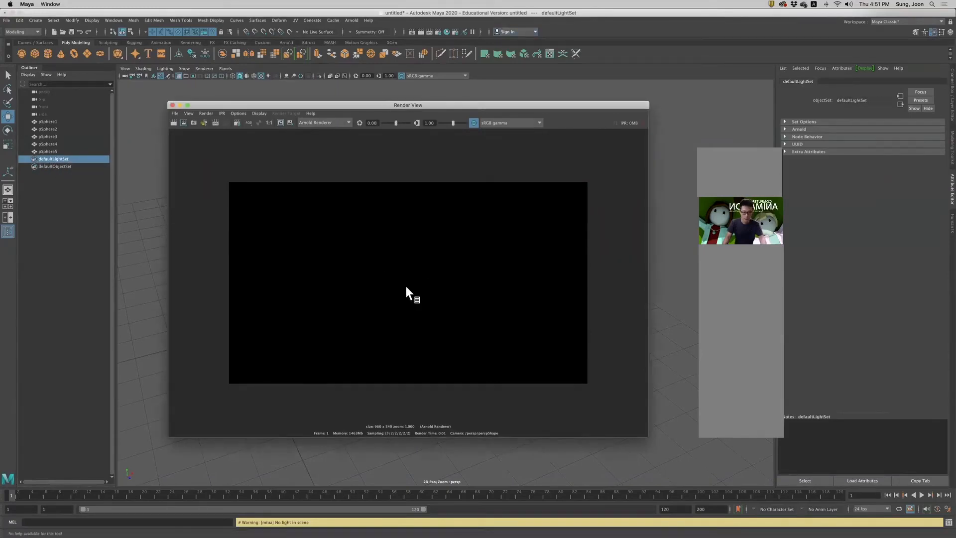
Add an Arnold Physical Sky light to the scene and close the render window.
{"action": "left_click_drag", "start_coordinate": [448, 108], "coordinate": [465, 141]}
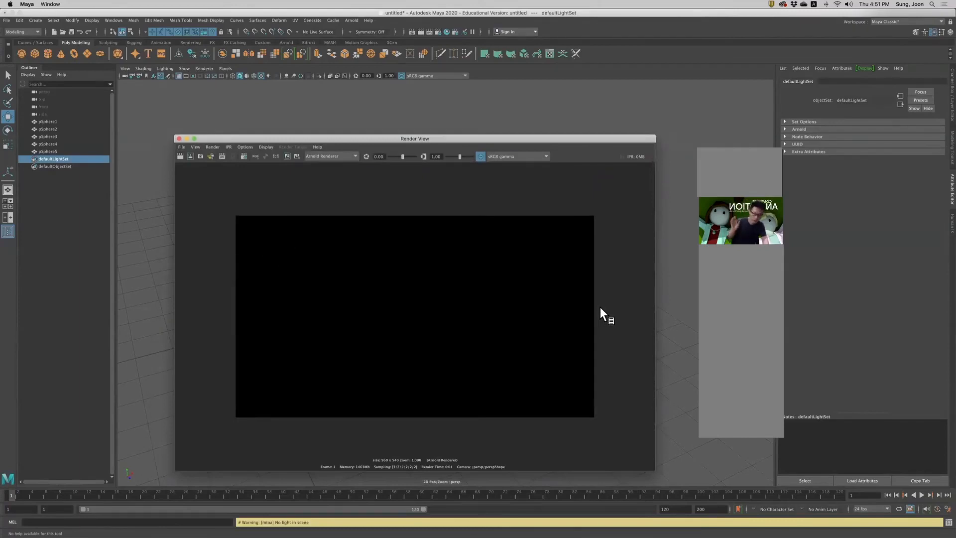
{"action": "left_click_drag", "start_coordinate": [651, 465], "coordinate": [635, 418]}
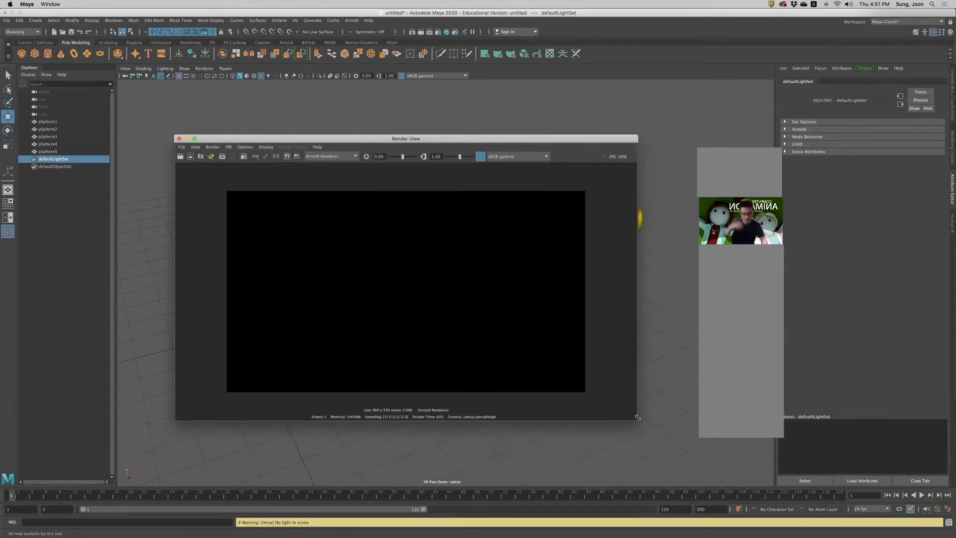
{"action": "left_click", "coordinate": [352, 20]}
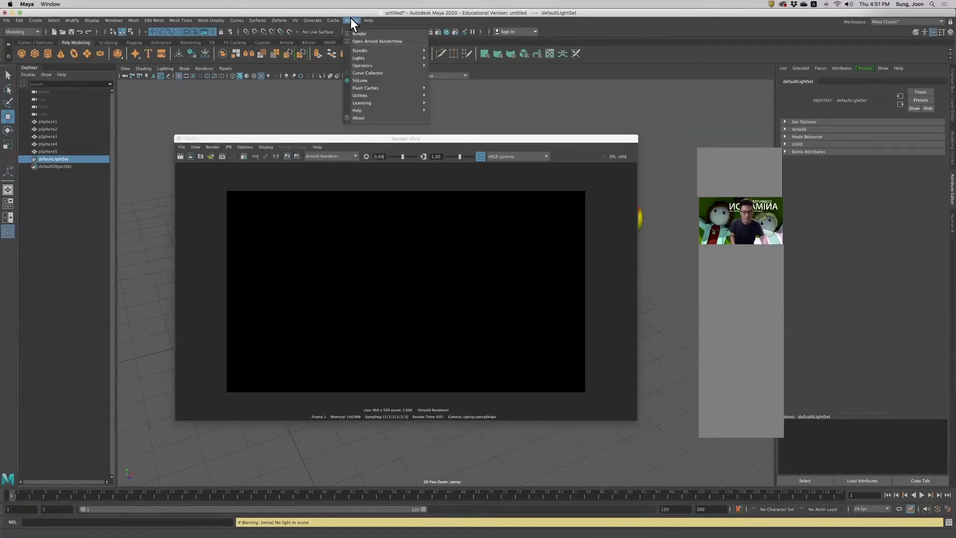
{"action": "mouse_move", "coordinate": [371, 58]}
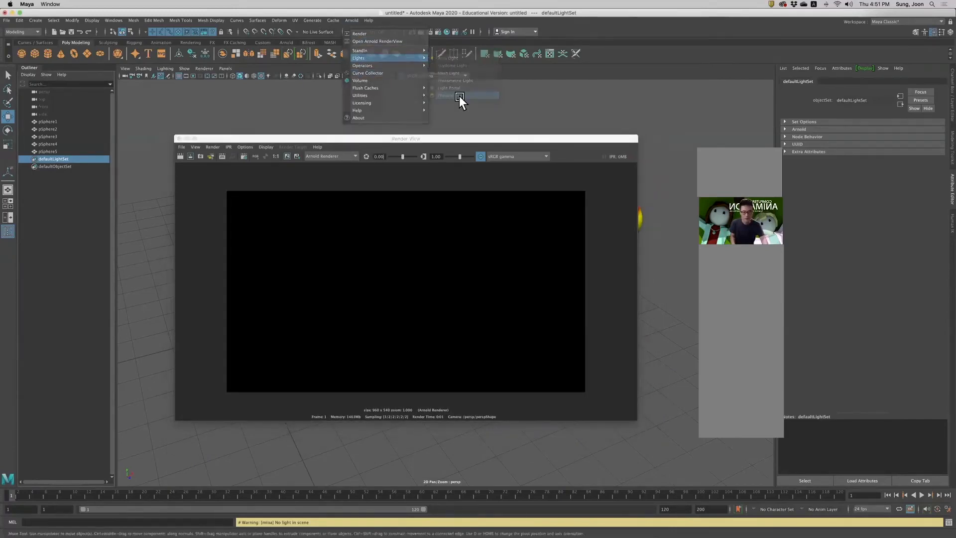
{"action": "left_click", "coordinate": [460, 95]}
{"action": "left_click_drag", "start_coordinate": [421, 135], "coordinate": [424, 129]}
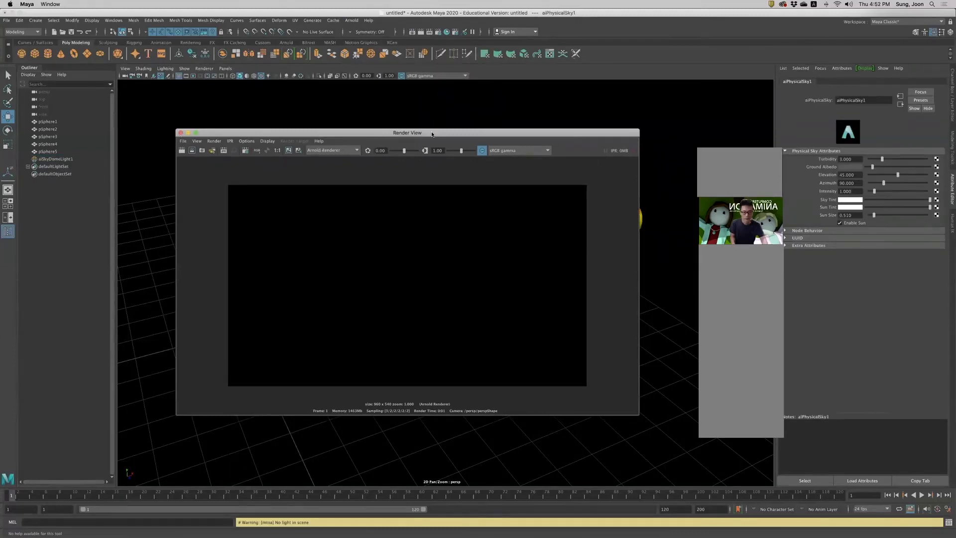
{"action": "left_click", "coordinate": [181, 132]}
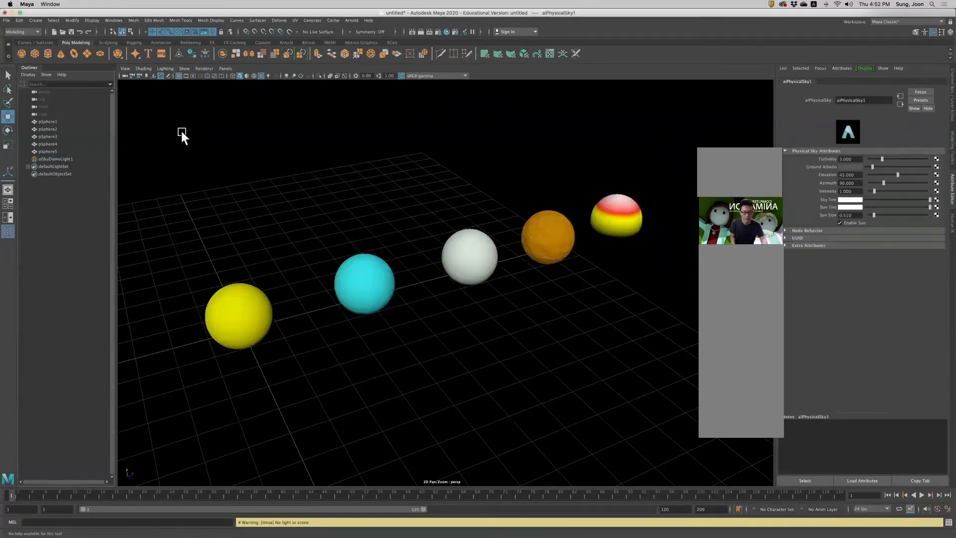
Render the spheres under the physical sky in the Arnold RenderView and check them from different camera angles.
{"action": "left_click", "coordinate": [351, 21]}
{"action": "left_click", "coordinate": [369, 41]}
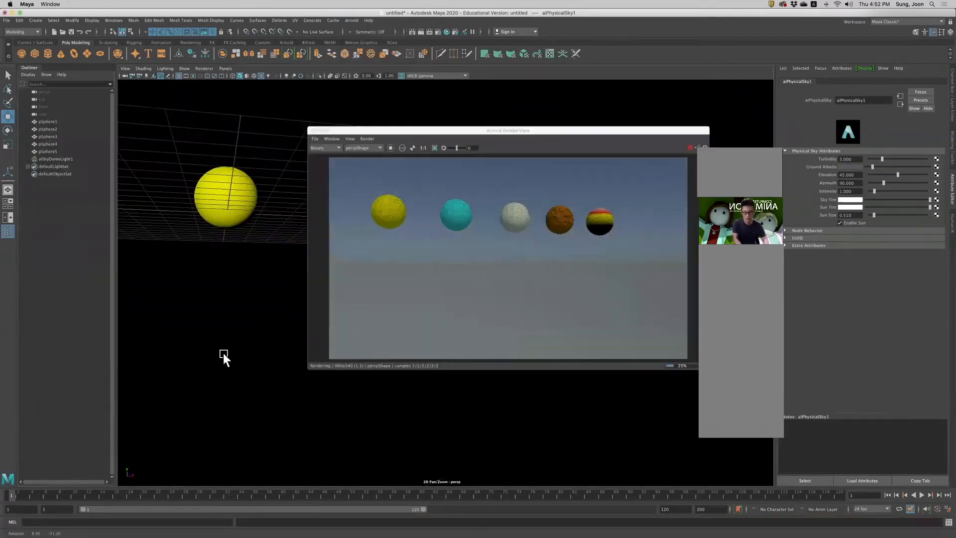
{"action": "middle_click_drag", "start_coordinate": [223, 353], "coordinate": [249, 370], "text": "alt"}
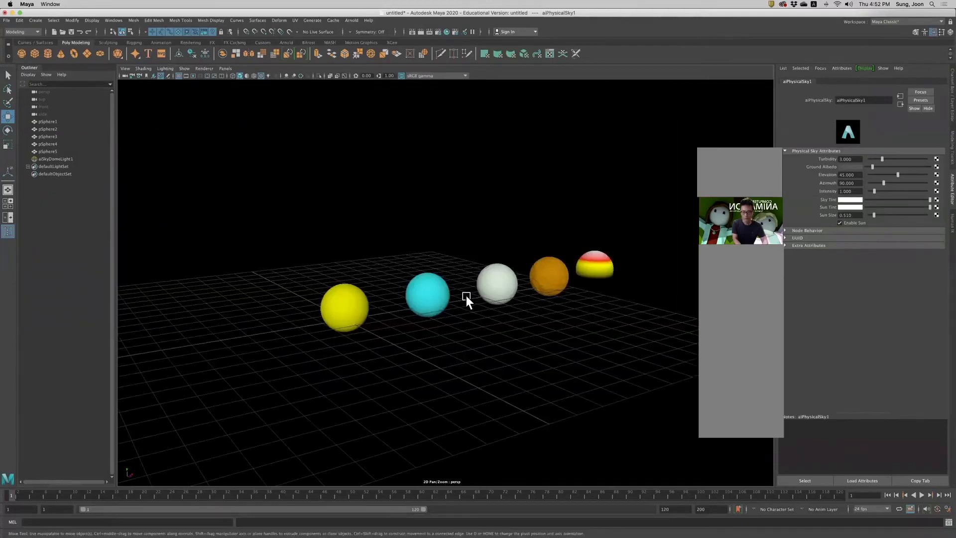
Switch the render settings to Maya Software, render the current frame, and shrink the render window beside the spheres.
{"action": "left_click", "coordinate": [438, 31]}
{"action": "left_click_drag", "start_coordinate": [286, 91], "coordinate": [258, 78]}
{"action": "left_click", "coordinate": [205, 103]}
{"action": "left_click", "coordinate": [166, 107]}
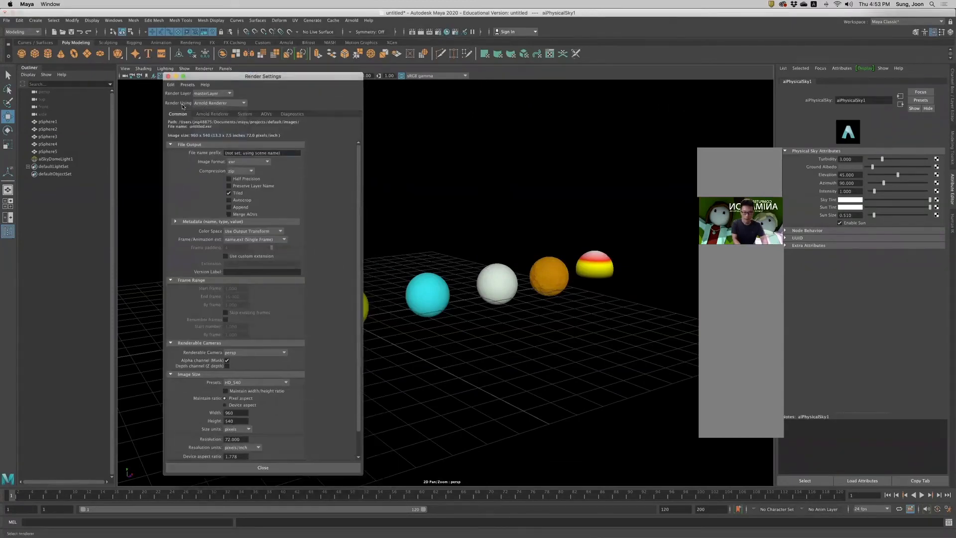
{"action": "left_click", "coordinate": [218, 105]}
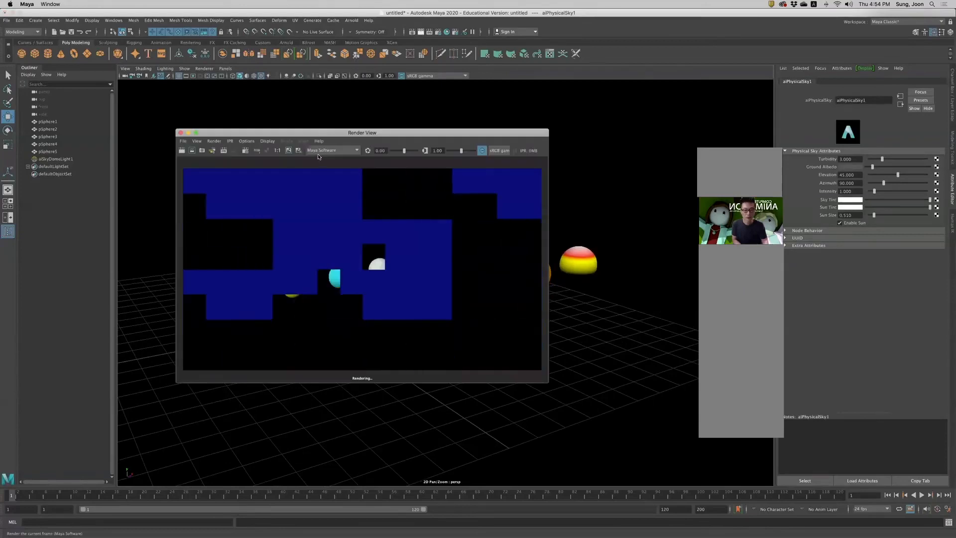
{"action": "left_click_drag", "start_coordinate": [370, 133], "coordinate": [330, 106]}
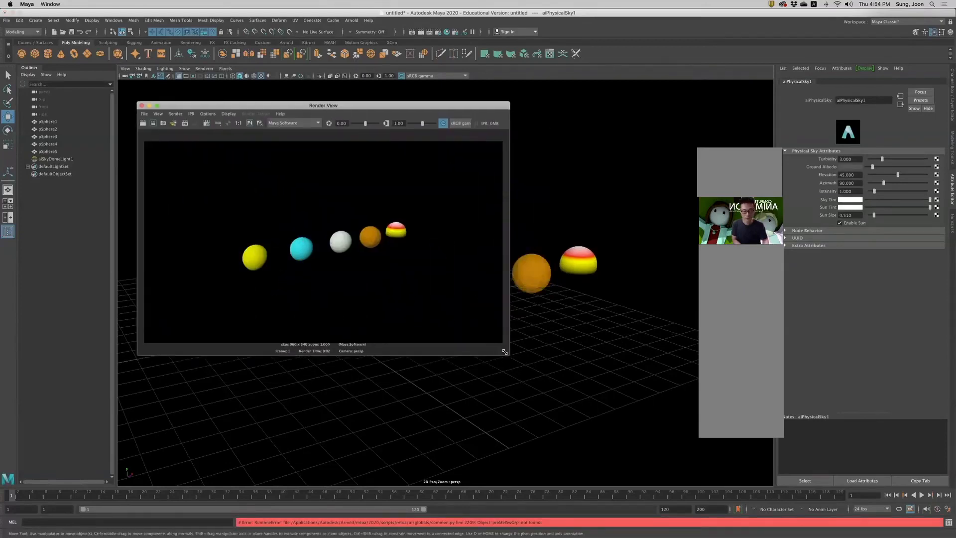
{"action": "mouse_move", "coordinate": [455, 299]}
{"action": "left_mouse_down"}
{"action": "mouse_move", "coordinate": [451, 288]}
{"action": "mouse_move", "coordinate": [429, 310]}
{"action": "mouse_move", "coordinate": [453, 319]}
{"action": "mouse_move", "coordinate": [451, 309]}
{"action": "left_mouse_up"}
Add an Arnold SkyDome light alongside the physical sky and re-render the frame with Maya Software.
{"action": "left_click", "coordinate": [352, 20]}
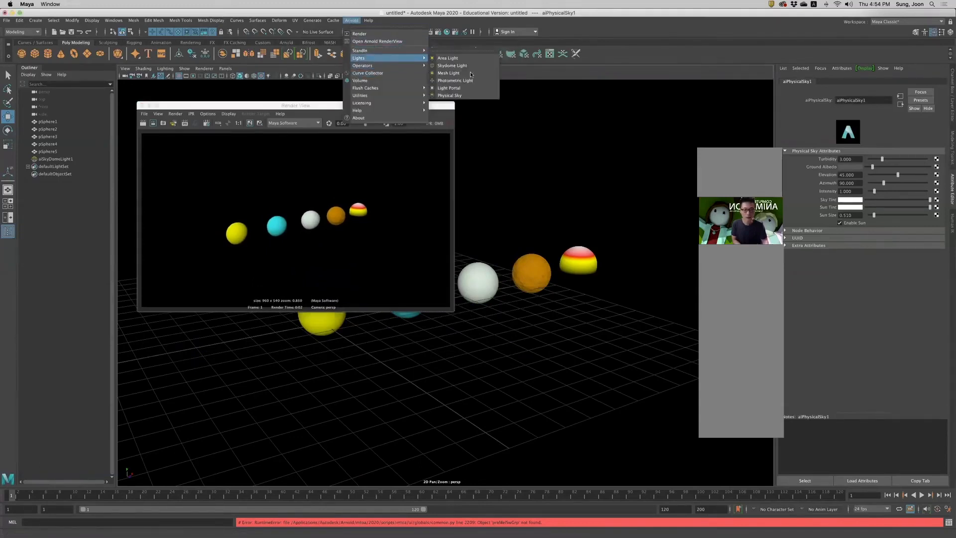
{"action": "left_click", "coordinate": [533, 202]}
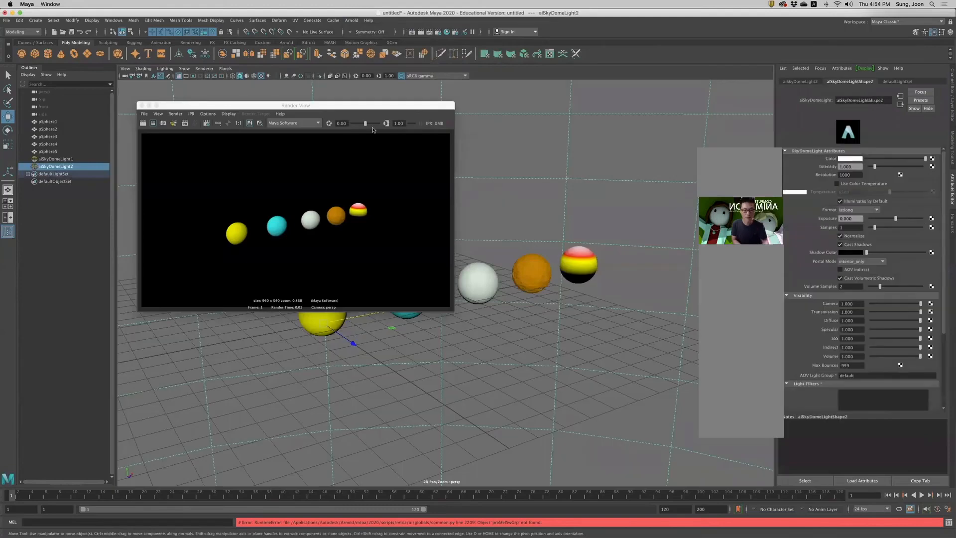
{"action": "left_click", "coordinate": [143, 122]}
{"action": "left_click", "coordinate": [142, 123]}
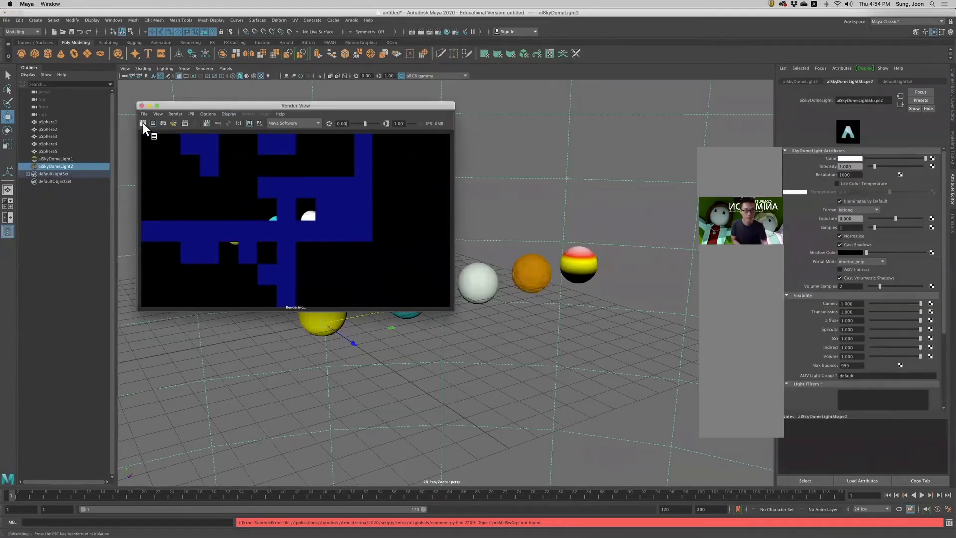
{"action": "scroll", "coordinate": [258, 205], "scroll_direction": "up", "scroll_amount": 2}
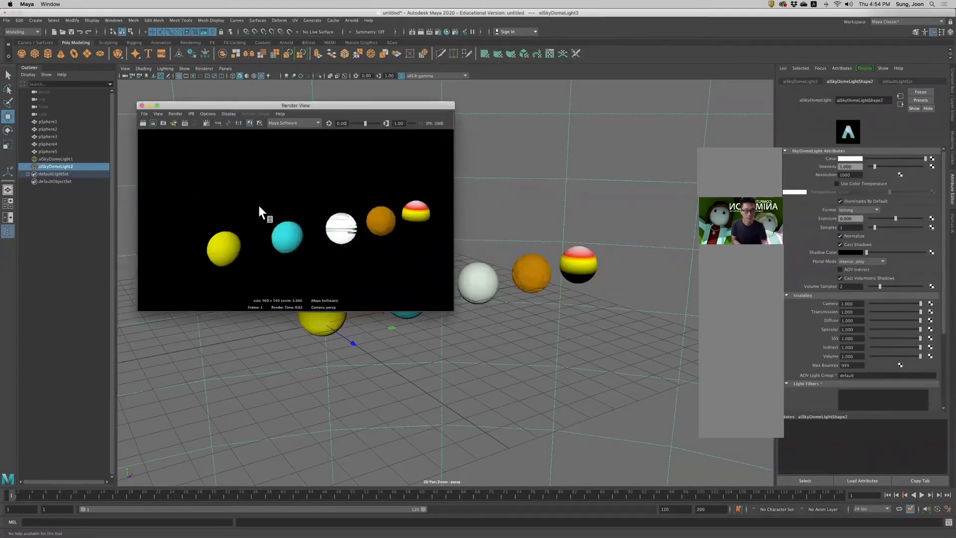
Enlarge the render window and compare renders of the frame made with Maya Hardware 2.0 and the Arnold Renderer.
{"action": "left_click_drag", "start_coordinate": [465, 321], "coordinate": [614, 434]}
{"action": "scroll", "coordinate": [433, 338], "scroll_direction": "up", "scroll_amount": 3}
{"action": "left_click", "coordinate": [295, 122]}
{"action": "left_click", "coordinate": [287, 140]}
{"action": "left_click", "coordinate": [140, 122]}
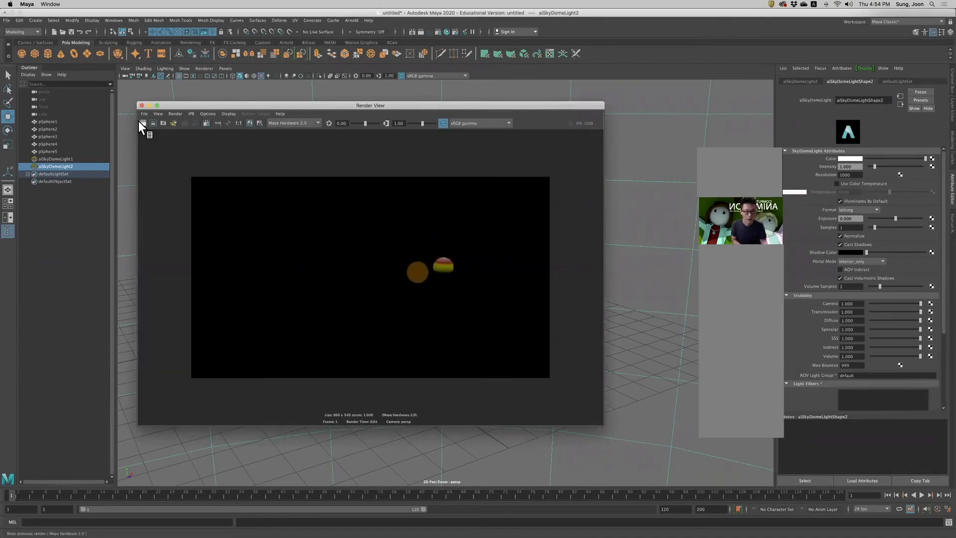
{"action": "left_click", "coordinate": [299, 123]}
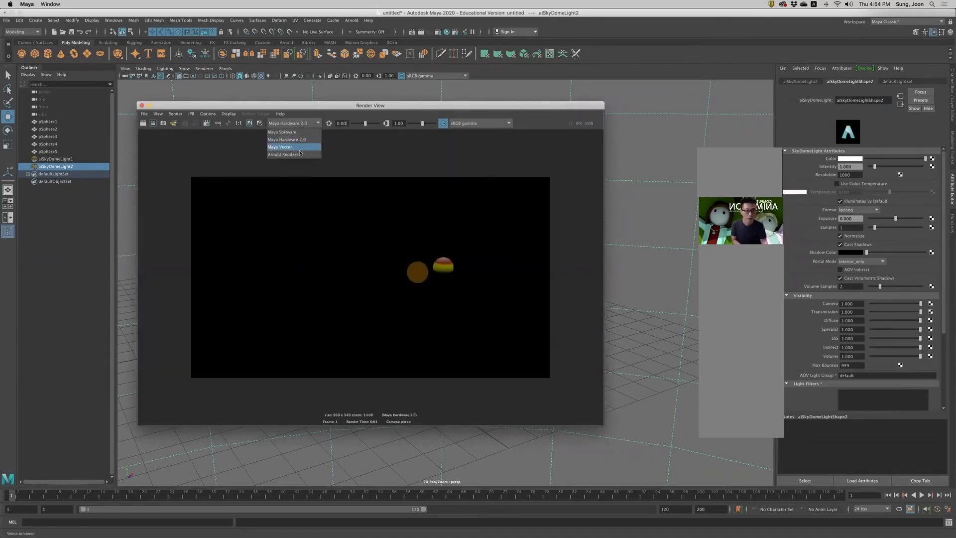
{"action": "left_click", "coordinate": [289, 155]}
{"action": "left_click", "coordinate": [144, 123]}
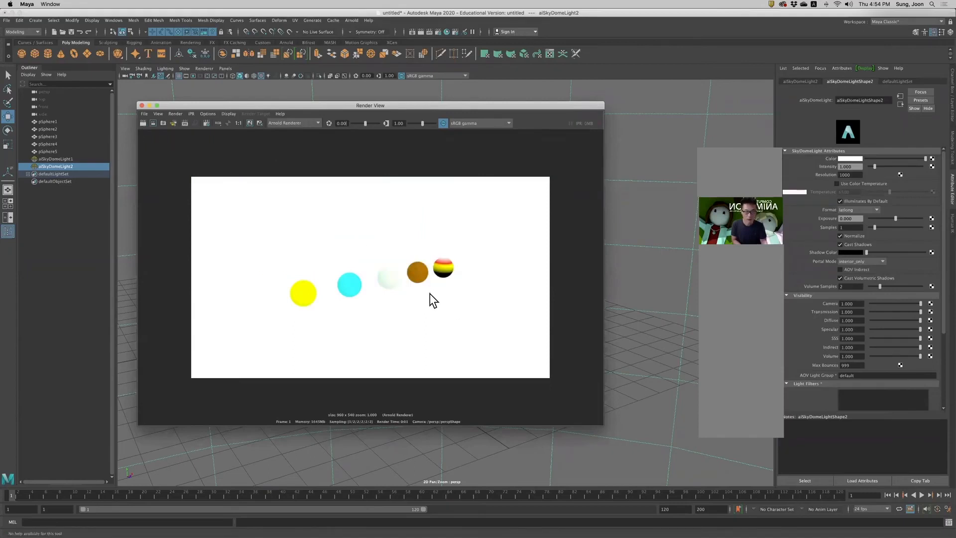
Delete the physical sky's dome light and re-render the frame with Arnold using only the plain SkyDome light.
{"action": "left_click", "coordinate": [662, 247]}
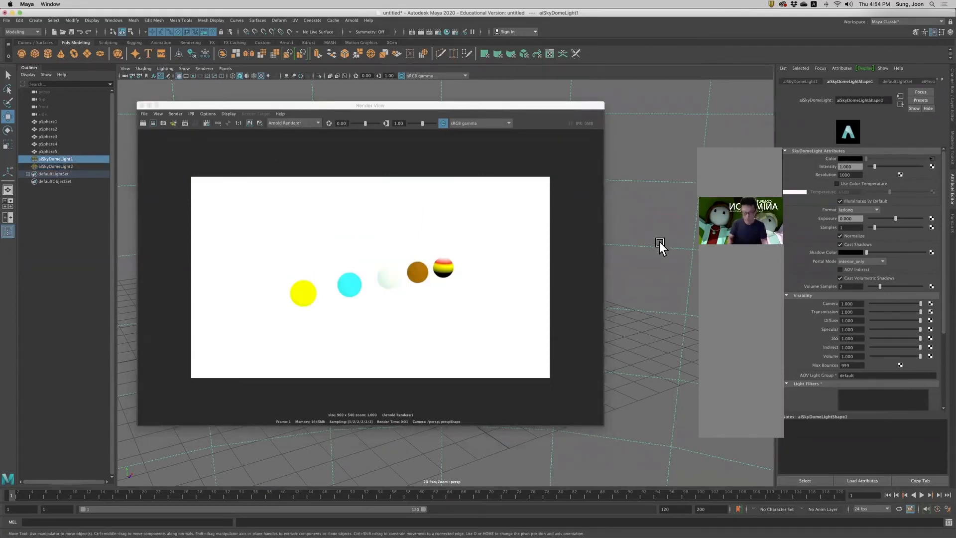
{"action": "key", "text": "Delete"}
{"action": "left_click", "coordinate": [142, 123]}
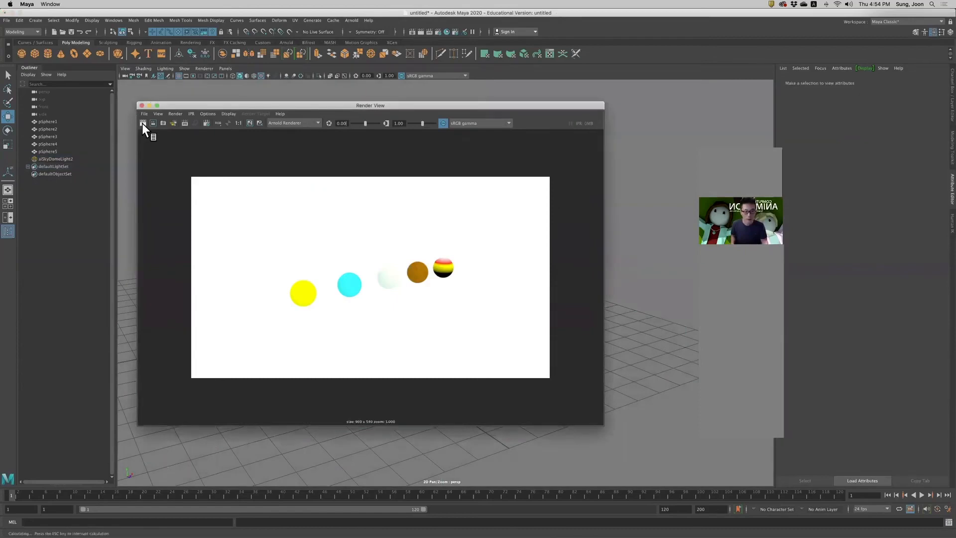
Render the frame under the single SkyDome light with Maya Hardware 2.0 and with Maya Software.
{"action": "left_click", "coordinate": [305, 123]}
{"action": "left_click", "coordinate": [300, 141]}
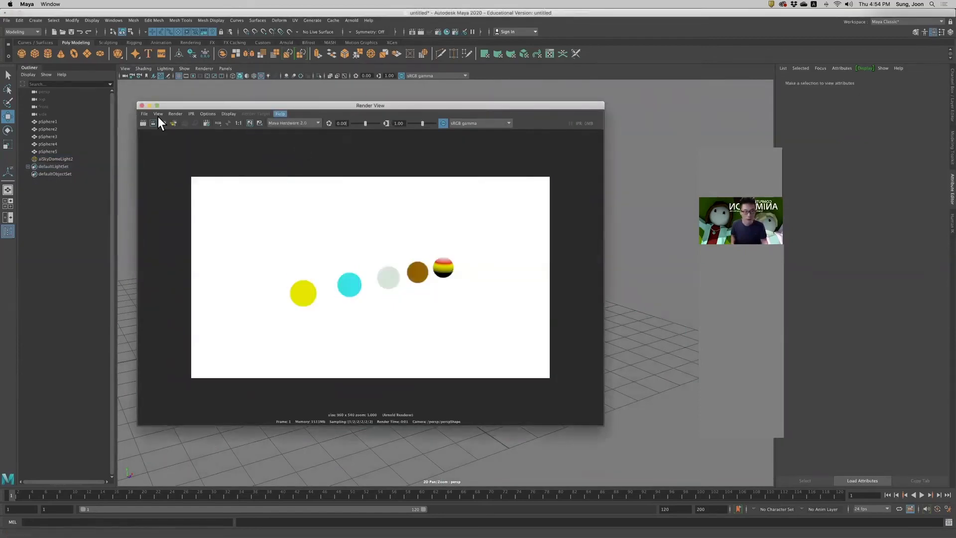
{"action": "left_click", "coordinate": [144, 124]}
{"action": "left_click", "coordinate": [304, 123]}
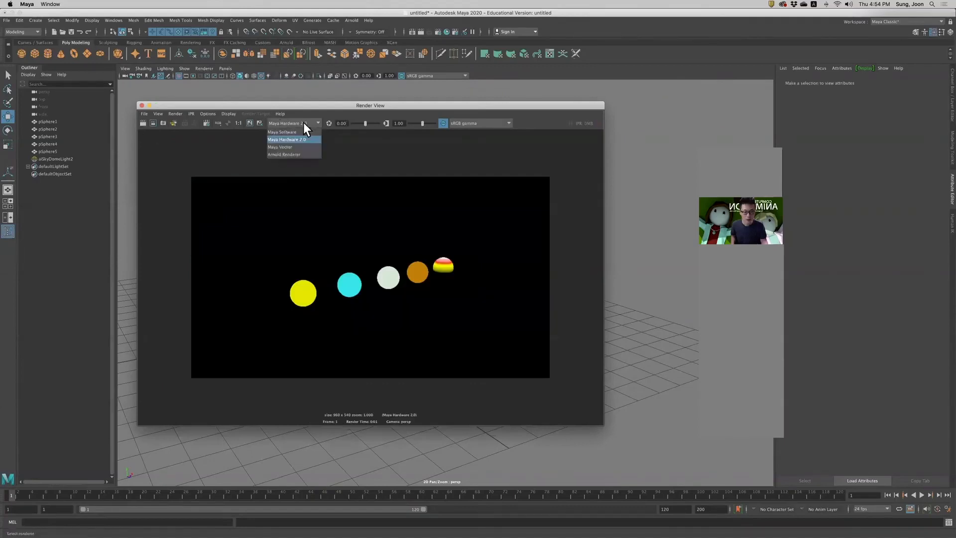
{"action": "left_click", "coordinate": [301, 130]}
{"action": "left_click", "coordinate": [141, 123]}
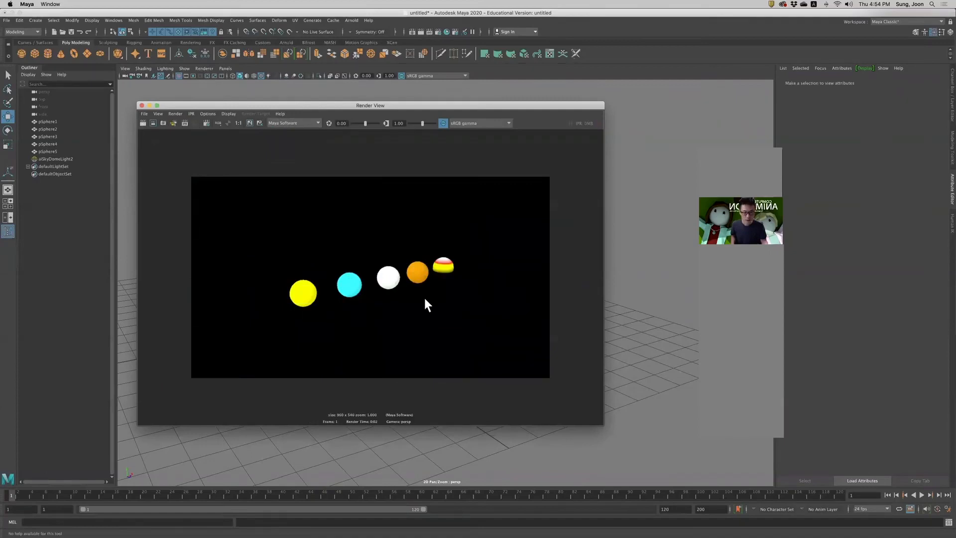
Render the frame again with the Arnold Renderer and examine the spheres' shading up close.
{"action": "left_click", "coordinate": [318, 123]}
{"action": "left_click", "coordinate": [142, 123]}
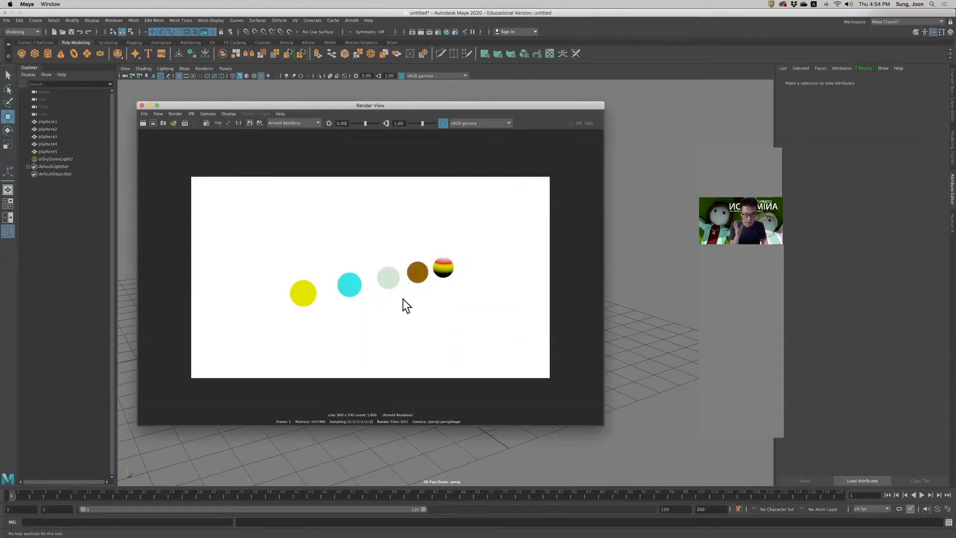
{"action": "scroll", "coordinate": [404, 296], "scroll_direction": "up", "scroll_amount": 3}
{"action": "scroll", "coordinate": [405, 298], "scroll_direction": "down", "scroll_amount": 1}
{"action": "scroll", "coordinate": [405, 298], "scroll_direction": "up", "scroll_amount": 1}
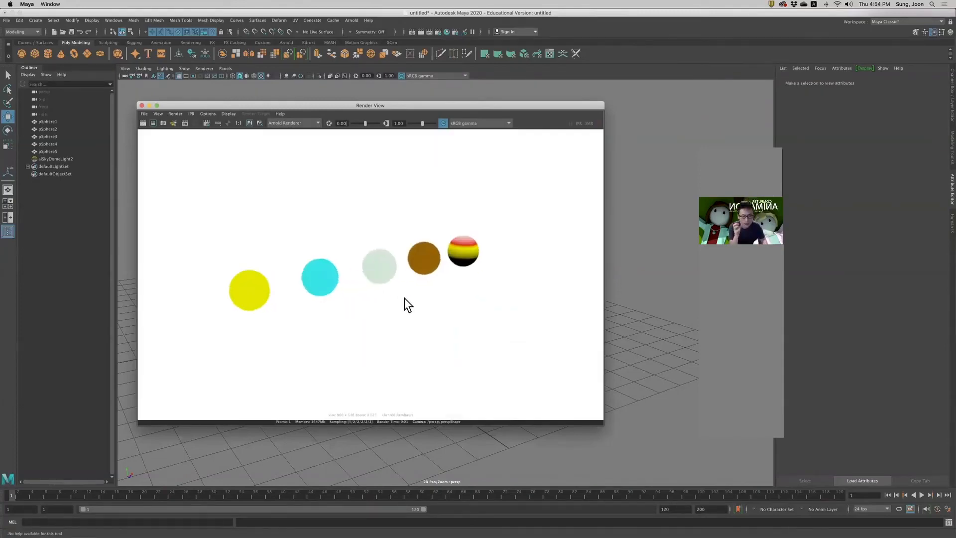
Shrink the render window and delete the remaining SkyDome light from the scene.
{"action": "left_click", "coordinate": [645, 285]}
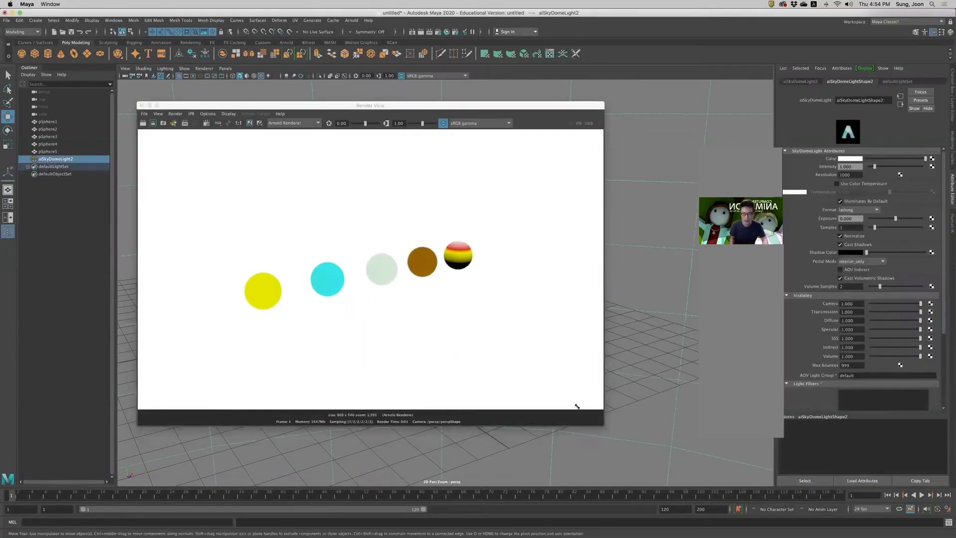
{"action": "left_click_drag", "start_coordinate": [577, 407], "coordinate": [511, 357]}
{"action": "left_click", "coordinate": [629, 314]}
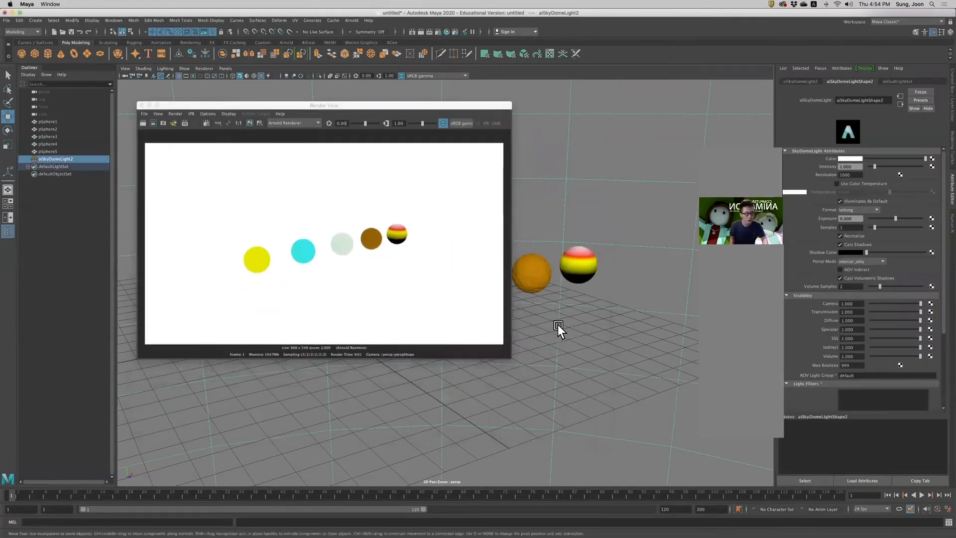
{"action": "key", "text": "Delete"}
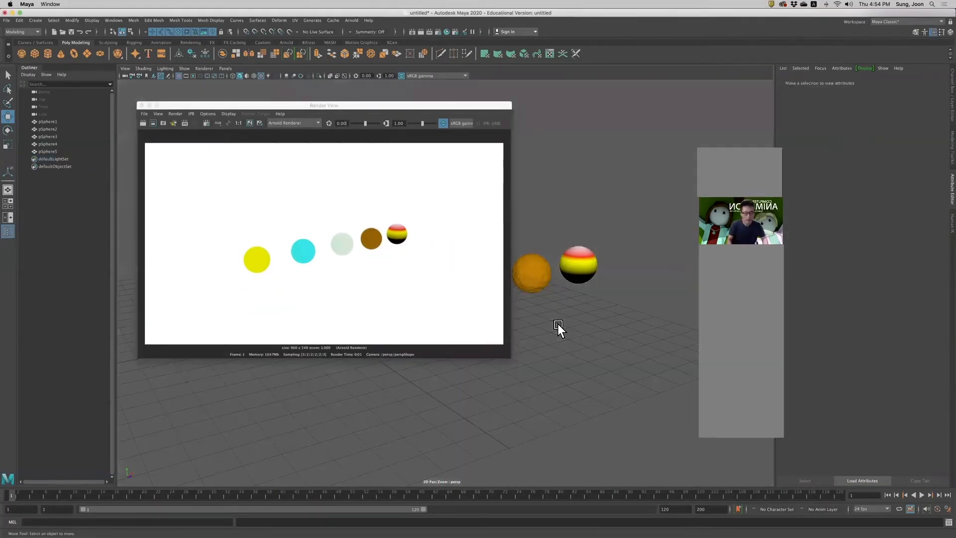
Add an Arnold Physical Sky light and render the spheres with Arnold, including a closer view in an enlarged render window.
{"action": "left_click", "coordinate": [351, 20]}
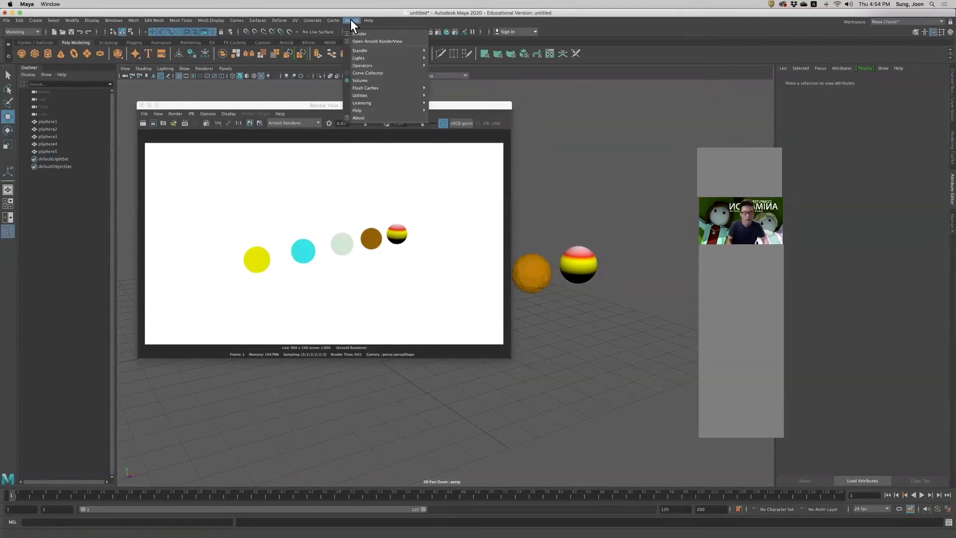
{"action": "mouse_move", "coordinate": [379, 58]}
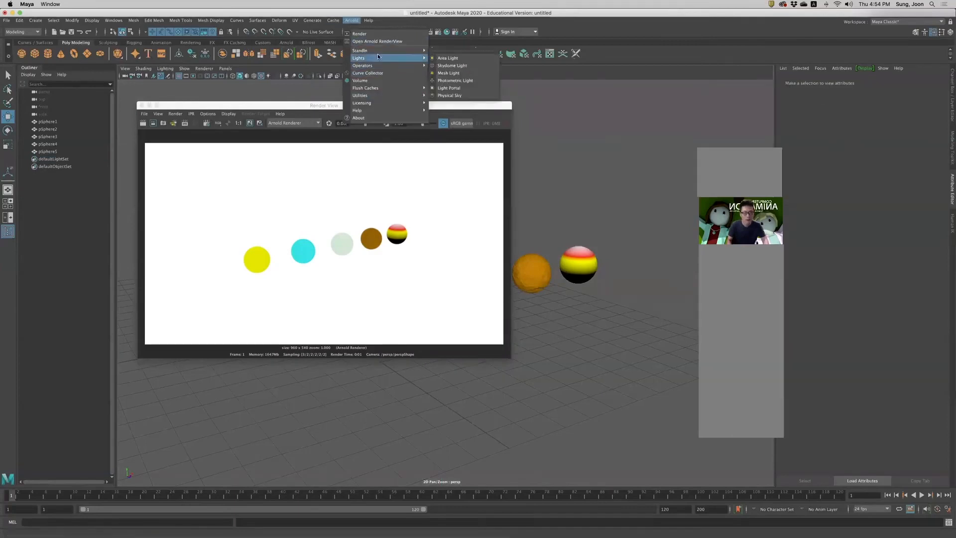
{"action": "left_click", "coordinate": [466, 94]}
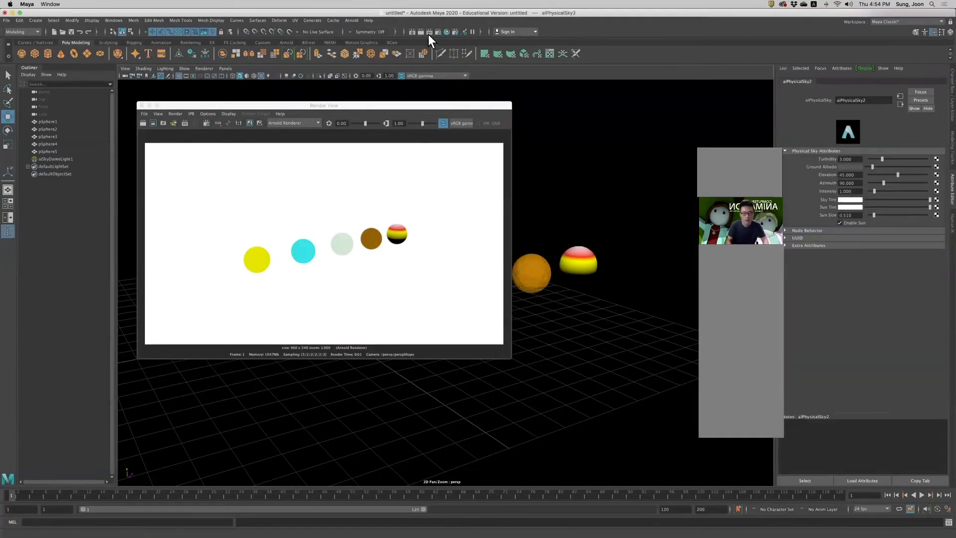
{"action": "left_click", "coordinate": [142, 122]}
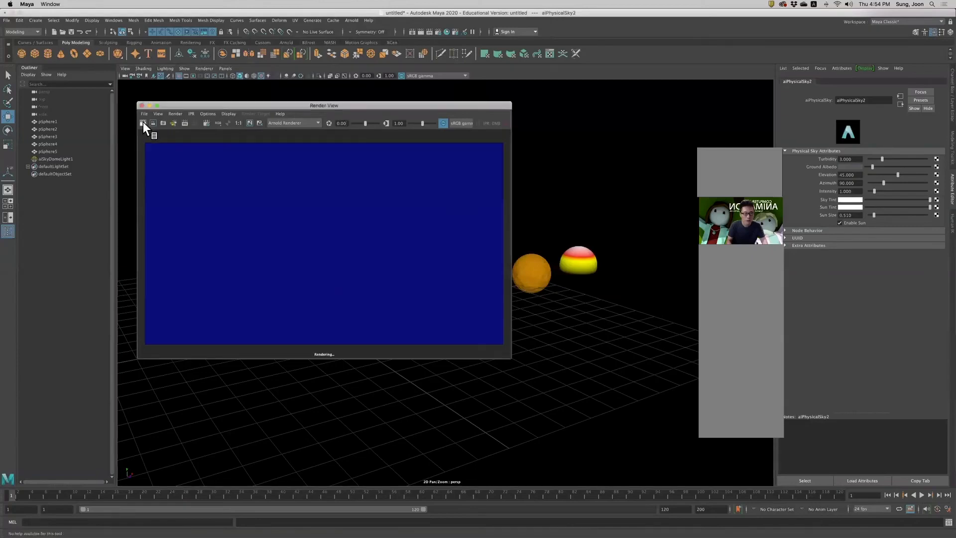
{"action": "scroll", "coordinate": [604, 380], "scroll_direction": "up", "scroll_amount": 5}
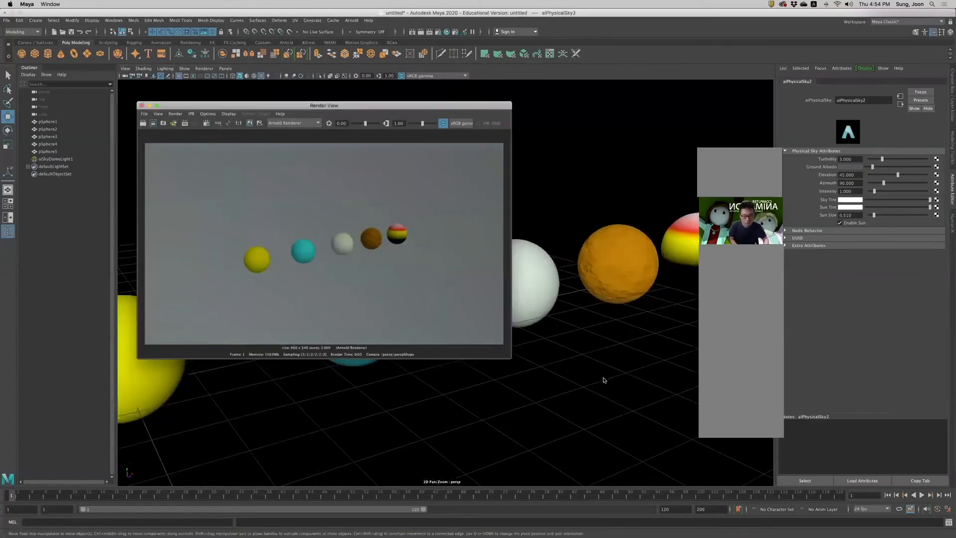
{"action": "left_click", "coordinate": [143, 123]}
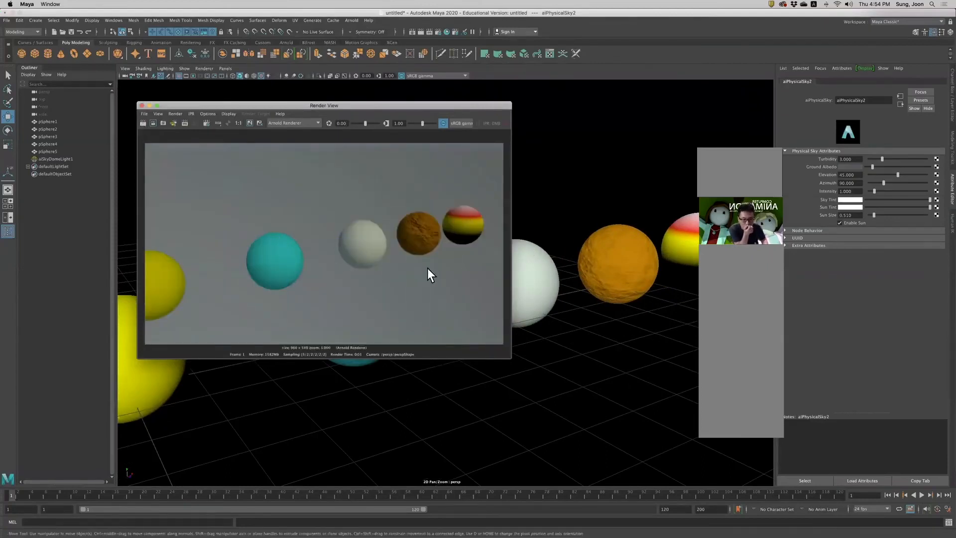
{"action": "left_click_drag", "start_coordinate": [510, 358], "coordinate": [562, 376]}
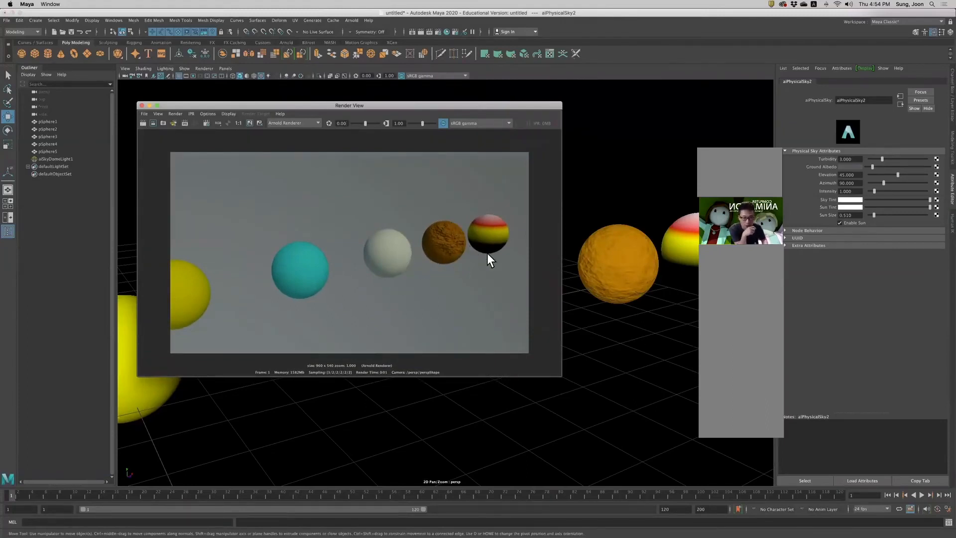
Render the closer view under the physical sky with Maya Hardware 2.0.
{"action": "left_click", "coordinate": [292, 122]}
{"action": "left_click", "coordinate": [289, 134]}
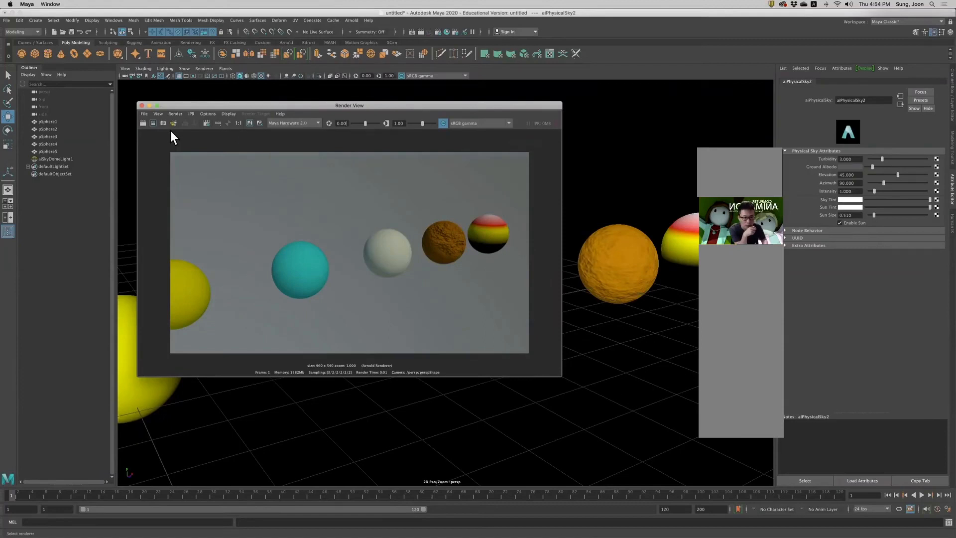
{"action": "left_click", "coordinate": [142, 122]}
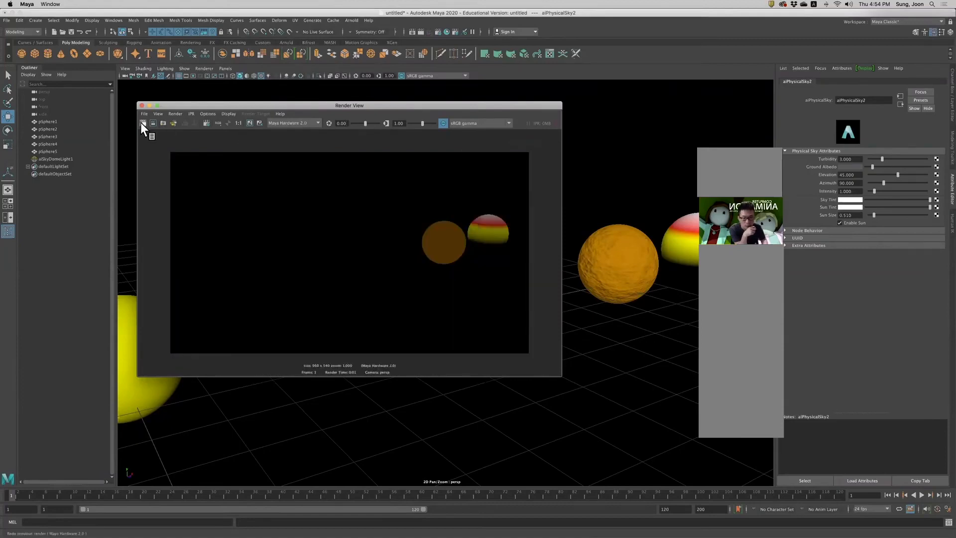
Create a Maya directional light and re-render the spheres with Maya Hardware 2.0.
{"action": "left_click", "coordinate": [34, 20]}
{"action": "mouse_move", "coordinate": [59, 64]}
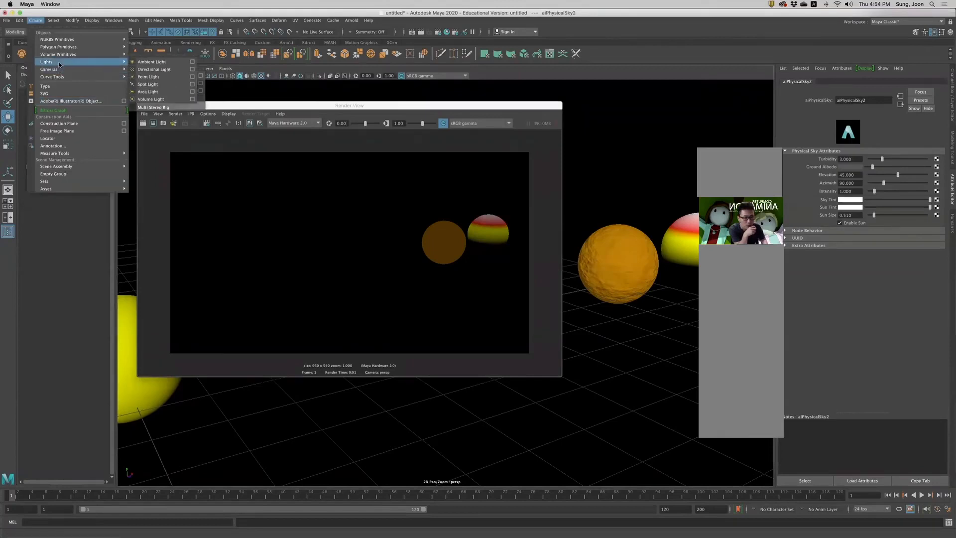
{"action": "left_click", "coordinate": [161, 70]}
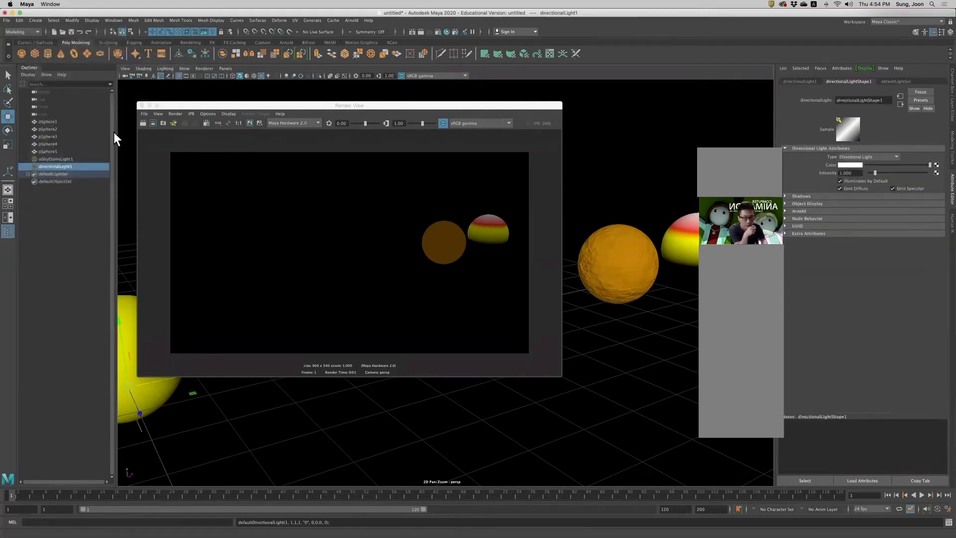
{"action": "left_click", "coordinate": [144, 124]}
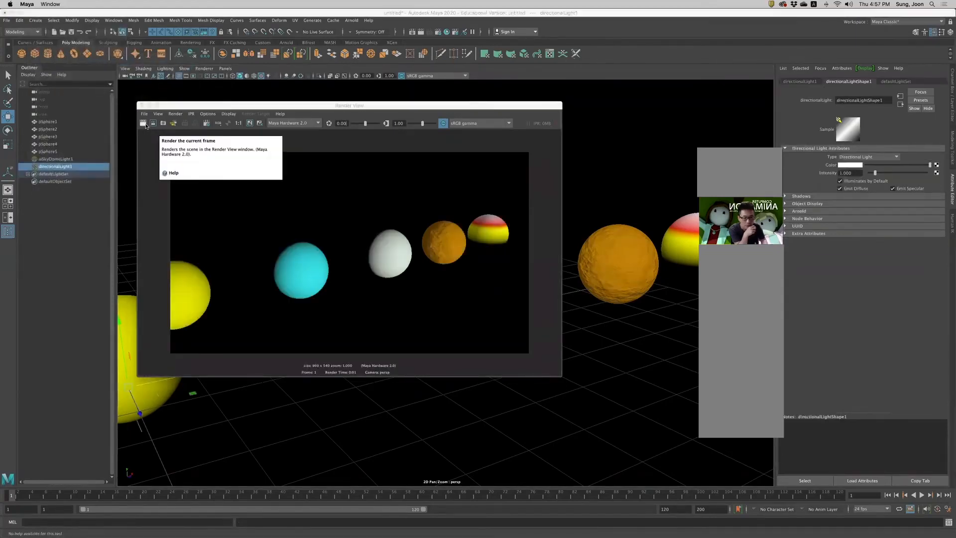
Render the spheres with the directional light using Maya Software, and compare it with a render from the Arnold Renderer.
{"action": "left_click", "coordinate": [299, 124]}
{"action": "left_click", "coordinate": [299, 130]}
{"action": "left_click", "coordinate": [142, 123]}
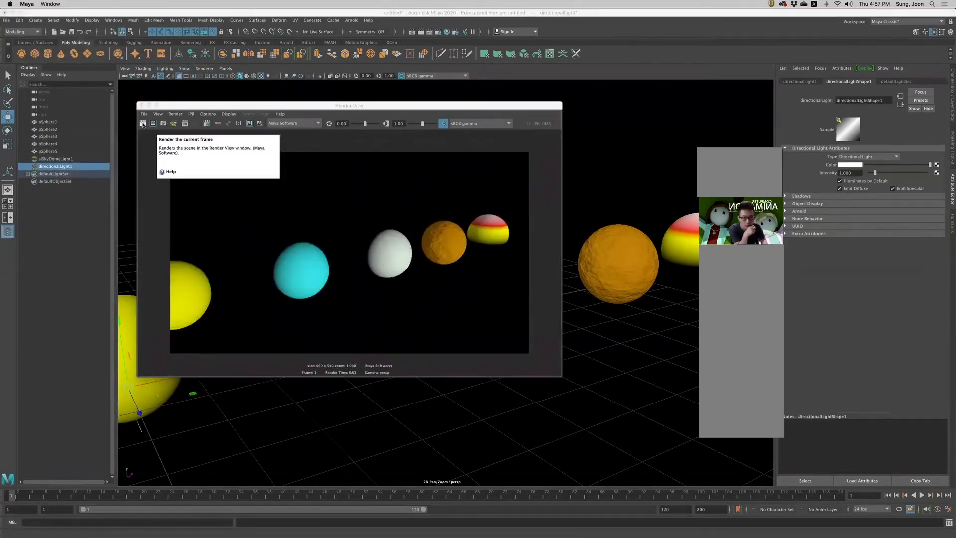
{"action": "left_click", "coordinate": [292, 119]}
{"action": "left_click", "coordinate": [290, 135]}
{"action": "left_click", "coordinate": [142, 119]}
{"action": "left_click", "coordinate": [276, 119]}
{"action": "left_click", "coordinate": [279, 150]}
{"action": "left_click", "coordinate": [141, 119]}
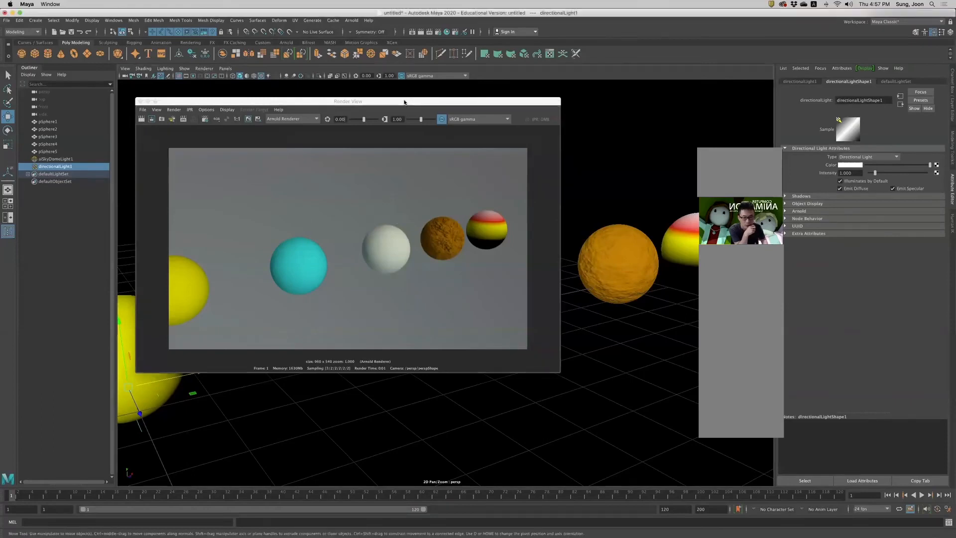
Examine the sky dome and directional lights and compare the Arnold light types, Maya's standard light types and the available renderers.
{"action": "left_click", "coordinate": [47, 158]}
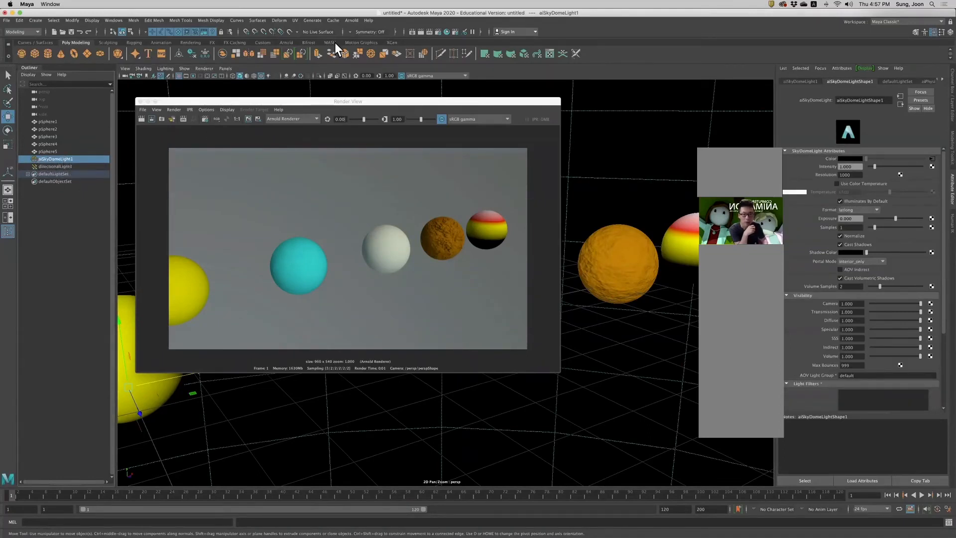
{"action": "left_click", "coordinate": [352, 20]}
{"action": "mouse_move", "coordinate": [378, 58]}
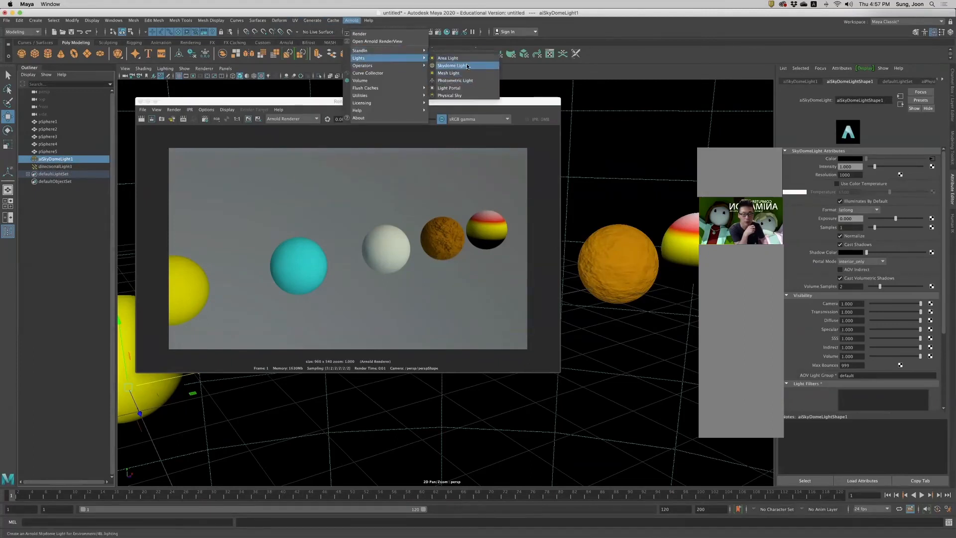
{"action": "left_click", "coordinate": [36, 20]}
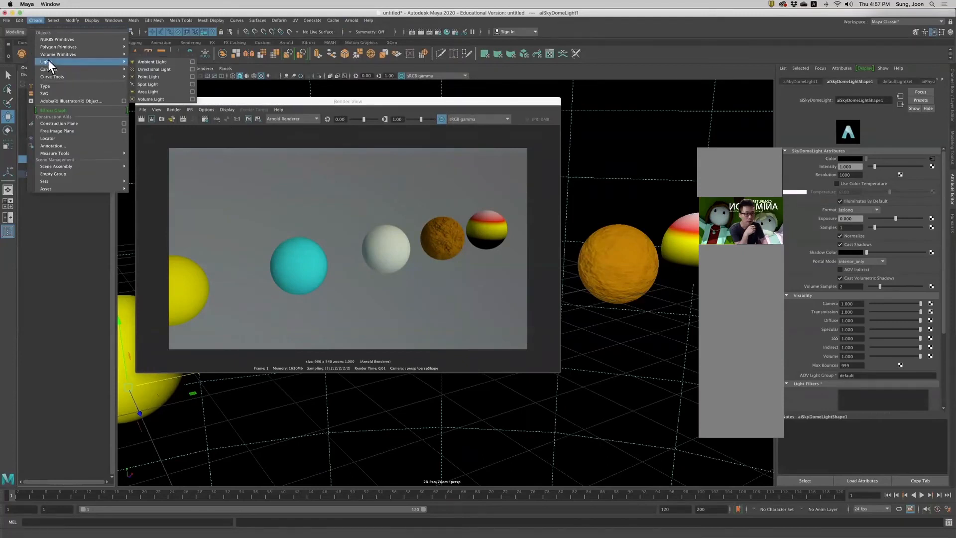
{"action": "mouse_move", "coordinate": [75, 62]}
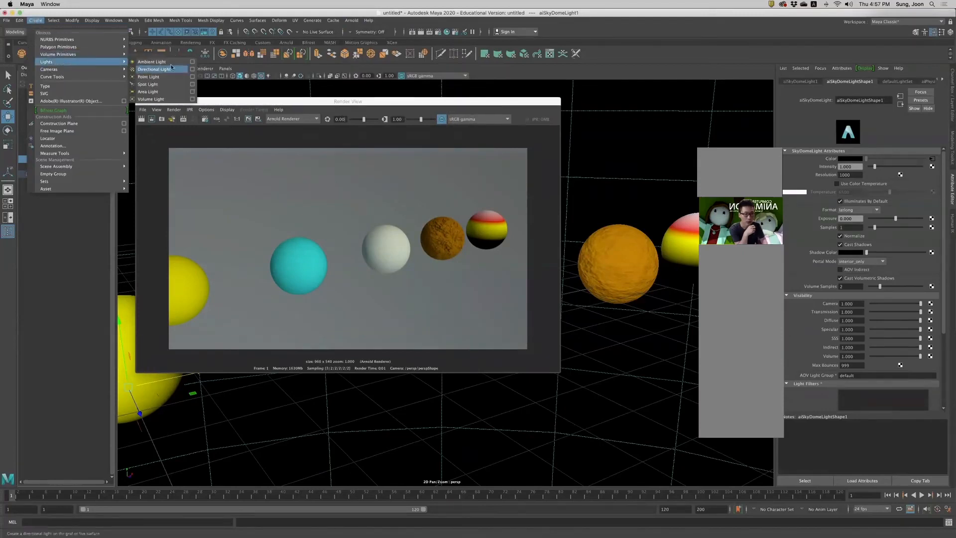
{"action": "left_click", "coordinate": [277, 163]}
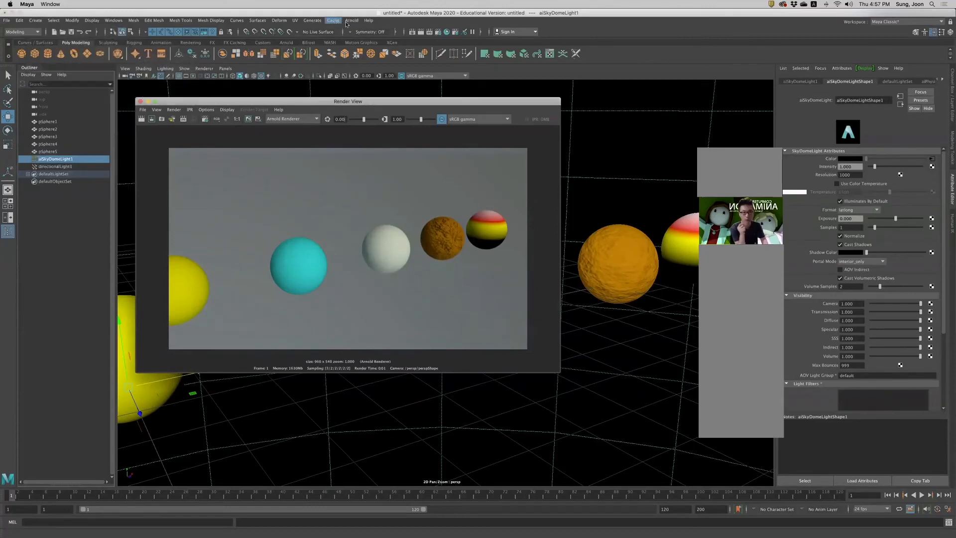
{"action": "left_click", "coordinate": [352, 21]}
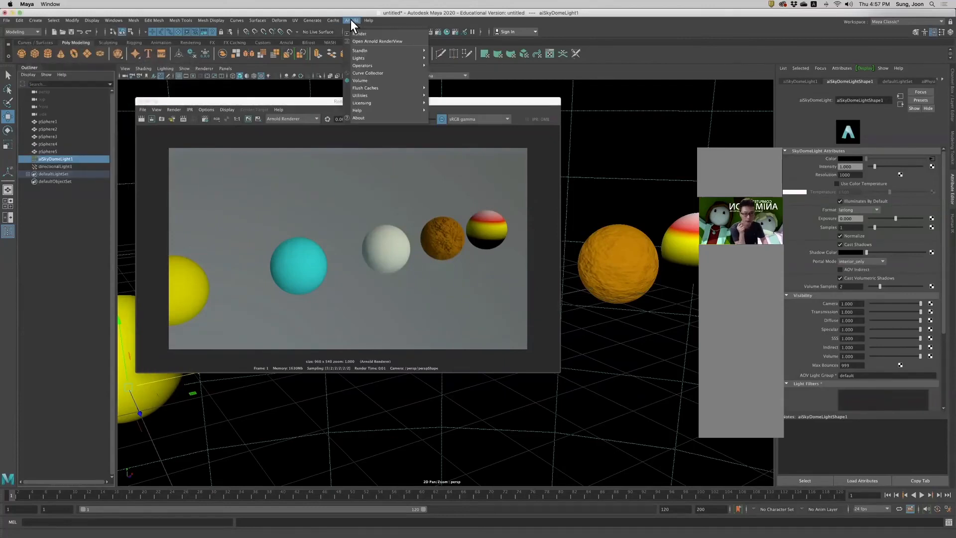
{"action": "mouse_move", "coordinate": [360, 58]}
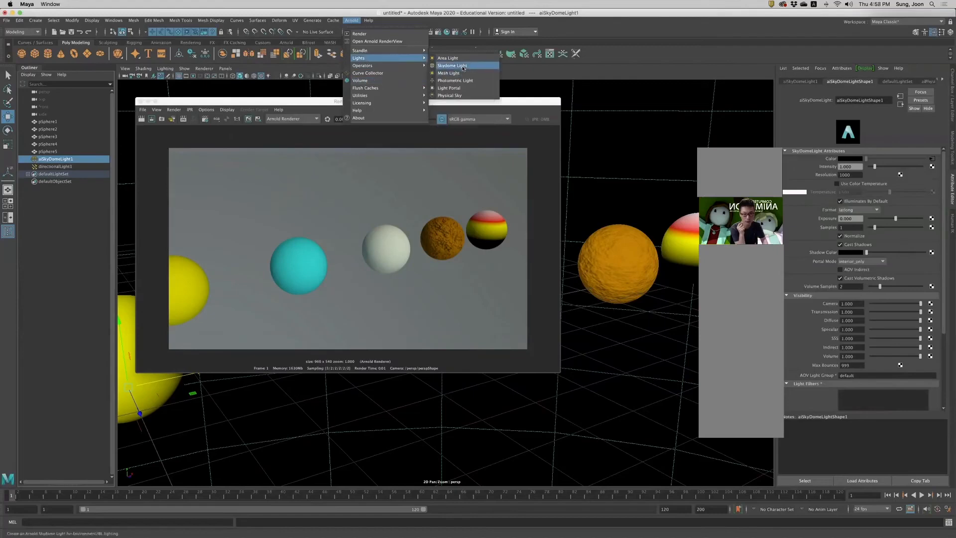
{"action": "left_click", "coordinate": [277, 222]}
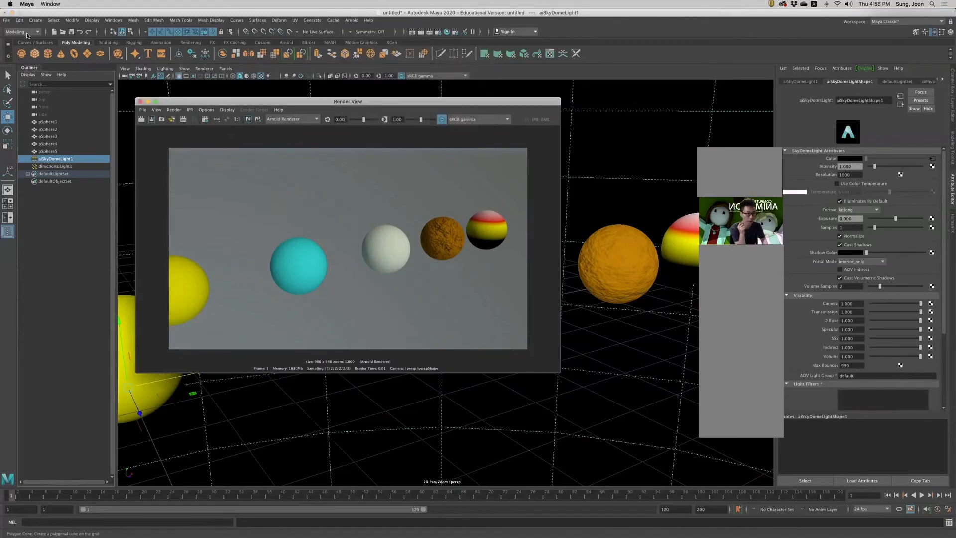
{"action": "left_click", "coordinate": [42, 167]}
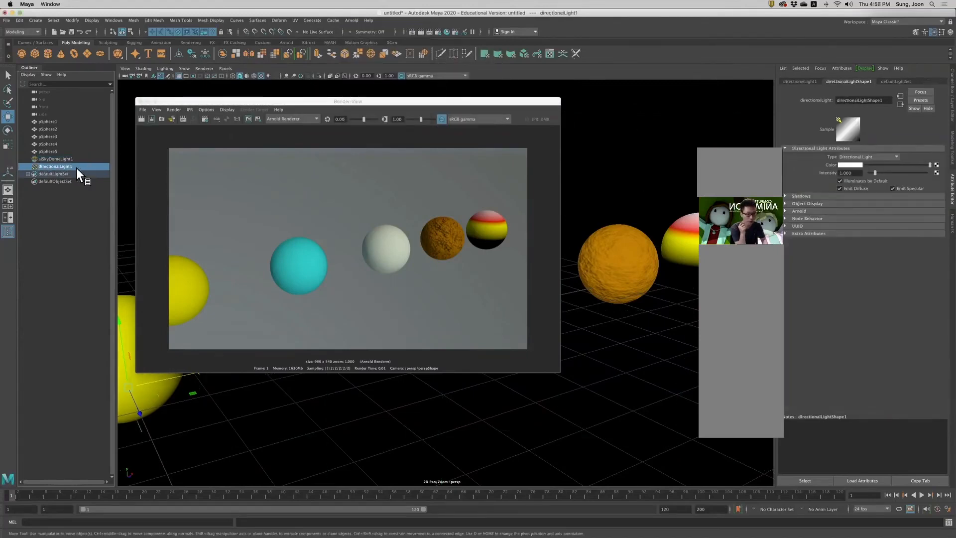
{"action": "left_click", "coordinate": [35, 20]}
{"action": "mouse_move", "coordinate": [68, 64]}
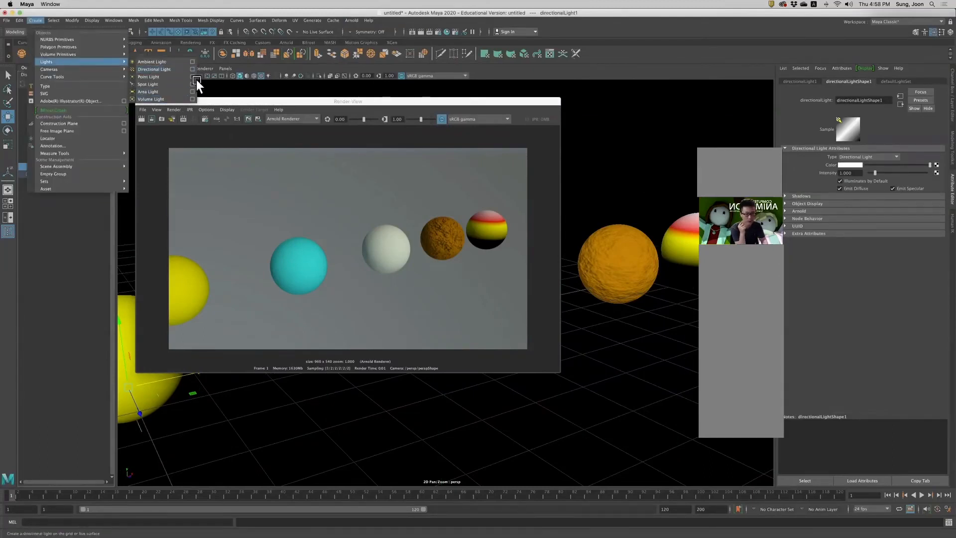
{"action": "left_click", "coordinate": [292, 120]}
{"action": "left_click", "coordinate": [294, 122]}
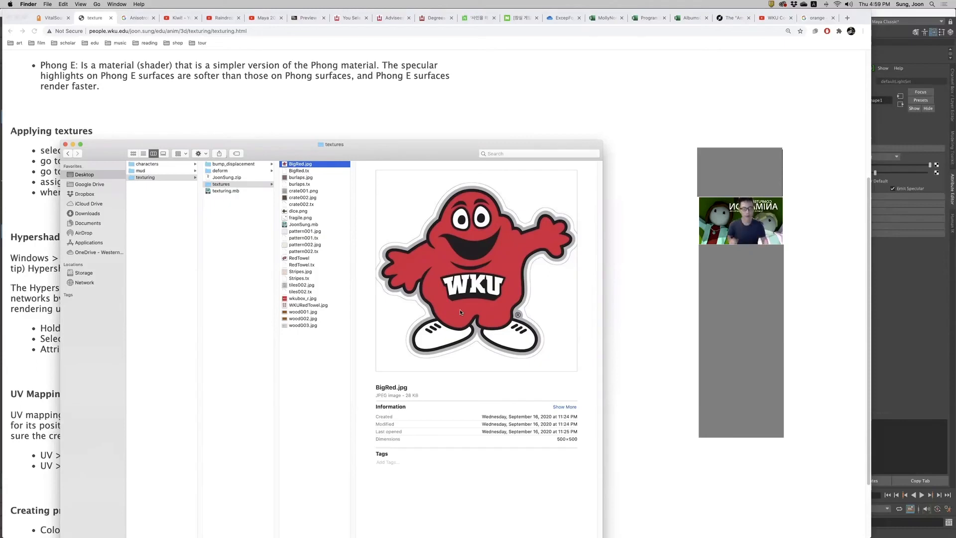
Switch back to Maya and create a polygon cube in the scene with the spheres.
{"action": "left_click", "coordinate": [926, 315]}
{"action": "left_click", "coordinate": [450, 259]}
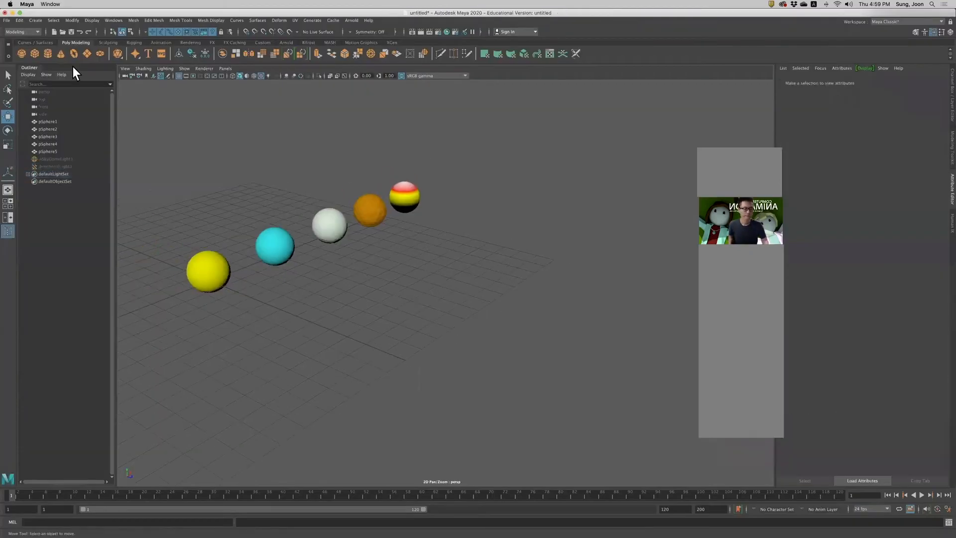
{"action": "left_click", "coordinate": [36, 53]}
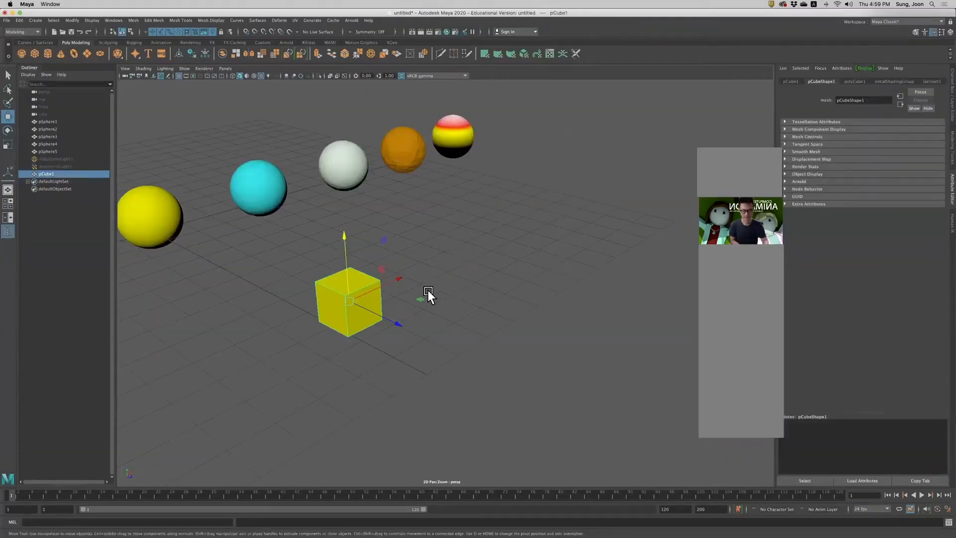
Assign a new Lambert material to the cube and name it bigred.
{"action": "right_click_drag", "start_coordinate": [360, 282], "coordinate": [371, 476]}
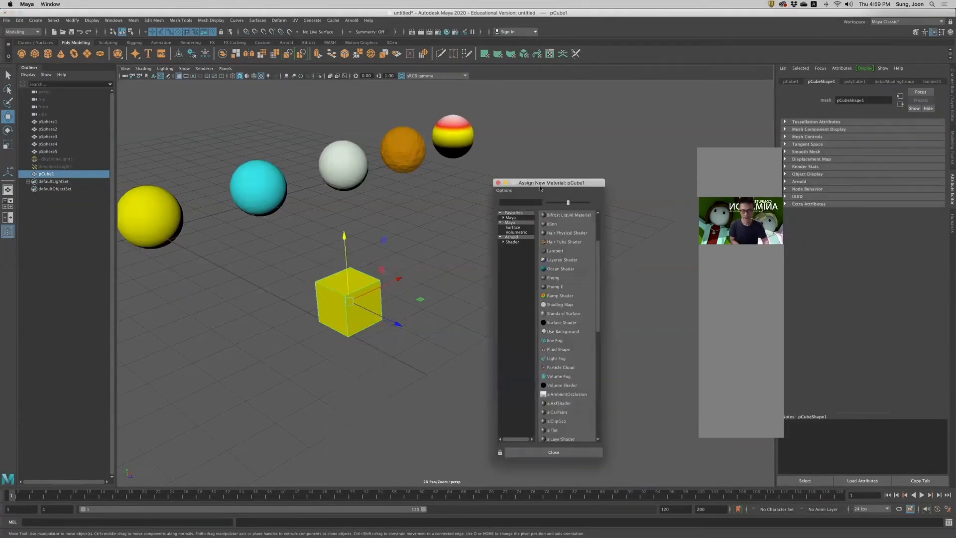
{"action": "left_click_drag", "start_coordinate": [540, 188], "coordinate": [521, 153]}
{"action": "scroll", "coordinate": [548, 289], "scroll_direction": "up", "scroll_amount": 2}
{"action": "left_click", "coordinate": [543, 265]}
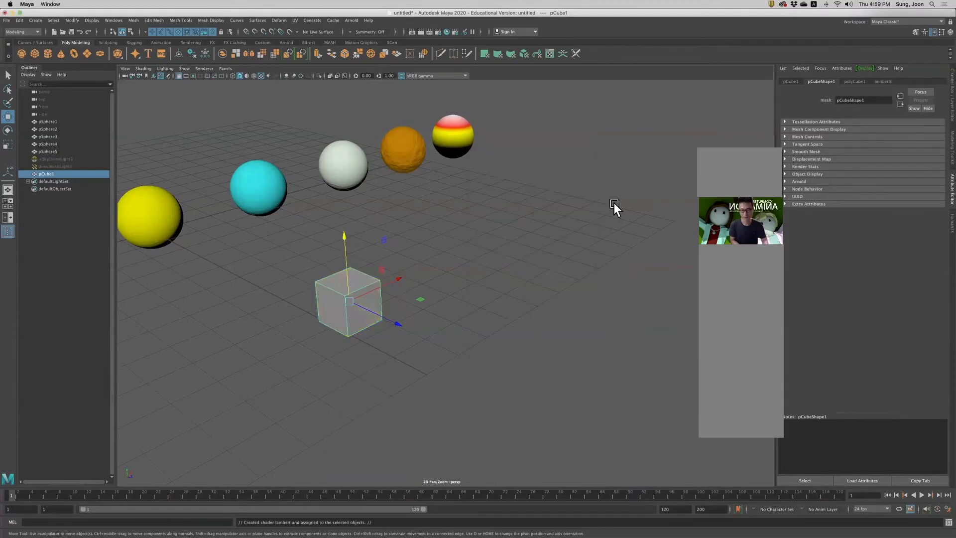
{"action": "double_click", "coordinate": [866, 98]}
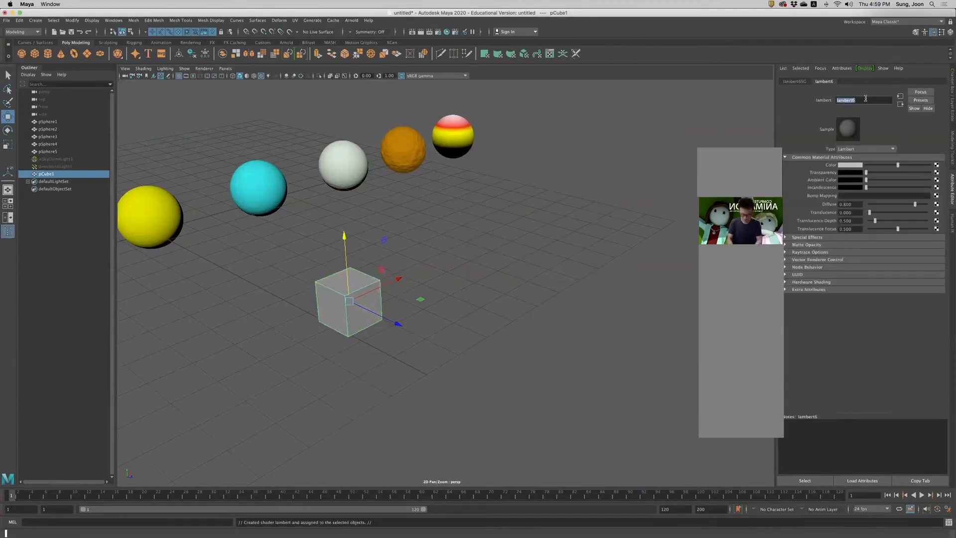
{"action": "type", "text": "bigred"}
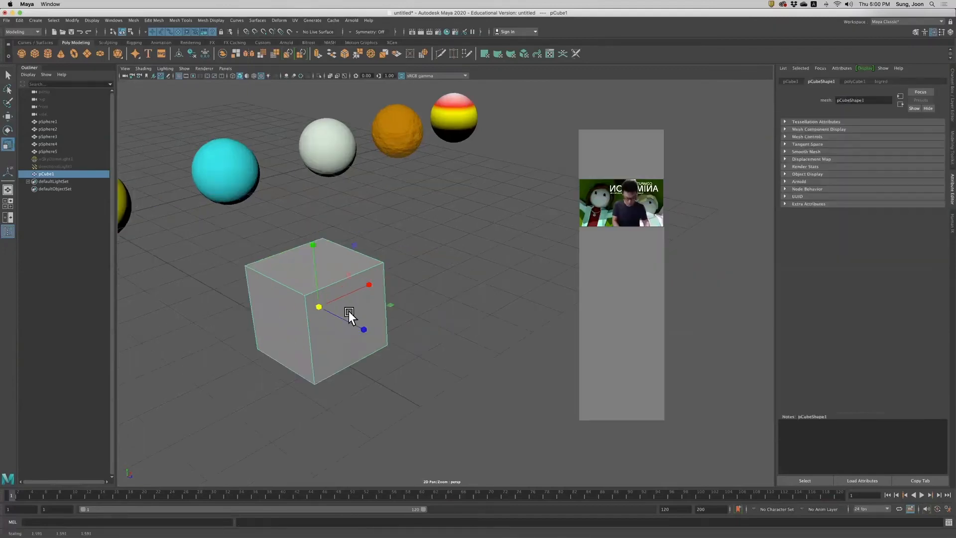
Switch to Finder and preview BigRed.jpg in the textures folder, moving its window clear of the spheres.
{"action": "left_click_drag", "start_coordinate": [350, 316], "coordinate": [386, 282], "text": "alt"}
{"action": "scroll", "coordinate": [386, 323], "scroll_direction": "down", "scroll_amount": 3}
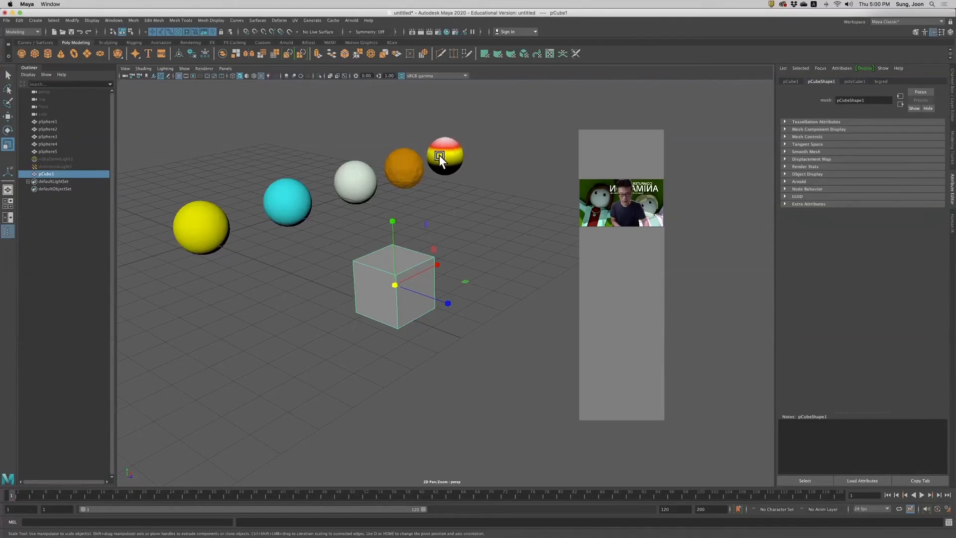
{"action": "scroll", "coordinate": [452, 161], "scroll_direction": "up", "scroll_amount": 2}
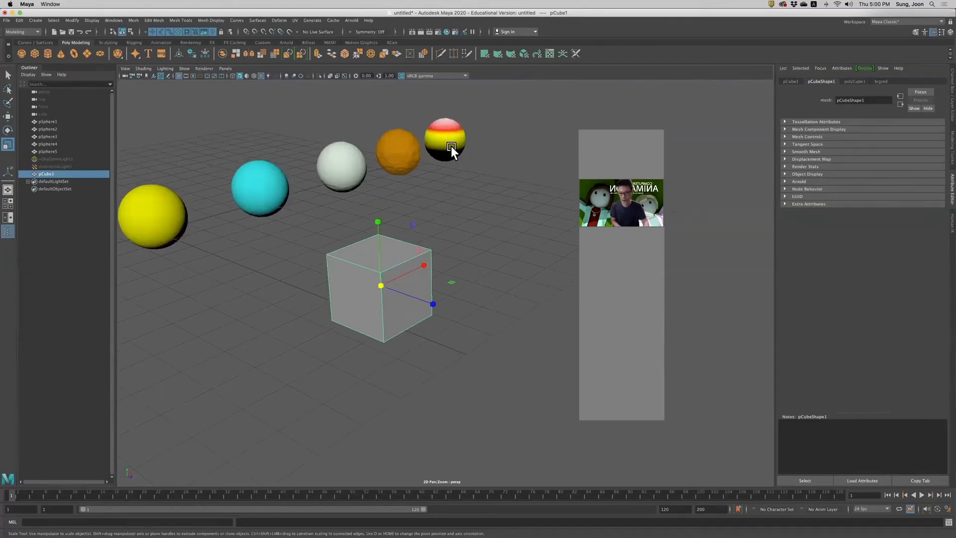
{"action": "key", "text": "super+Tab"}
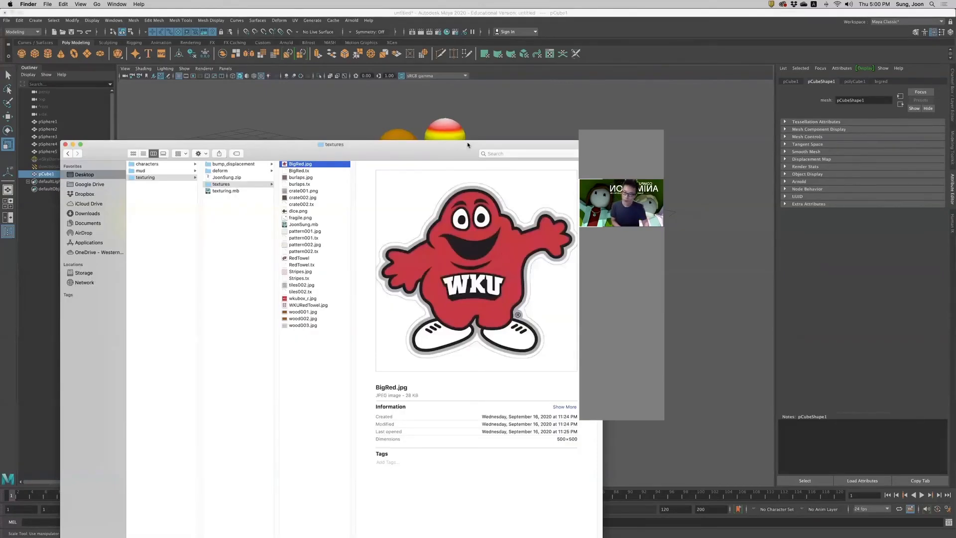
{"action": "left_click_drag", "start_coordinate": [465, 140], "coordinate": [462, 198]}
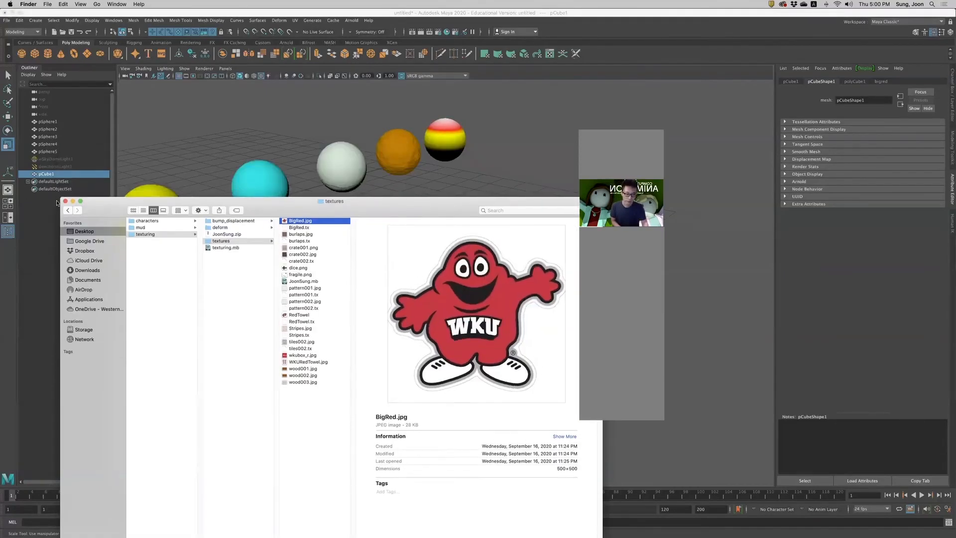
Move the Finder window aside, switch back to Maya and select the cube's top face in face mode.
{"action": "left_click_drag", "start_coordinate": [59, 202], "coordinate": [135, 202]}
{"action": "left_click", "coordinate": [350, 186]}
{"action": "left_click", "coordinate": [390, 290]}
{"action": "scroll", "coordinate": [349, 244], "scroll_direction": "up", "scroll_amount": 5}
{"action": "right_click_drag", "start_coordinate": [272, 205], "coordinate": [273, 227]}
{"action": "left_click", "coordinate": [274, 220]}
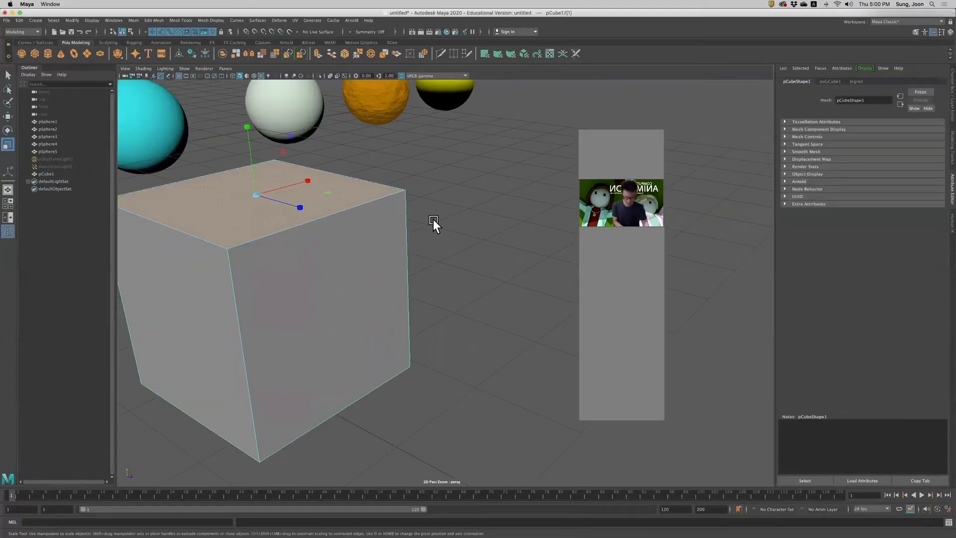
Examine the cube and its selected top face from several angles.
{"action": "scroll", "coordinate": [371, 227], "scroll_direction": "down", "scroll_amount": 5}
{"action": "left_click_drag", "start_coordinate": [372, 227], "coordinate": [370, 240], "text": "alt"}
{"action": "key", "text": "f"}
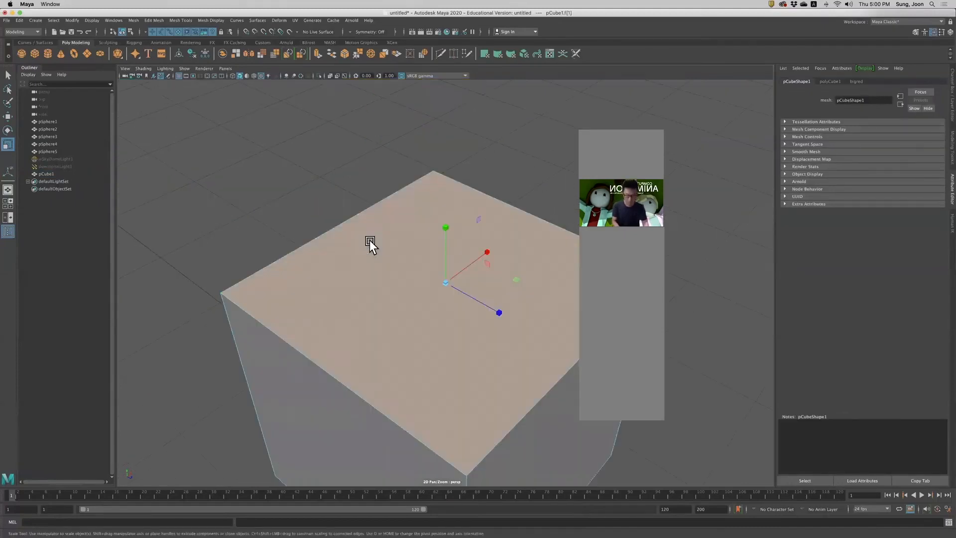
{"action": "mouse_move", "coordinate": [433, 253]}
{"action": "left_mouse_down", "text": "alt"}
{"action": "mouse_move", "coordinate": [433, 266]}
{"action": "mouse_move", "coordinate": [412, 254]}
{"action": "mouse_move", "coordinate": [419, 260]}
{"action": "left_mouse_up", "text": "alt"}
{"action": "scroll", "coordinate": [432, 265], "scroll_direction": "down", "scroll_amount": 4}
{"action": "middle_click_drag", "start_coordinate": [420, 260], "coordinate": [381, 228], "text": "alt"}
{"action": "left_click_drag", "start_coordinate": [381, 228], "coordinate": [356, 227], "text": "alt"}
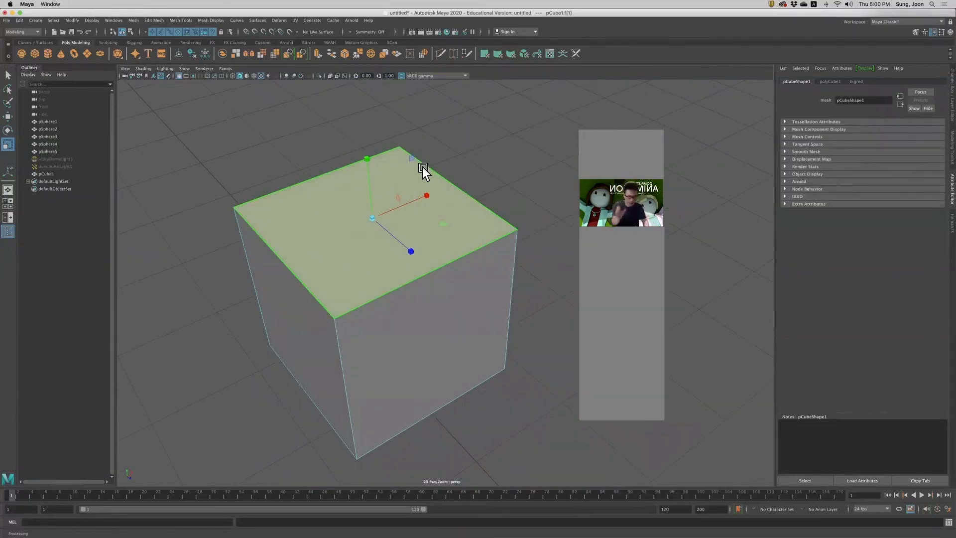
{"action": "left_click_drag", "start_coordinate": [393, 163], "coordinate": [332, 199], "text": "alt"}
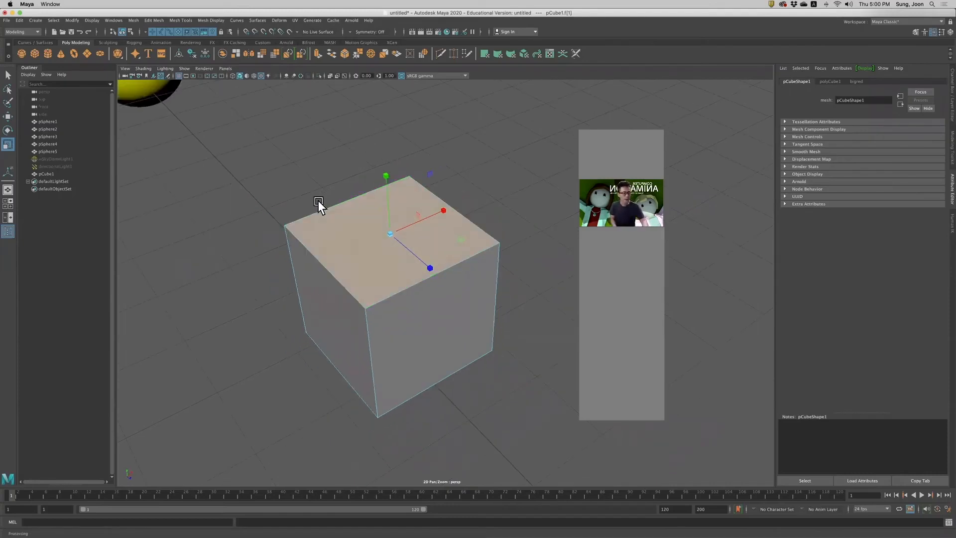
{"action": "mouse_move", "coordinate": [438, 244]}
{"action": "left_mouse_down", "text": "alt"}
{"action": "mouse_move", "coordinate": [426, 245]}
{"action": "mouse_move", "coordinate": [475, 244]}
{"action": "mouse_move", "coordinate": [435, 249]}
{"action": "mouse_move", "coordinate": [438, 241]}
{"action": "left_mouse_up", "text": "alt"}
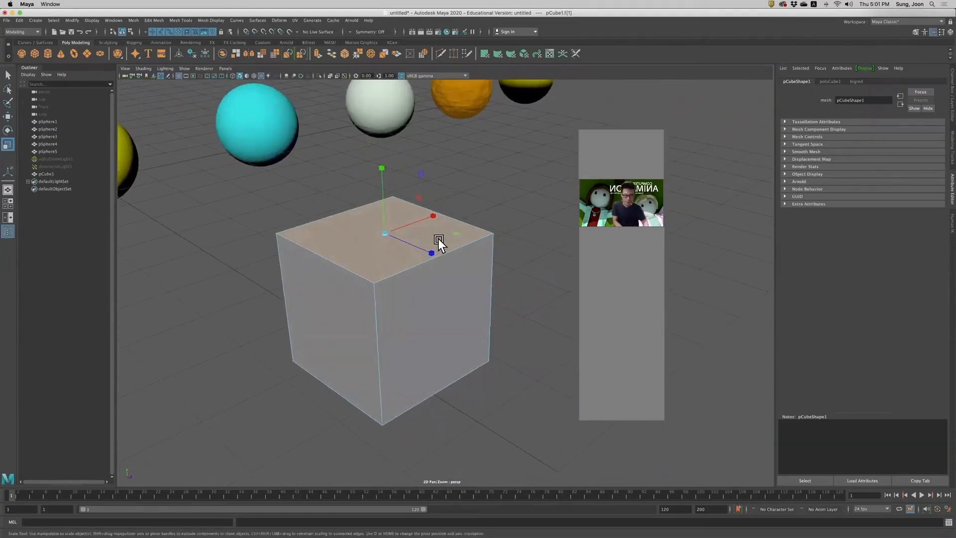
Clear the face selection, select the whole cube in object mode and show its bigred material attributes.
{"action": "left_click", "coordinate": [8, 75]}
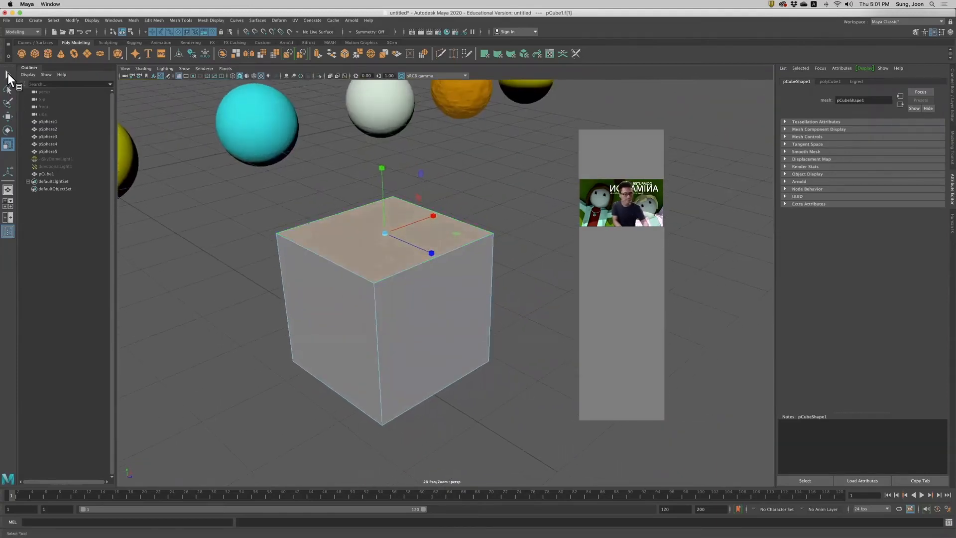
{"action": "left_click", "coordinate": [484, 198]}
{"action": "scroll", "coordinate": [443, 246], "scroll_direction": "down", "scroll_amount": 3}
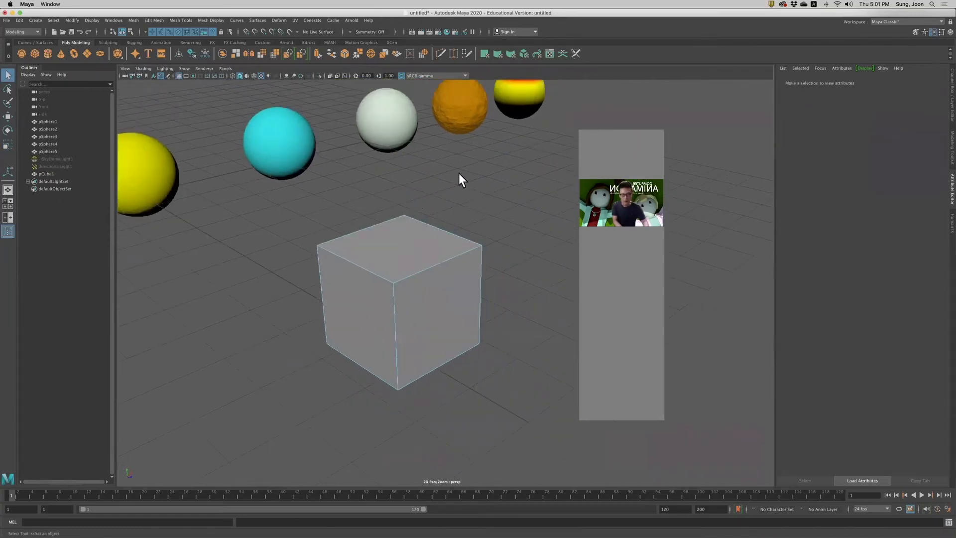
{"action": "right_click_drag", "start_coordinate": [424, 235], "coordinate": [426, 231]}
{"action": "left_click_drag", "start_coordinate": [407, 235], "coordinate": [320, 219], "text": "alt"}
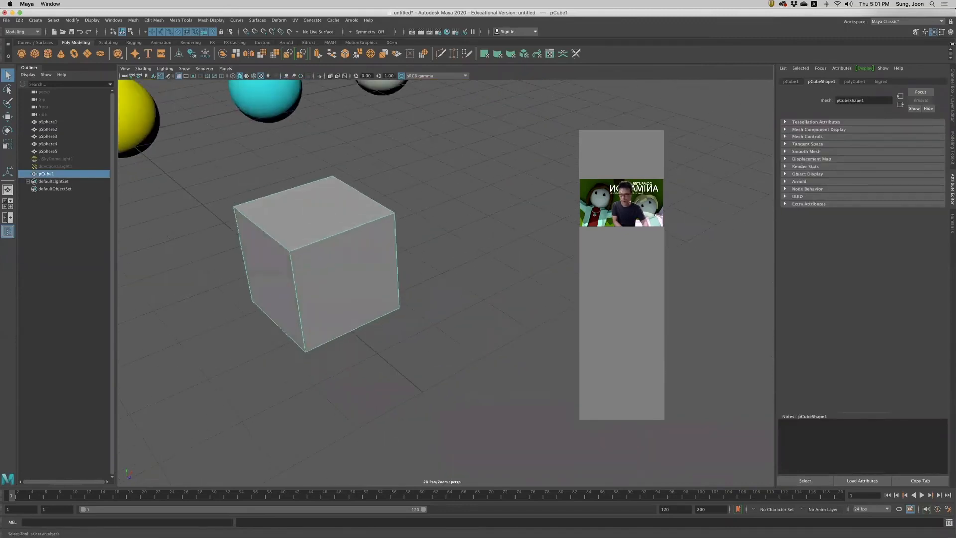
{"action": "left_click", "coordinate": [879, 81]}
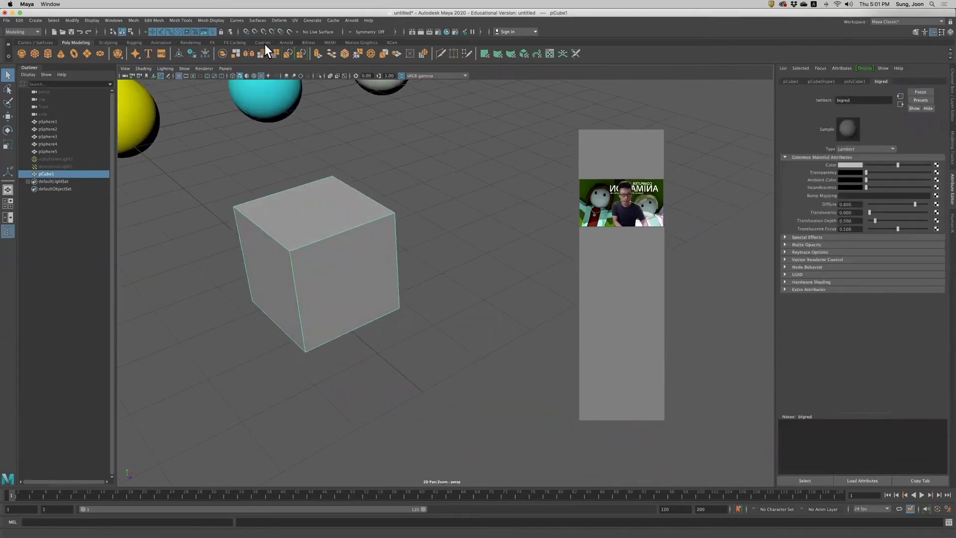
Look up the bigred material in the Hypershade and close the window again.
{"action": "left_click", "coordinate": [447, 32]}
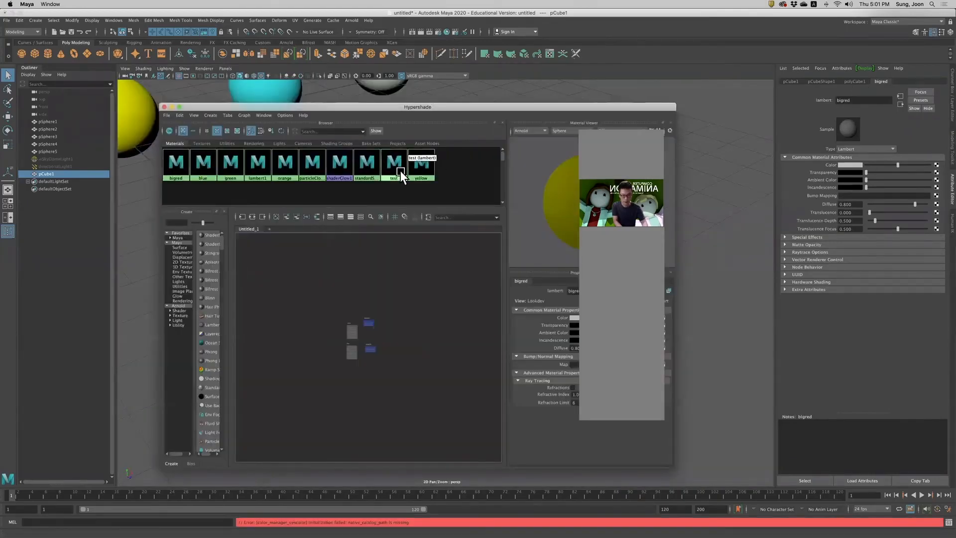
{"action": "left_click", "coordinate": [177, 167]}
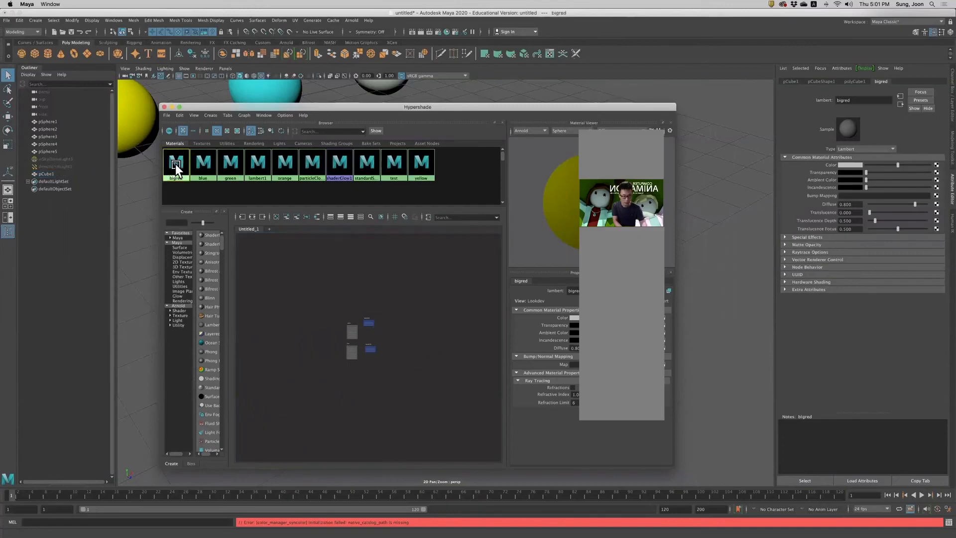
{"action": "left_click", "coordinate": [165, 108]}
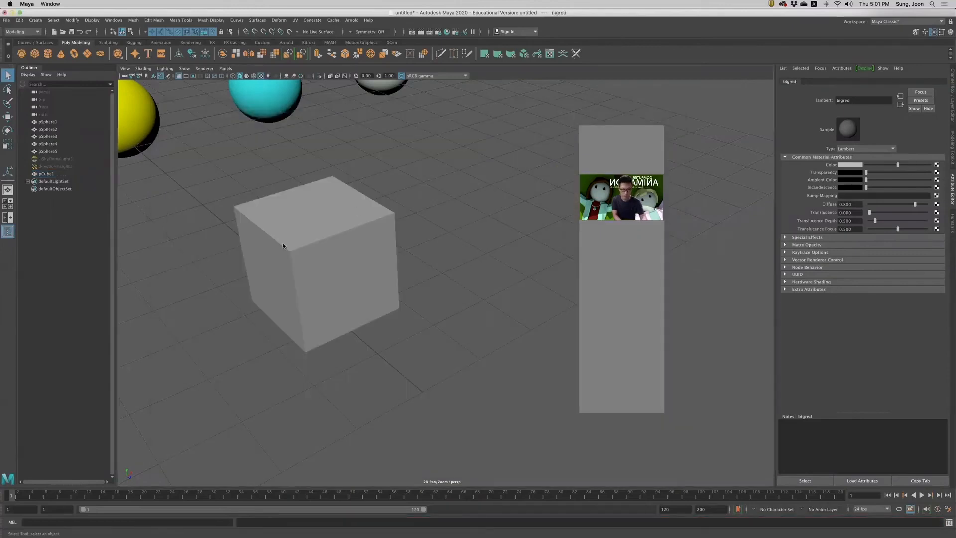
Select the cube again and browse the render nodes available for the bigred material's Color attribute.
{"action": "left_click", "coordinate": [296, 252]}
{"action": "left_click_drag", "start_coordinate": [326, 252], "coordinate": [327, 256], "text": "alt"}
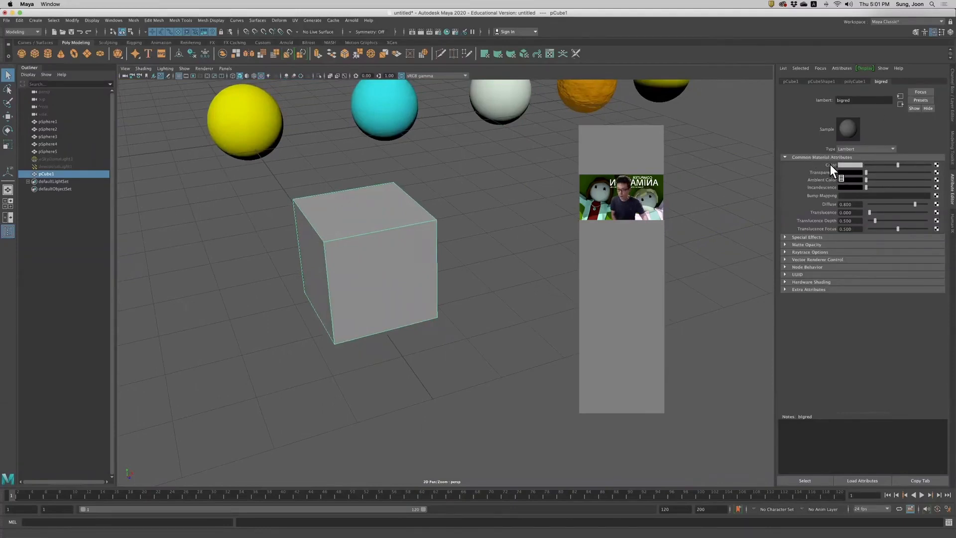
{"action": "left_click", "coordinate": [937, 164]}
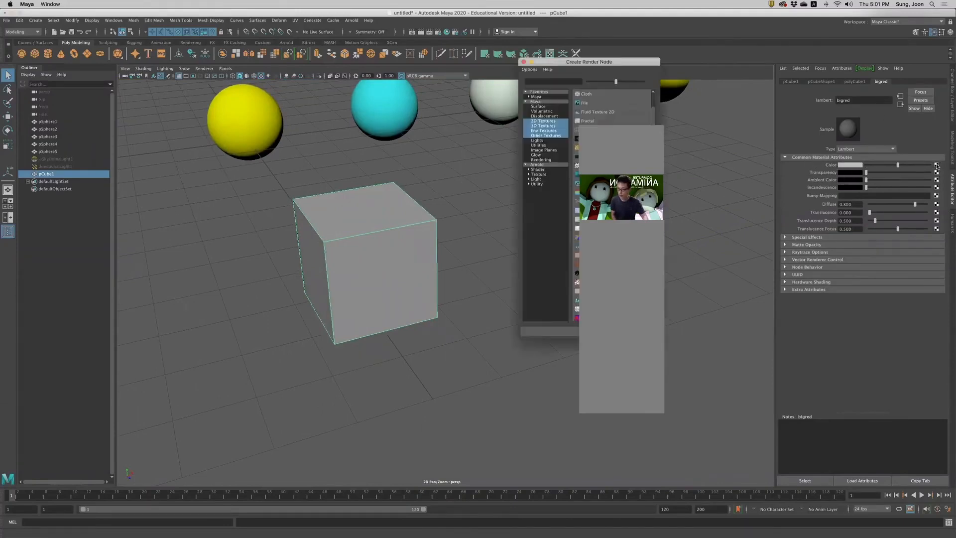
{"action": "left_click_drag", "start_coordinate": [600, 63], "coordinate": [585, 121]}
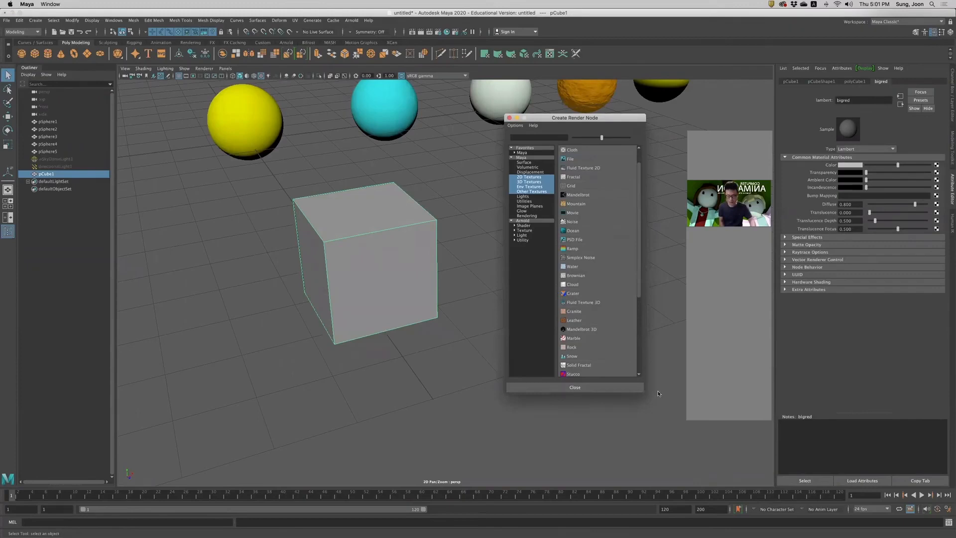
{"action": "scroll", "coordinate": [590, 193], "scroll_direction": "up", "scroll_amount": 2}
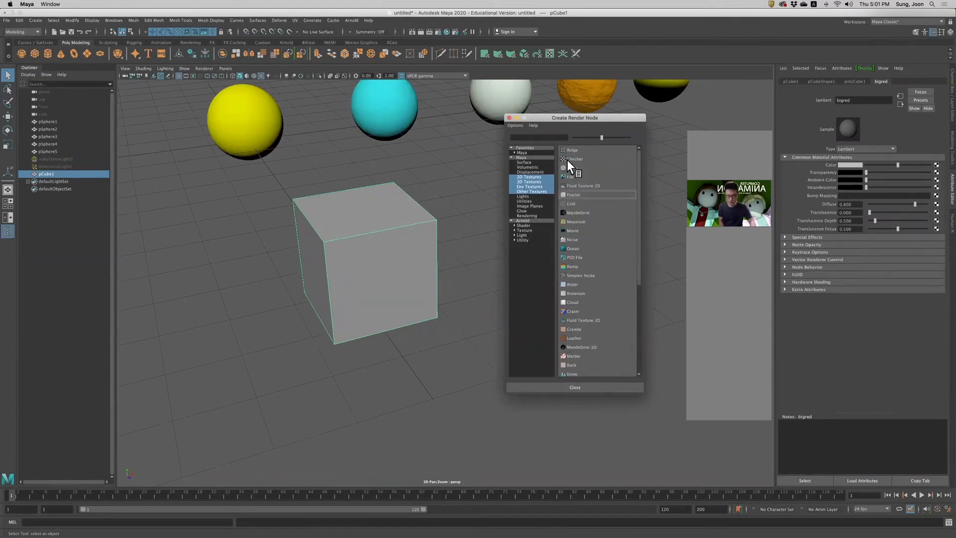
{"action": "scroll", "coordinate": [597, 255], "scroll_direction": "down", "scroll_amount": 5}
{"action": "scroll", "coordinate": [597, 255], "scroll_direction": "up", "scroll_amount": 5}
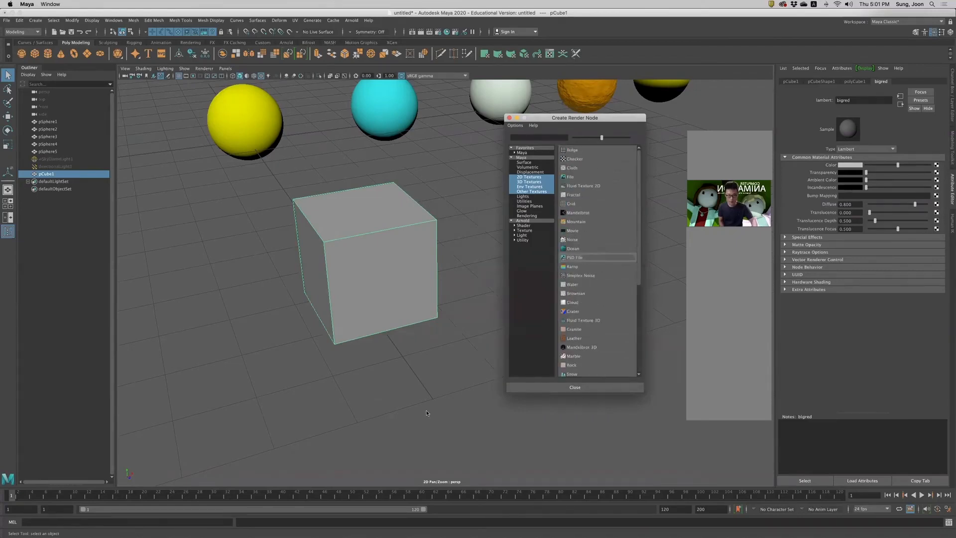
Check BigRed.jpg in the Finder textures folder and reposition the Finder and Create Render Node windows clear of the cube.
{"action": "left_click", "coordinate": [202, 525]}
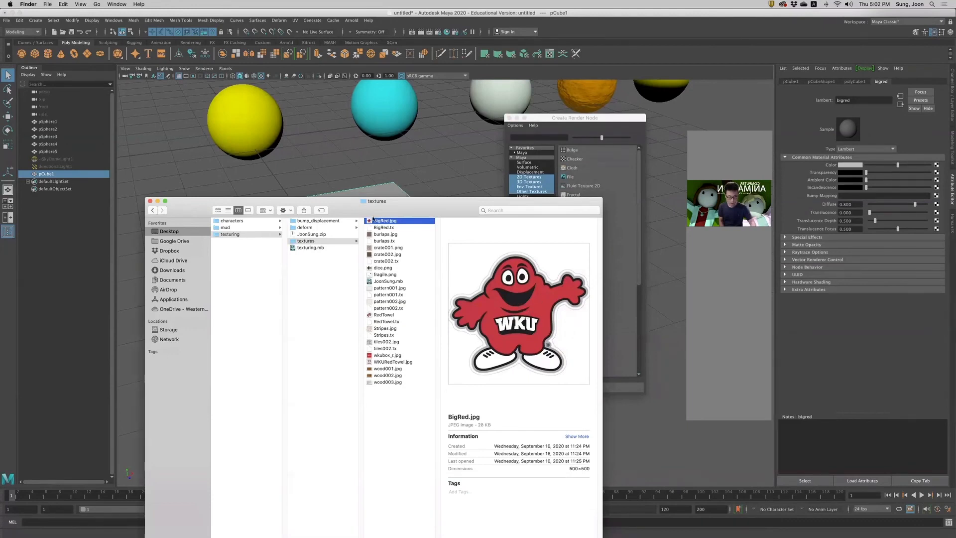
{"action": "left_click_drag", "start_coordinate": [410, 210], "coordinate": [407, 331]}
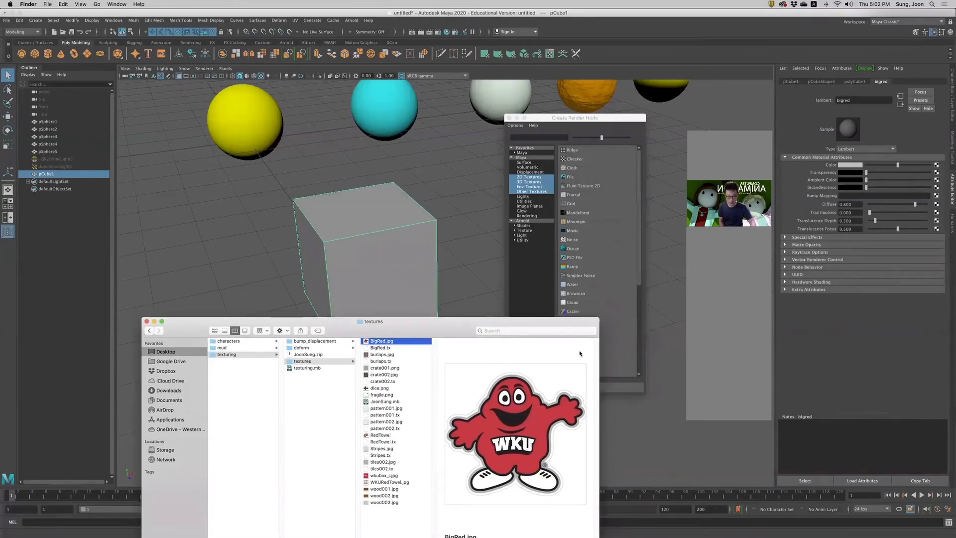
{"action": "left_click_drag", "start_coordinate": [570, 119], "coordinate": [586, 92]}
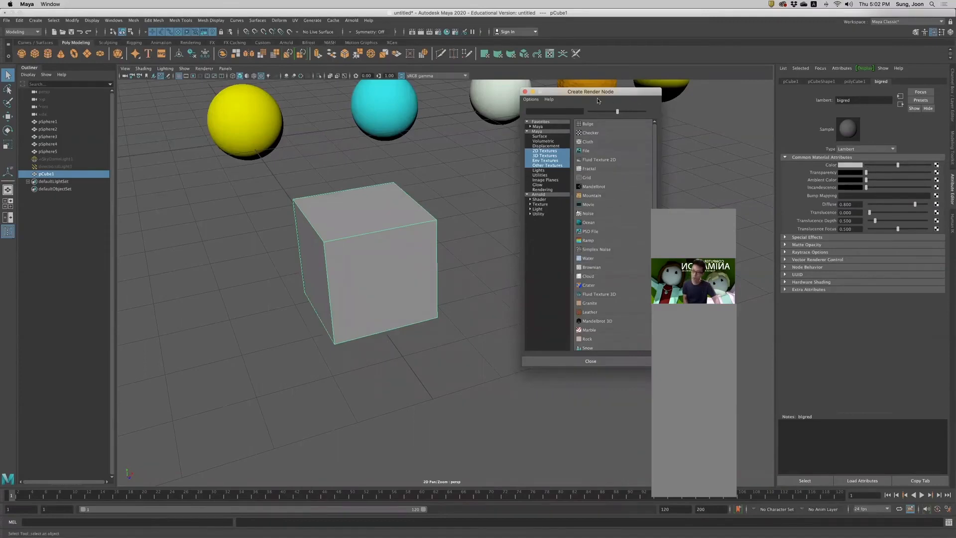
{"action": "left_click_drag", "start_coordinate": [587, 95], "coordinate": [560, 95]}
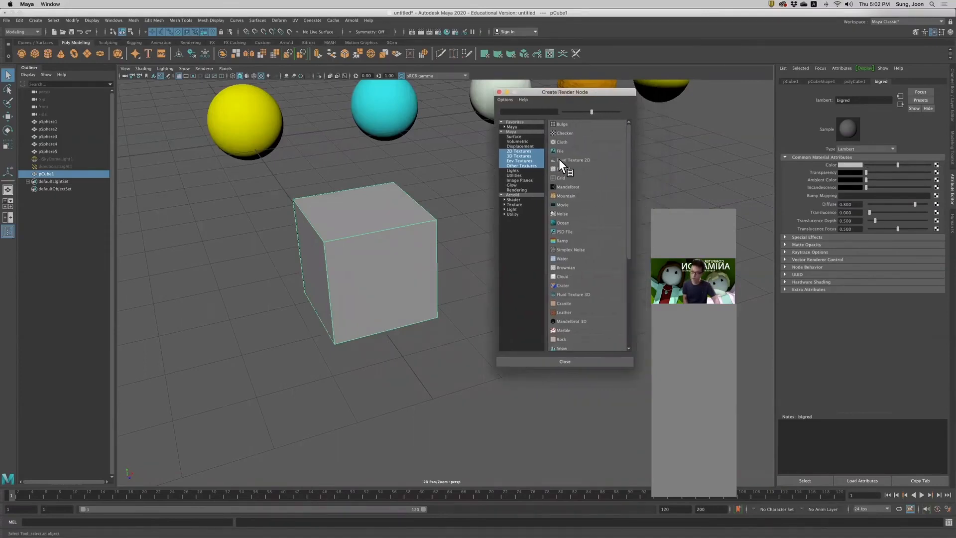
Map a File texture using BigRed.jpg to the bigred material's Color and select the textured cube.
{"action": "left_click", "coordinate": [556, 149]}
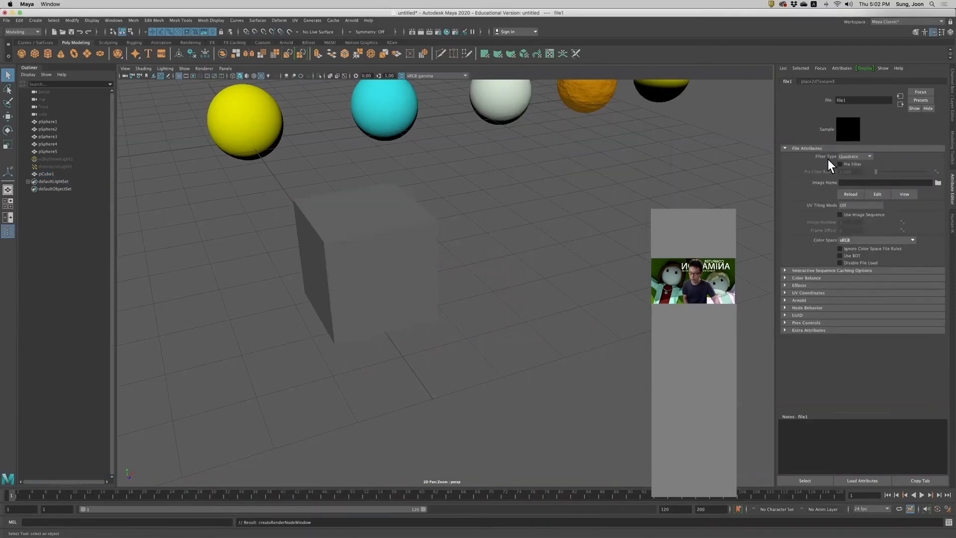
{"action": "left_click", "coordinate": [937, 183]}
{"action": "left_click_drag", "start_coordinate": [285, 93], "coordinate": [225, 28]}
{"action": "left_click", "coordinate": [410, 121]}
{"action": "left_click", "coordinate": [461, 442]}
{"action": "left_click_drag", "start_coordinate": [402, 358], "coordinate": [340, 343], "text": "alt"}
{"action": "left_click", "coordinate": [339, 343]}
{"action": "left_click_drag", "start_coordinate": [390, 376], "coordinate": [542, 289], "text": "alt"}
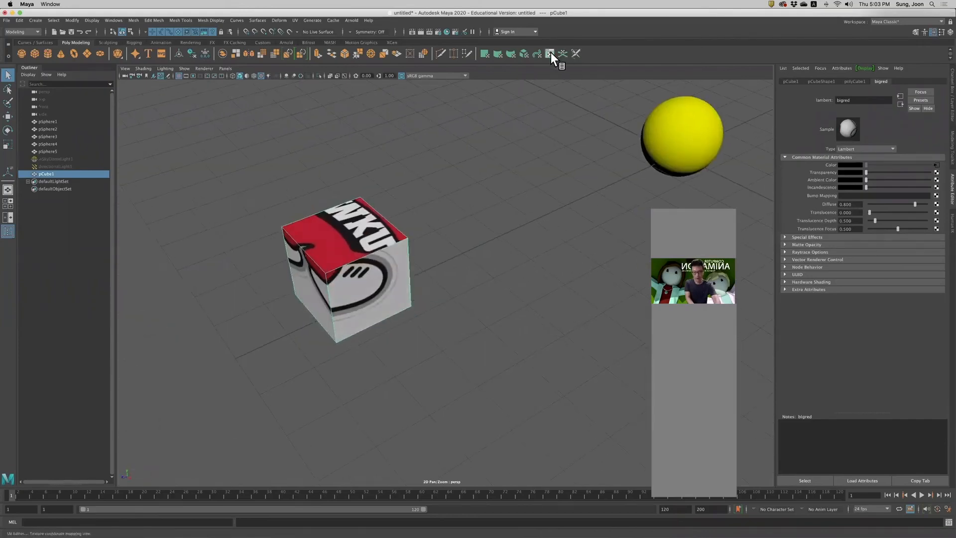
Switch to Chrome and read the UV Mapping section of the texturing notes at a larger text size.
{"action": "key", "text": "super+Tab"}
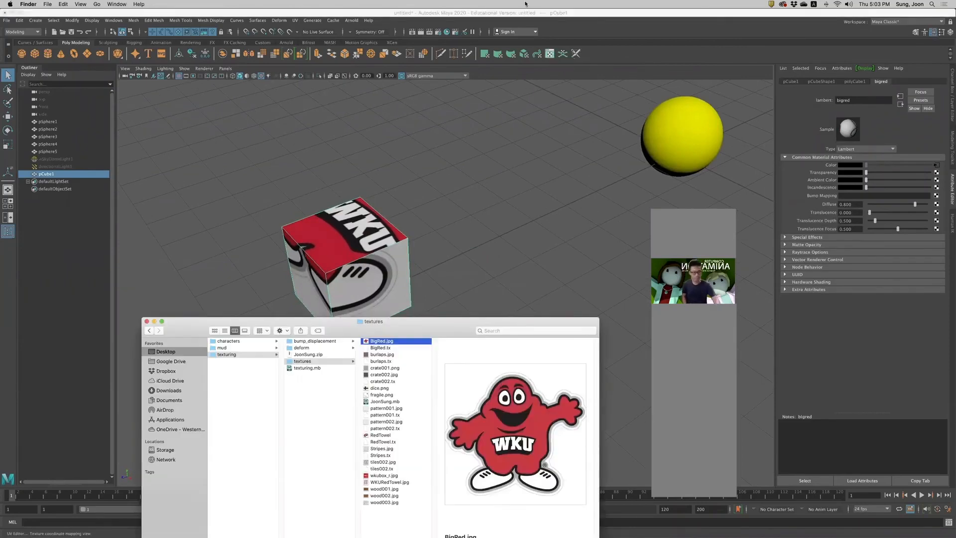
{"action": "left_click", "coordinate": [321, 531]}
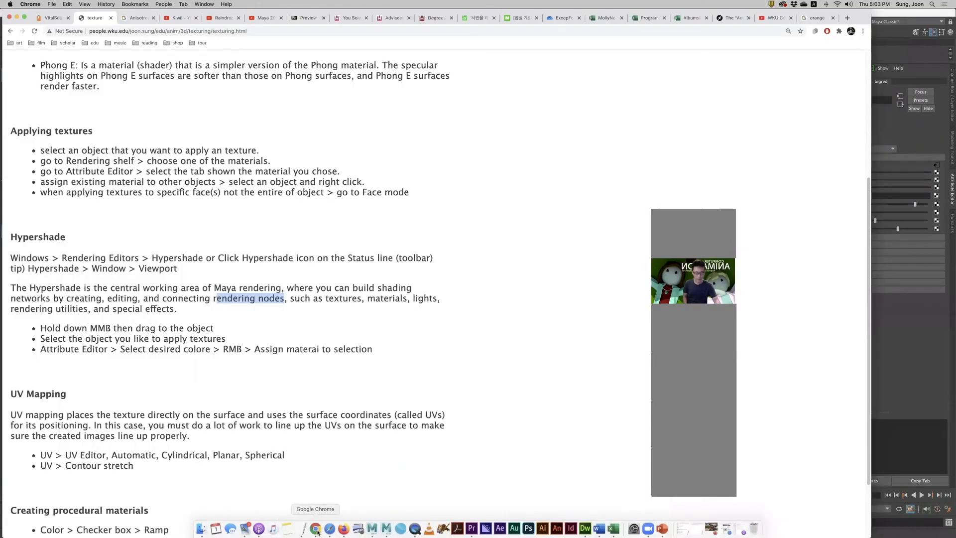
{"action": "scroll", "coordinate": [82, 355], "scroll_direction": "down", "scroll_amount": 4}
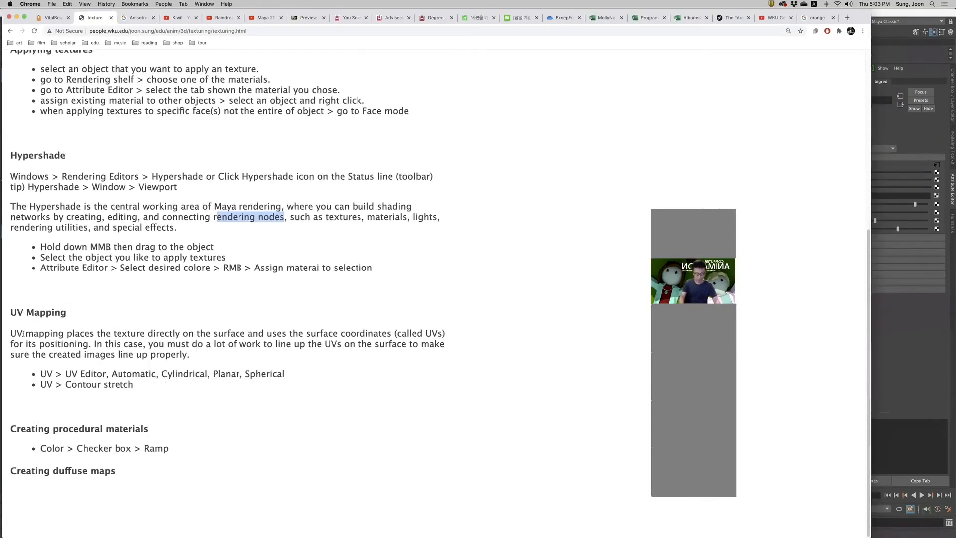
{"action": "key", "text": "super+equal"}
{"action": "key", "text": "super+equal"}
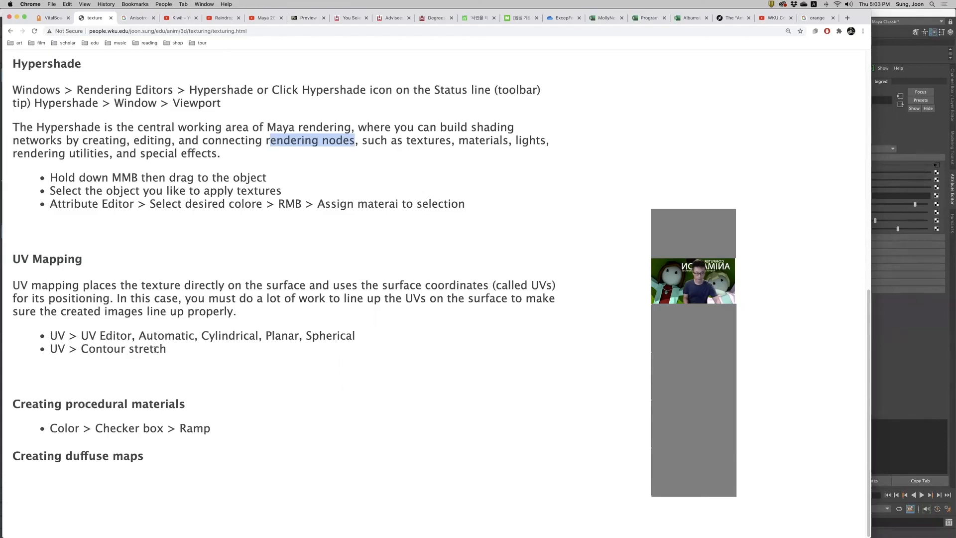
{"action": "left_click_drag", "start_coordinate": [257, 300], "coordinate": [312, 299]}
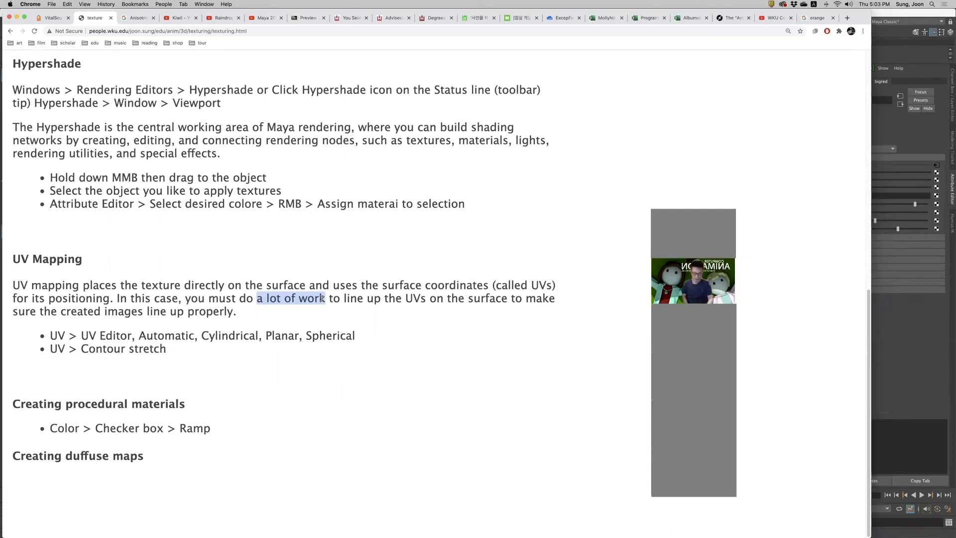
Switch back to Maya, inspect how the image falls on the cube's faces with the top face selected, and clear the selection.
{"action": "key", "text": "super+Tab"}
{"action": "key", "text": "super+Tab"}
{"action": "key", "text": "super+Tab"}
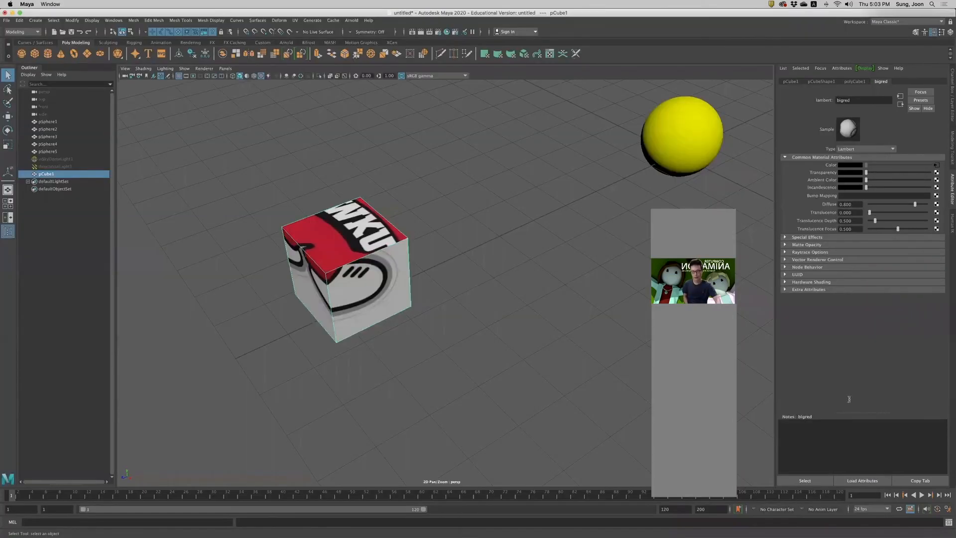
{"action": "left_click_drag", "start_coordinate": [296, 321], "coordinate": [341, 356], "text": "alt"}
{"action": "left_click_drag", "start_coordinate": [459, 320], "coordinate": [391, 339], "text": "alt"}
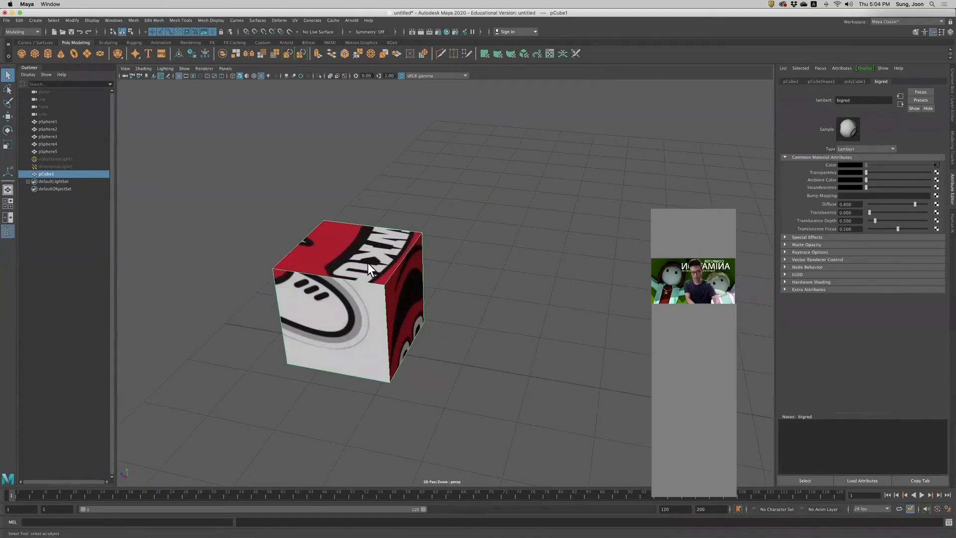
{"action": "scroll", "coordinate": [332, 270], "scroll_direction": "up", "scroll_amount": 1}
{"action": "right_click_drag", "start_coordinate": [345, 243], "coordinate": [334, 240]}
{"action": "left_click", "coordinate": [333, 240]}
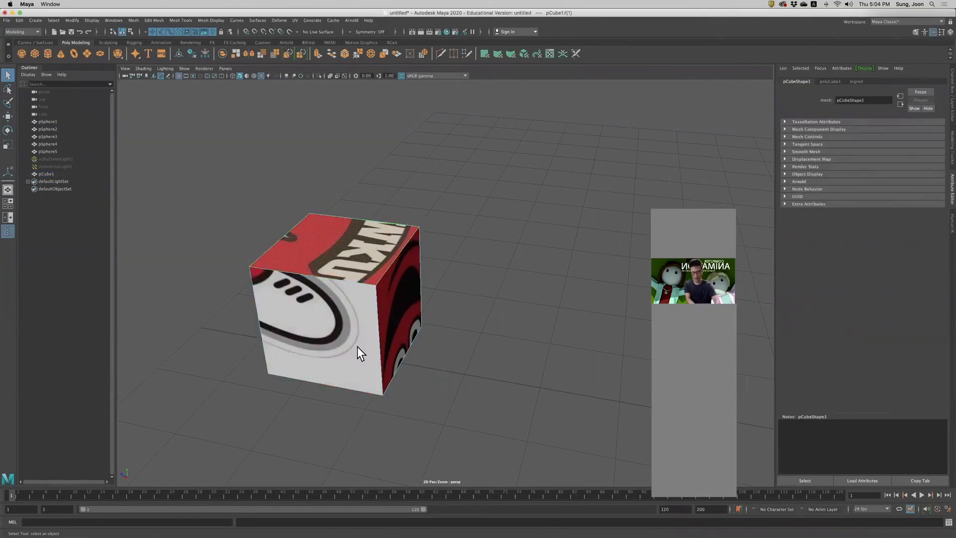
{"action": "left_click", "coordinate": [470, 265]}
Review the UV Mapping notes in Chrome, return to Maya and open the UV Editor for the selected cube.
{"action": "key", "text": "super+Tab"}
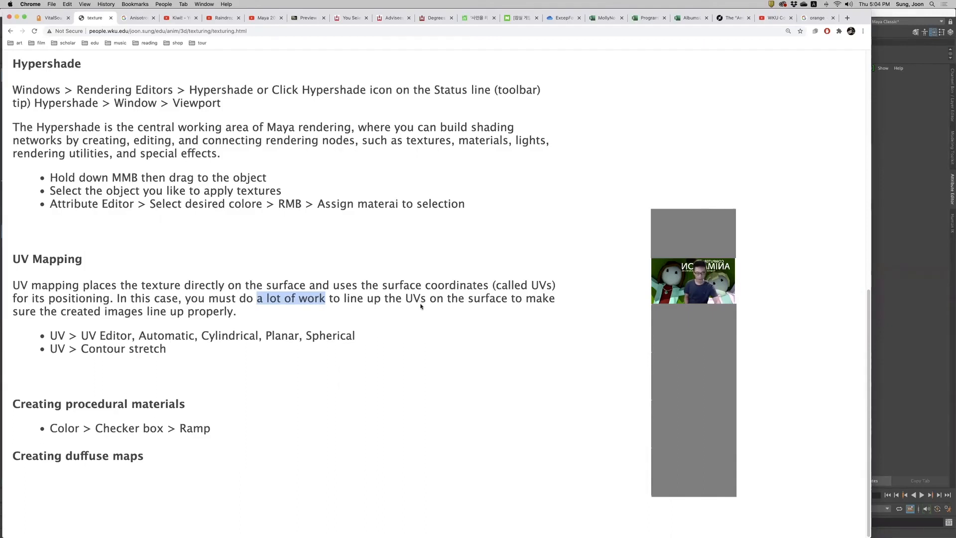
{"action": "key", "text": "super+Tab"}
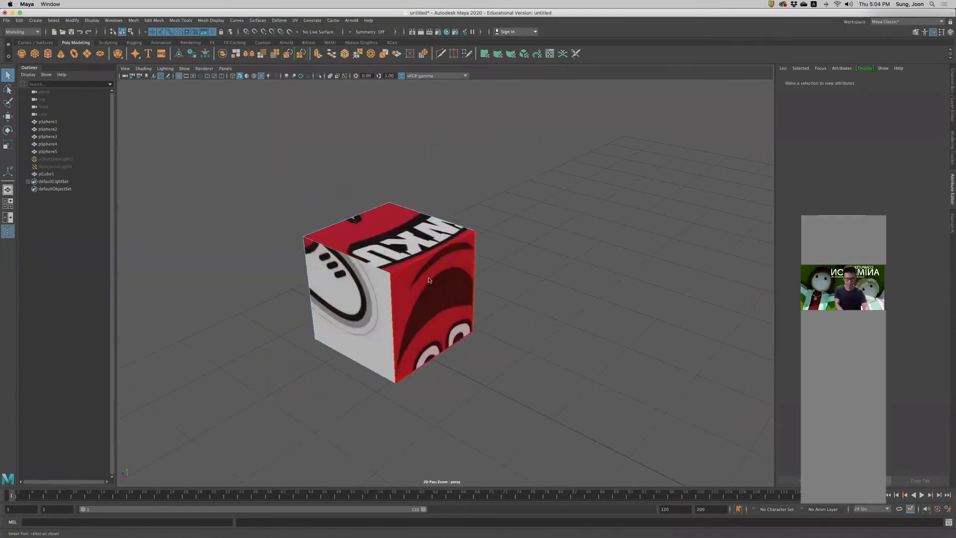
{"action": "right_click_drag", "start_coordinate": [428, 279], "coordinate": [463, 269]}
{"action": "scroll", "coordinate": [461, 276], "scroll_direction": "up", "scroll_amount": 3}
{"action": "middle_click_drag", "start_coordinate": [393, 269], "coordinate": [375, 263], "text": "alt"}
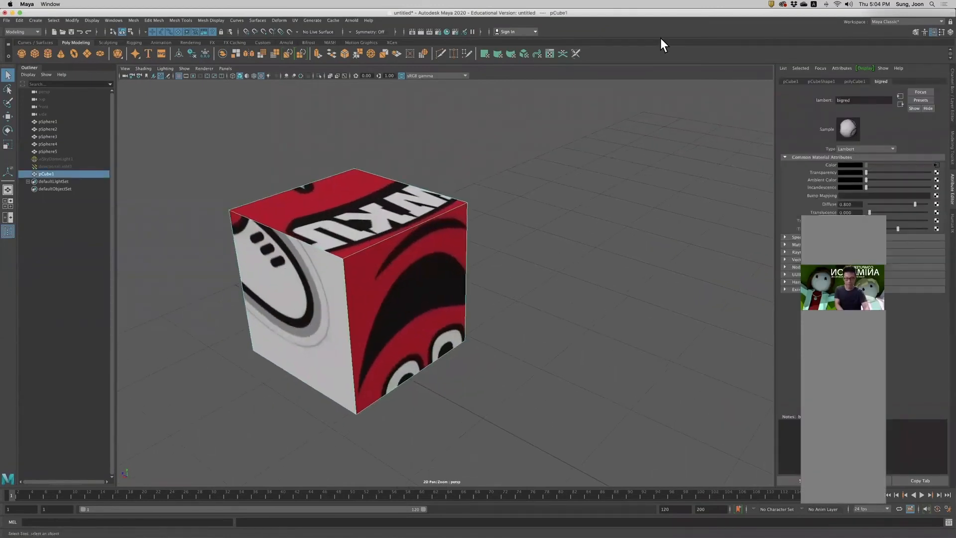
{"action": "left_click", "coordinate": [550, 54]}
Switch the cube to UV Shell selection, hide the background texture image in the UV Editor and move its window closer to the cube.
{"action": "middle_click_drag", "start_coordinate": [347, 237], "coordinate": [290, 227], "text": "alt"}
{"action": "scroll", "coordinate": [562, 291], "scroll_direction": "up", "scroll_amount": 3}
{"action": "scroll", "coordinate": [563, 290], "scroll_direction": "up", "scroll_amount": 2}
{"action": "middle_click_drag", "start_coordinate": [576, 286], "coordinate": [571, 308], "text": "alt"}
{"action": "scroll", "coordinate": [544, 302], "scroll_direction": "up", "scroll_amount": 5}
{"action": "scroll", "coordinate": [571, 308], "scroll_direction": "up", "scroll_amount": 3}
{"action": "right_click_drag", "start_coordinate": [588, 268], "coordinate": [552, 260]}
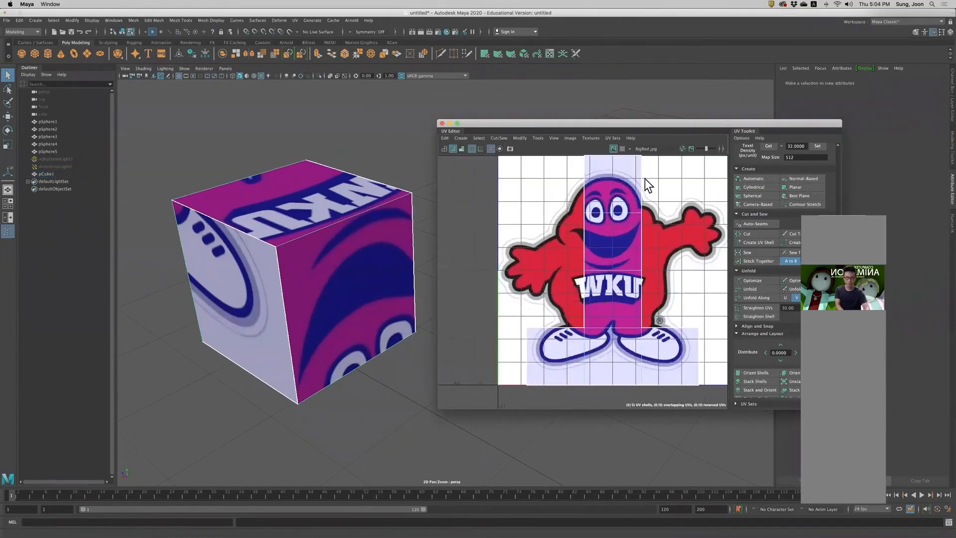
{"action": "left_click", "coordinate": [614, 148]}
{"action": "left_click_drag", "start_coordinate": [481, 124], "coordinate": [424, 123]}
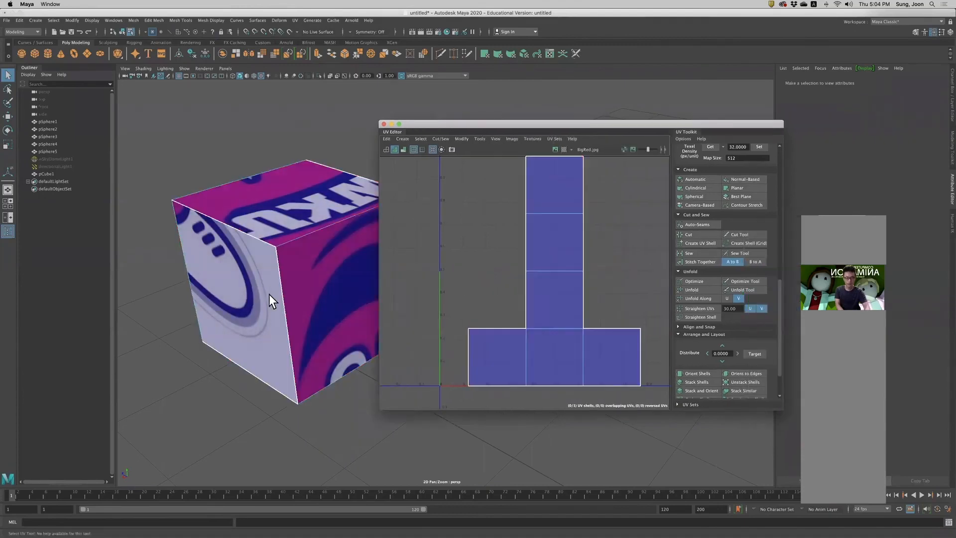
Compare the cube with its unfolded UV layout, return to object selection and select the cube.
{"action": "middle_click_drag", "start_coordinate": [269, 294], "coordinate": [230, 287], "text": "alt"}
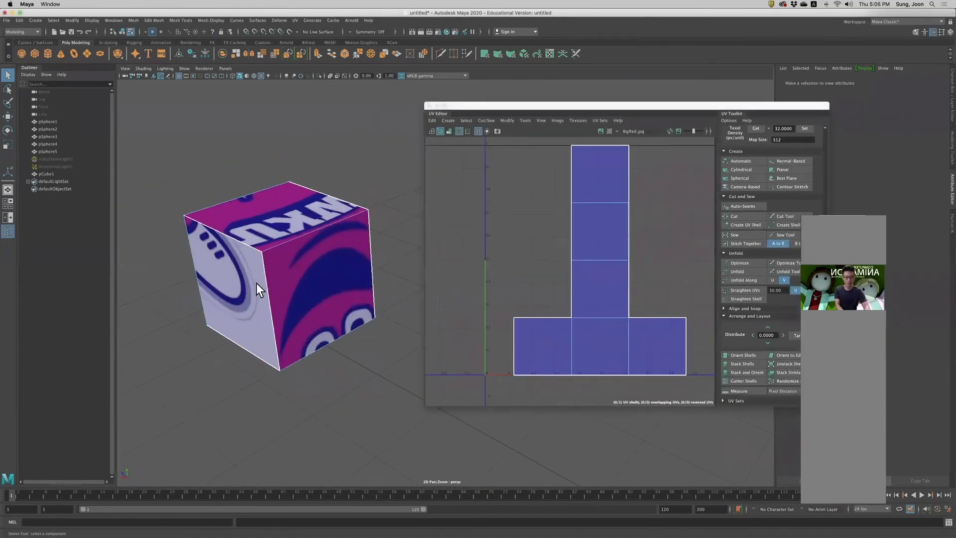
{"action": "left_click_drag", "start_coordinate": [356, 301], "coordinate": [239, 304], "text": "alt"}
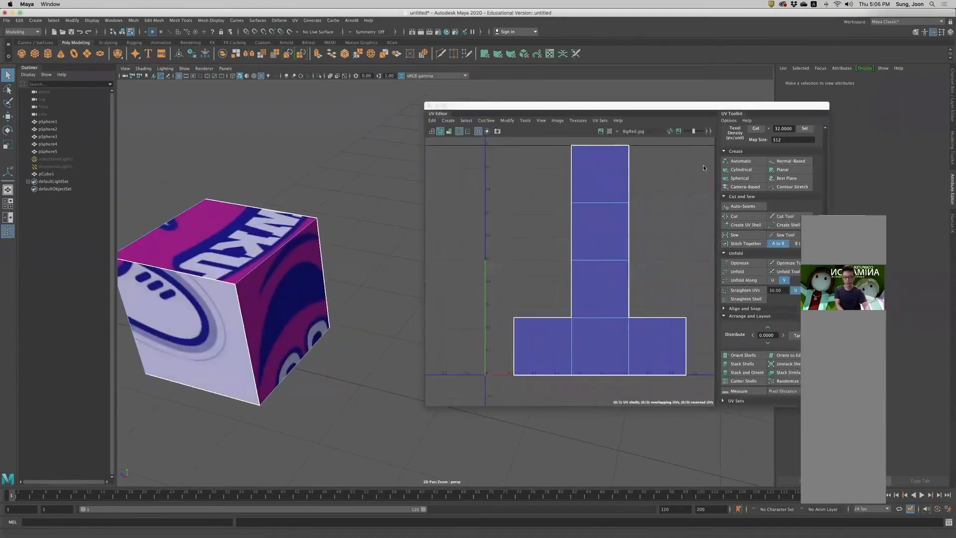
{"action": "left_click_drag", "start_coordinate": [625, 106], "coordinate": [614, 104]}
{"action": "left_click_drag", "start_coordinate": [297, 294], "coordinate": [324, 291], "text": "alt"}
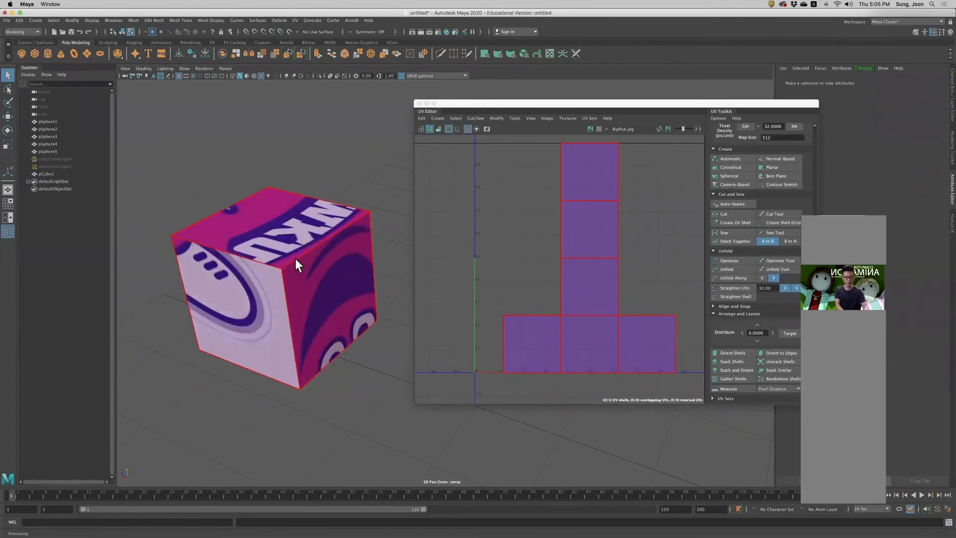
{"action": "left_click_drag", "start_coordinate": [328, 313], "coordinate": [349, 271], "text": "alt"}
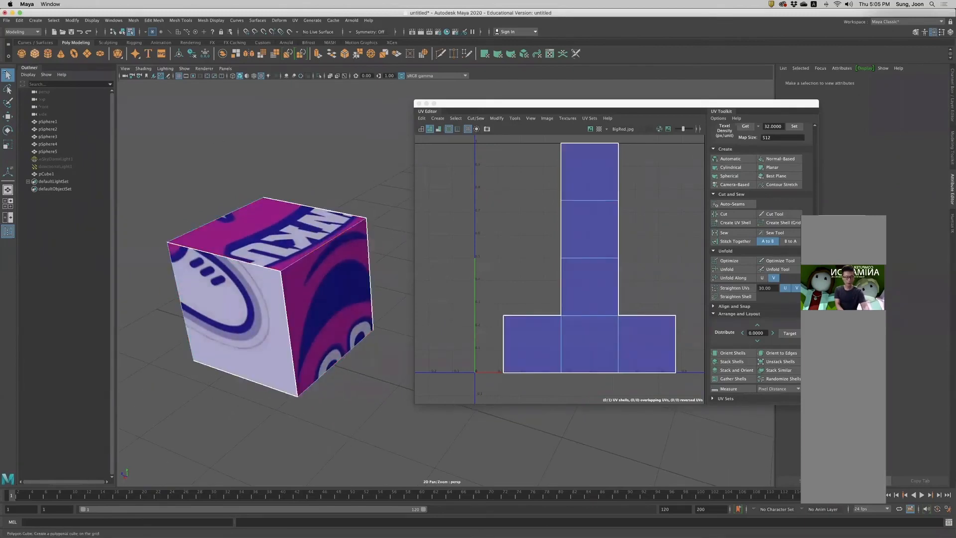
{"action": "right_click", "coordinate": [257, 168]}
{"action": "left_click", "coordinate": [277, 157]}
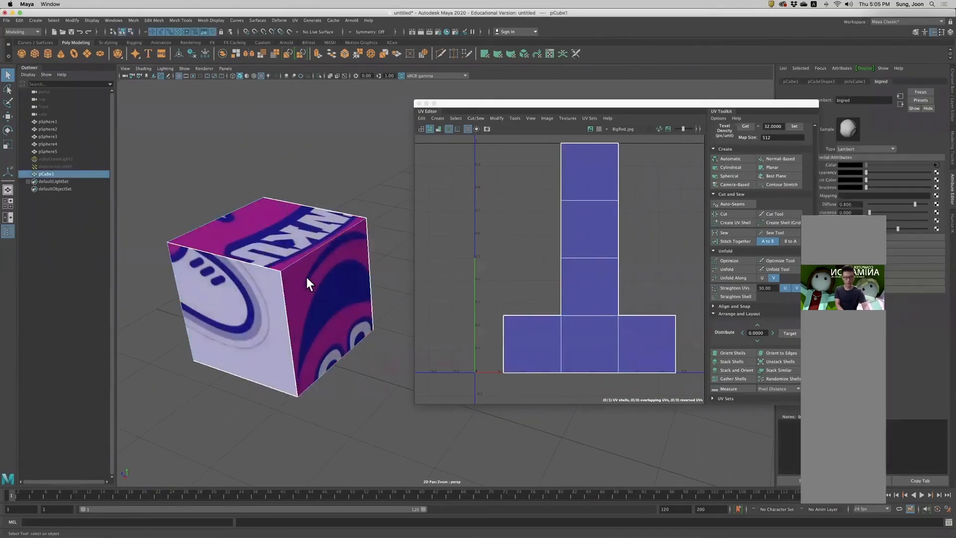
{"action": "left_click", "coordinate": [326, 175]}
{"action": "left_click", "coordinate": [356, 307]}
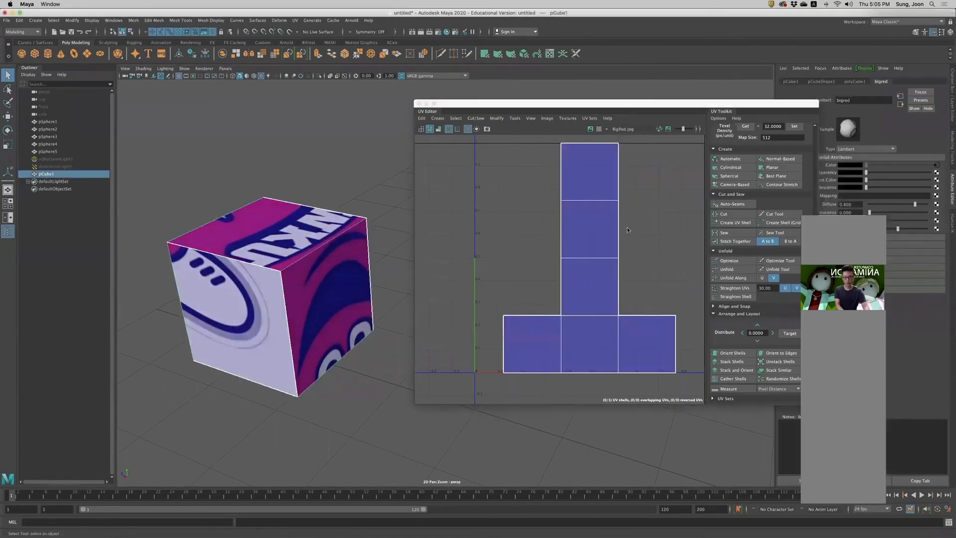
Switch the UV Editor back to UV Shell selection and select the cube's whole UV shell.
{"action": "left_click_drag", "start_coordinate": [272, 295], "coordinate": [281, 325], "text": "alt"}
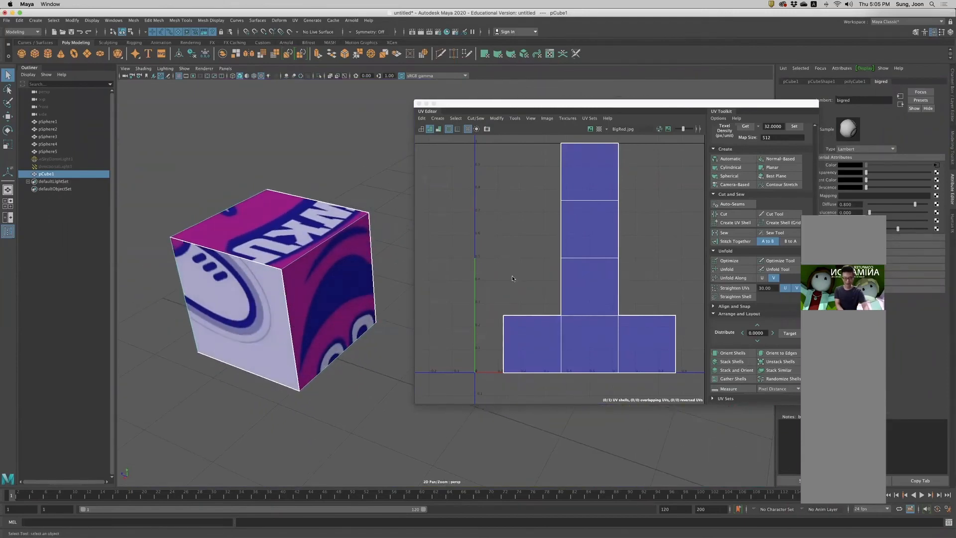
{"action": "left_click_drag", "start_coordinate": [245, 271], "coordinate": [279, 272], "text": "alt"}
{"action": "left_click_drag", "start_coordinate": [692, 104], "coordinate": [689, 106]}
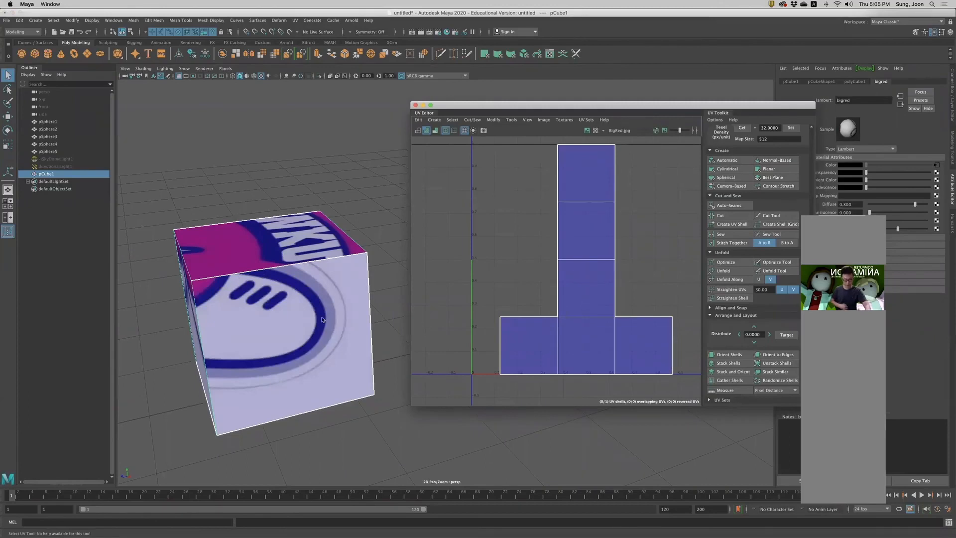
{"action": "left_click_drag", "start_coordinate": [273, 301], "coordinate": [290, 314], "text": "alt"}
{"action": "middle_click_drag", "start_coordinate": [290, 308], "coordinate": [265, 338], "text": "alt"}
{"action": "left_click_drag", "start_coordinate": [549, 101], "coordinate": [529, 100]}
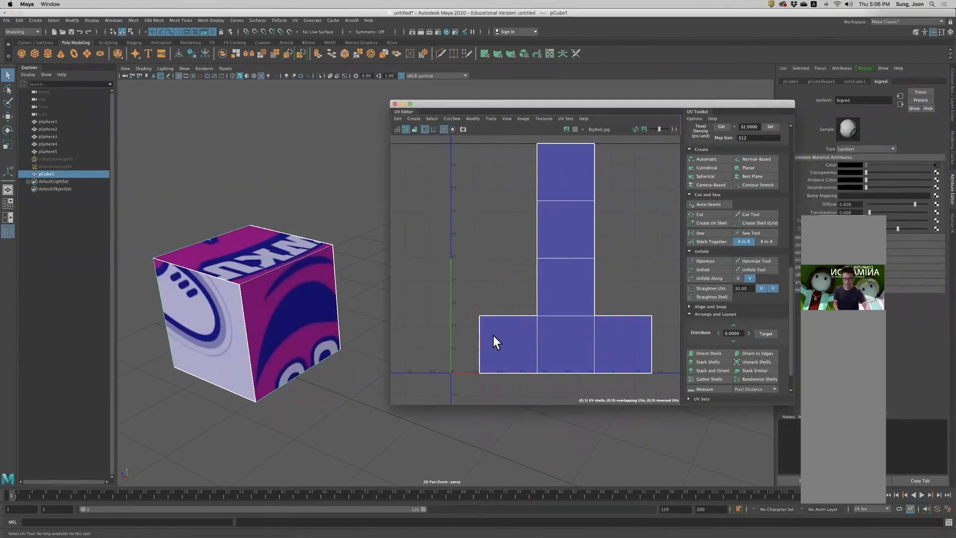
{"action": "right_click_drag", "start_coordinate": [584, 249], "coordinate": [552, 238]}
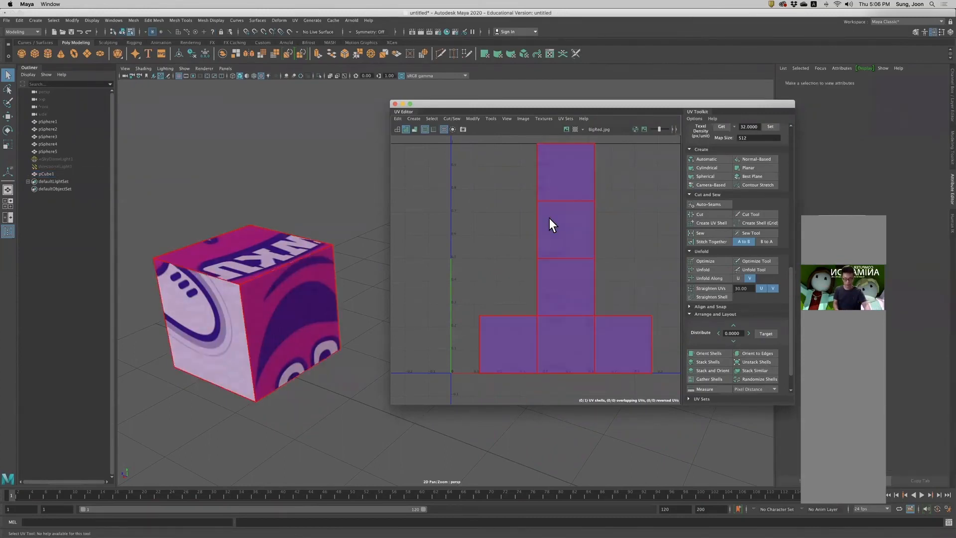
{"action": "left_click", "coordinate": [548, 218]}
{"action": "left_click", "coordinate": [633, 263]}
{"action": "left_click", "coordinate": [572, 225]}
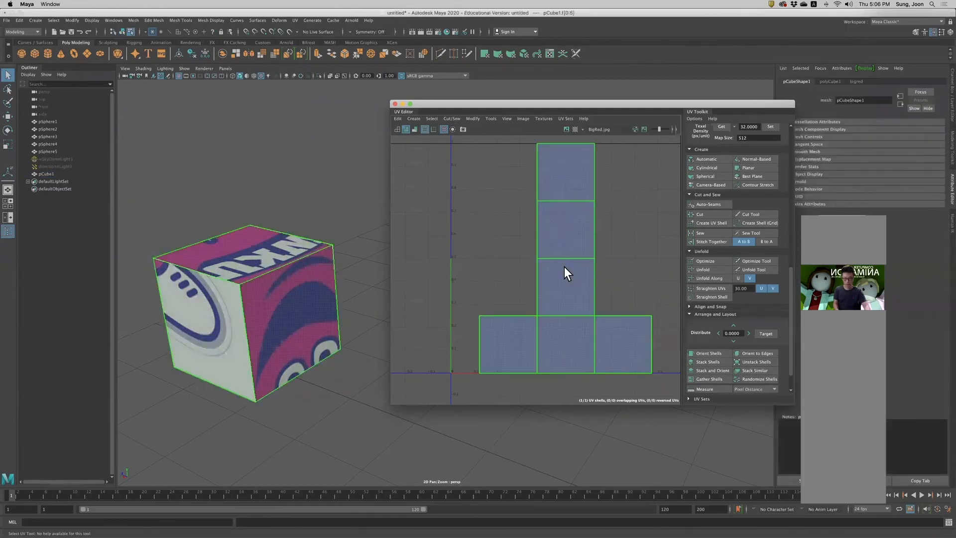
Switch to face selection and match individual cube faces with their squares in the UV layout, finishing with the top face selected.
{"action": "left_click_drag", "start_coordinate": [256, 314], "coordinate": [273, 335], "text": "alt"}
{"action": "right_click_drag", "start_coordinate": [274, 335], "coordinate": [266, 335], "text": "alt"}
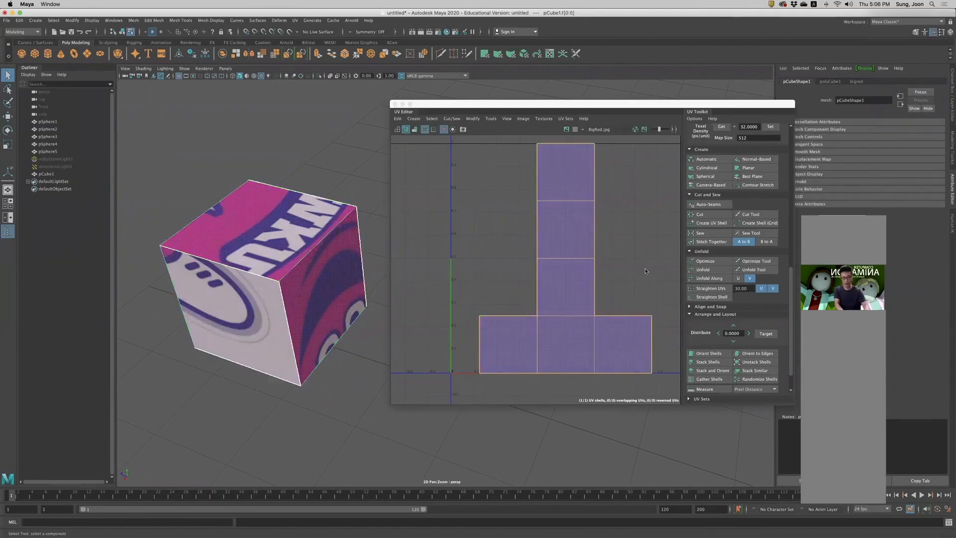
{"action": "right_click_drag", "start_coordinate": [571, 263], "coordinate": [567, 283]}
{"action": "left_click", "coordinate": [629, 256]}
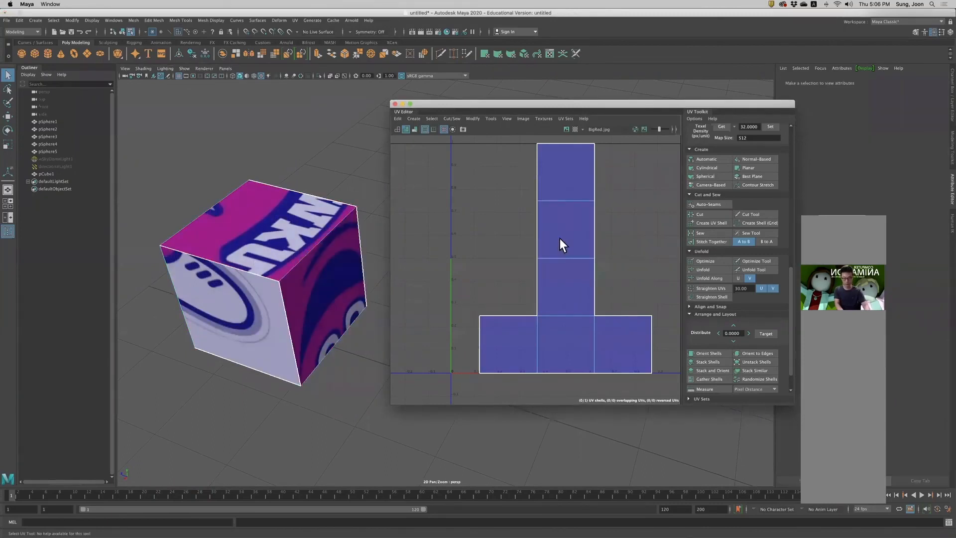
{"action": "left_click", "coordinate": [273, 217]}
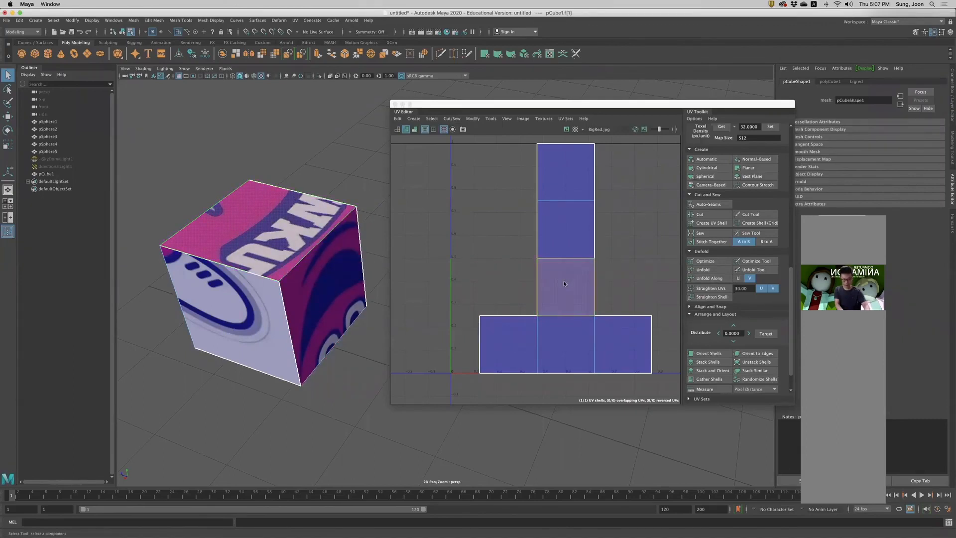
{"action": "left_click", "coordinate": [572, 227]}
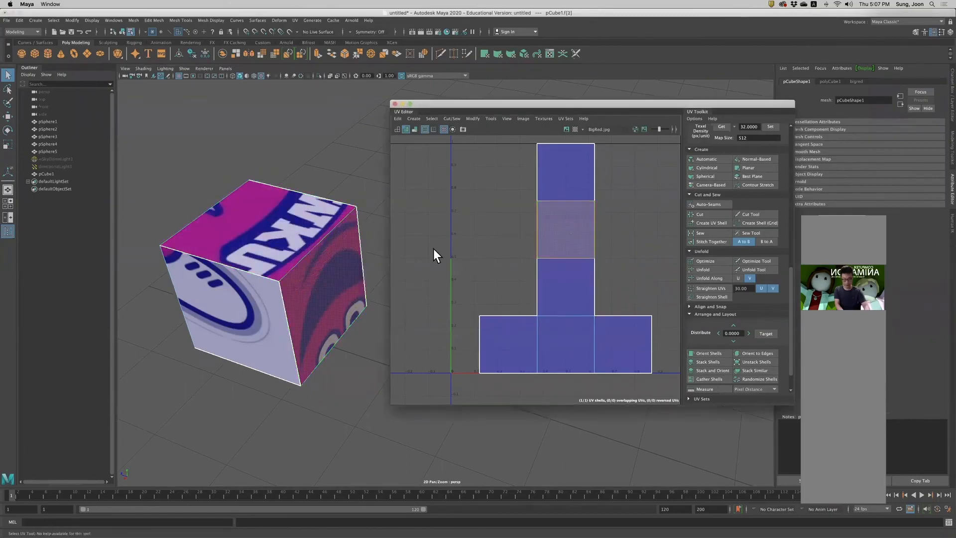
{"action": "left_click", "coordinate": [216, 335]}
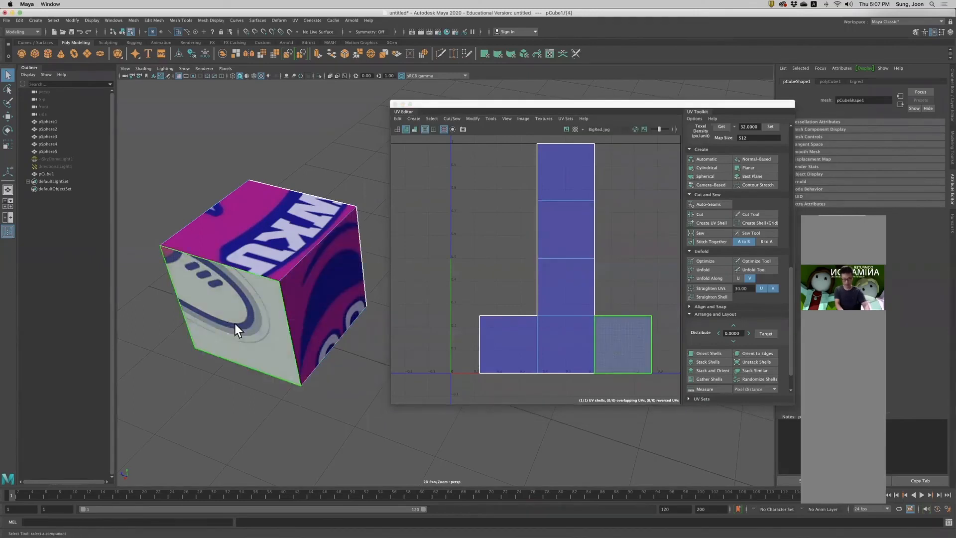
{"action": "left_click", "coordinate": [573, 288]}
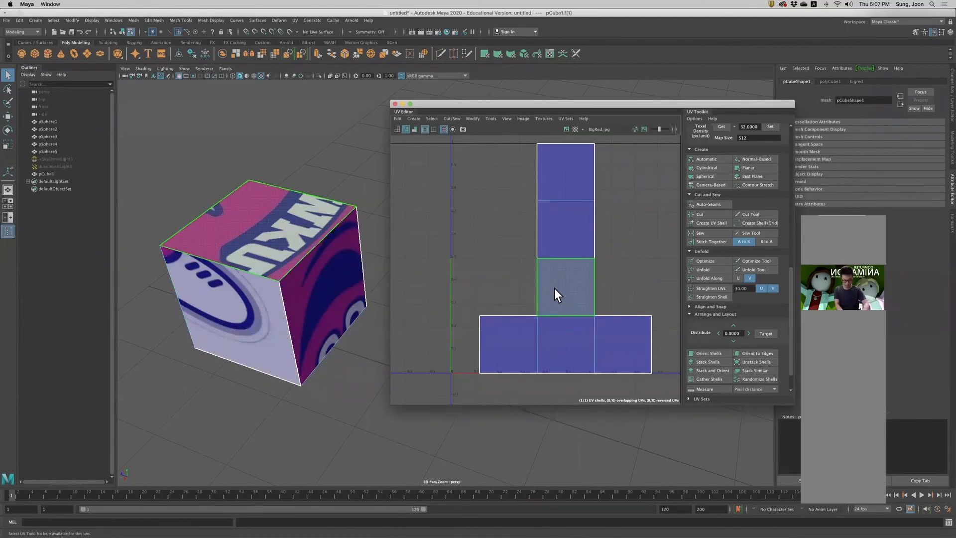
Switch to Finder, preview wkubox_r.jpg and pattern001.jpg in the textures folder, and move the Finder window out of the way.
{"action": "key", "text": "super+Tab"}
{"action": "key", "text": "super+Tab"}
{"action": "key", "text": "super+Tab"}
{"action": "key", "text": "super+Tab"}
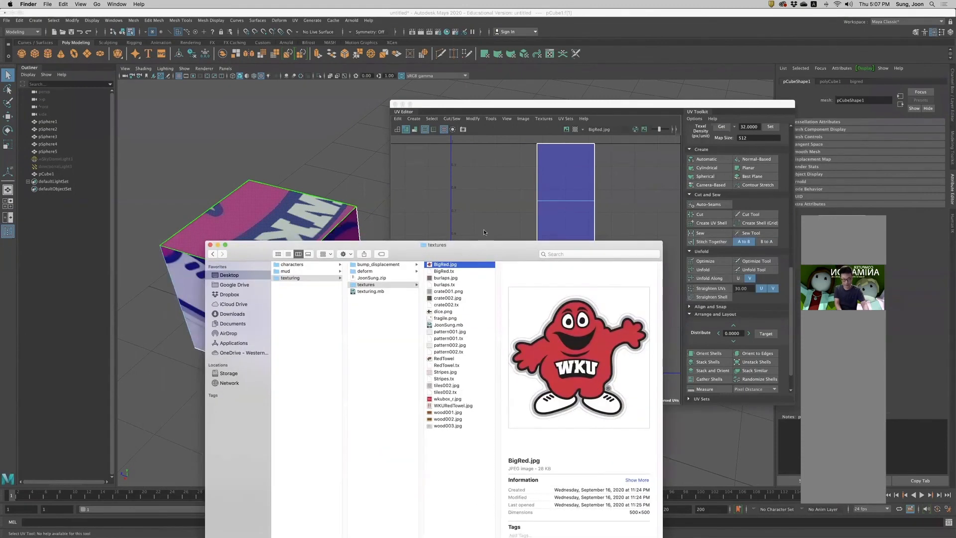
{"action": "left_click", "coordinate": [486, 378]}
{"action": "left_click", "coordinate": [481, 373]}
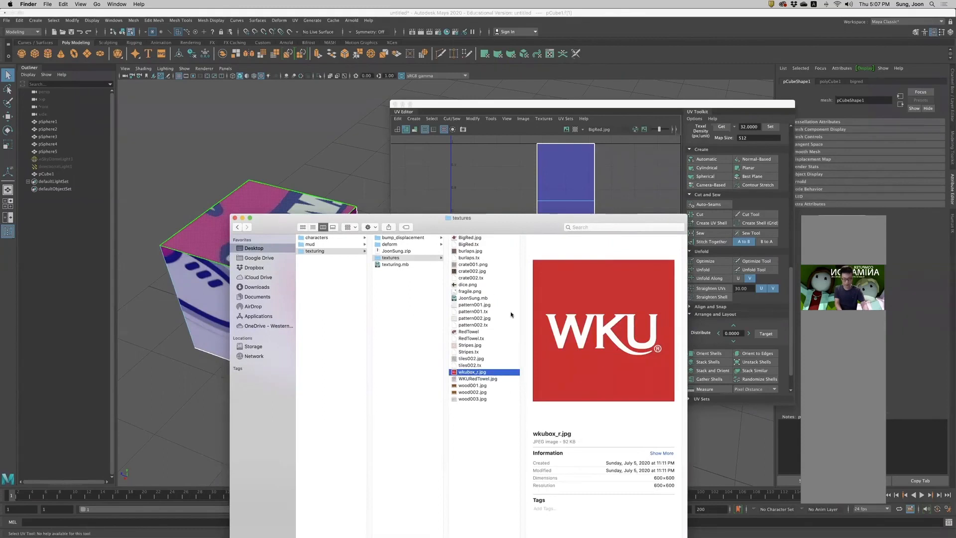
{"action": "left_click", "coordinate": [495, 305]}
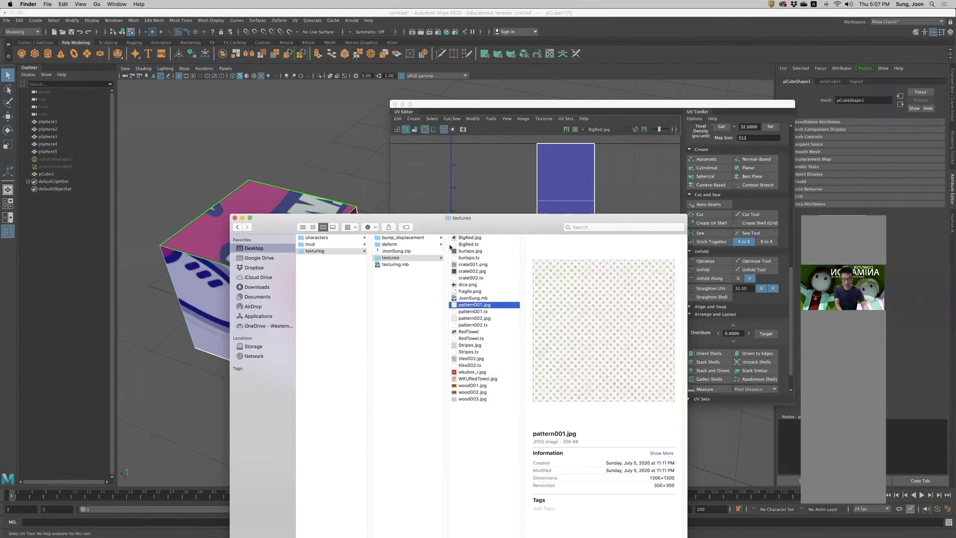
{"action": "left_click_drag", "start_coordinate": [471, 224], "coordinate": [382, 411]}
Return to Maya, check the UV squares of the white shoe face and the top face, and clear the selection.
{"action": "scroll", "coordinate": [482, 305], "scroll_direction": "up", "scroll_amount": 2}
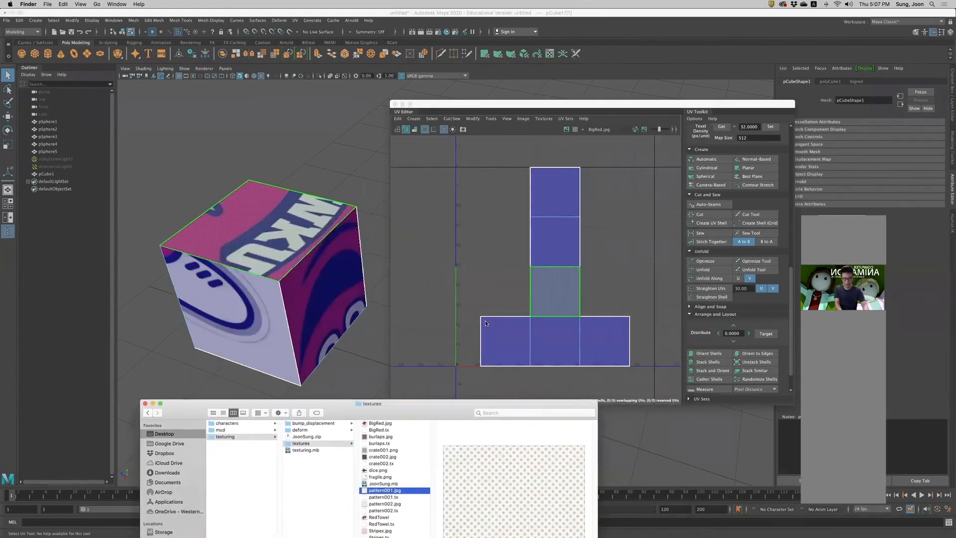
{"action": "middle_click_drag", "start_coordinate": [538, 208], "coordinate": [525, 231], "text": "alt"}
{"action": "mouse_move", "coordinate": [324, 249]}
{"action": "middle_mouse_down", "text": "alt"}
{"action": "mouse_move", "coordinate": [336, 226]}
{"action": "mouse_move", "coordinate": [331, 237]}
{"action": "middle_mouse_up", "text": "alt"}
{"action": "left_click_drag", "start_coordinate": [323, 264], "coordinate": [325, 269], "text": "alt"}
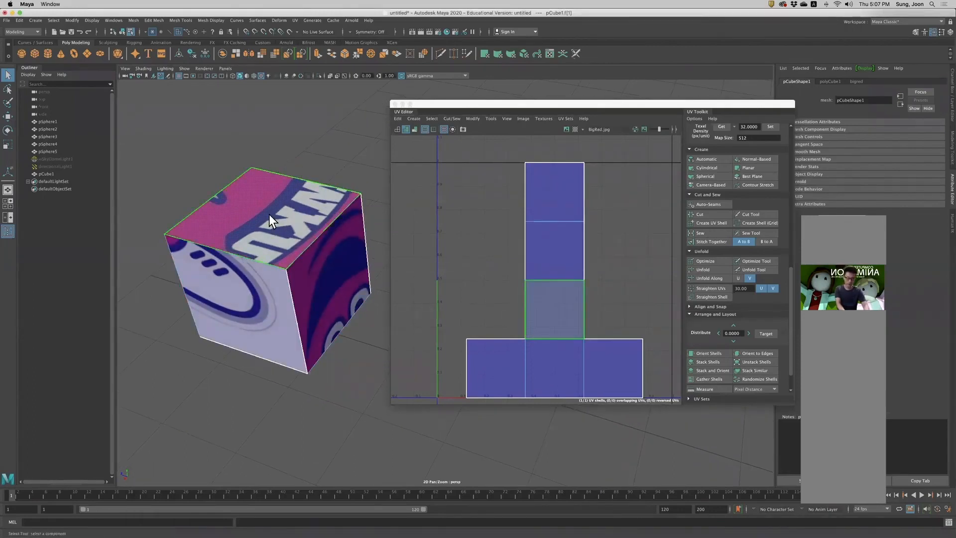
{"action": "left_click", "coordinate": [238, 315]}
{"action": "mouse_move", "coordinate": [240, 313]}
{"action": "left_mouse_down", "text": "alt"}
{"action": "mouse_move", "coordinate": [248, 305]}
{"action": "mouse_move", "coordinate": [223, 337]}
{"action": "mouse_move", "coordinate": [244, 328]}
{"action": "mouse_move", "coordinate": [222, 345]}
{"action": "mouse_move", "coordinate": [235, 303]}
{"action": "left_mouse_up", "text": "alt"}
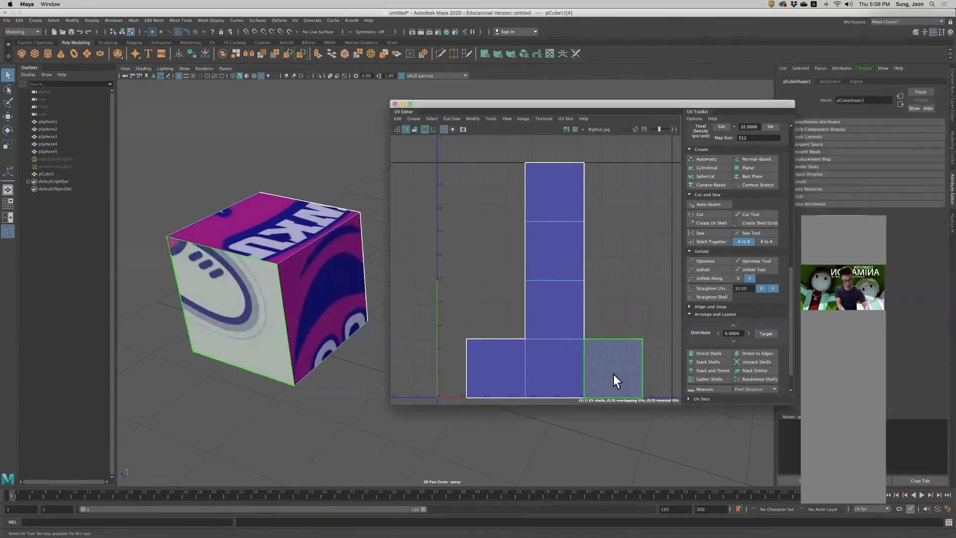
{"action": "left_click", "coordinate": [285, 234]}
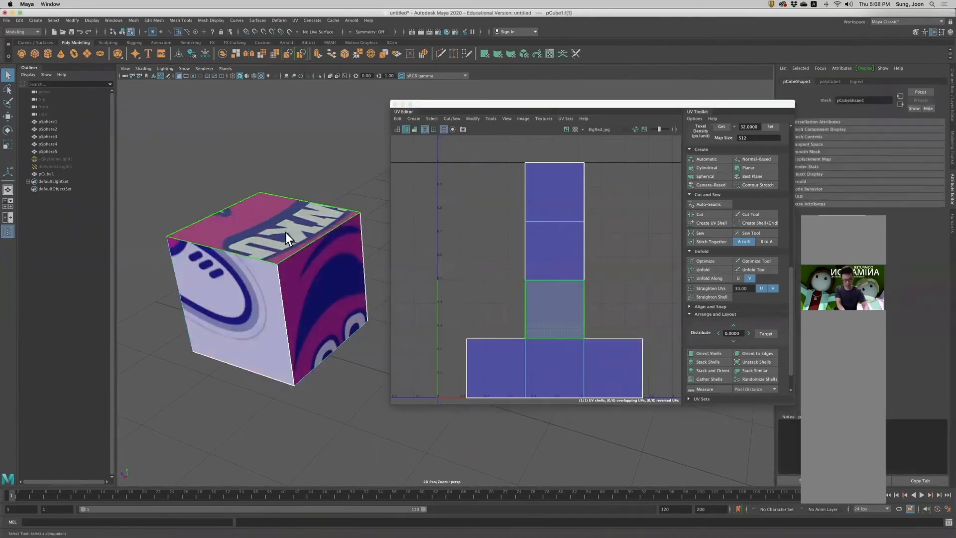
{"action": "left_click", "coordinate": [622, 369]}
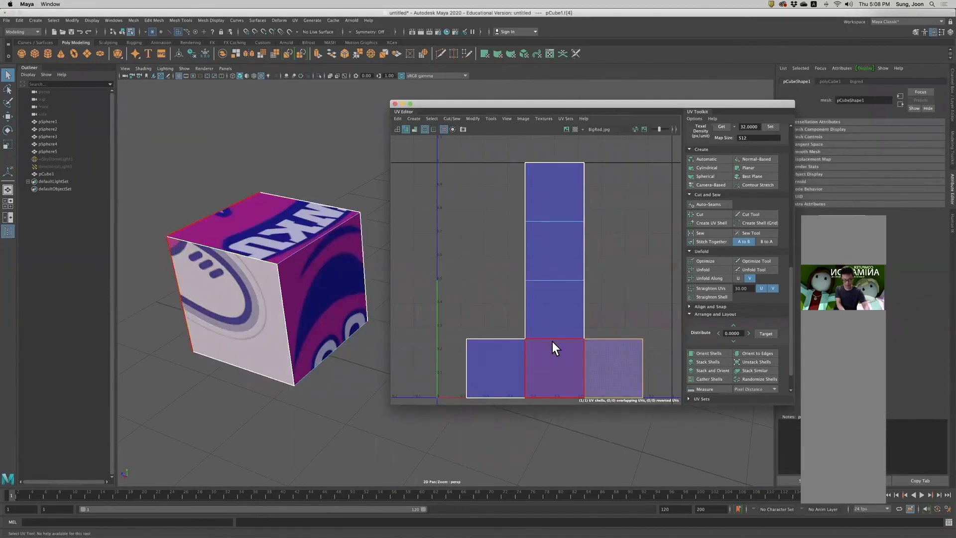
{"action": "left_click", "coordinate": [610, 265]}
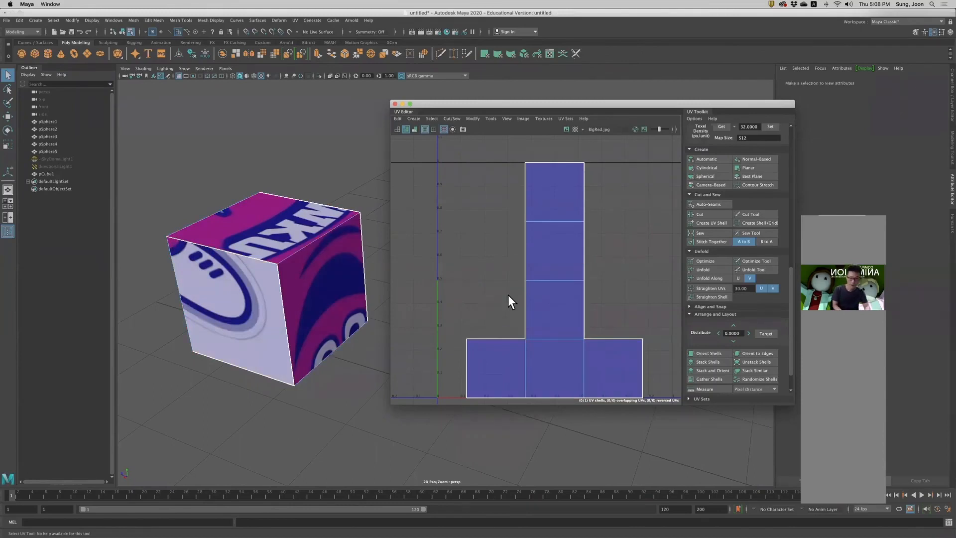
Show the BigRed.jpg image behind the UV layout and select the cube's top face with the WKU lettering.
{"action": "left_click", "coordinate": [567, 130]}
{"action": "left_click", "coordinate": [567, 130]}
{"action": "left_click", "coordinate": [567, 130]}
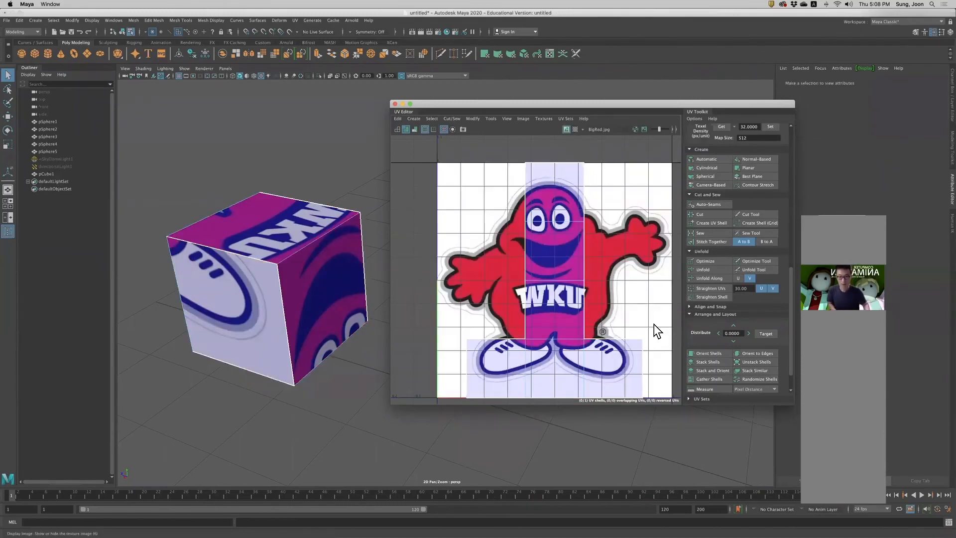
{"action": "left_click", "coordinate": [241, 220]}
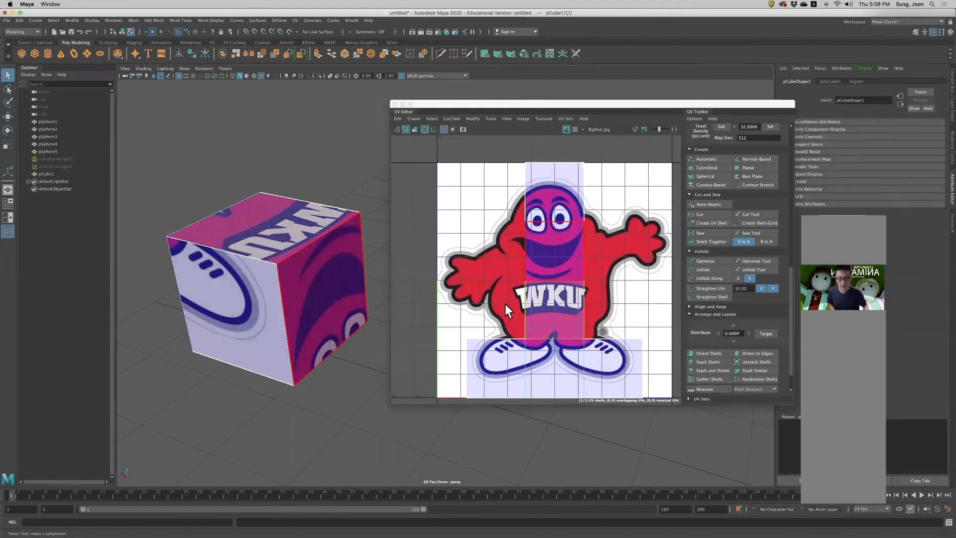
{"action": "left_click_drag", "start_coordinate": [350, 252], "coordinate": [275, 285], "text": "alt"}
{"action": "left_click_drag", "start_coordinate": [283, 348], "coordinate": [354, 299], "text": "alt"}
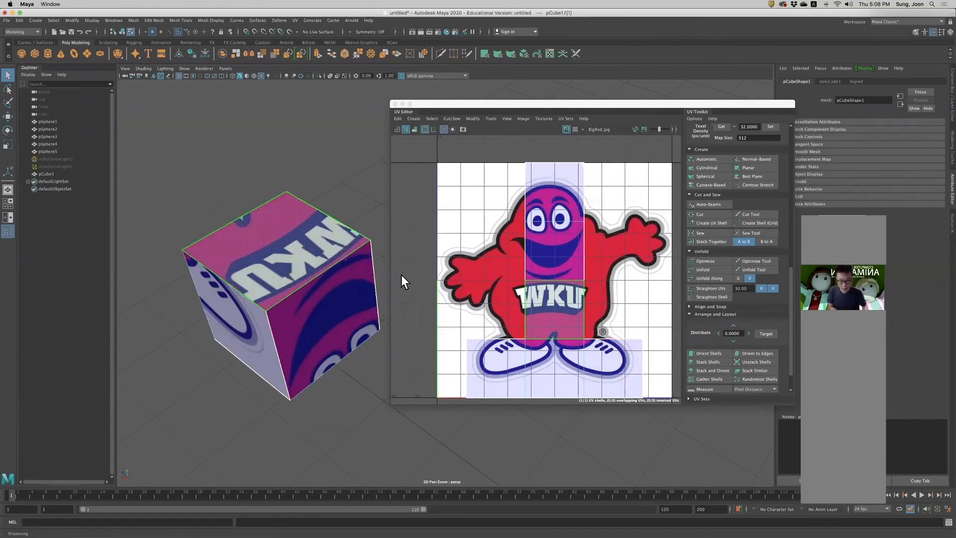
{"action": "left_click", "coordinate": [557, 295]}
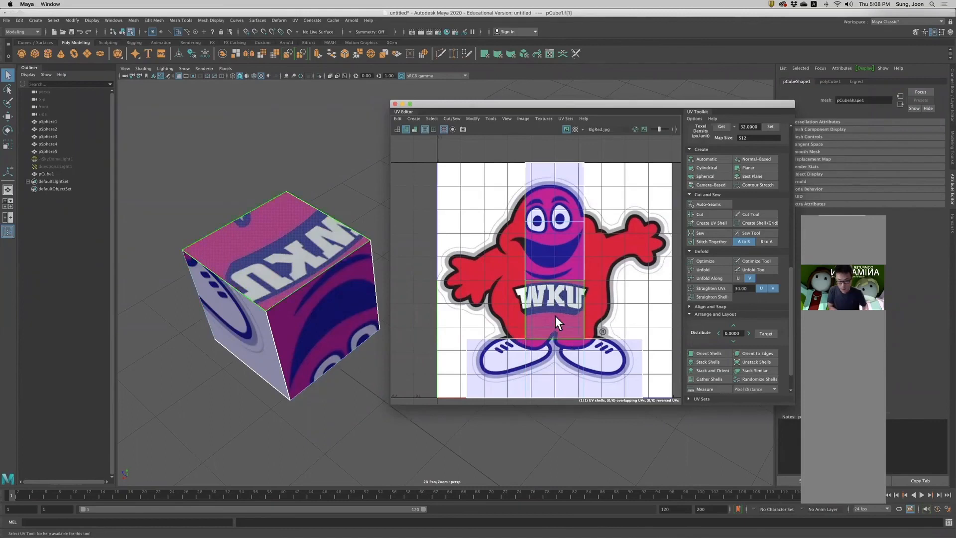
Scale up the top face's UVs to cover the whole BigRed.jpg image and move them upward to fit it.
{"action": "key", "text": "r"}
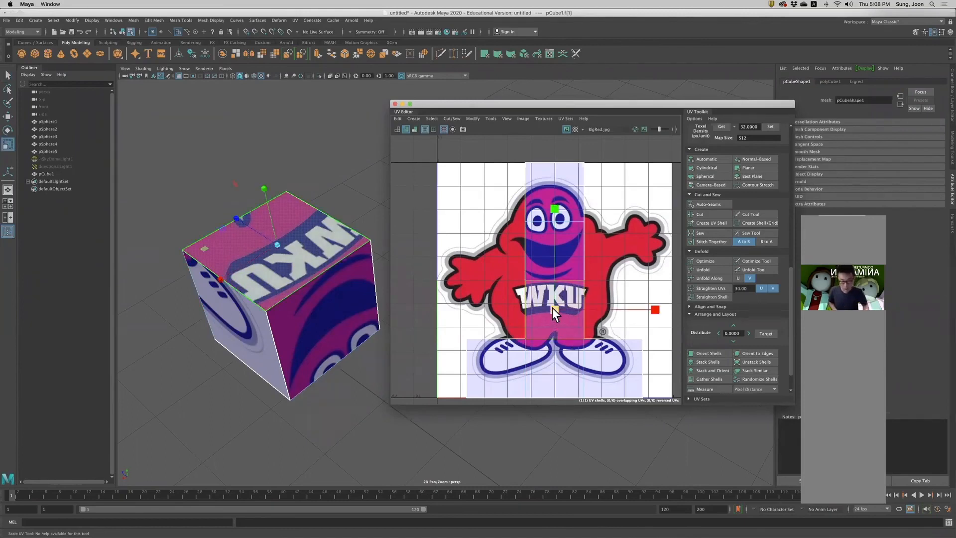
{"action": "left_click_drag", "start_coordinate": [552, 308], "coordinate": [584, 196]}
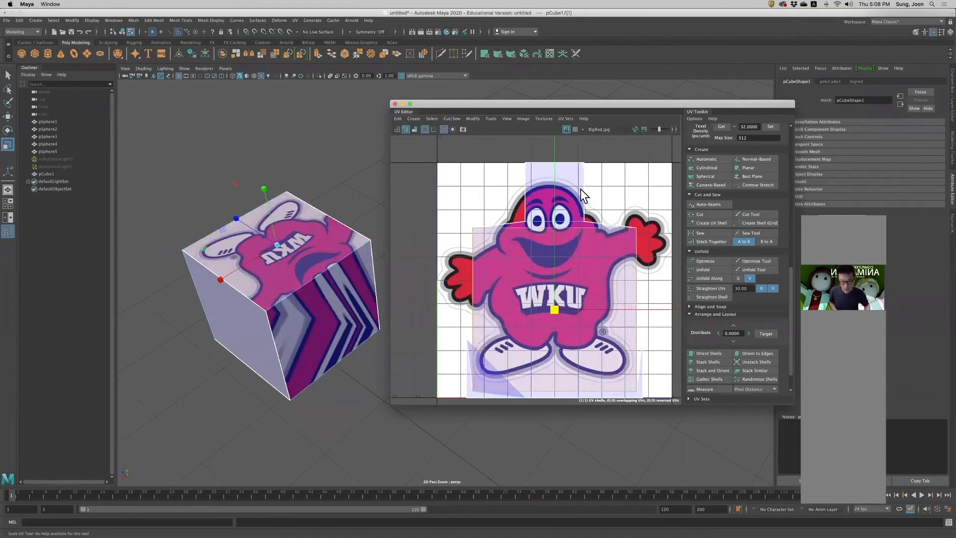
{"action": "left_click_drag", "start_coordinate": [556, 308], "coordinate": [598, 329]}
{"action": "key", "text": "w"}
{"action": "left_click_drag", "start_coordinate": [554, 207], "coordinate": [549, 189]}
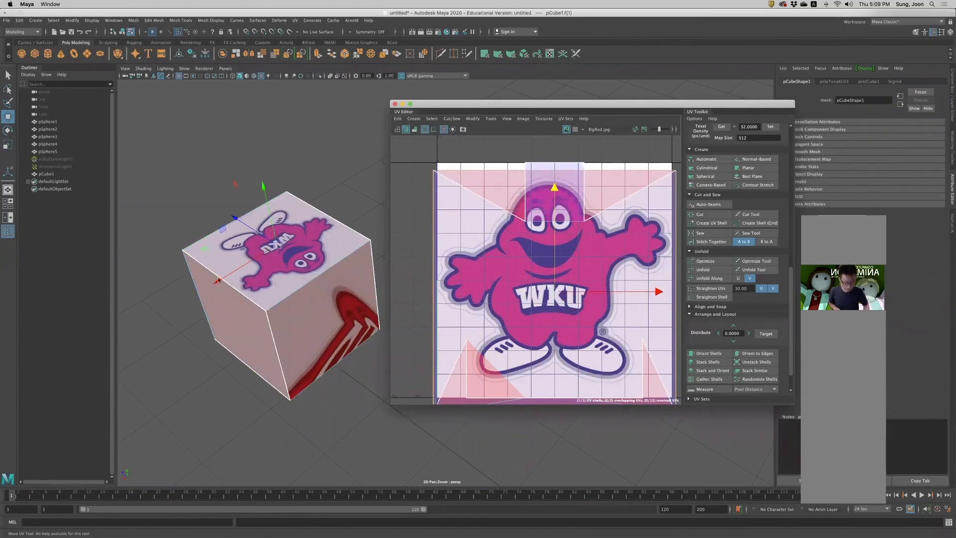
Undo the top face's UV scaling and move, and clear the face selection.
{"action": "left_click_drag", "start_coordinate": [217, 295], "coordinate": [235, 307], "text": "alt"}
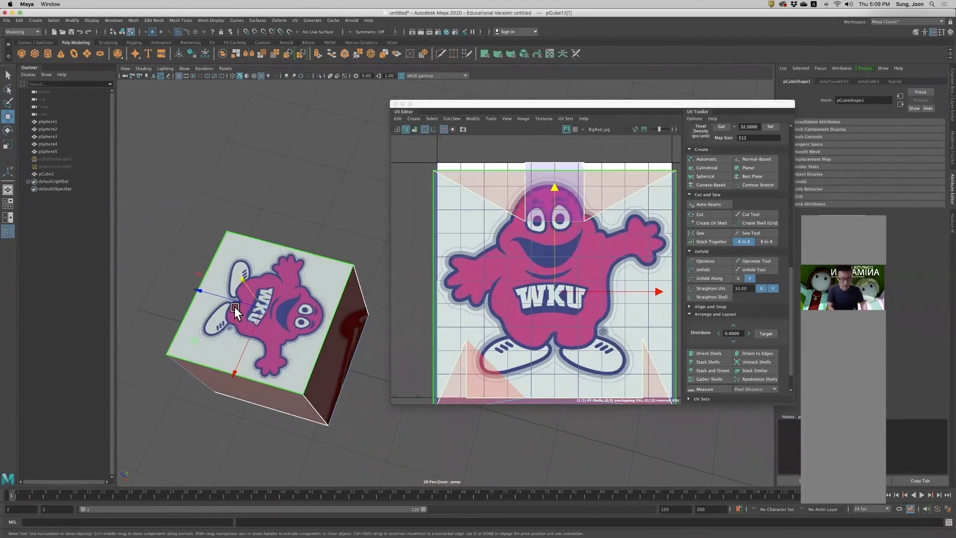
{"action": "key", "text": "z"}
{"action": "key", "text": "z"}
{"action": "key", "text": "z"}
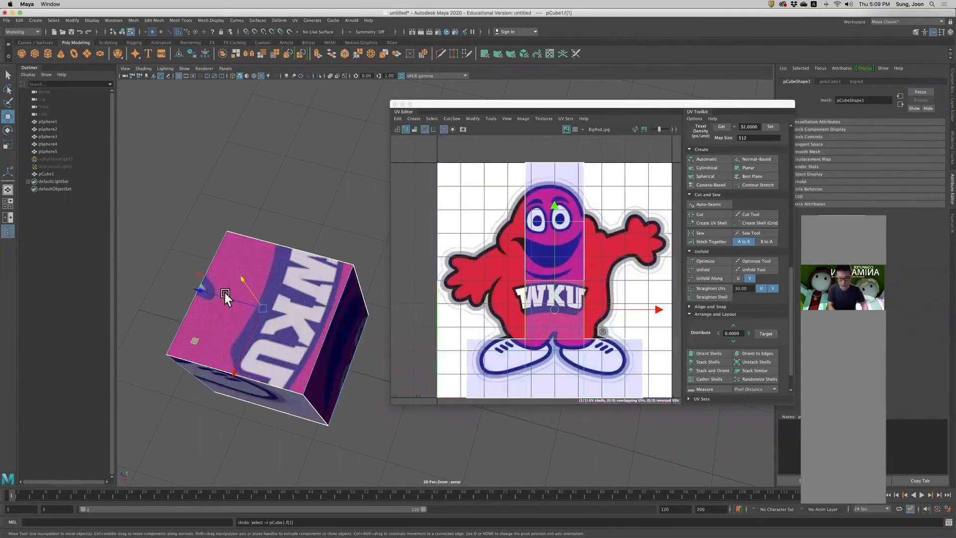
{"action": "left_click", "coordinate": [289, 215]}
{"action": "left_click_drag", "start_coordinate": [312, 231], "coordinate": [175, 229], "text": "alt"}
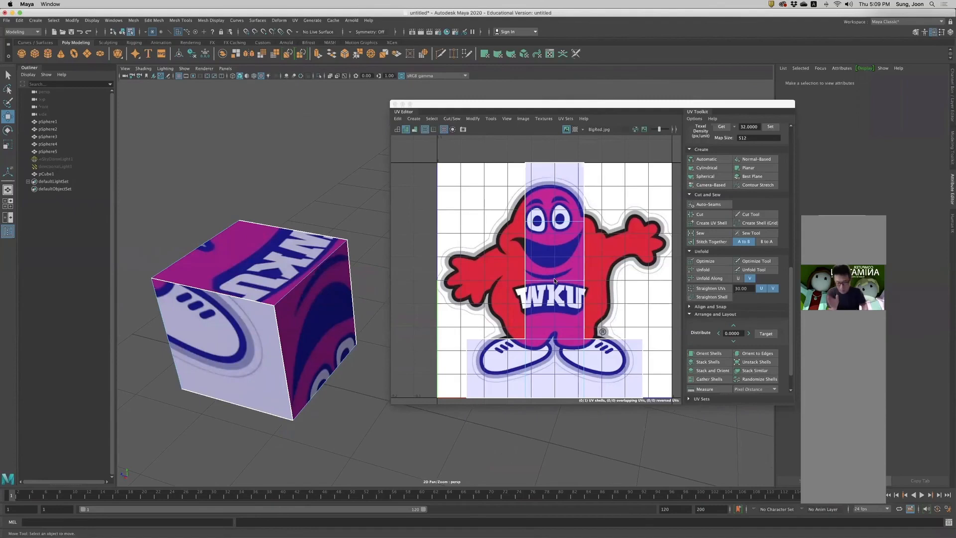
Select the whole cube in object mode and look through the UV Editor's available UV mapping methods.
{"action": "right_click_drag", "start_coordinate": [546, 266], "coordinate": [520, 256]}
{"action": "right_click_drag", "start_coordinate": [596, 278], "coordinate": [550, 233]}
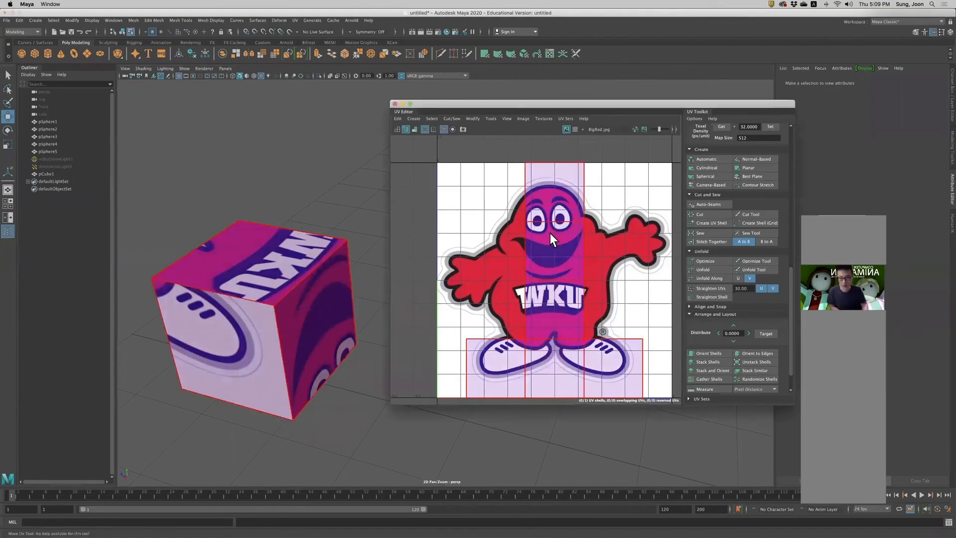
{"action": "left_click", "coordinate": [550, 234]}
{"action": "right_click_drag", "start_coordinate": [272, 268], "coordinate": [297, 253]}
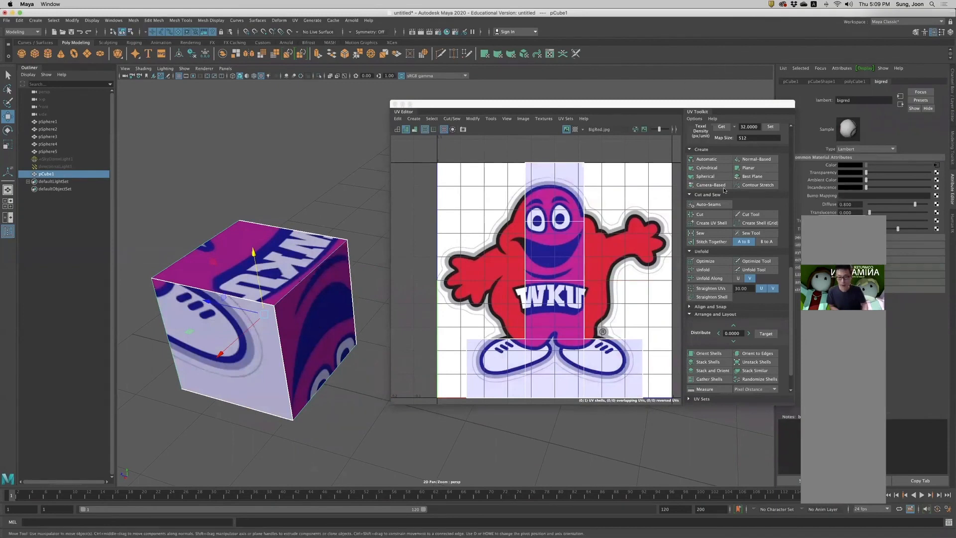
{"action": "scroll", "coordinate": [724, 189], "scroll_direction": "up", "scroll_amount": 5}
{"action": "left_click", "coordinate": [406, 121]}
{"action": "left_click", "coordinate": [414, 119]}
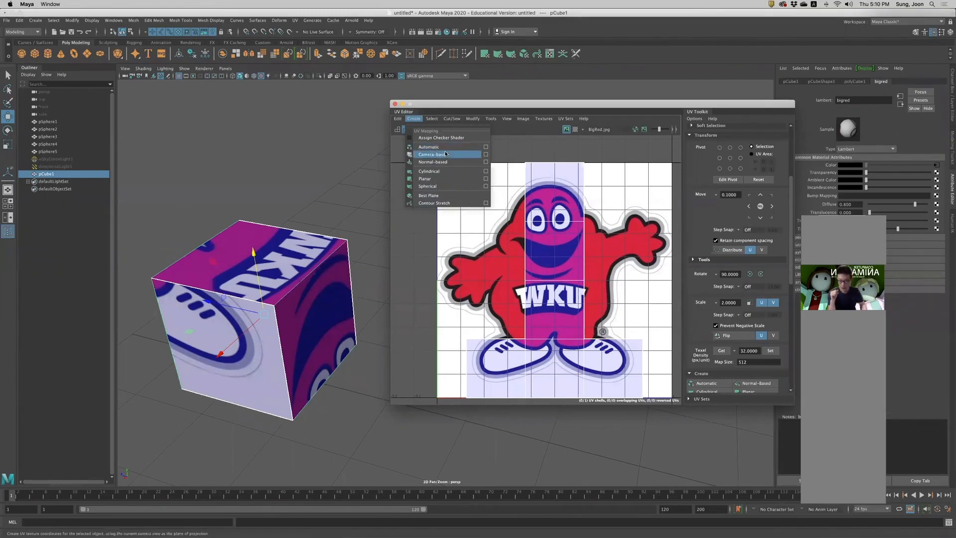
{"action": "left_click", "coordinate": [636, 166]}
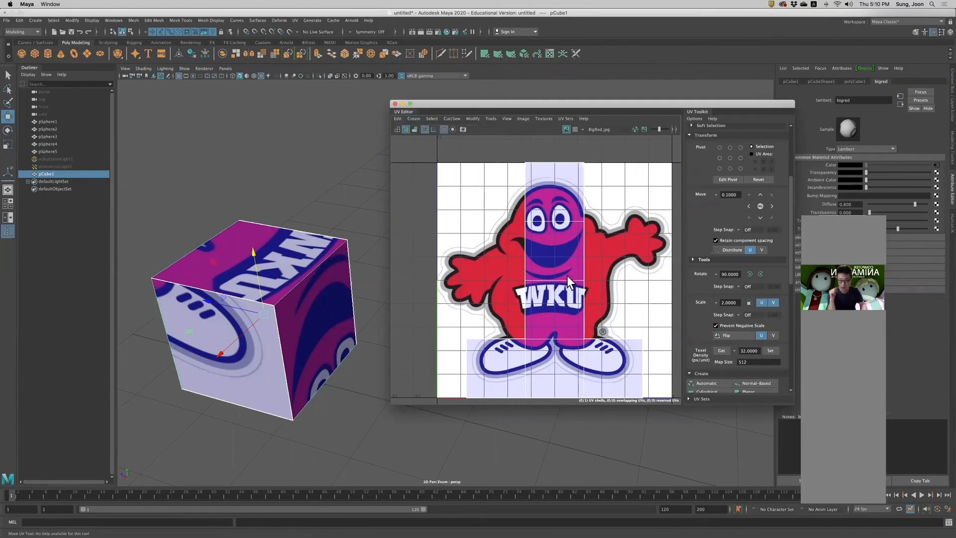
Select the cube's top face, try enlarging and rotating its UVs over the WKU lettering, and undo the rotation.
{"action": "left_click", "coordinate": [278, 248]}
{"action": "right_click_drag", "start_coordinate": [555, 292], "coordinate": [521, 286]}
{"action": "left_click", "coordinate": [552, 297]}
{"action": "right_click_drag", "start_coordinate": [562, 310], "coordinate": [558, 309]}
{"action": "left_click", "coordinate": [555, 310]}
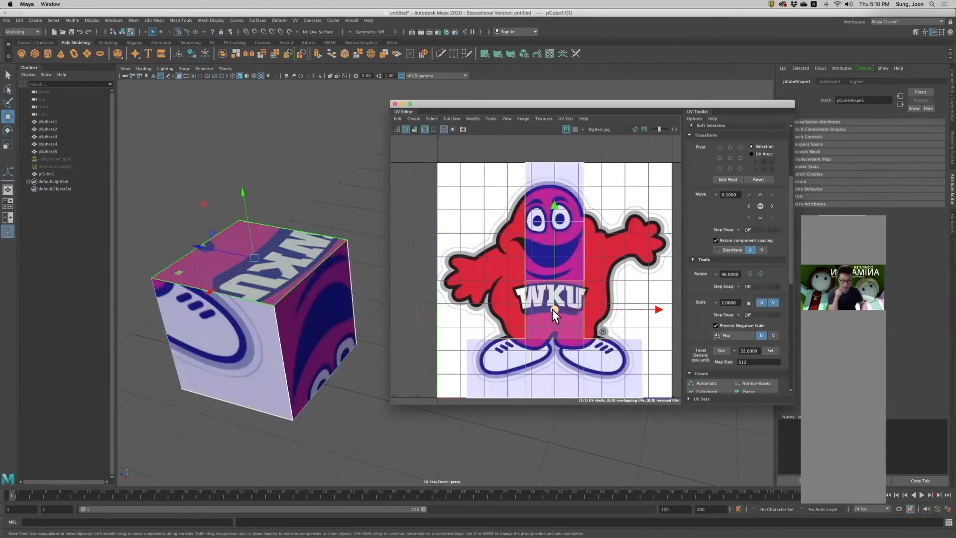
{"action": "key", "text": "r"}
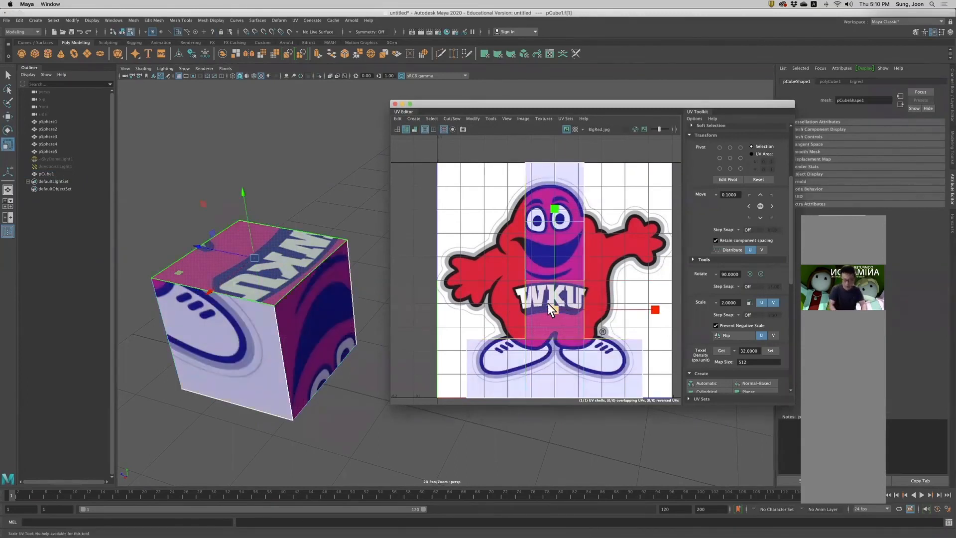
{"action": "middle_click_drag", "start_coordinate": [592, 321], "coordinate": [629, 367]}
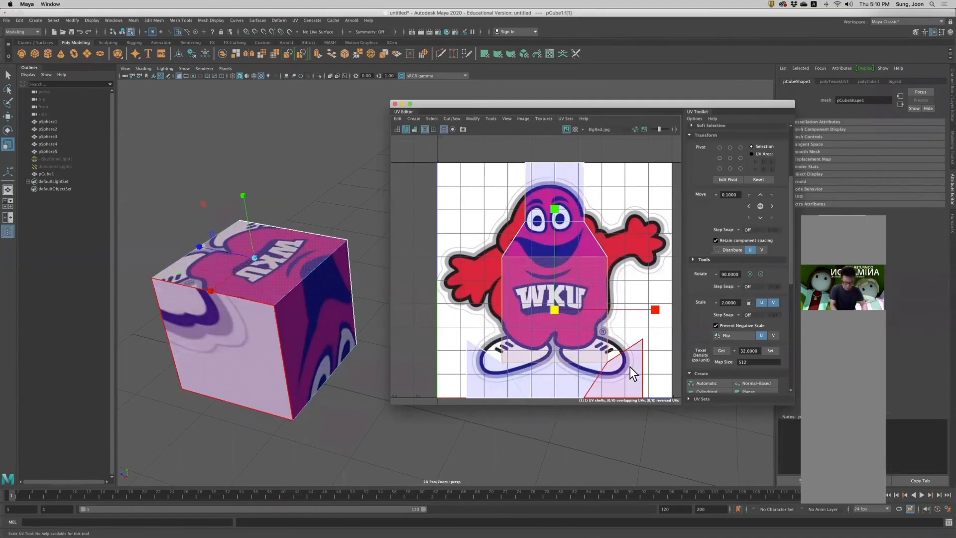
{"action": "key", "text": "e"}
{"action": "left_click_drag", "start_coordinate": [620, 231], "coordinate": [682, 245]}
{"action": "key", "text": "ctrl+z"}
{"action": "key", "text": "ctrl+z"}
{"action": "key", "text": "ctrl+z"}
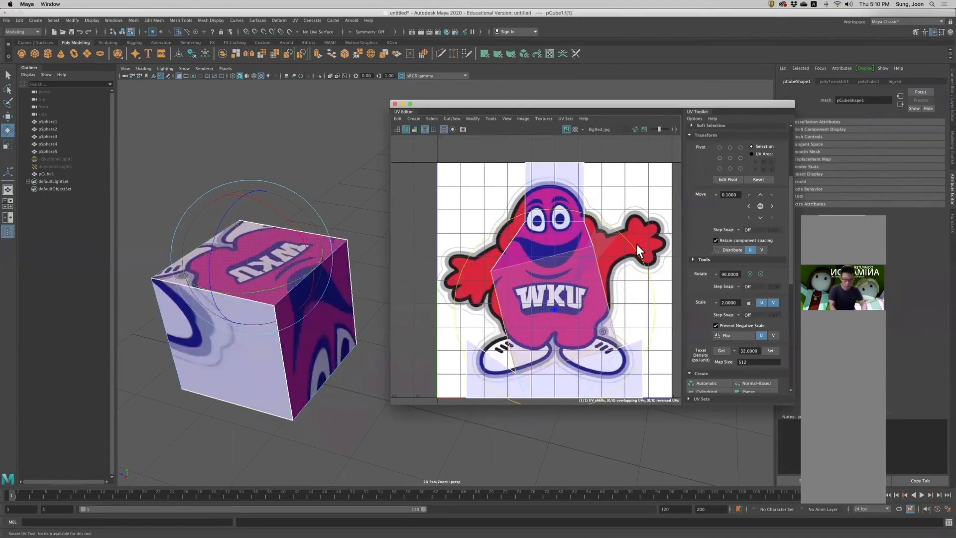
Try moving the enlarged top-face UVs upward over the body, and undo the move and the scaling.
{"action": "key", "text": "w"}
{"action": "middle_click_drag", "start_coordinate": [548, 316], "coordinate": [540, 275]}
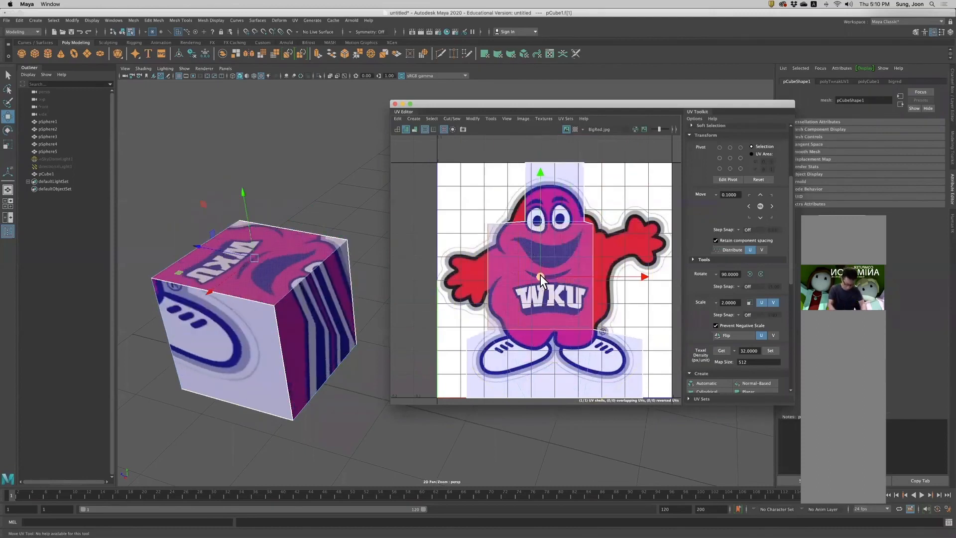
{"action": "key", "text": "ctrl+z"}
{"action": "key", "text": "ctrl+z"}
{"action": "key", "text": "ctrl+z"}
Select the whole cube in object mode, check the UV mapping commands, and shift the UV Editor window slightly.
{"action": "right_click_drag", "start_coordinate": [293, 255], "coordinate": [311, 241]}
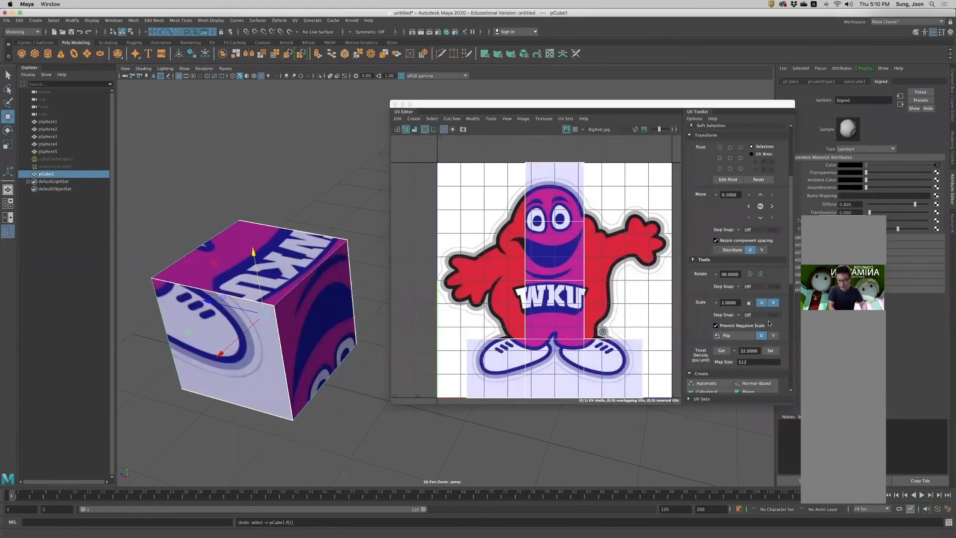
{"action": "left_click", "coordinate": [413, 118]}
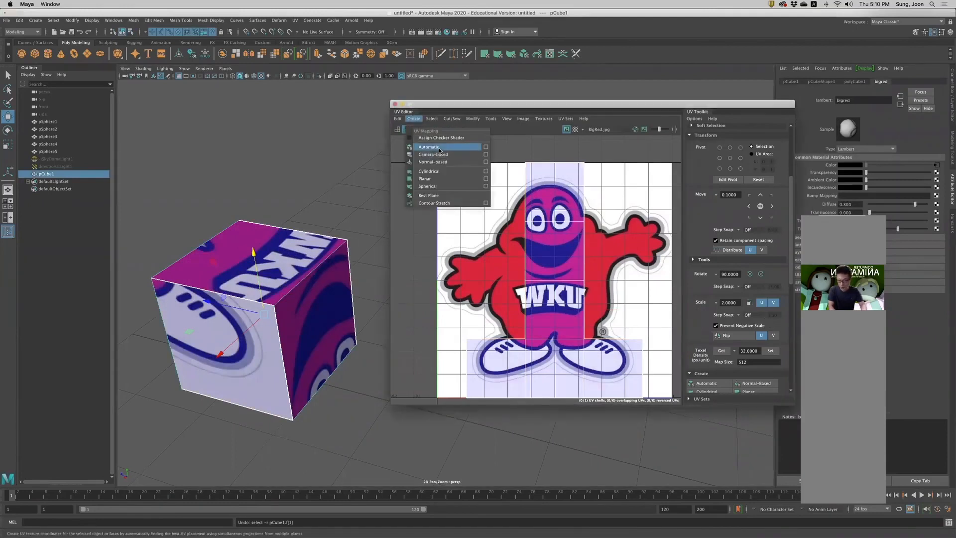
{"action": "left_click_drag", "start_coordinate": [689, 107], "coordinate": [683, 102]}
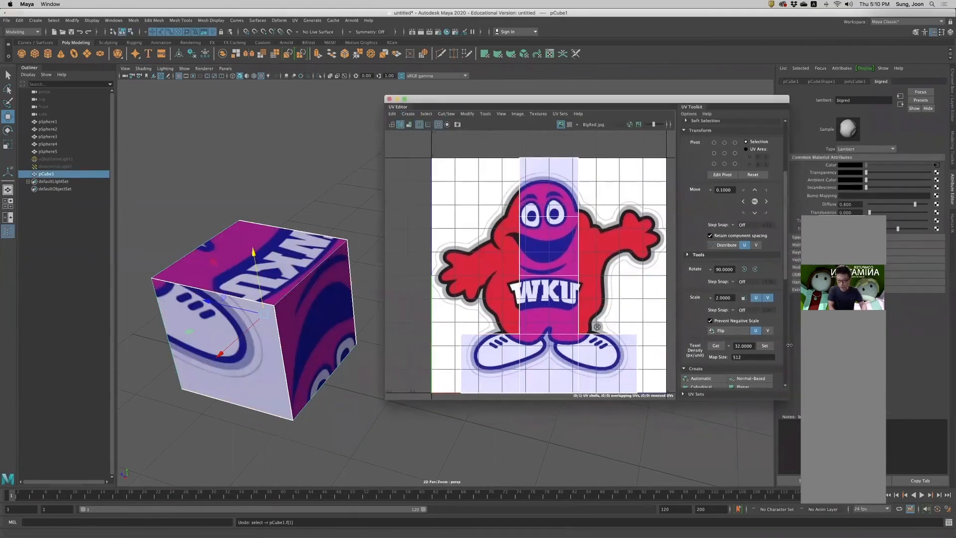
Collapse the UV Toolkit's Transform, Cut and Sew, Unfold and Arrange and Layout sections, leaving Create expanded.
{"action": "scroll", "coordinate": [737, 266], "scroll_direction": "up", "scroll_amount": 5}
{"action": "left_click", "coordinate": [683, 243]}
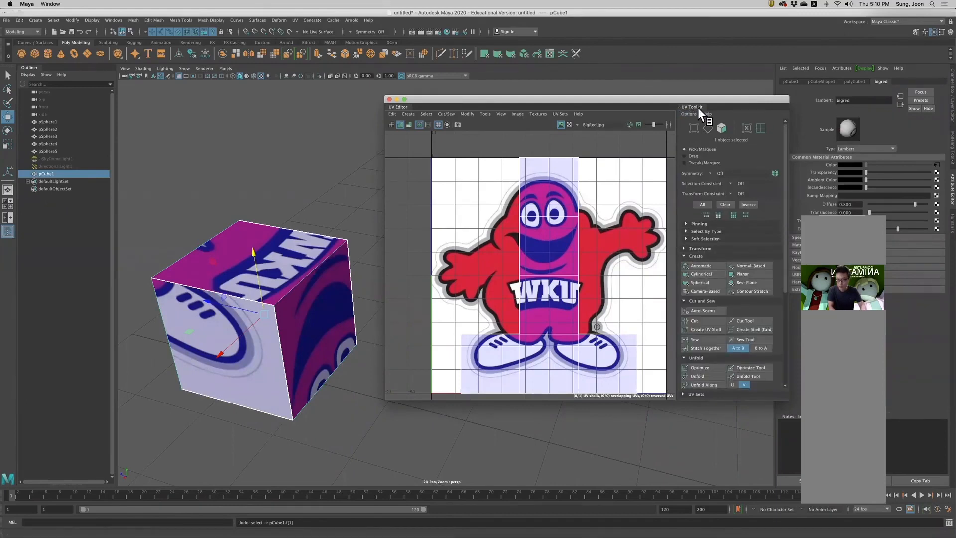
{"action": "left_click", "coordinate": [684, 255]}
{"action": "left_click", "coordinate": [684, 263]}
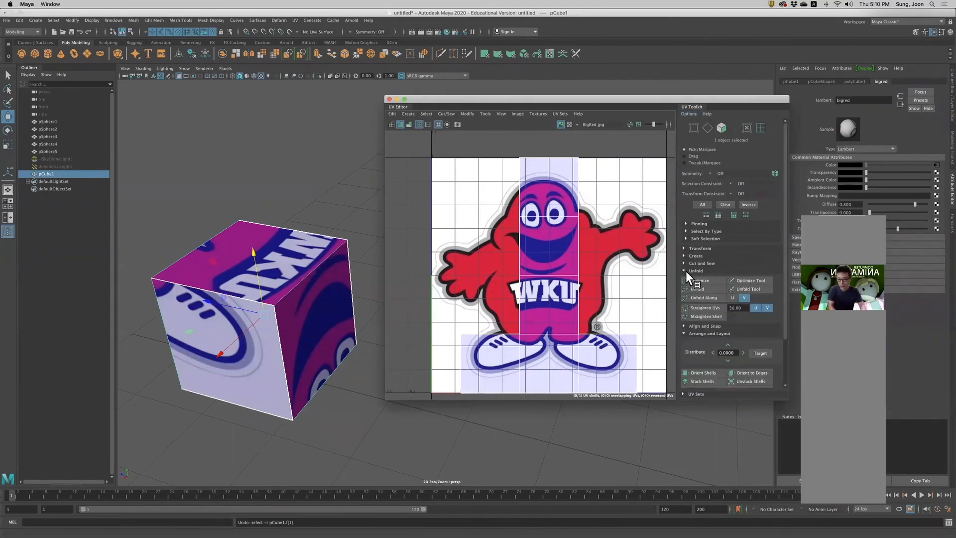
{"action": "left_click", "coordinate": [685, 270]}
{"action": "left_click", "coordinate": [683, 285]}
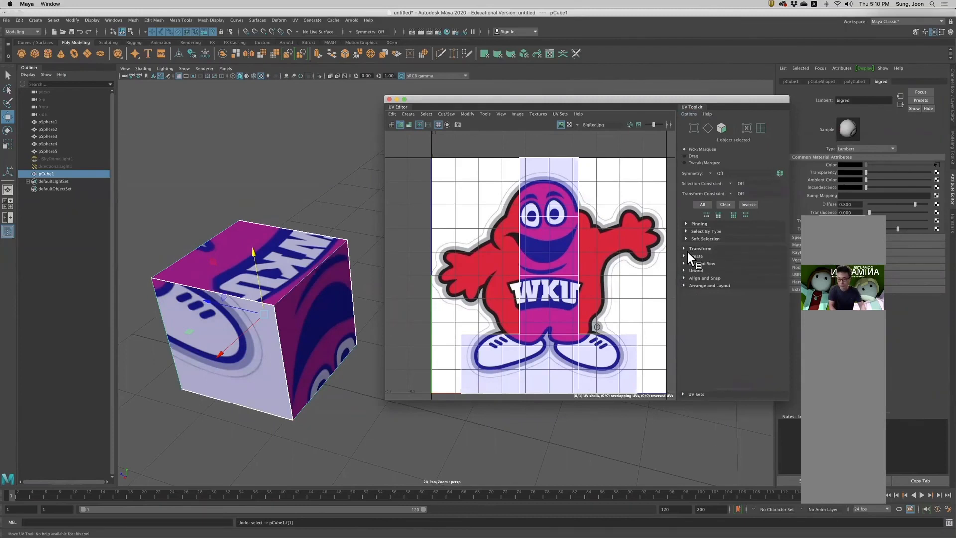
{"action": "left_click", "coordinate": [688, 254]}
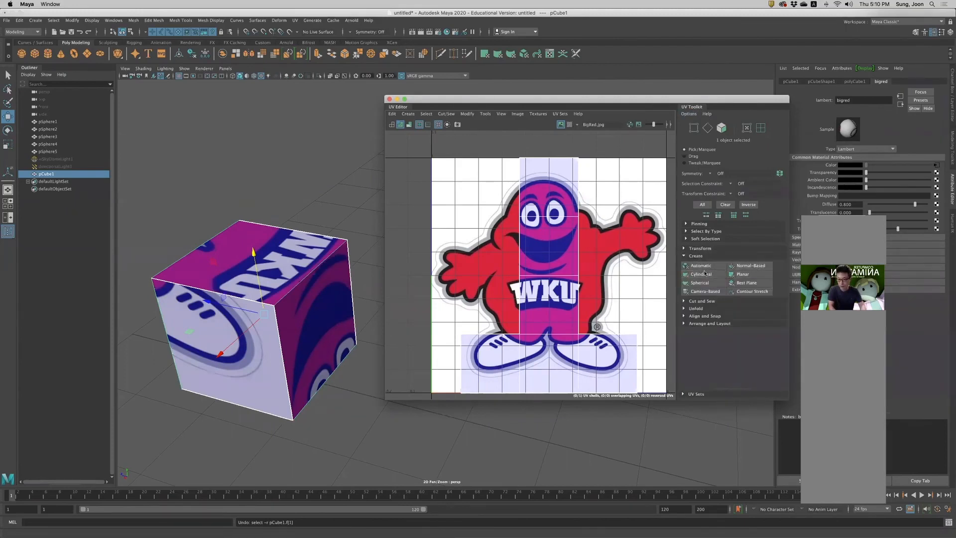
Compare the UV Editor's mapping commands with the UV Toolkit's Create section and apply Automatic UV mapping to the whole cube.
{"action": "left_click", "coordinate": [406, 115]}
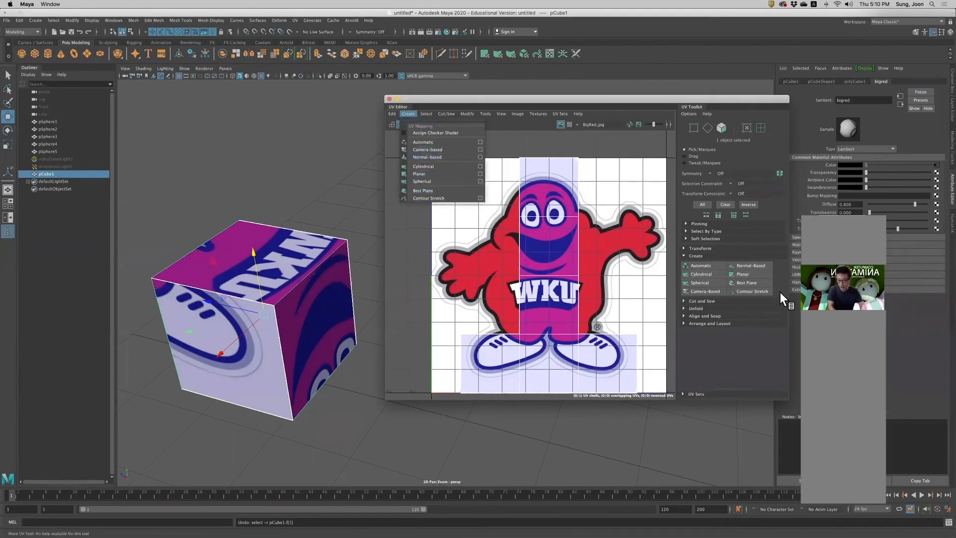
{"action": "left_click", "coordinate": [734, 254]}
{"action": "left_click", "coordinate": [413, 113]}
{"action": "left_click", "coordinate": [749, 251]}
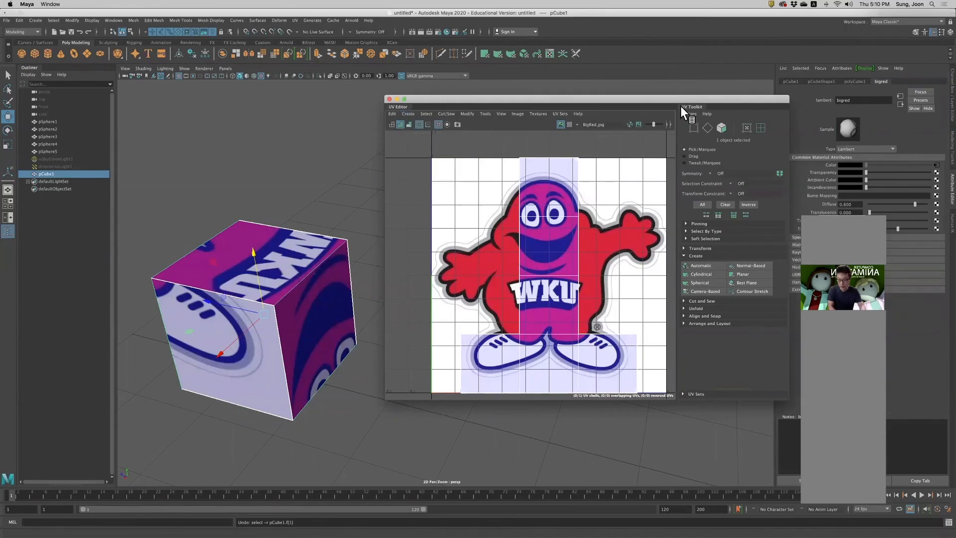
{"action": "left_click", "coordinate": [702, 267]}
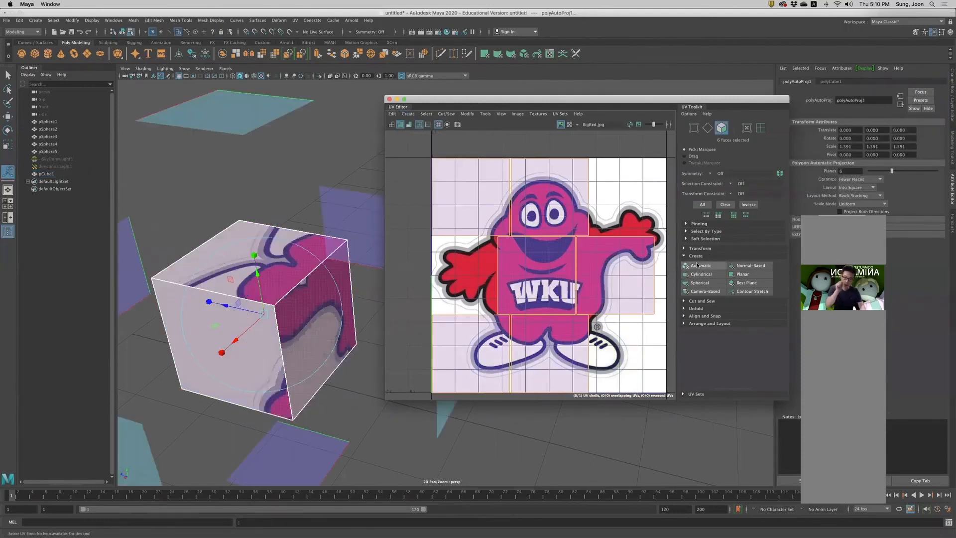
Narrow the UV Editor window, view the projection planes around the cube, and clear the selection.
{"action": "scroll", "coordinate": [276, 282], "scroll_direction": "down", "scroll_amount": 4}
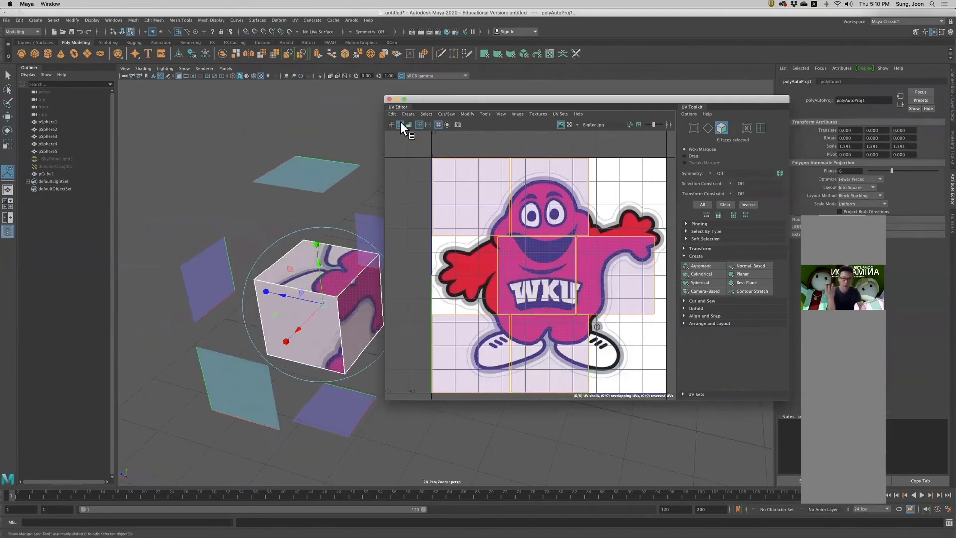
{"action": "left_click_drag", "start_coordinate": [385, 107], "coordinate": [454, 106]}
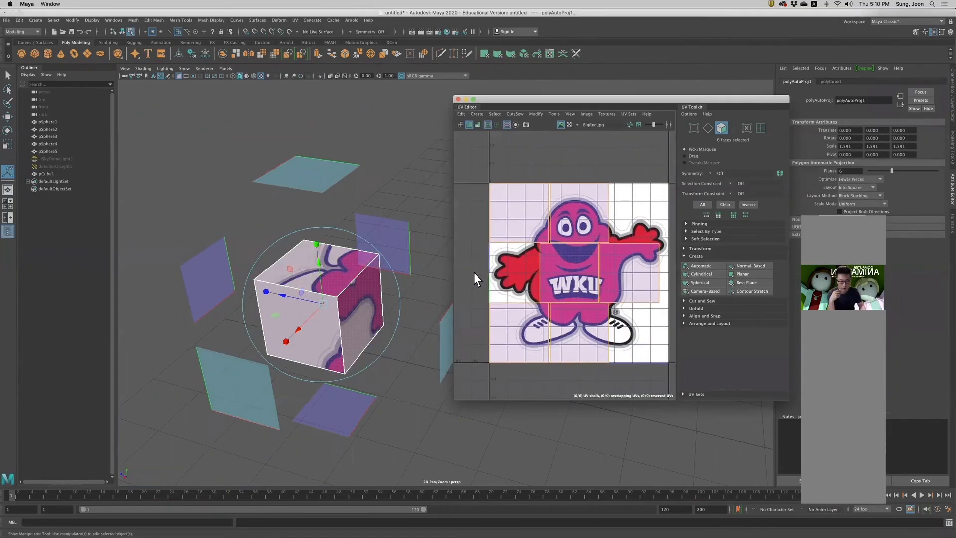
{"action": "left_click_drag", "start_coordinate": [344, 346], "coordinate": [305, 356], "text": "alt"}
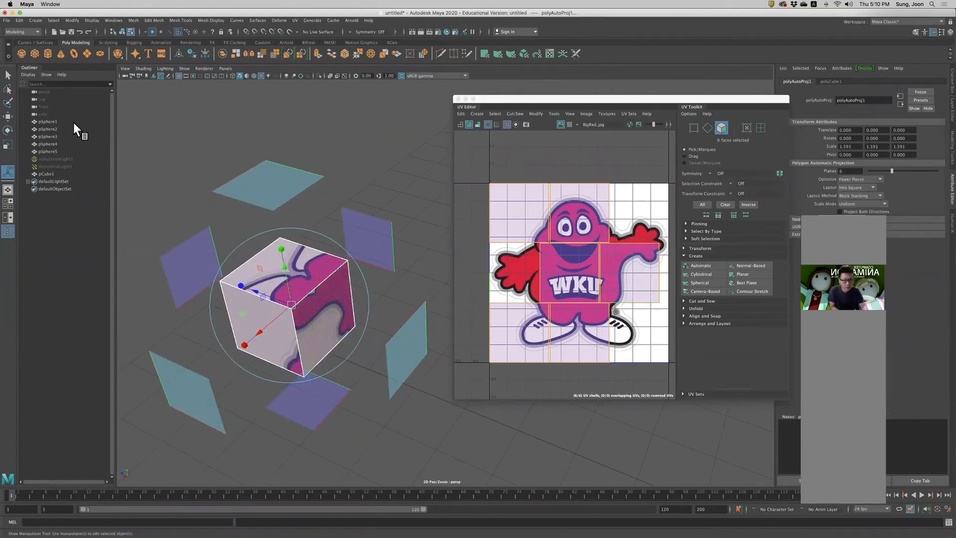
{"action": "left_click", "coordinate": [399, 171]}
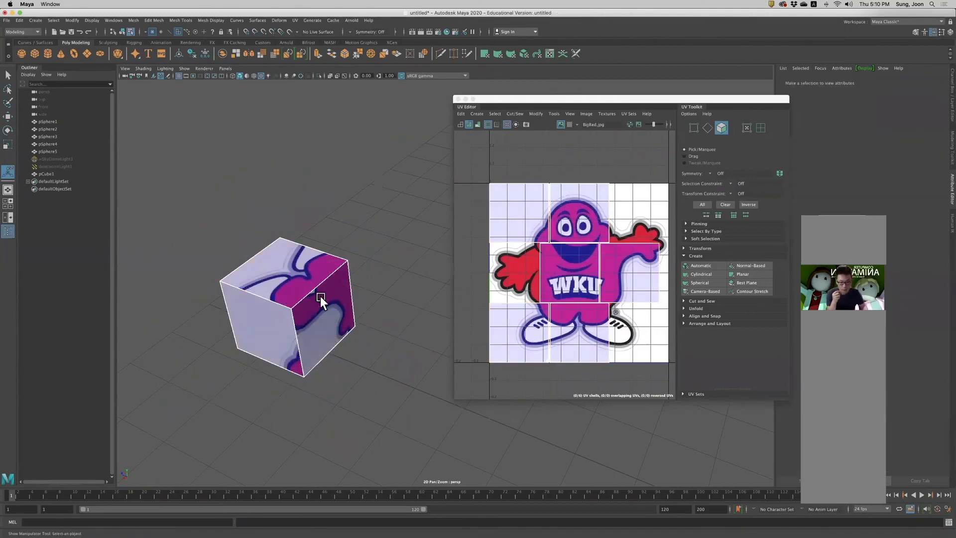
Apply Automatic UV mapping to the cube's top face alone to fit the whole BigRed.jpg image, and clear the selection.
{"action": "left_click", "coordinate": [577, 268]}
{"action": "left_click", "coordinate": [320, 266]}
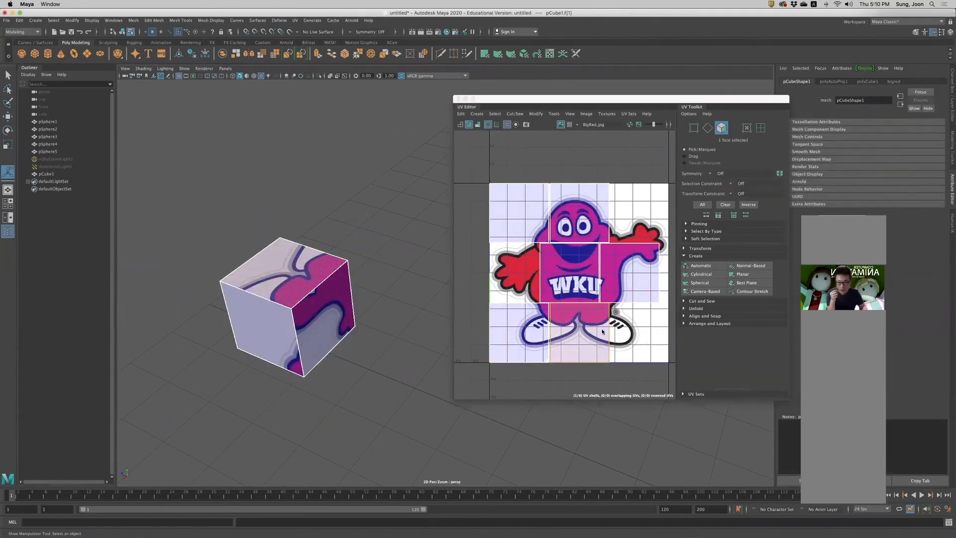
{"action": "scroll", "coordinate": [283, 271], "scroll_direction": "up", "scroll_amount": 2}
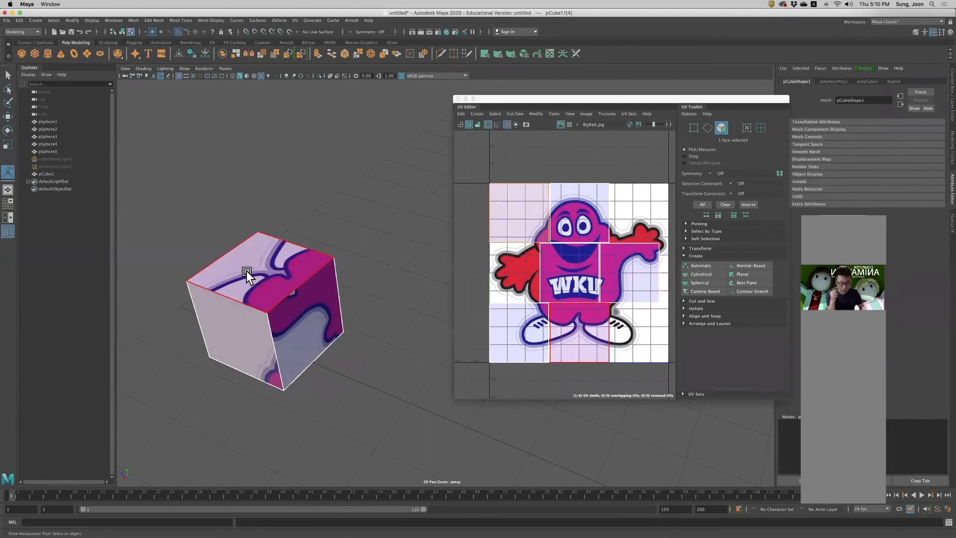
{"action": "left_click", "coordinate": [372, 243]}
{"action": "left_click", "coordinate": [283, 246]}
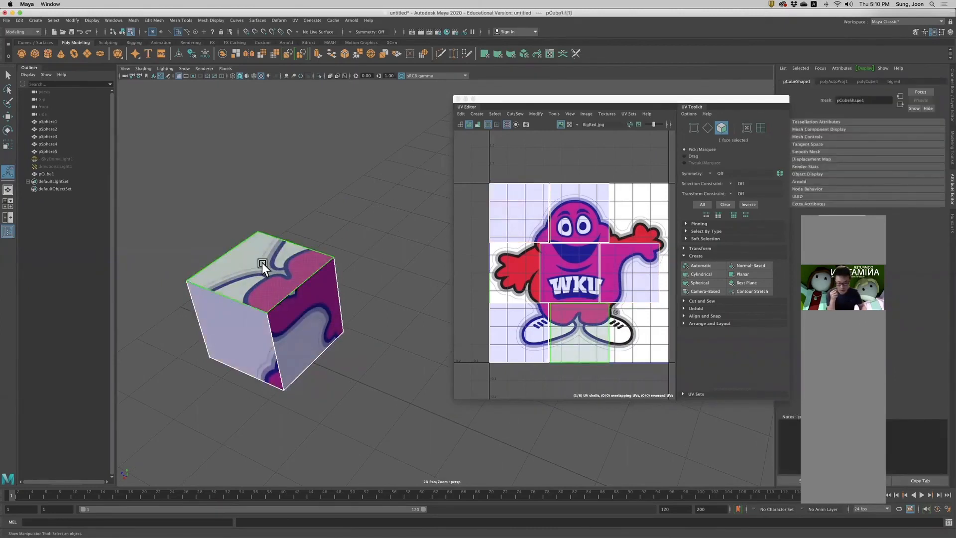
{"action": "left_click", "coordinate": [711, 266]}
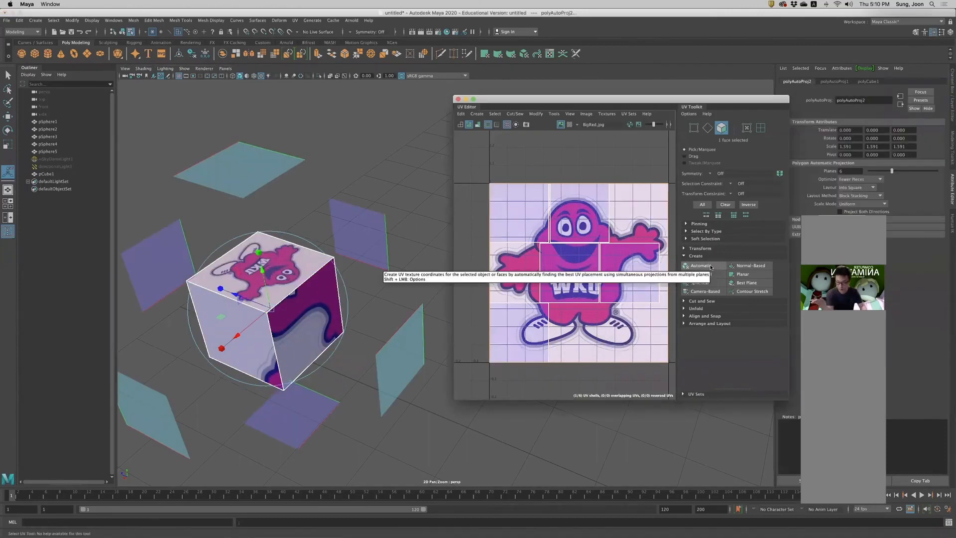
{"action": "left_click", "coordinate": [282, 192]}
Select the mostly blank side face with the red corner and apply Automatic UV mapping to it.
{"action": "mouse_move", "coordinate": [313, 283]}
{"action": "left_mouse_down", "text": "alt"}
{"action": "mouse_move", "coordinate": [325, 298]}
{"action": "mouse_move", "coordinate": [348, 295]}
{"action": "mouse_move", "coordinate": [298, 234]}
{"action": "mouse_move", "coordinate": [303, 279]}
{"action": "left_mouse_up", "text": "alt"}
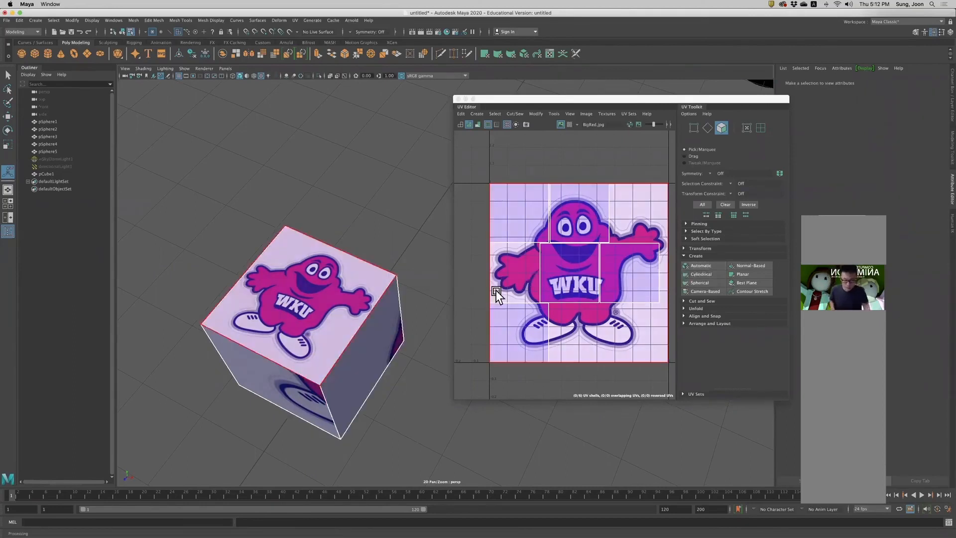
{"action": "left_click_drag", "start_coordinate": [361, 334], "coordinate": [354, 308], "text": "alt"}
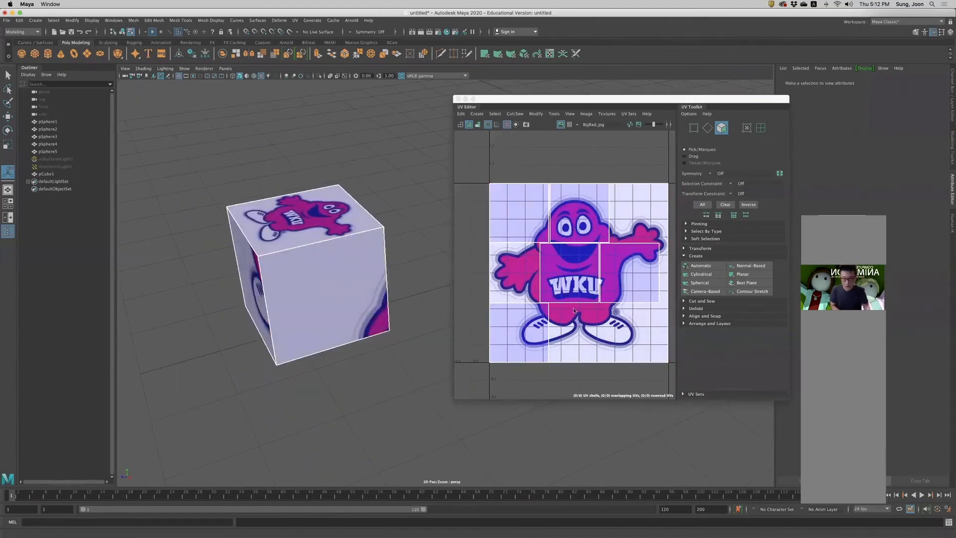
{"action": "left_click", "coordinate": [313, 309]}
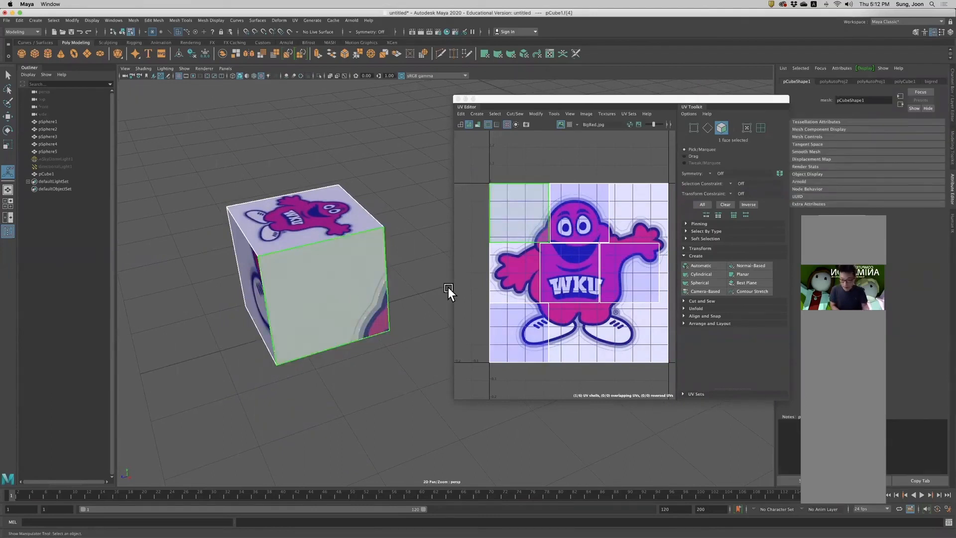
{"action": "left_click", "coordinate": [721, 265]}
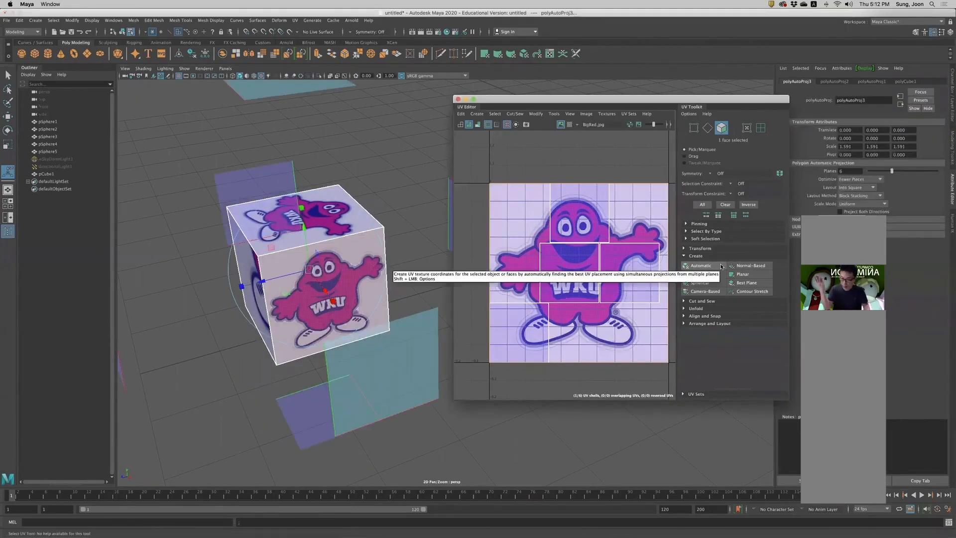
Select the cube's side face that shows only part of the mascot's foot and apply Automatic UV mapping to it.
{"action": "left_click_drag", "start_coordinate": [367, 305], "coordinate": [309, 324], "text": "alt"}
{"action": "left_click", "coordinate": [308, 324]}
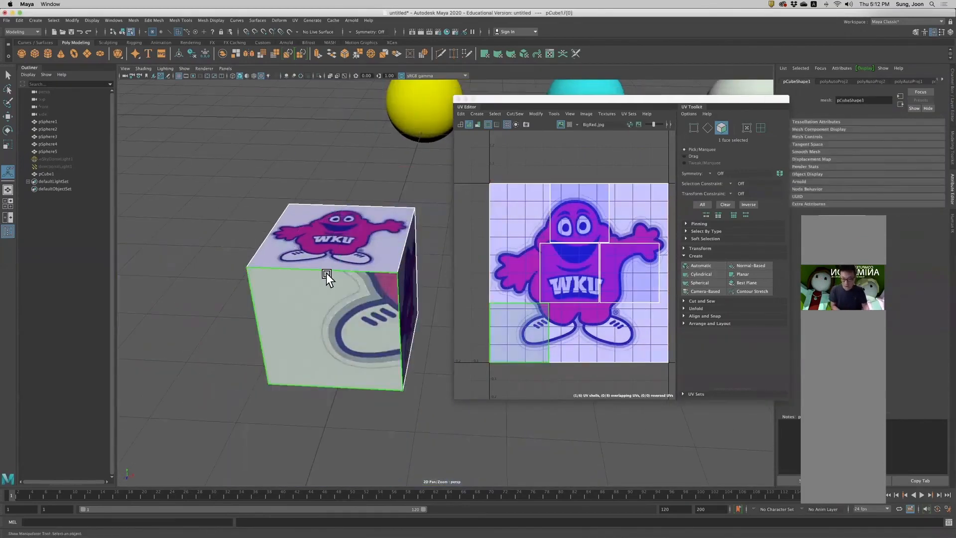
{"action": "left_click", "coordinate": [708, 267]}
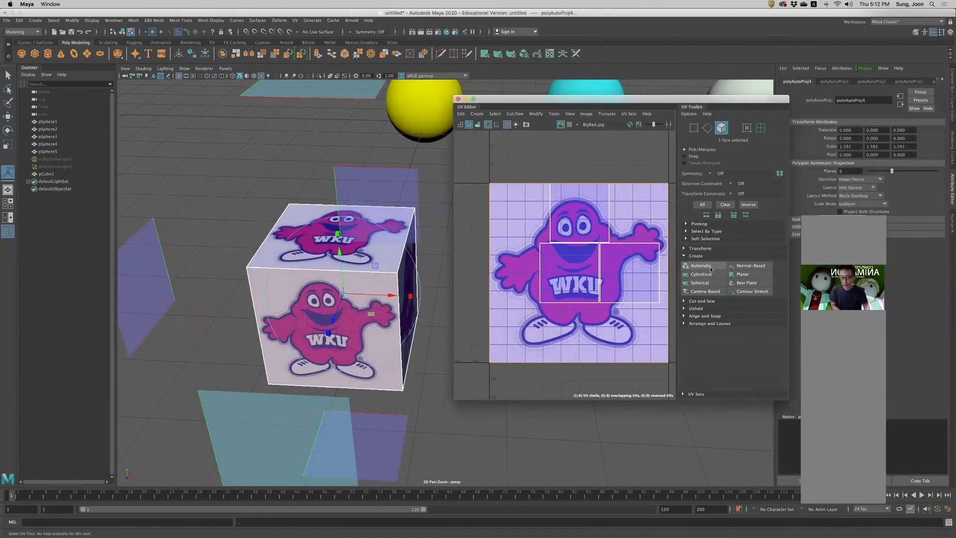
Select the cube's top face and expand the UV Toolkit's Transform section to reach the rotate and flip options.
{"action": "left_click_drag", "start_coordinate": [367, 324], "coordinate": [313, 234], "text": "alt"}
{"action": "left_click", "coordinate": [313, 234]}
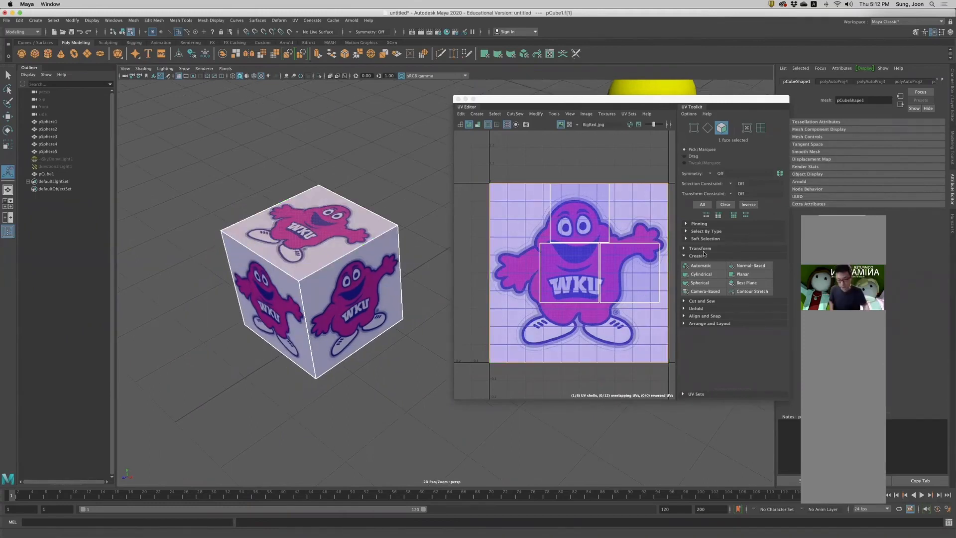
{"action": "left_click", "coordinate": [713, 250]}
{"action": "scroll", "coordinate": [762, 277], "scroll_direction": "down", "scroll_amount": 5}
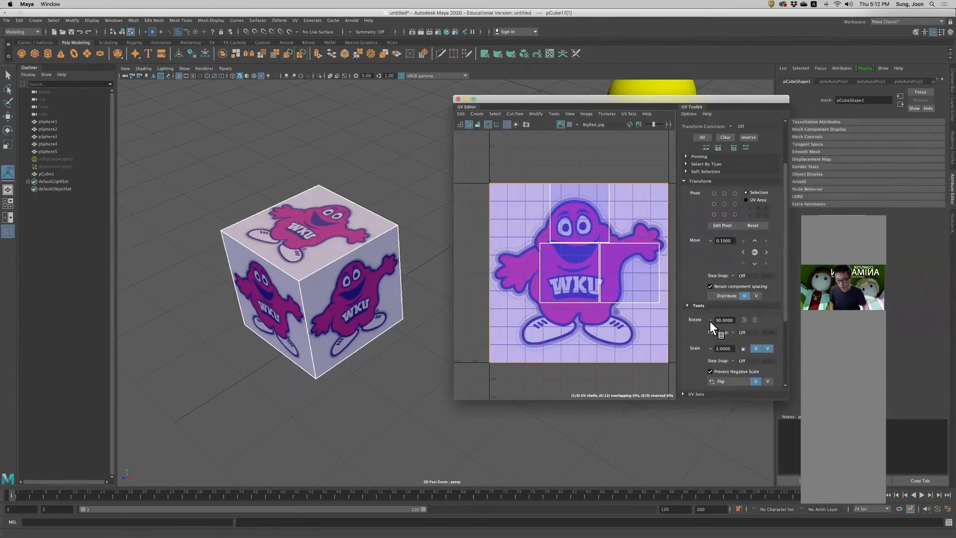
{"action": "scroll", "coordinate": [723, 324], "scroll_direction": "down", "scroll_amount": 4}
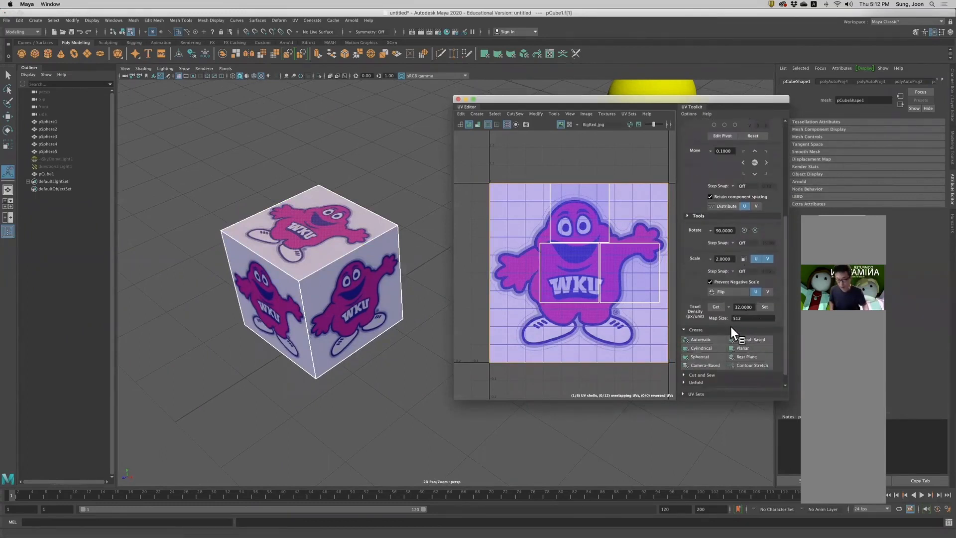
{"action": "scroll", "coordinate": [713, 325], "scroll_direction": "up", "scroll_amount": 2}
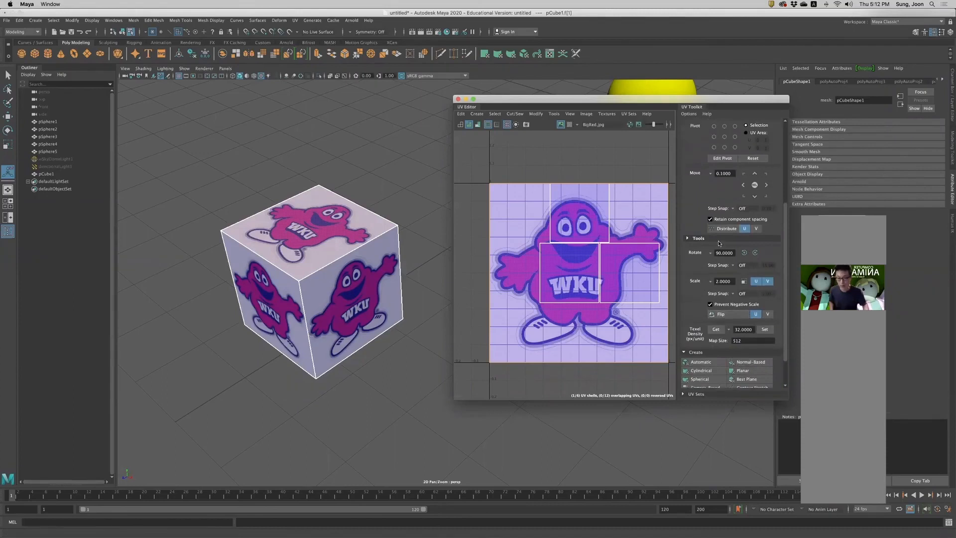
Rotate the top face's UVs in 90-degree increments counterclockwise and back clockwise.
{"action": "left_click", "coordinate": [323, 222]}
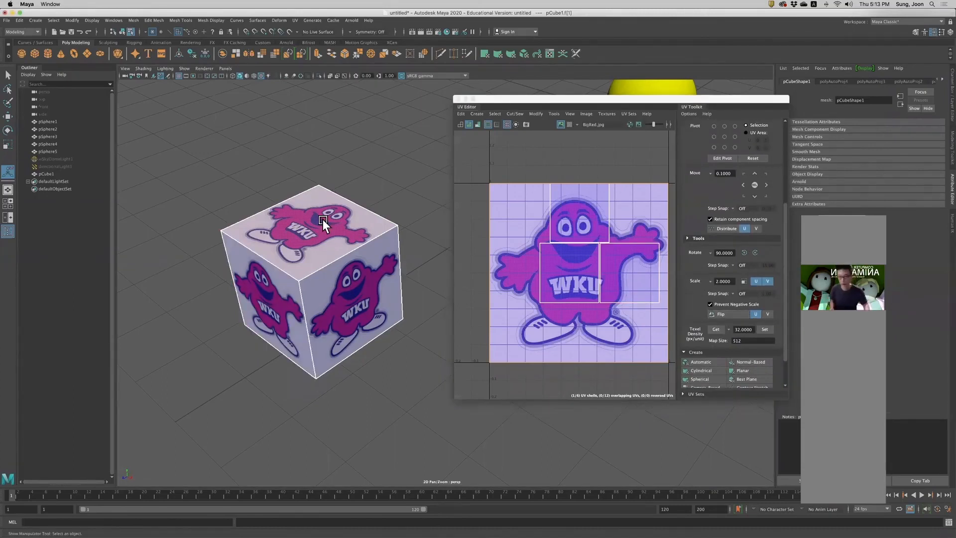
{"action": "left_click", "coordinate": [744, 252]}
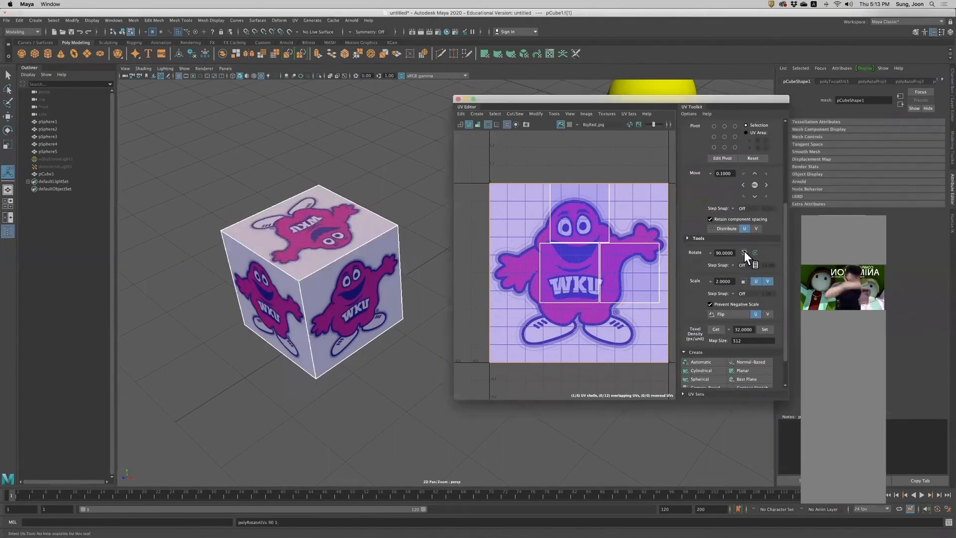
{"action": "left_click", "coordinate": [743, 252]}
{"action": "left_click", "coordinate": [755, 253]}
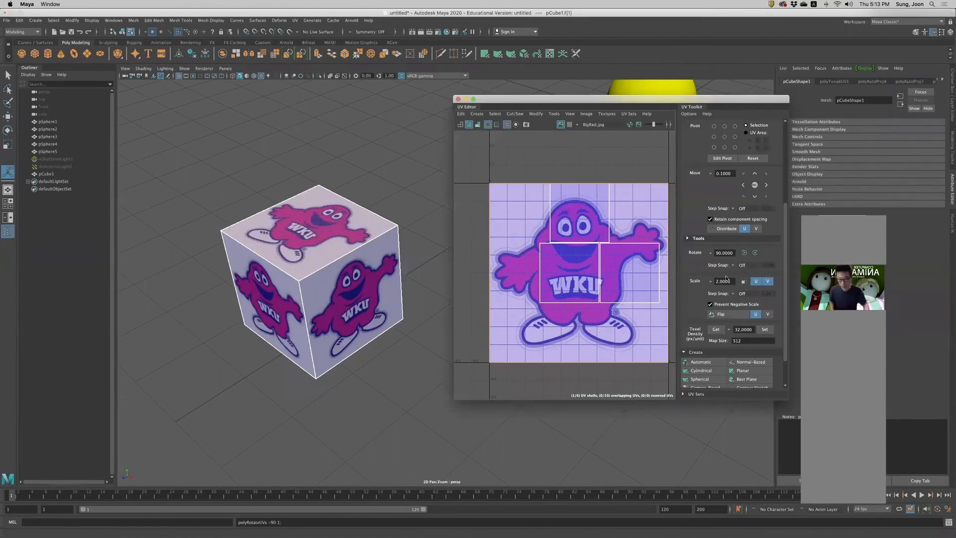
Flip the top face's UVs repeatedly in the U direction, ending with the image mirrored.
{"action": "left_click", "coordinate": [730, 311]}
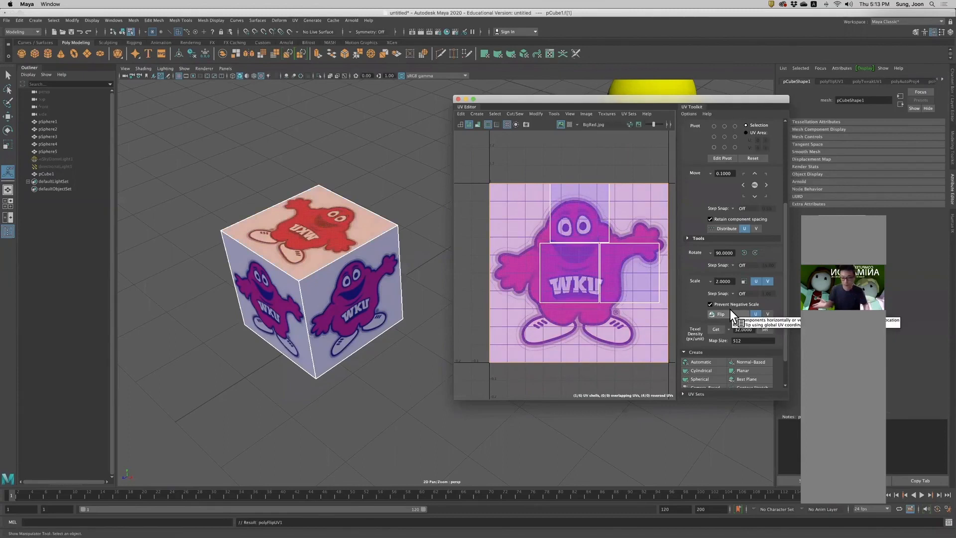
{"action": "left_click", "coordinate": [732, 311]}
{"action": "left_click", "coordinate": [732, 312]}
{"action": "left_click", "coordinate": [732, 312]}
{"action": "left_click", "coordinate": [732, 312]}
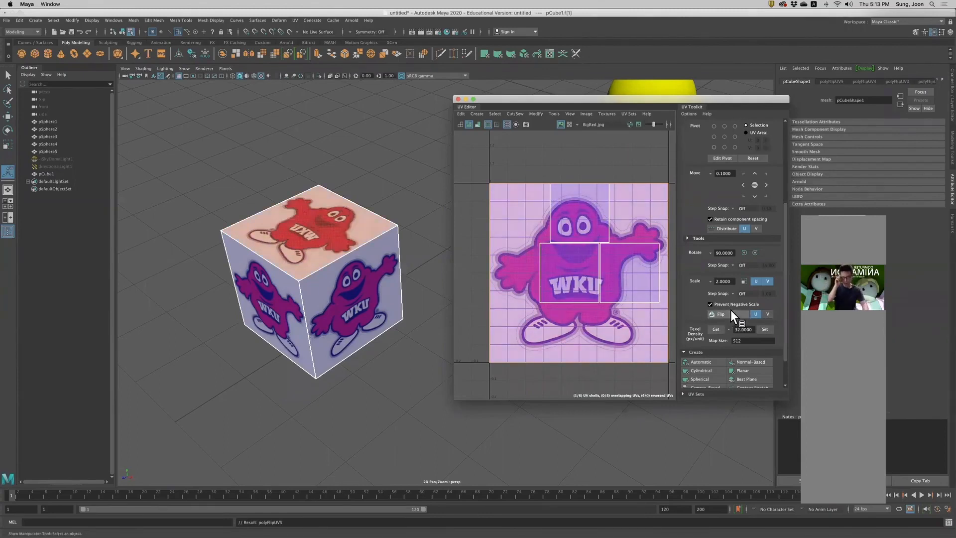
Close the UV Editor, clear the selection, and view the textured cube together with the row of spheres.
{"action": "scroll", "coordinate": [730, 310], "scroll_direction": "down", "scroll_amount": 1}
{"action": "left_click", "coordinate": [458, 99]}
{"action": "scroll", "coordinate": [549, 332], "scroll_direction": "down", "scroll_amount": 3}
{"action": "left_click", "coordinate": [539, 318]}
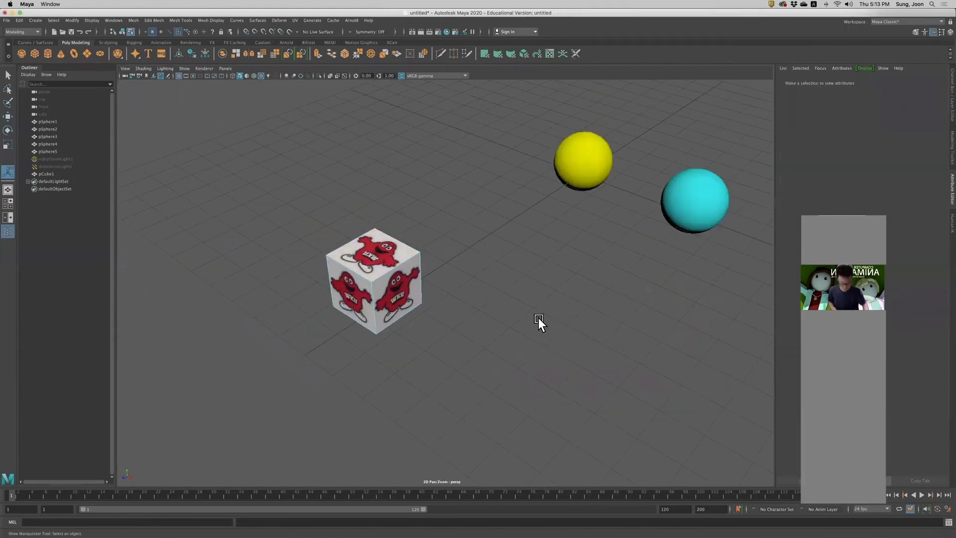
{"action": "left_click_drag", "start_coordinate": [518, 321], "coordinate": [566, 320], "text": "alt"}
{"action": "middle_click_drag", "start_coordinate": [567, 320], "coordinate": [573, 347], "text": "alt"}
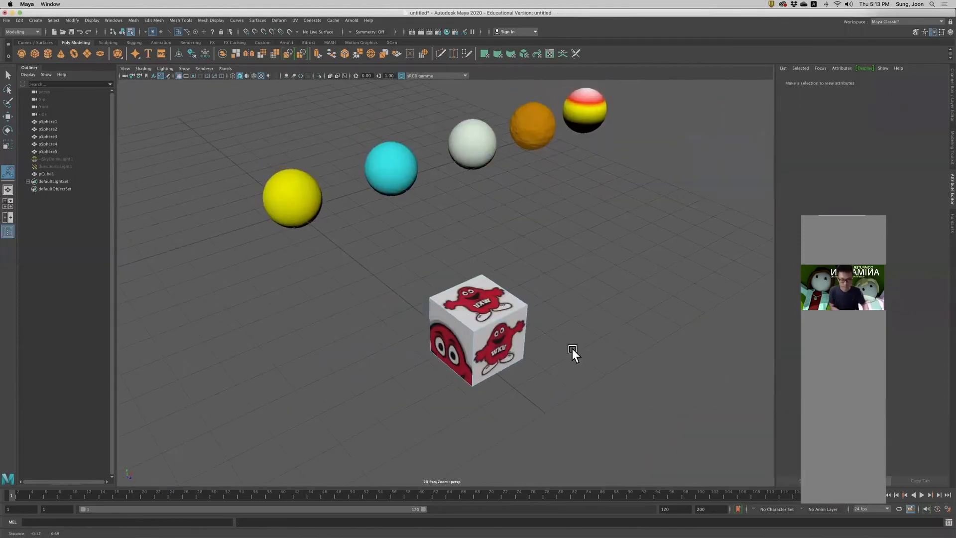